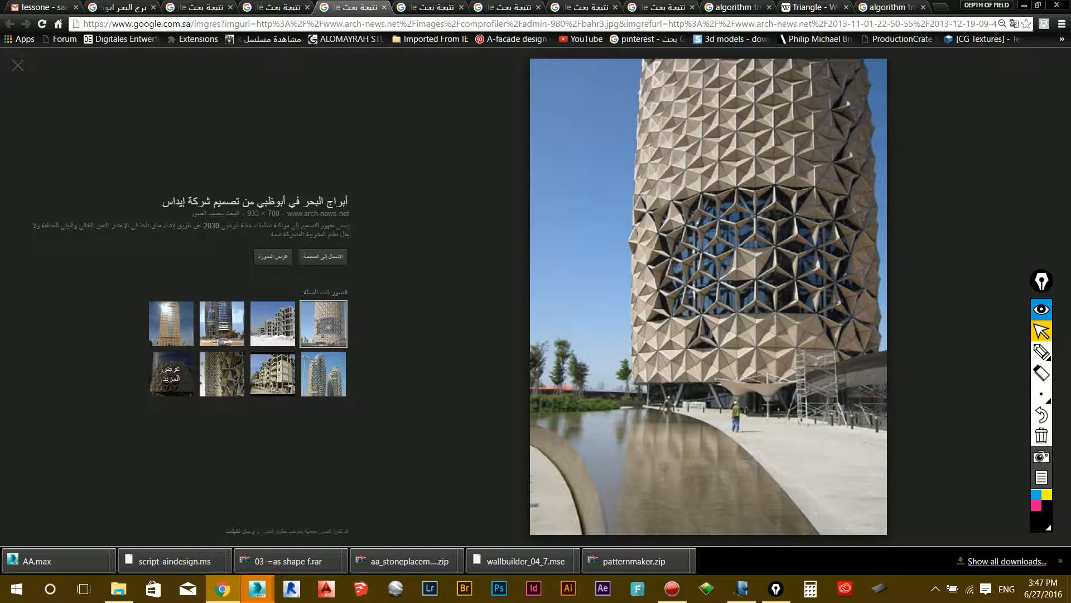
Browse the Al Bahar Towers reference photos and open the large close-up of the open triangular facade panels.
click(433, 7)
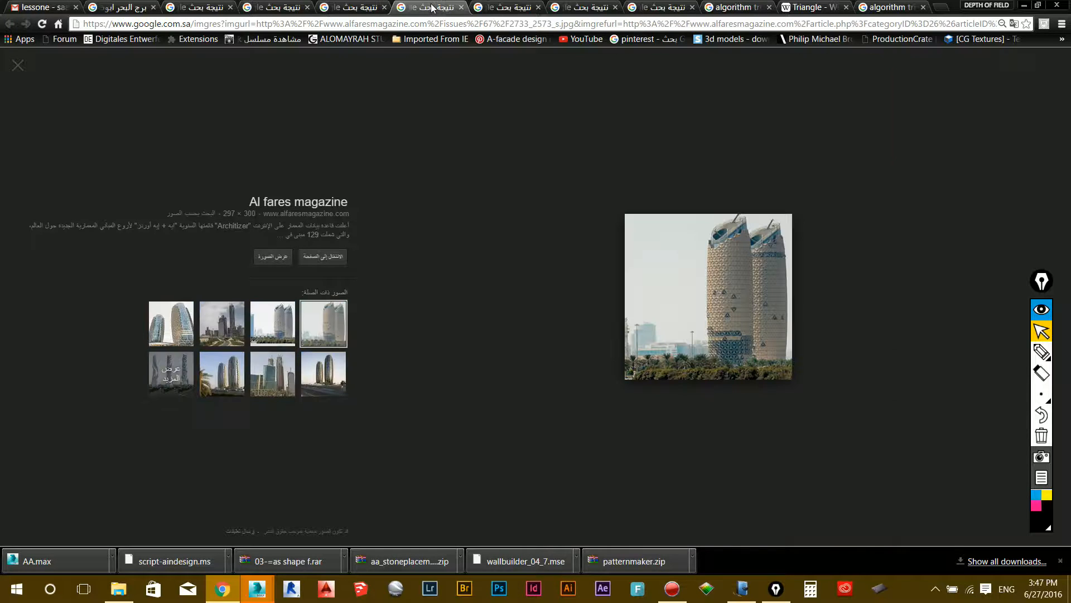
click(495, 6)
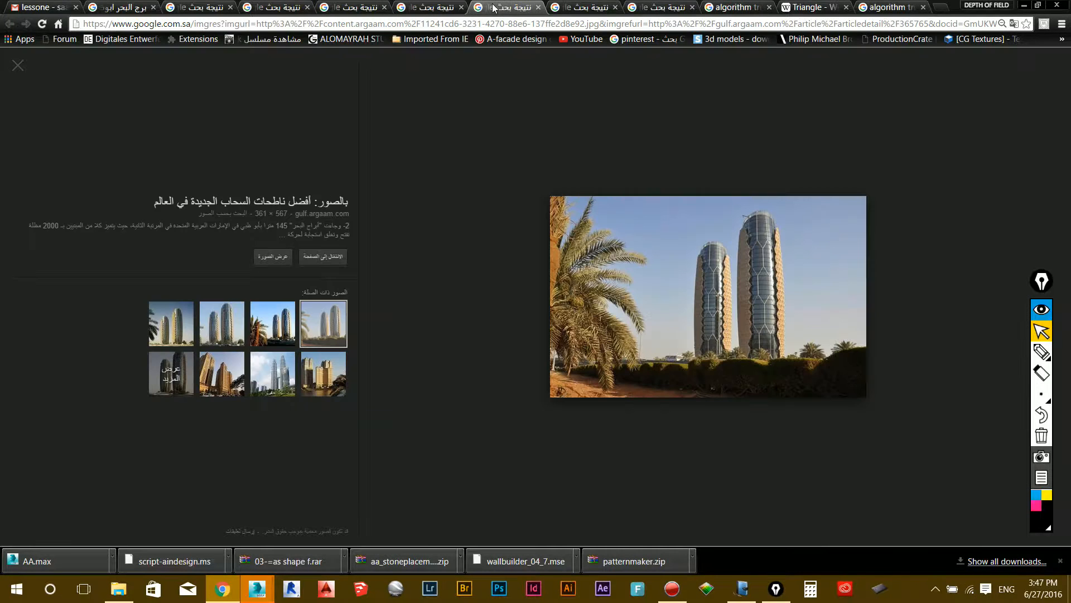
click(580, 7)
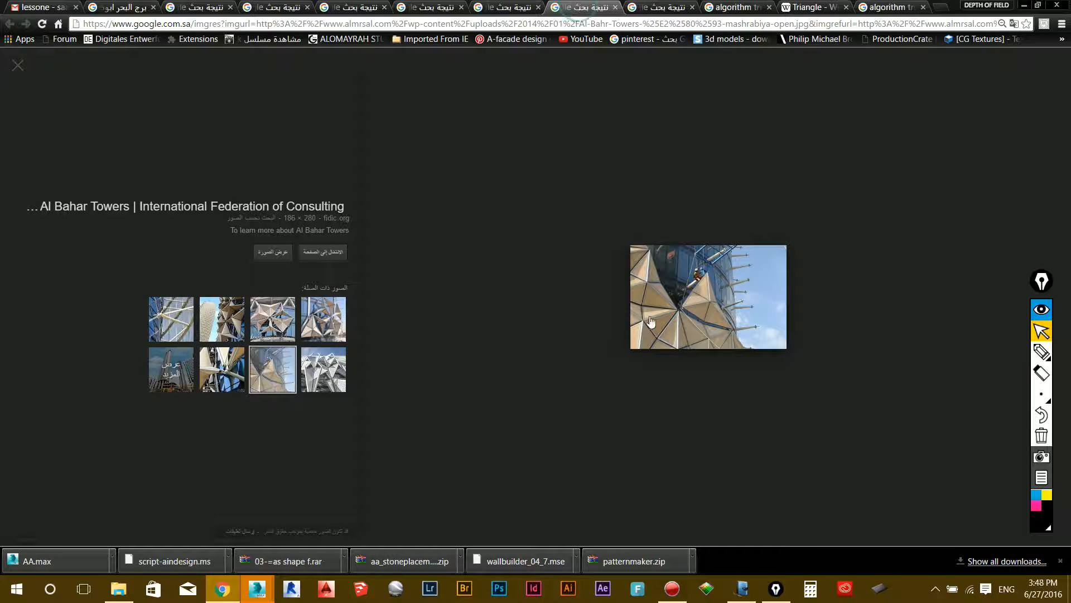
click(328, 323)
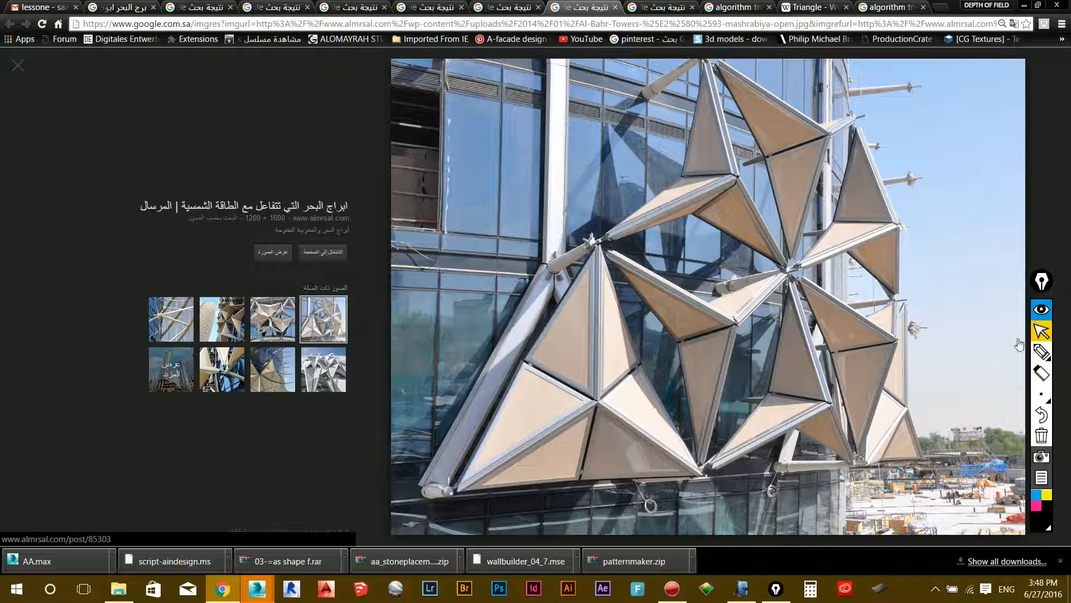
Annotate the closed triangular panel in the photo, tracing its outline and the fold lines through its centre.
click(1041, 352)
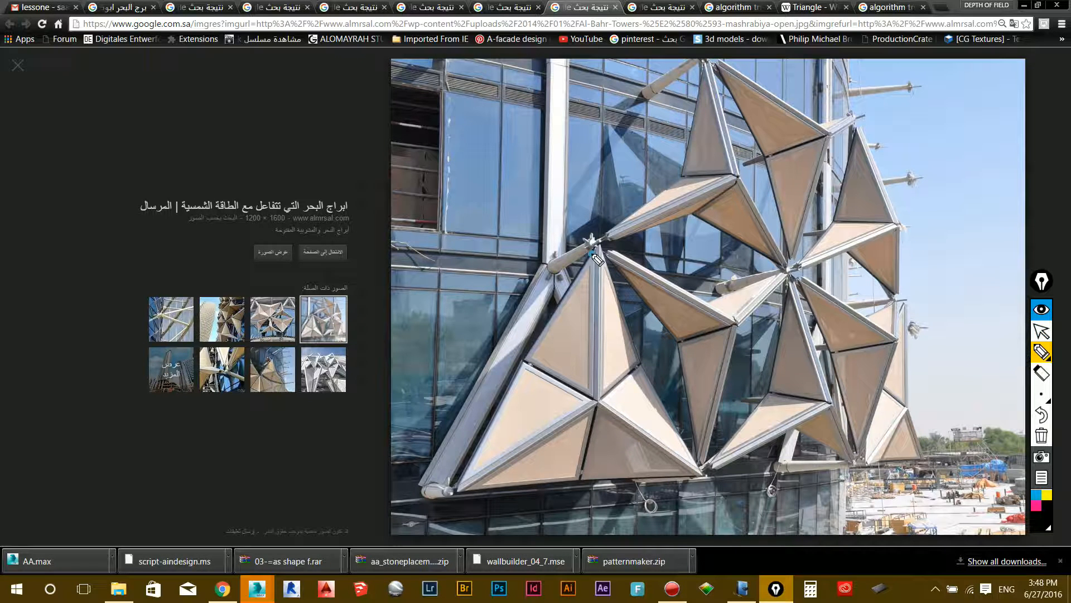
mouse_move(593, 252)
mouse_down()
mouse_move(459, 491)
mouse_move(477, 492)
mouse_move(593, 245)
mouse_up()
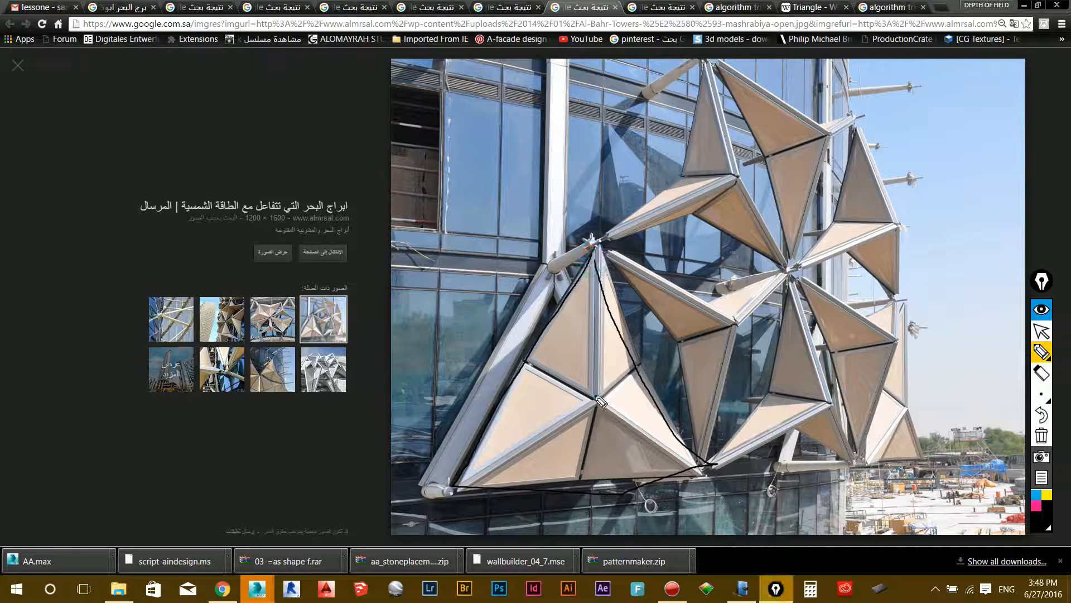
mouse_move(595, 396)
mouse_down()
mouse_move(501, 340)
mouse_move(681, 452)
mouse_up()
drag(628, 367, 482, 460)
drag(582, 278, 586, 483)
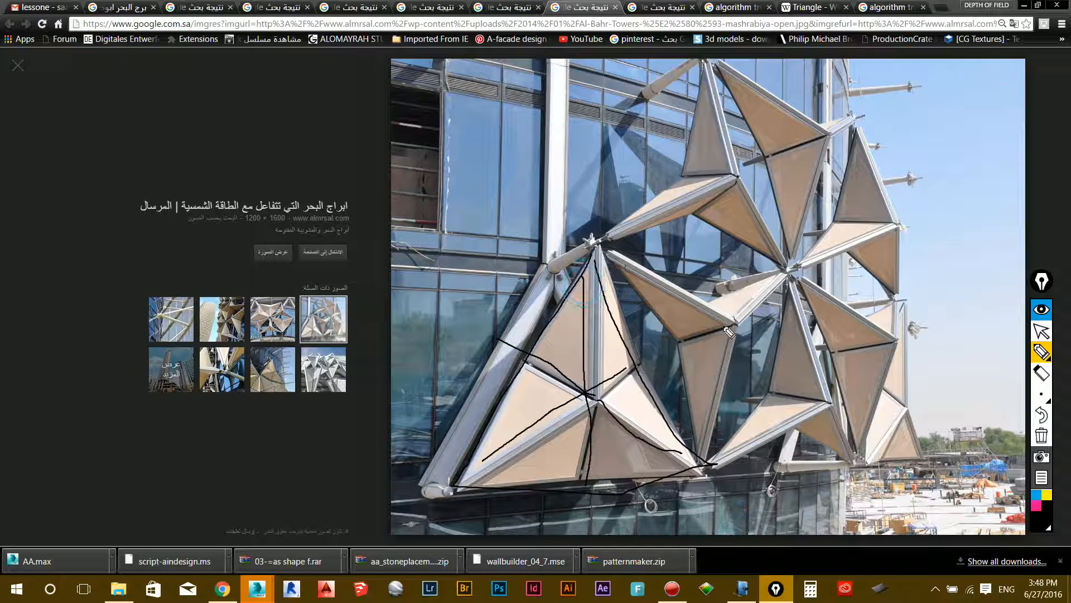
Trace the edges of the neighbouring folded panel in the photo and close the on-screen annotation tool.
drag(733, 322, 628, 261)
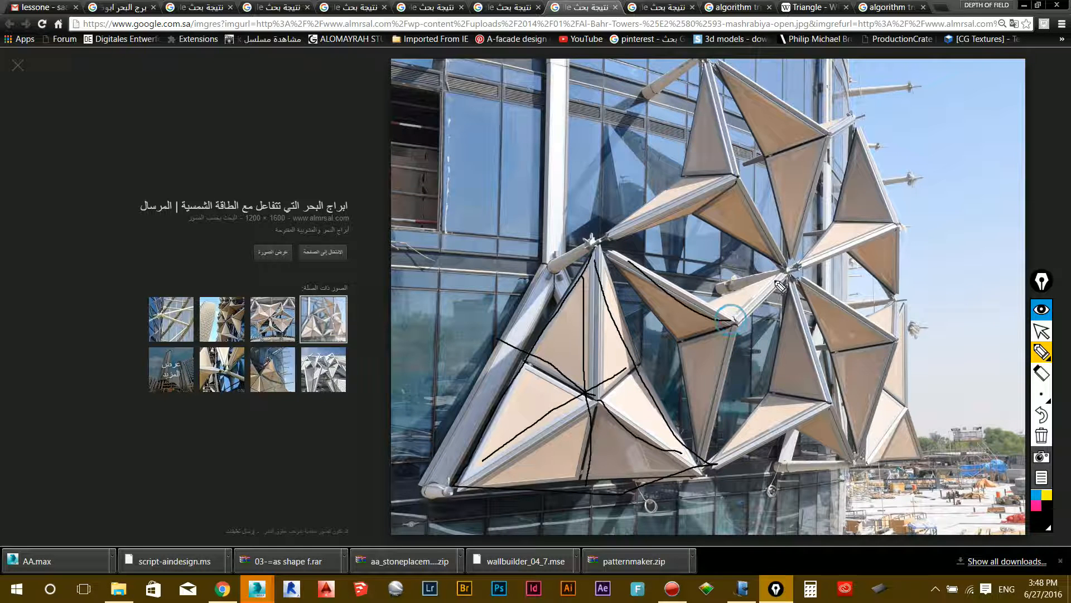
mouse_move(778, 271)
mouse_down()
mouse_move(717, 373)
mouse_move(702, 459)
mouse_up()
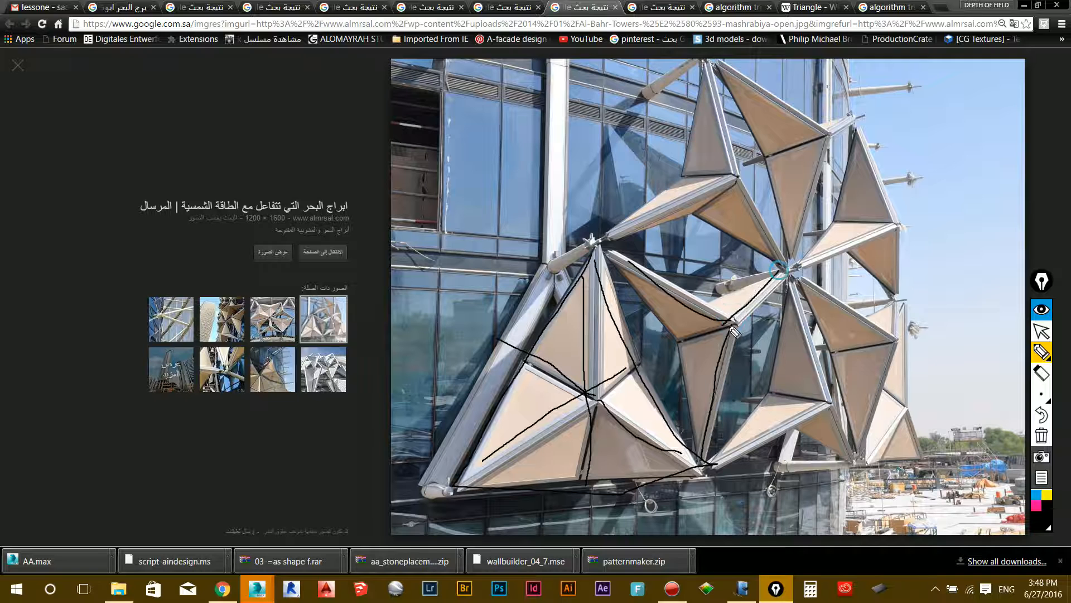
mouse_move(729, 326)
mouse_down()
mouse_move(682, 344)
mouse_move(729, 324)
mouse_up()
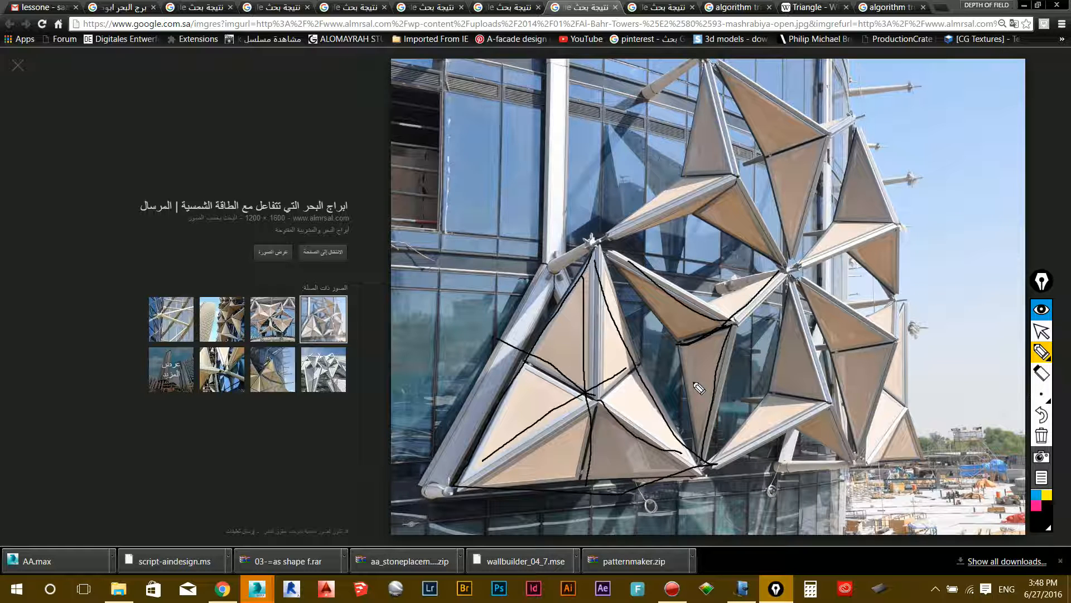
right_click(771, 599)
click(768, 565)
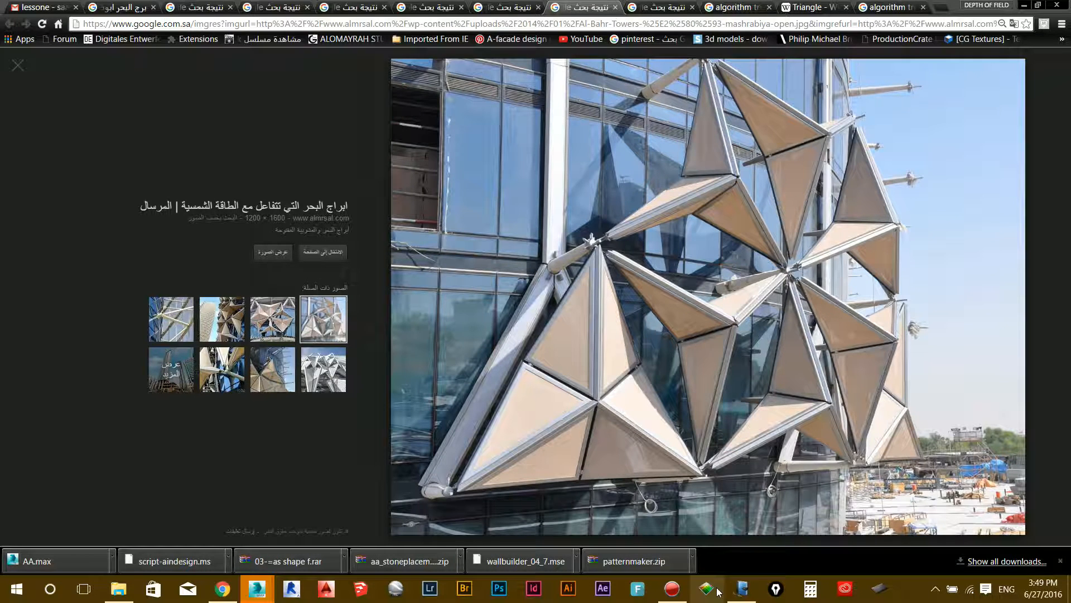
Check the blank Windows Journal note, return to Chrome and show the beginning of the Wikipedia Triangle article.
click(741, 589)
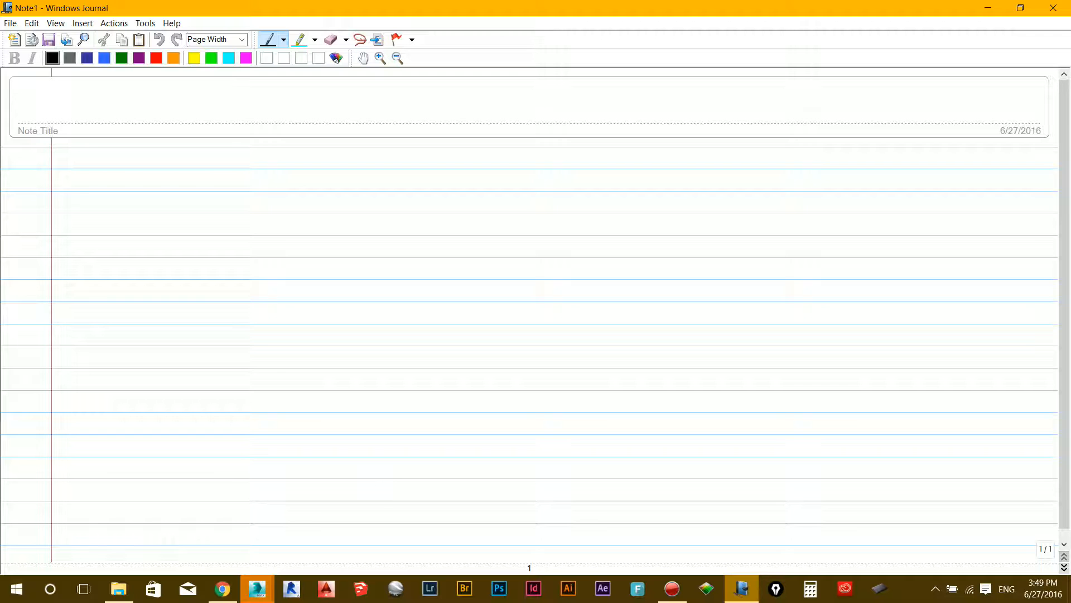
click(222, 588)
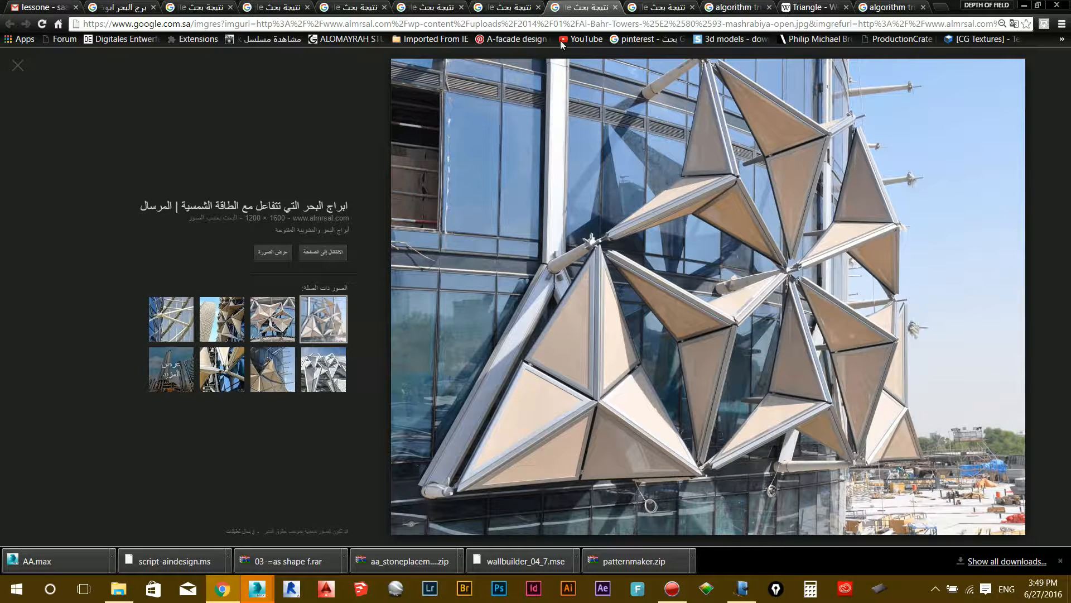
click(796, 10)
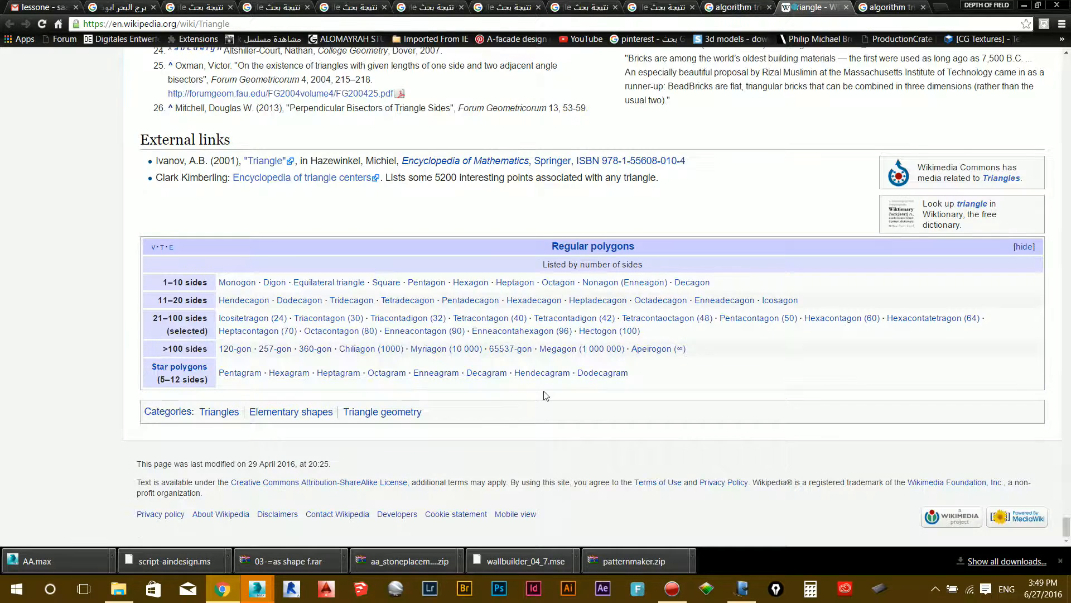
scroll(754, 368, up, 1)
scroll(1066, 533, down, 1)
drag(1067, 521, 1067, 51)
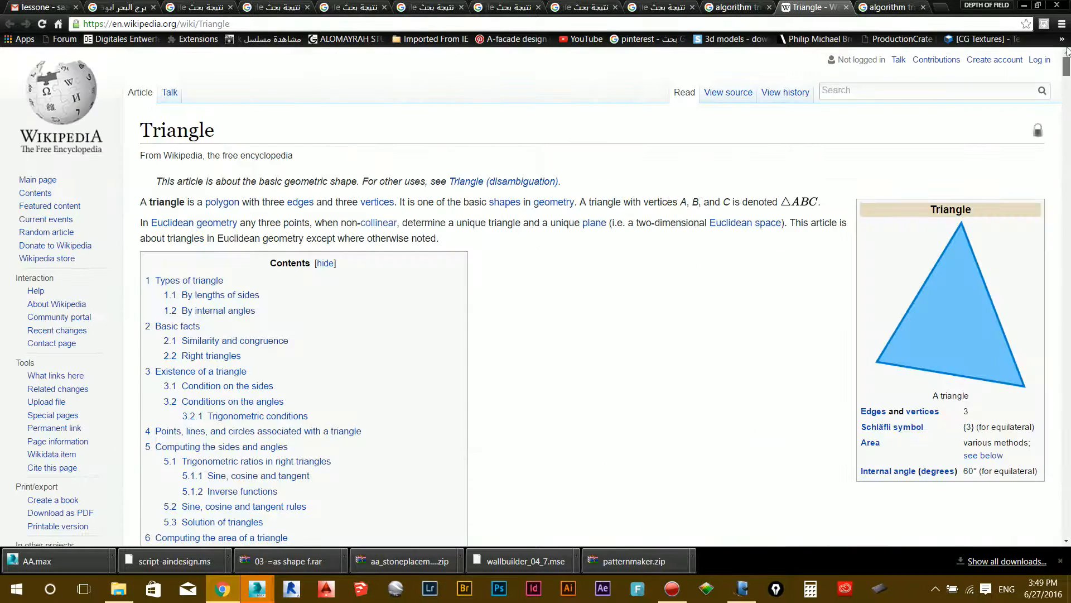
Examine the triangle types classified by side lengths and by internal angles in the article.
scroll(313, 218, down, 1)
scroll(313, 218, down, 15)
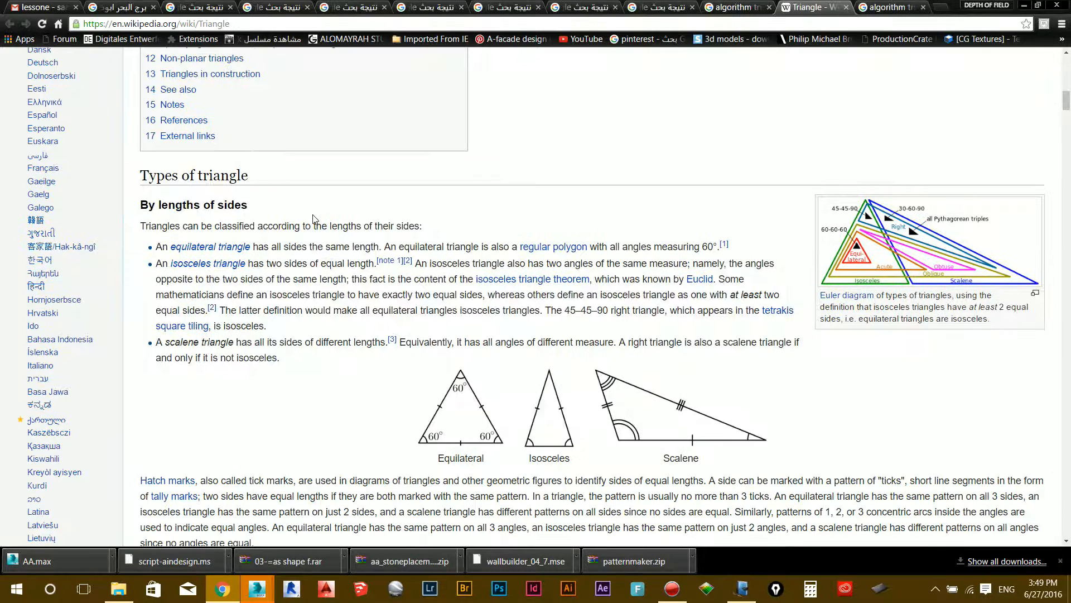
scroll(313, 217, down, 1)
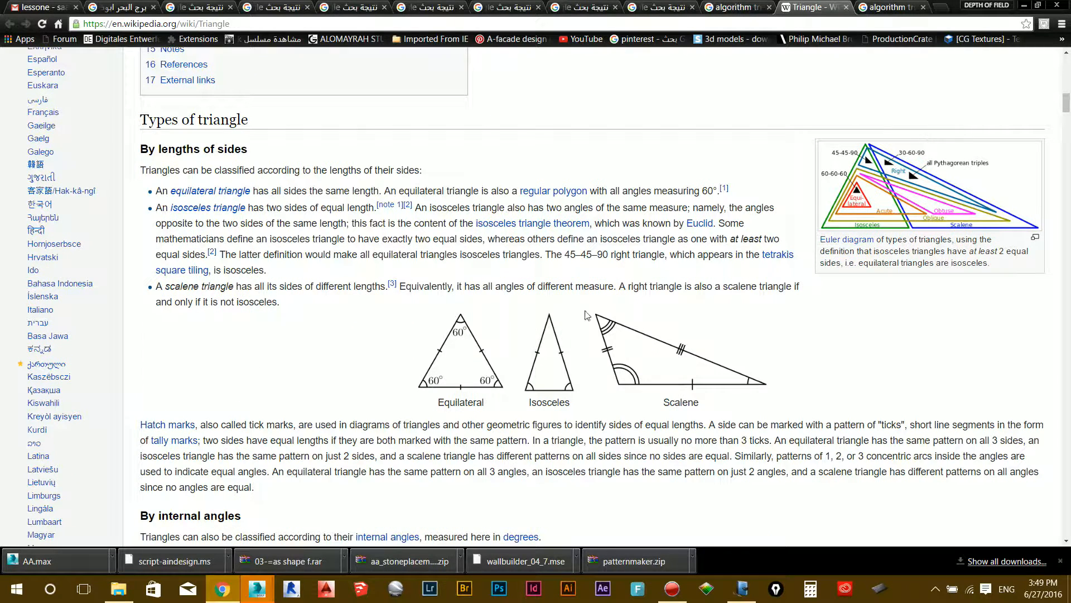
scroll(720, 356, down, 2)
scroll(564, 355, down, 6)
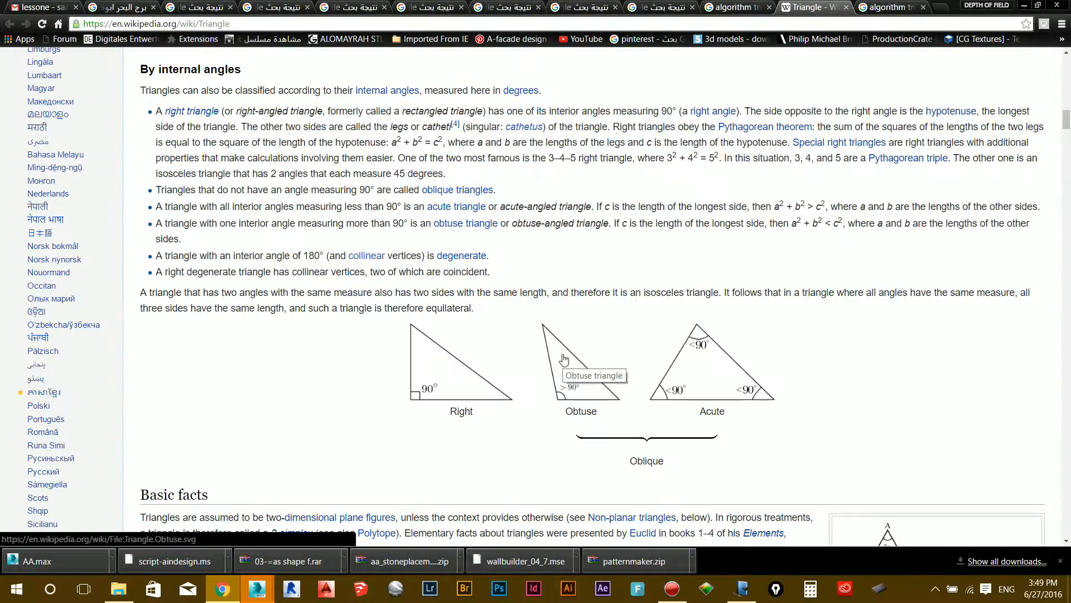
scroll(563, 359, down, 4)
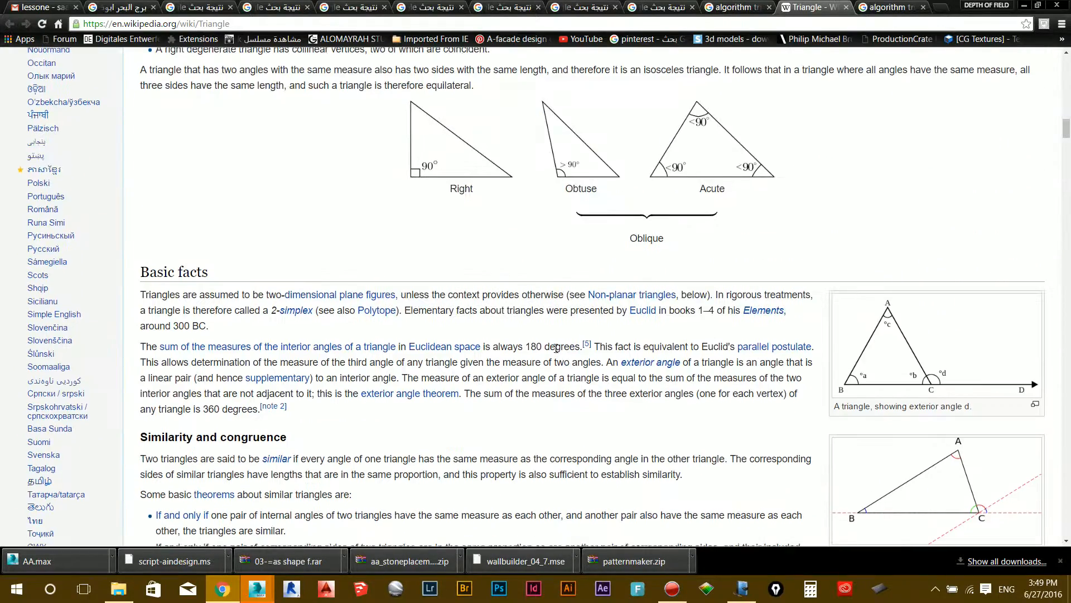
scroll(556, 349, up, 2)
scroll(555, 353, up, 2)
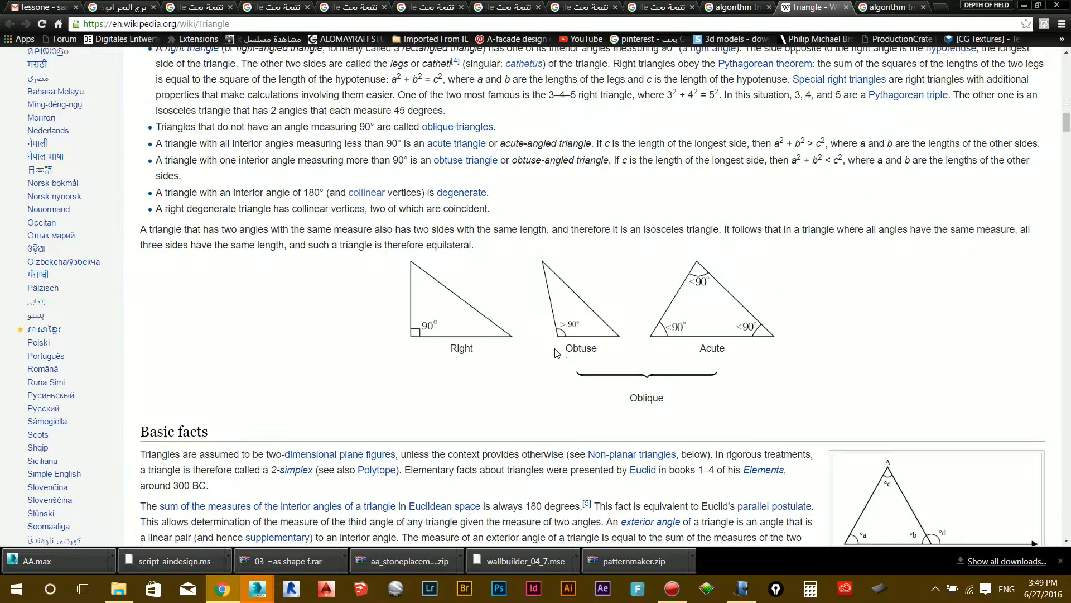
Read through the basic facts and the section on points, lines and circles associated with a triangle.
scroll(555, 352, down, 7)
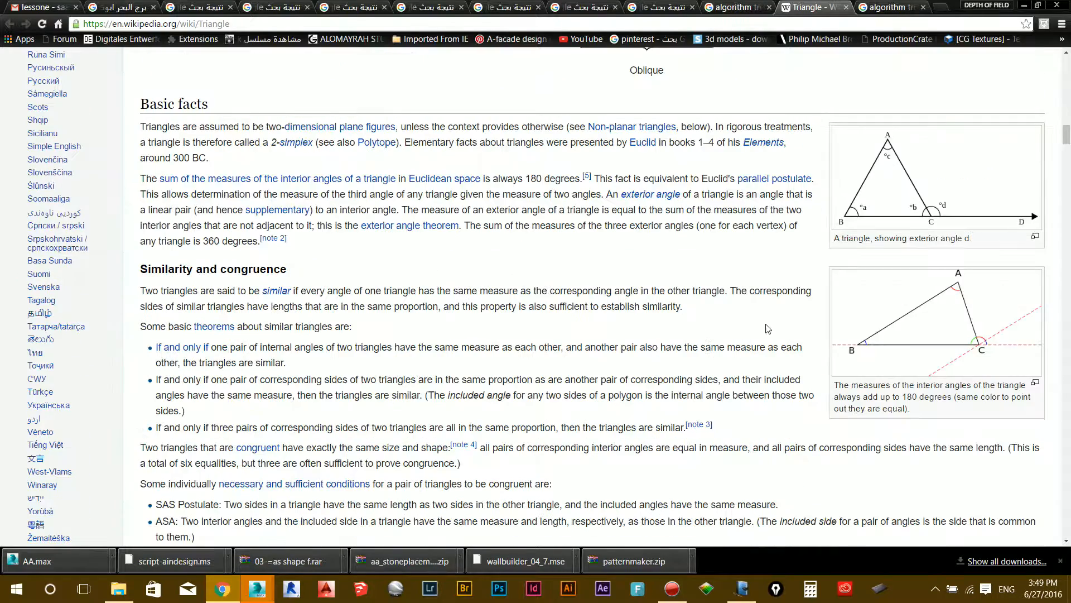
scroll(634, 297, down, 6)
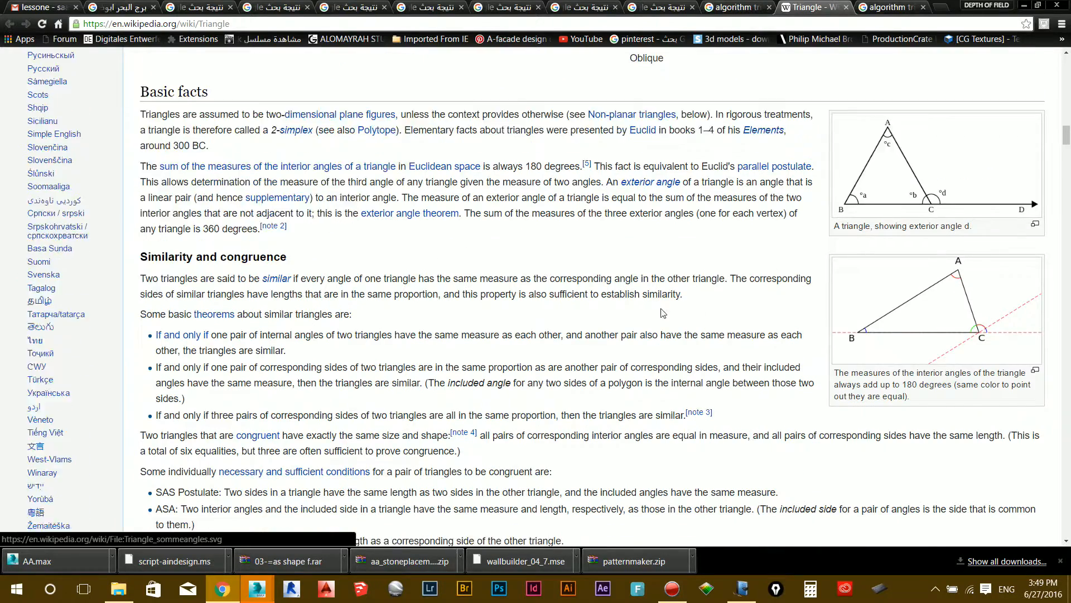
scroll(633, 297, up, 20)
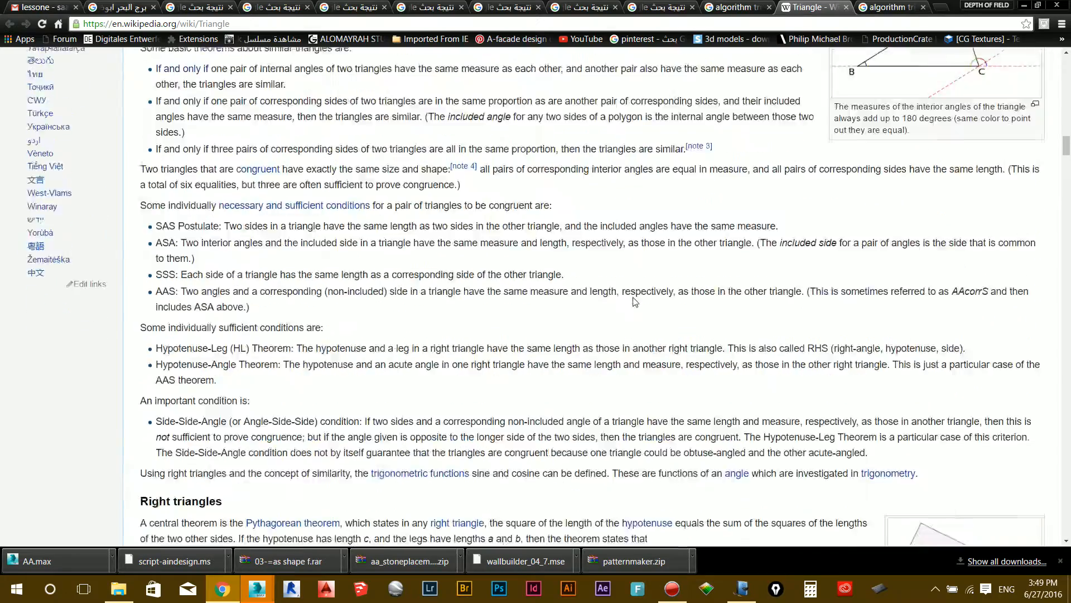
scroll(631, 297, down, 15)
scroll(630, 297, down, 17)
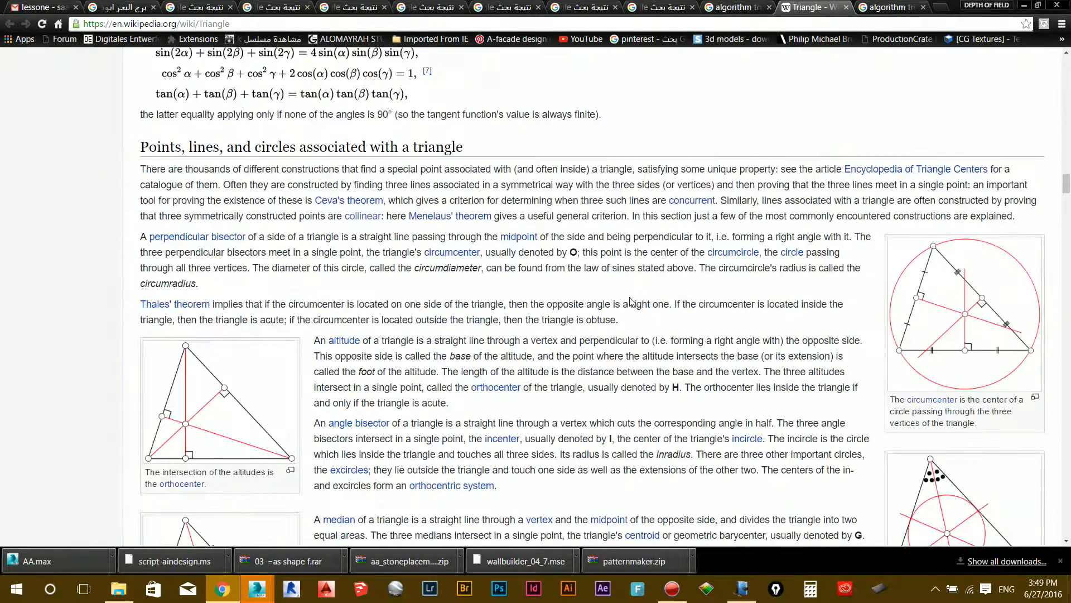
scroll(631, 302, down, 2)
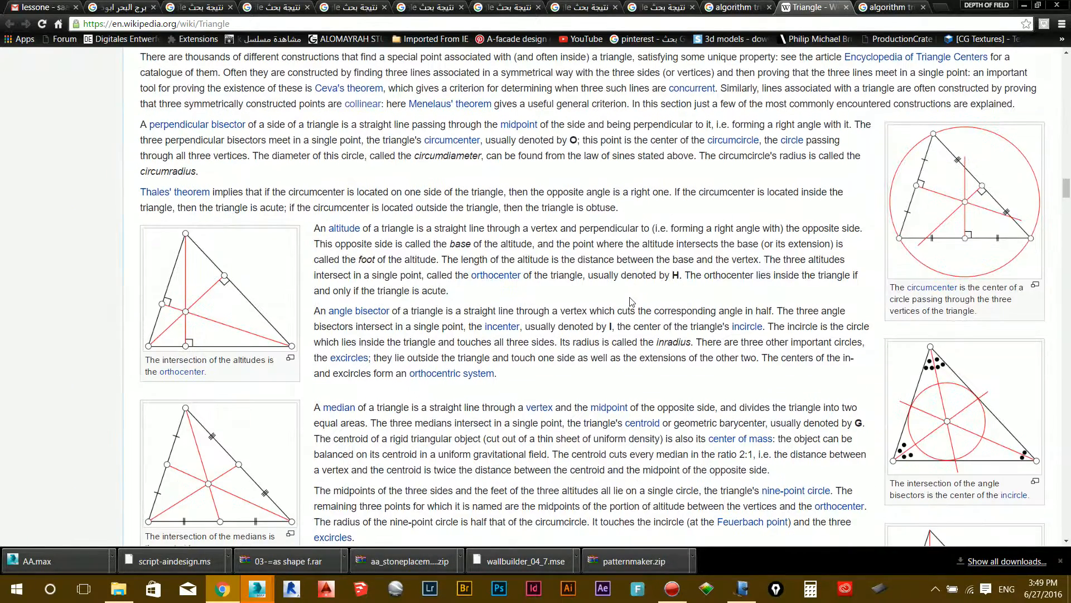
scroll(631, 301, down, 1)
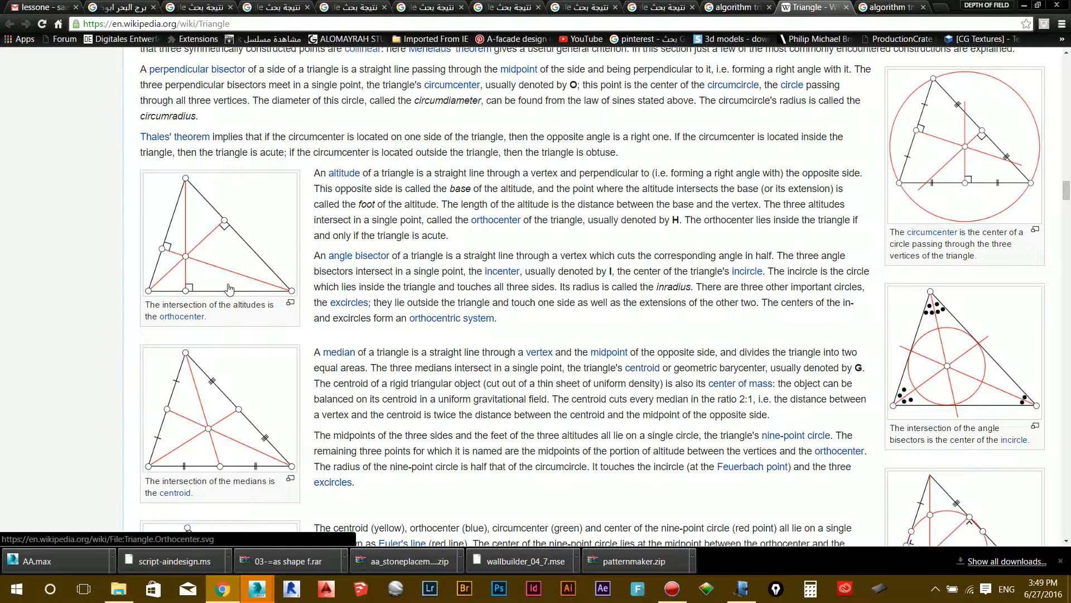
Open the Arabic version of the Wikipedia Triangle article.
scroll(238, 274, up, 3)
drag(1064, 185, 1057, 56)
scroll(54, 358, down, 2)
scroll(58, 357, down, 3)
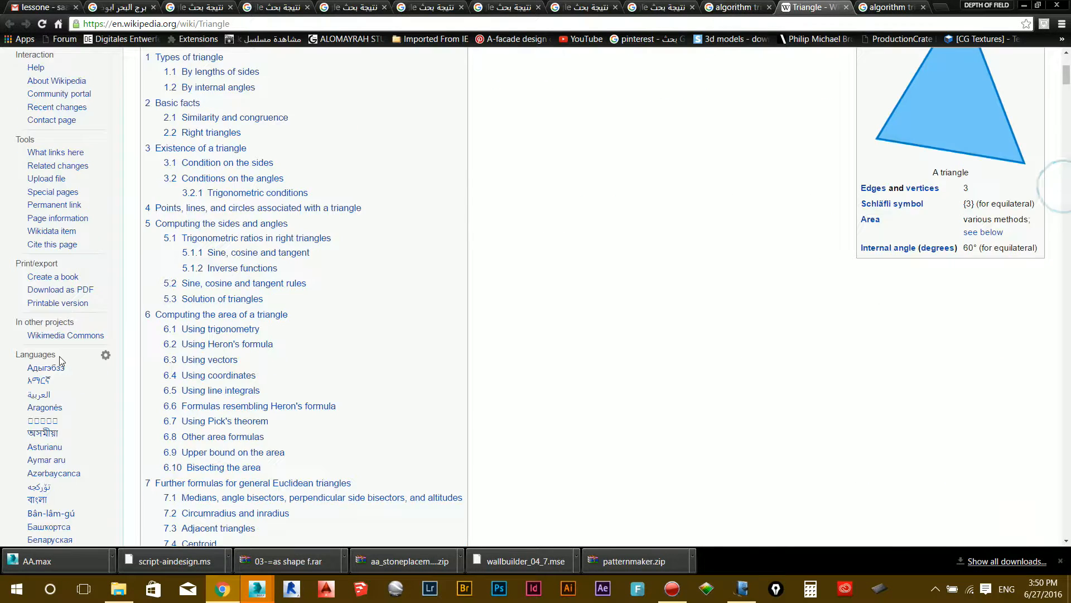
click(34, 340)
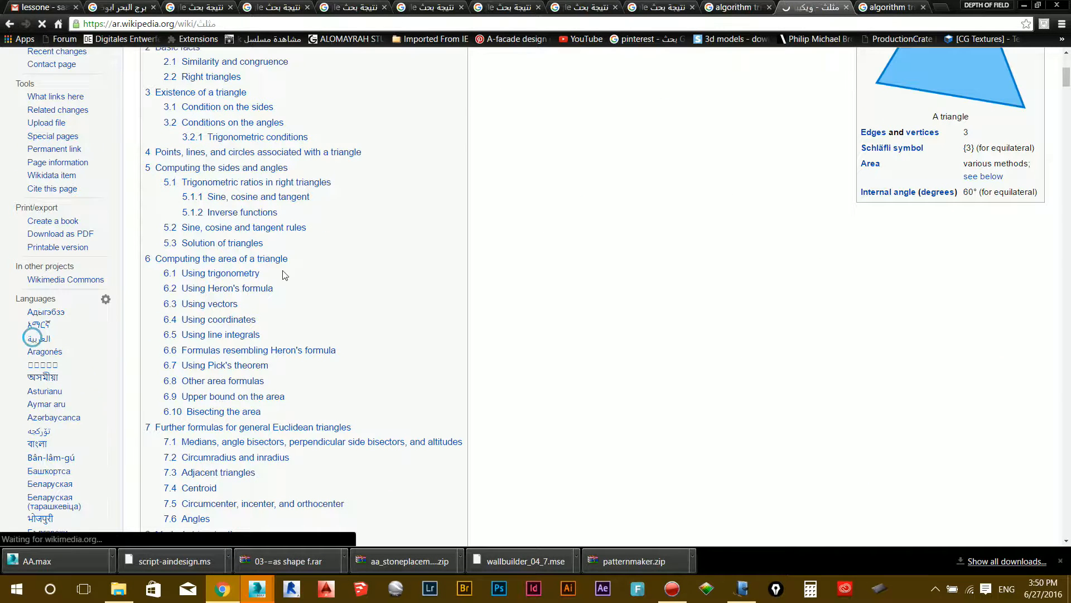
Look through the Arabic article's triangle types, area formulas and associated points, lines and circles.
scroll(287, 274, up, 3)
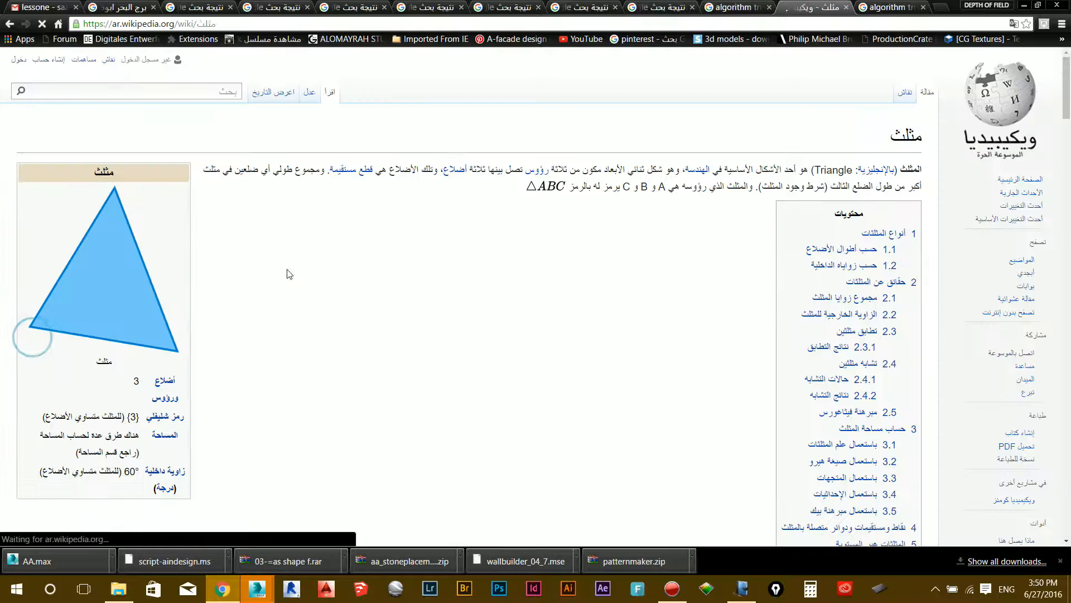
scroll(629, 233, down, 4)
scroll(628, 233, down, 20)
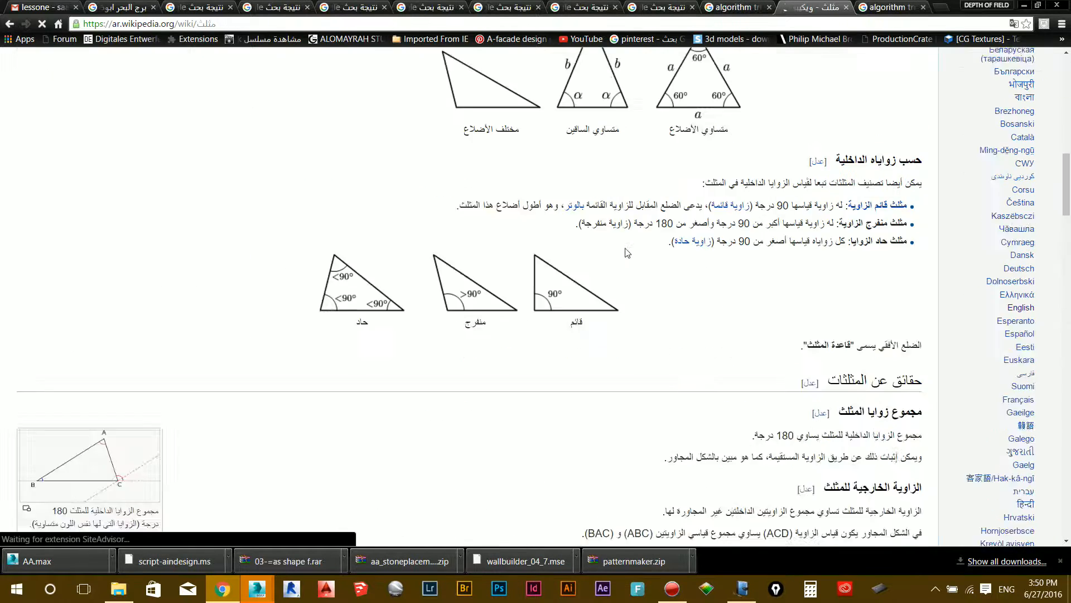
scroll(618, 269, down, 8)
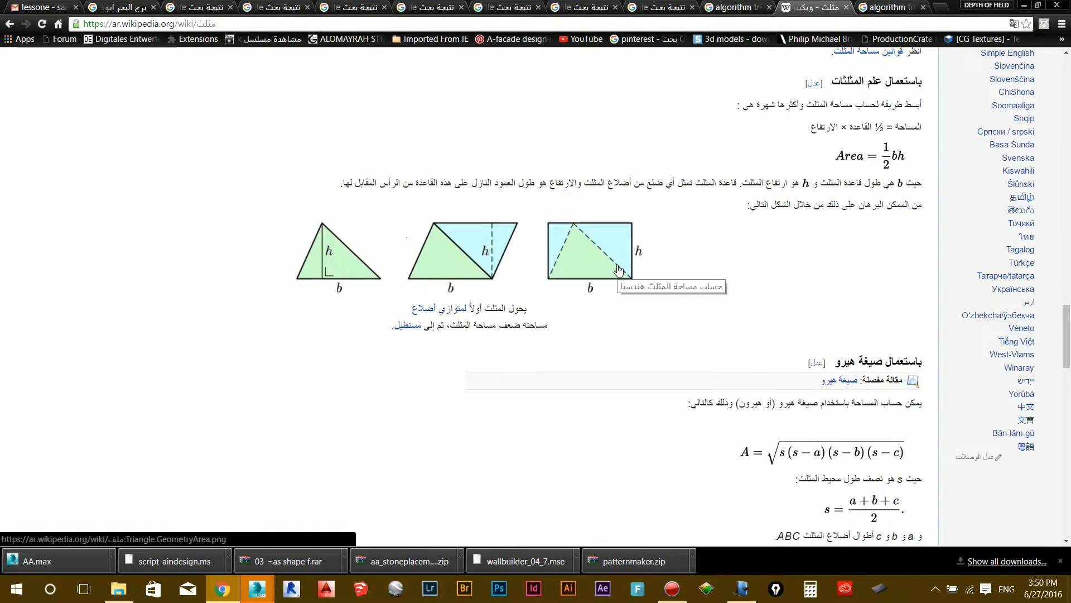
scroll(618, 269, down, 3)
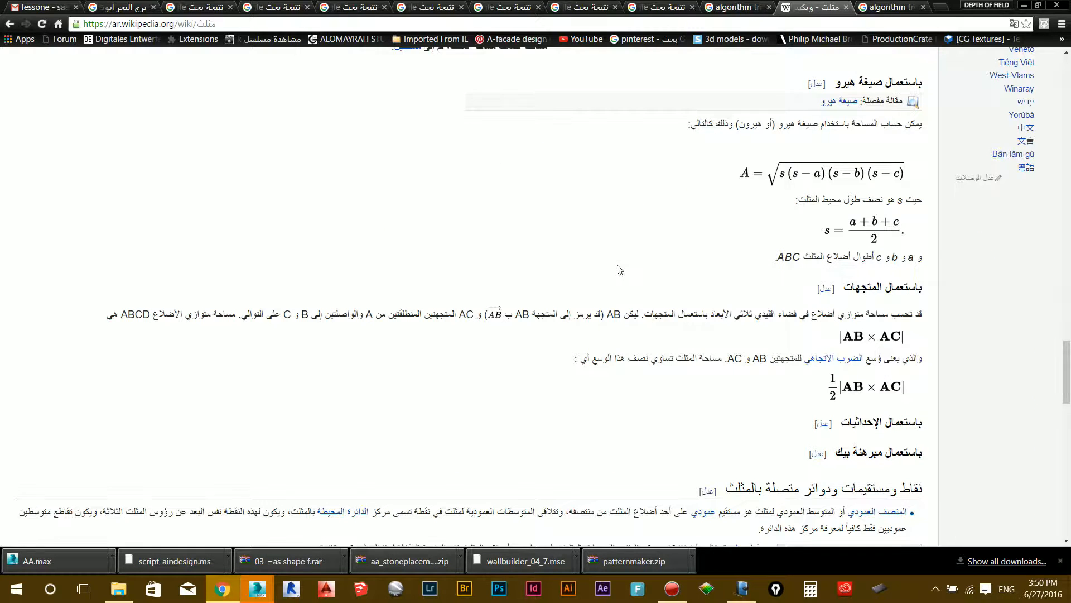
scroll(627, 268, down, 6)
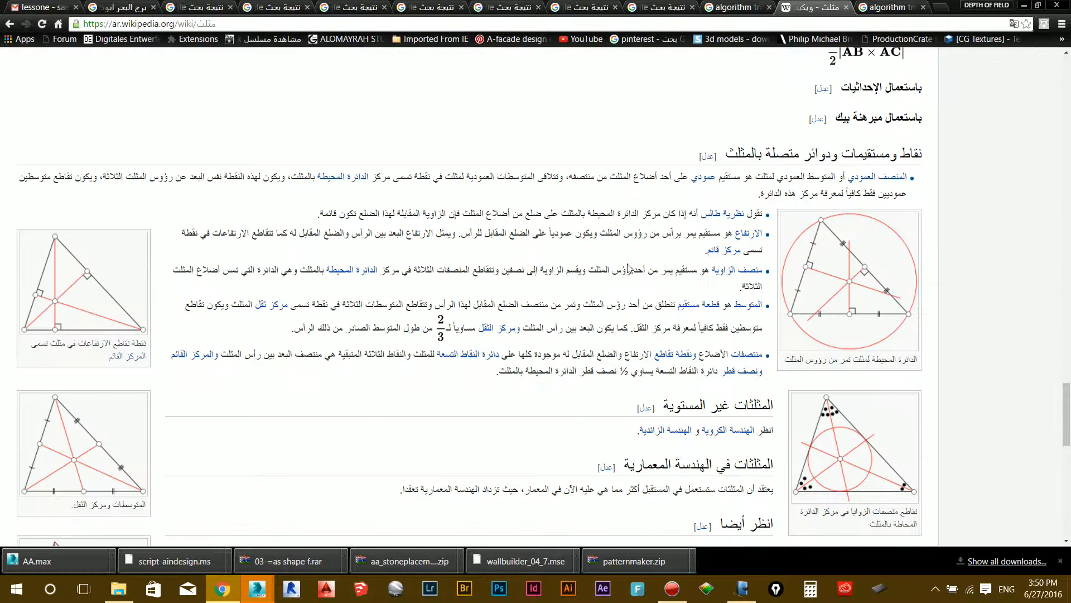
Switch to Windows Journal and handwrite the labels "pha(1)" and "(2)" side by side on the blank note.
click(734, 598)
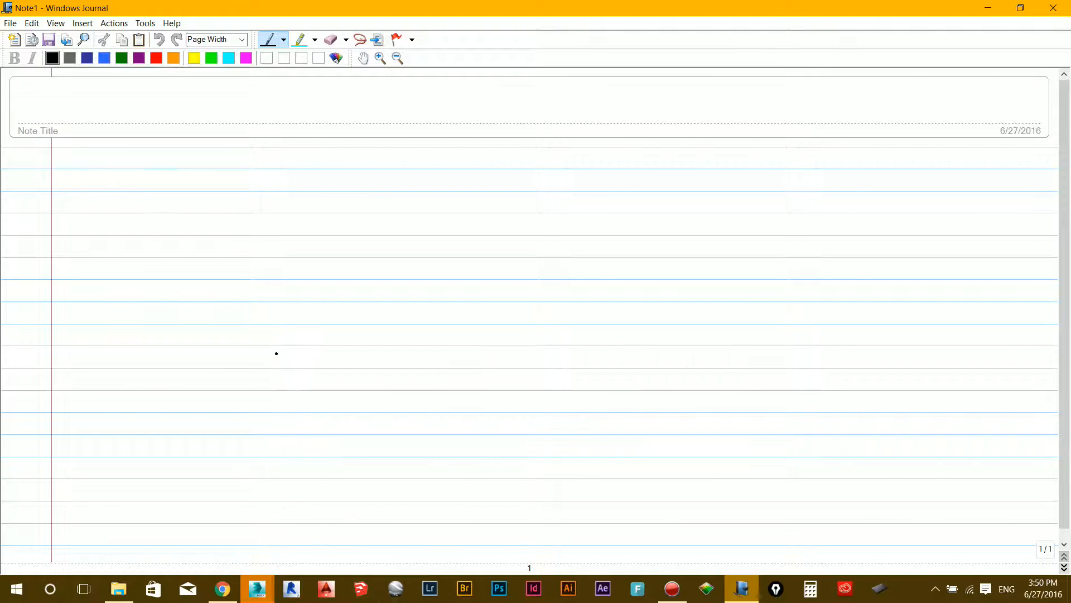
drag(231, 397, 245, 398)
drag(253, 377, 283, 400)
mouse_move(292, 389)
mouse_down()
mouse_move(287, 397)
mouse_move(345, 406)
mouse_move(340, 414)
mouse_up()
drag(353, 370, 365, 414)
mouse_move(768, 390)
mouse_down()
mouse_move(790, 409)
mouse_move(761, 420)
mouse_up()
click(807, 380)
drag(817, 393, 799, 418)
click(765, 390)
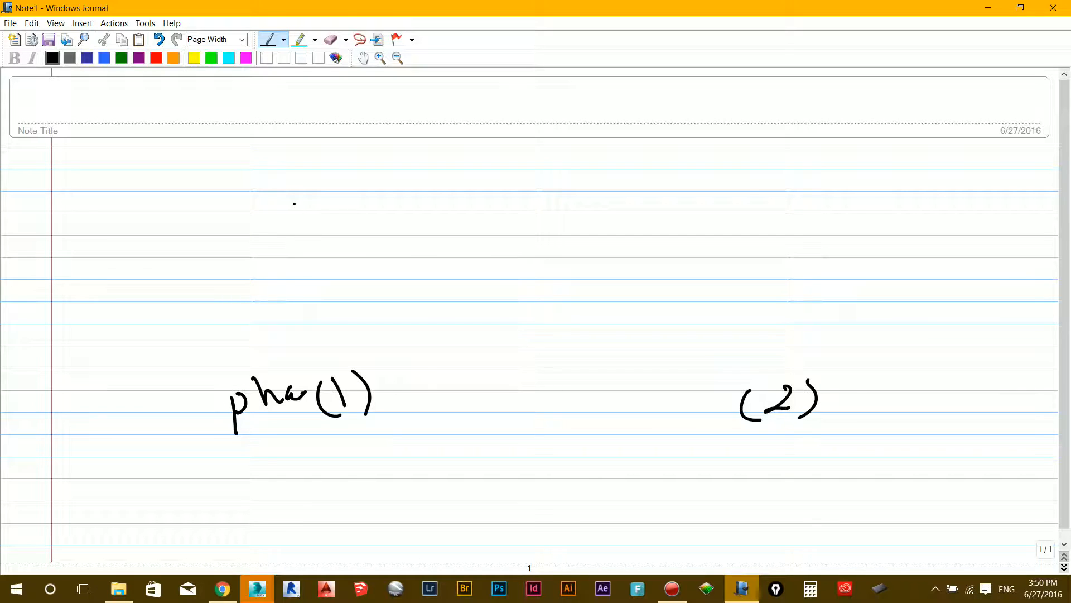
Sketch a triangle with a centre point above "pha(1)" and a height line labelled "h" beside it.
mouse_move(292, 175)
mouse_down()
mouse_move(276, 210)
mouse_move(327, 325)
mouse_move(399, 319)
mouse_up()
drag(292, 176, 400, 308)
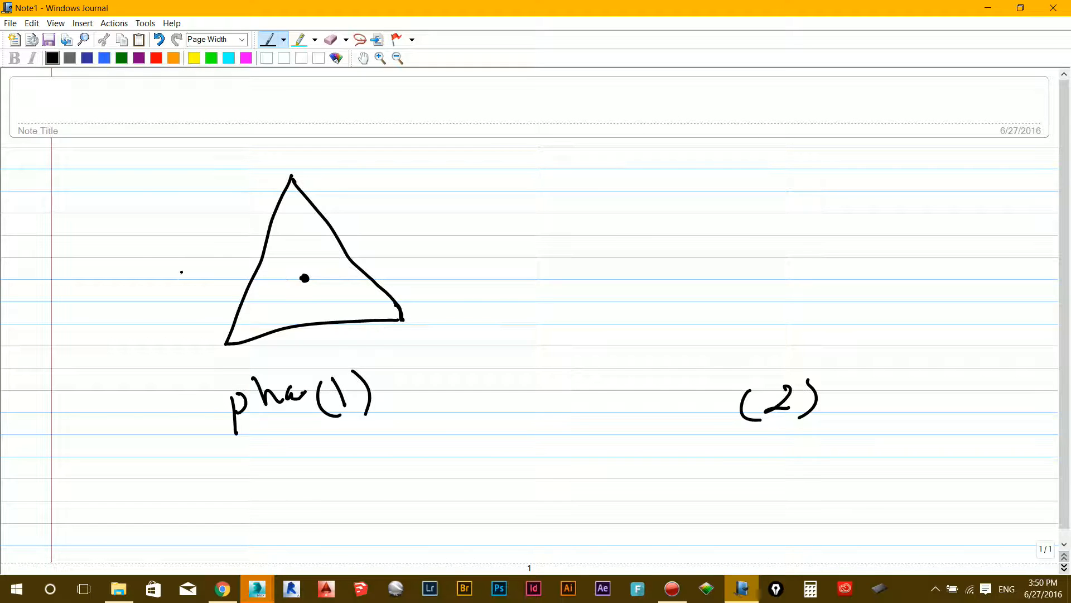
drag(141, 188, 155, 349)
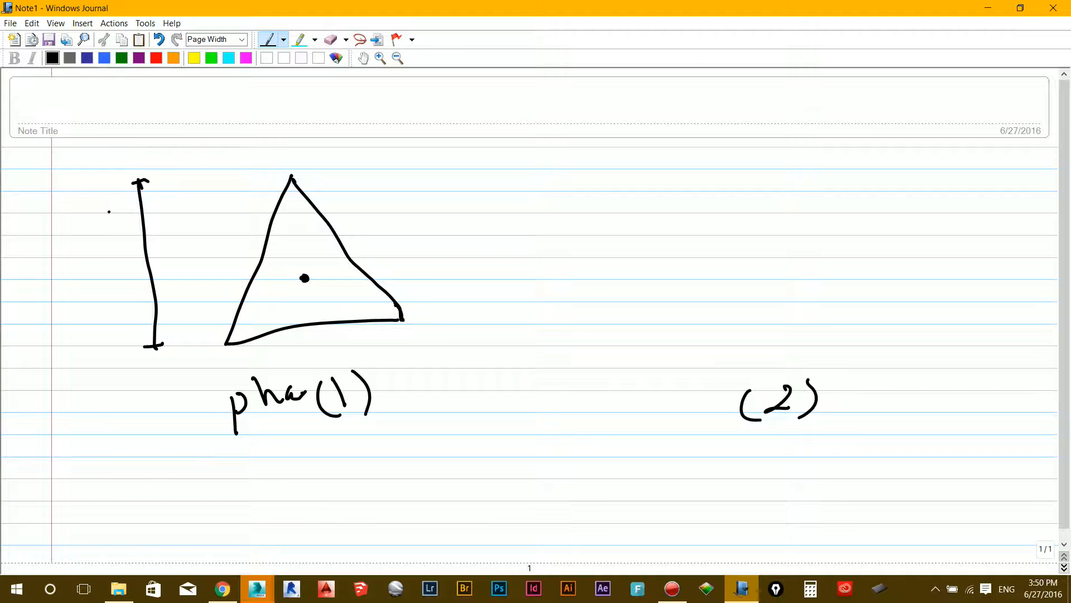
drag(56, 248, 76, 282)
Connect the triangle's centre point to its three corners and handwrite the Arabic label above the apex.
mouse_move(296, 223)
mouse_down()
mouse_move(304, 277)
mouse_move(230, 350)
mouse_up()
drag(304, 279, 389, 311)
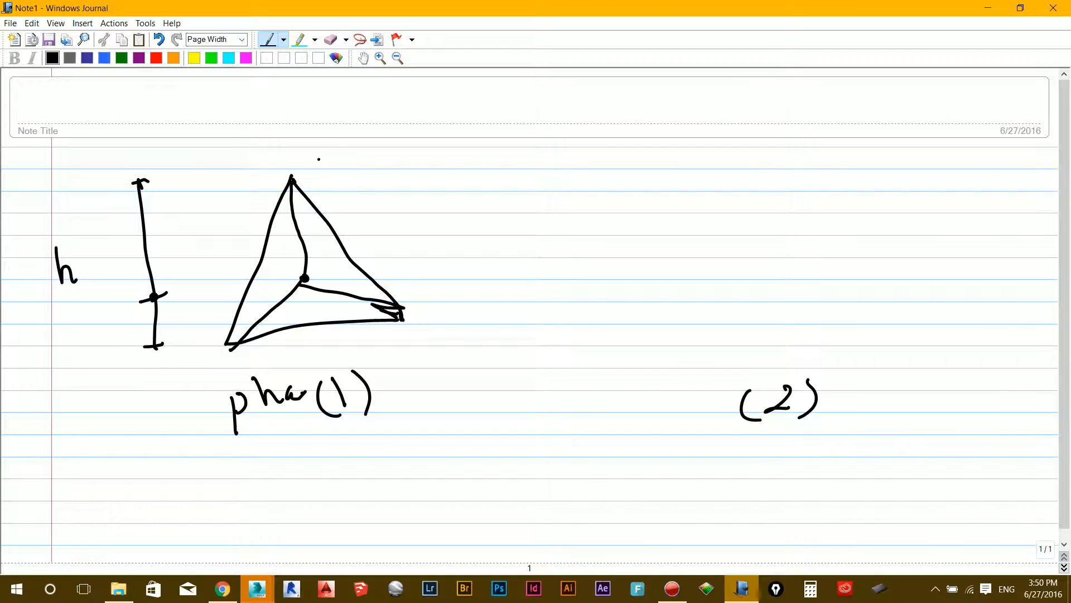
drag(329, 130, 332, 151)
mouse_move(318, 156)
mouse_down()
mouse_move(339, 147)
mouse_move(284, 164)
mouse_move(236, 163)
mouse_up()
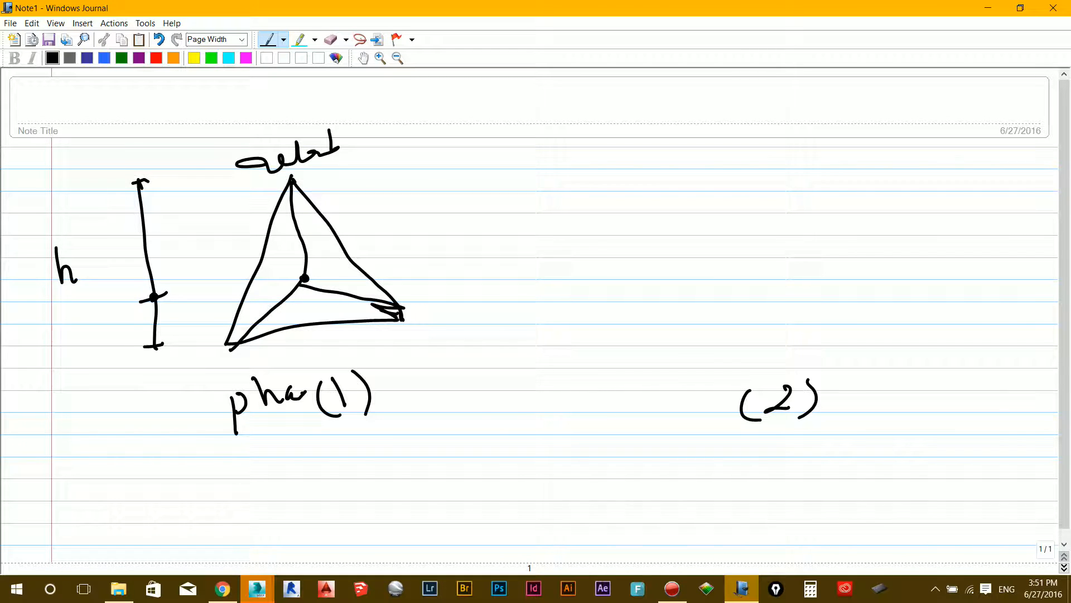
drag(338, 149, 344, 134)
drag(346, 127, 353, 158)
Draw a double-line arrow beside the phase 1 triangle and three spokes meeting at a centre above "(2)".
drag(472, 292, 533, 288)
drag(479, 307, 546, 306)
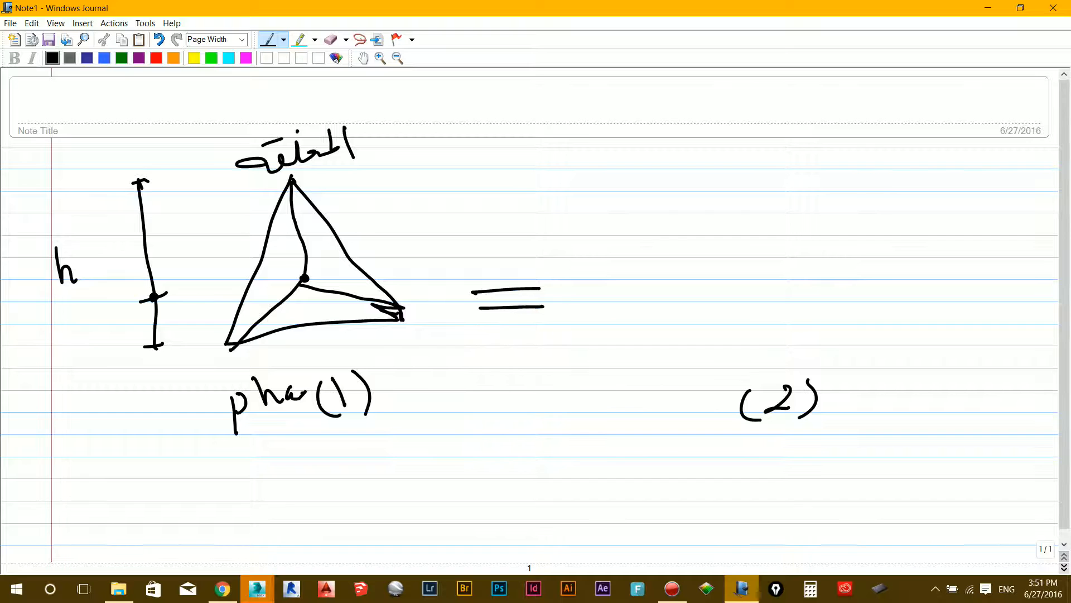
drag(518, 268, 531, 324)
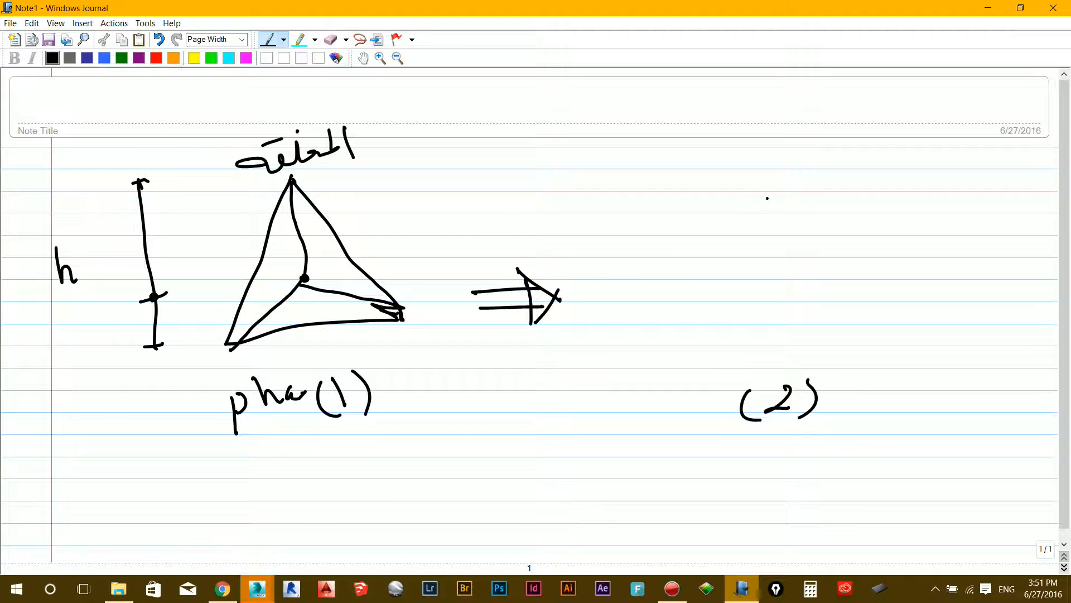
mouse_move(762, 169)
mouse_down()
mouse_move(761, 266)
mouse_move(695, 331)
mouse_up()
drag(761, 269, 843, 312)
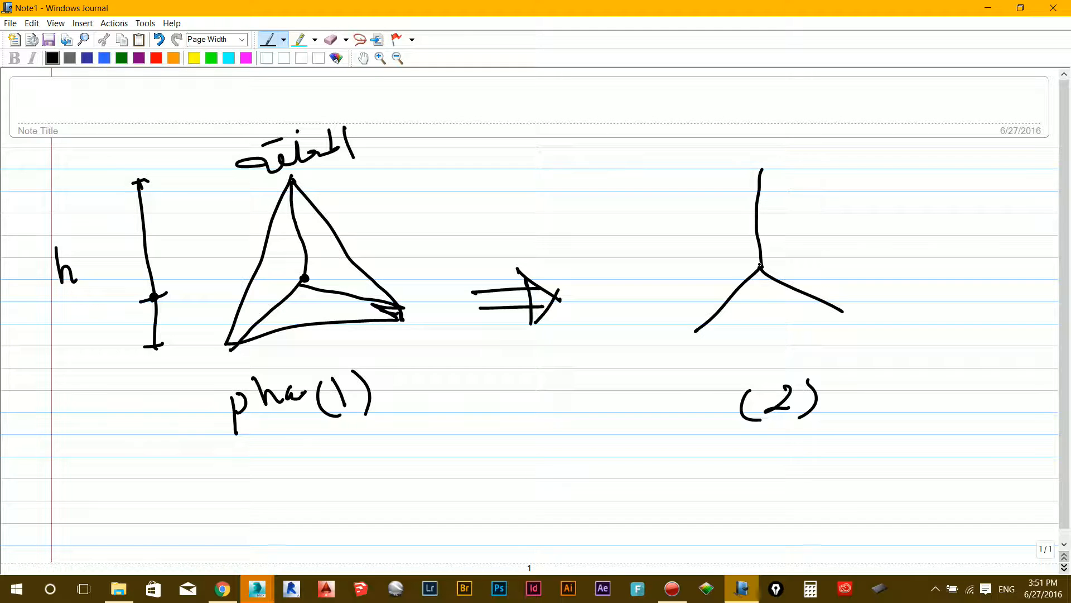
Mark the centre and inward-shifted side points of phase 2 and draw the star outline through them, redoing one side.
drag(759, 268, 762, 272)
drag(729, 258, 734, 257)
drag(762, 300, 766, 301)
mouse_move(838, 312)
mouse_down()
mouse_move(852, 322)
mouse_move(766, 302)
mouse_move(690, 330)
mouse_up()
mouse_move(760, 171)
mouse_down()
mouse_move(725, 240)
mouse_move(731, 258)
mouse_move(703, 296)
mouse_up()
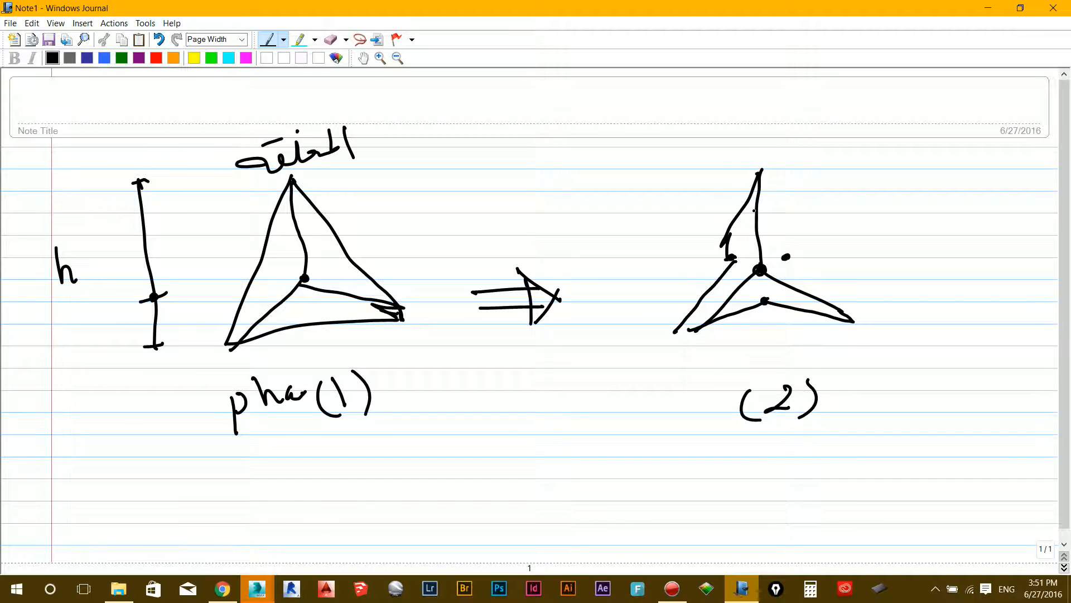
key(ctrl+z)
key(ctrl+z)
drag(759, 174, 689, 332)
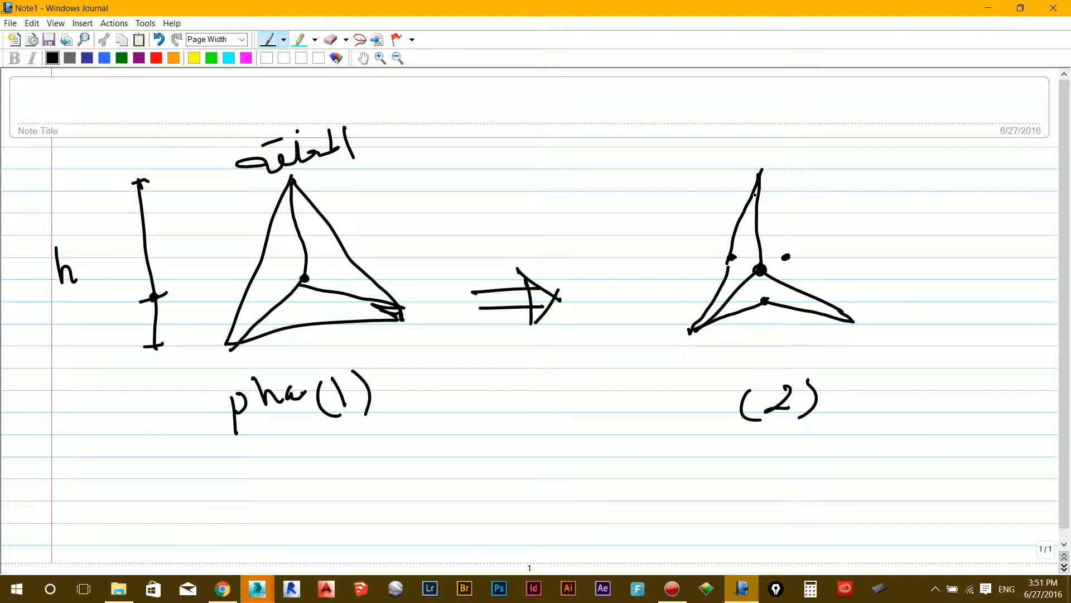
mouse_move(761, 178)
mouse_down()
mouse_move(769, 252)
mouse_move(846, 313)
mouse_up()
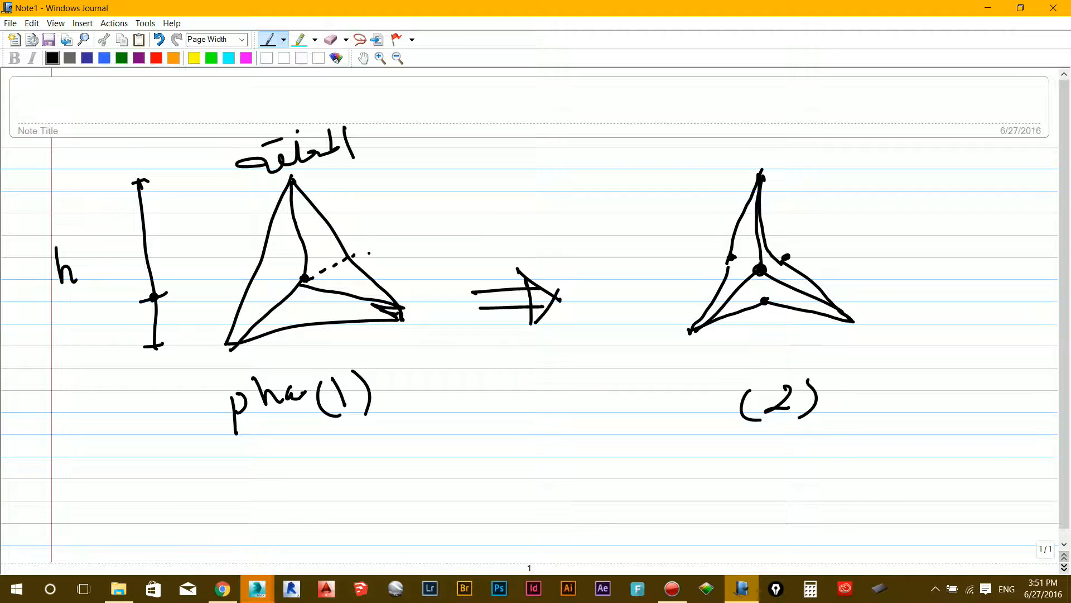
Complete the dashed lines from the phase 1 centre to the sides and draw an arrow followed by "3" below "(2)".
mouse_move(256, 277)
mouse_down()
mouse_move(307, 294)
mouse_move(314, 320)
mouse_up()
drag(683, 472, 727, 474)
drag(689, 484, 734, 486)
mouse_move(715, 462)
mouse_down()
mouse_move(729, 469)
mouse_move(737, 502)
mouse_move(721, 470)
mouse_up()
mouse_move(798, 473)
mouse_down()
mouse_move(813, 490)
mouse_move(799, 498)
mouse_up()
click(853, 475)
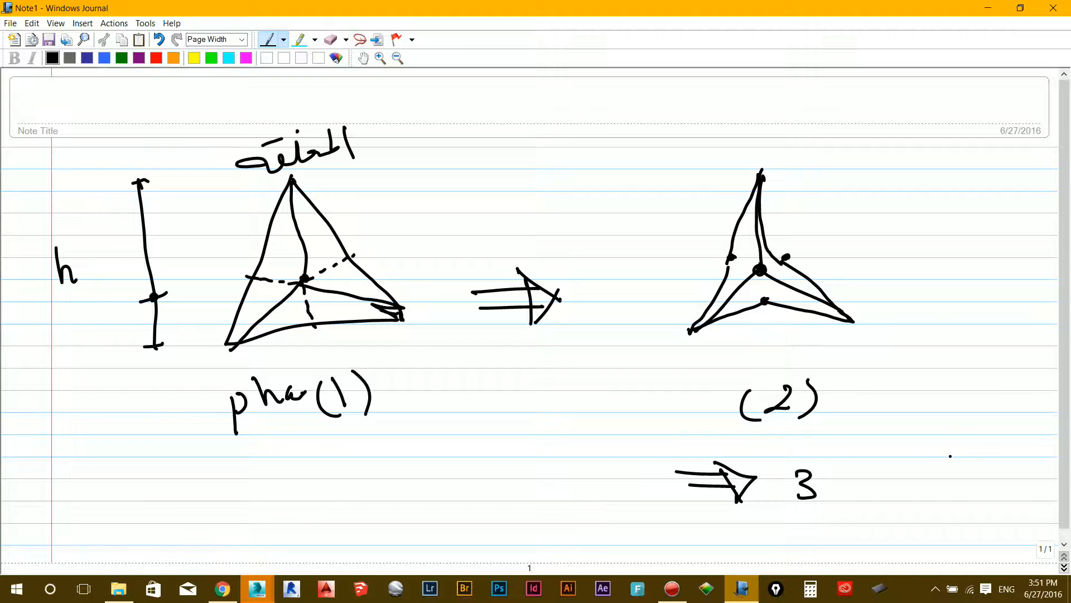
Sketch the small, tightly folded panel beside "3" and draw a long arrow with a circled rectangle below "pha(1)".
click(941, 456)
mouse_move(941, 455)
mouse_down()
mouse_move(937, 405)
mouse_move(931, 449)
mouse_move(940, 421)
mouse_move(903, 504)
mouse_up()
drag(943, 457, 980, 500)
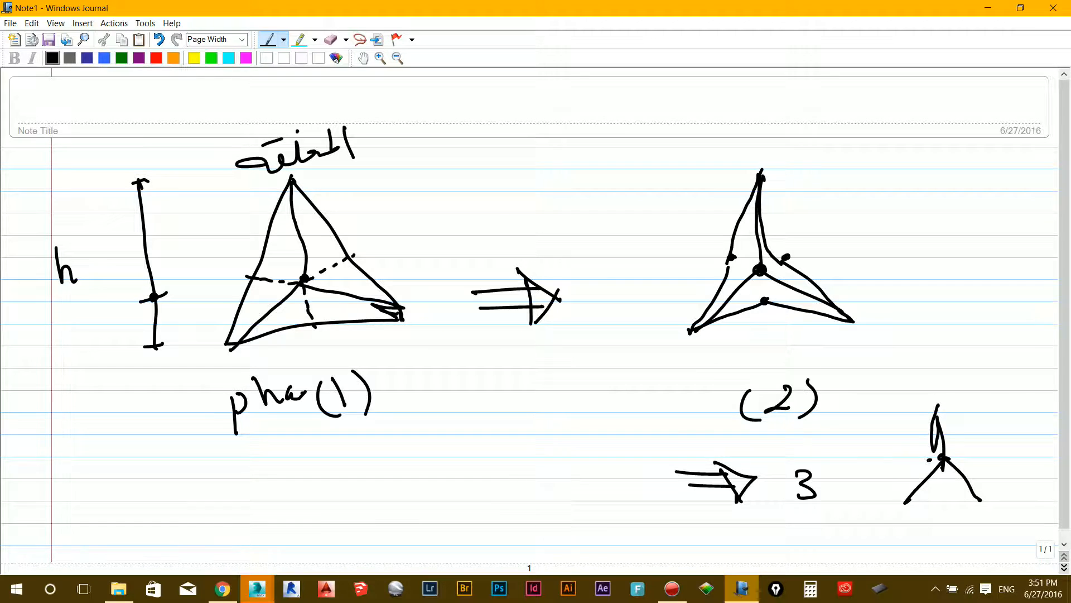
mouse_move(930, 431)
mouse_down()
mouse_move(911, 488)
mouse_move(954, 460)
mouse_move(981, 491)
mouse_up()
mouse_move(998, 469)
mouse_down()
mouse_move(996, 462)
mouse_move(954, 487)
mouse_up()
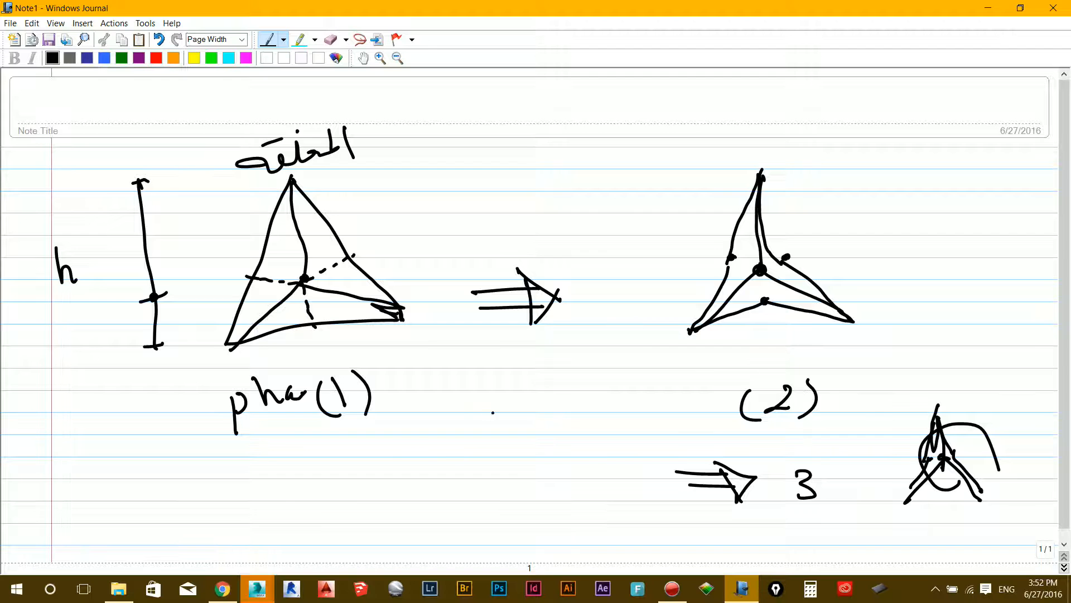
mouse_move(345, 494)
mouse_down()
mouse_move(565, 441)
mouse_move(562, 459)
mouse_up()
mouse_move(367, 507)
mouse_down()
mouse_move(337, 533)
mouse_move(384, 520)
mouse_move(336, 505)
mouse_move(397, 503)
mouse_up()
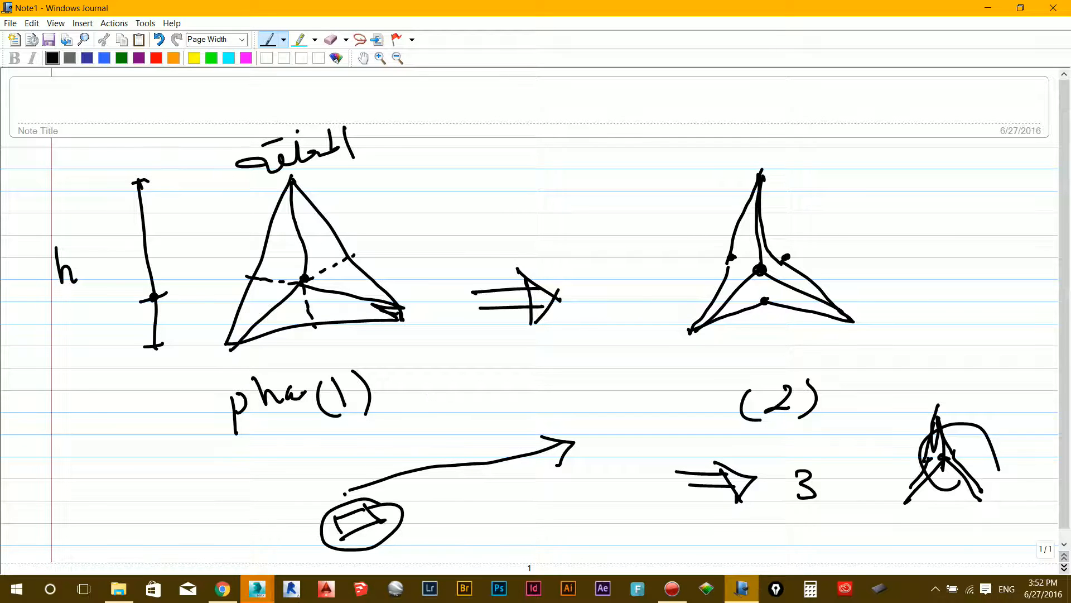
Switch to the Baher.max scene in 3ds Max and view the three panel models in perspective.
mouse_move(258, 587)
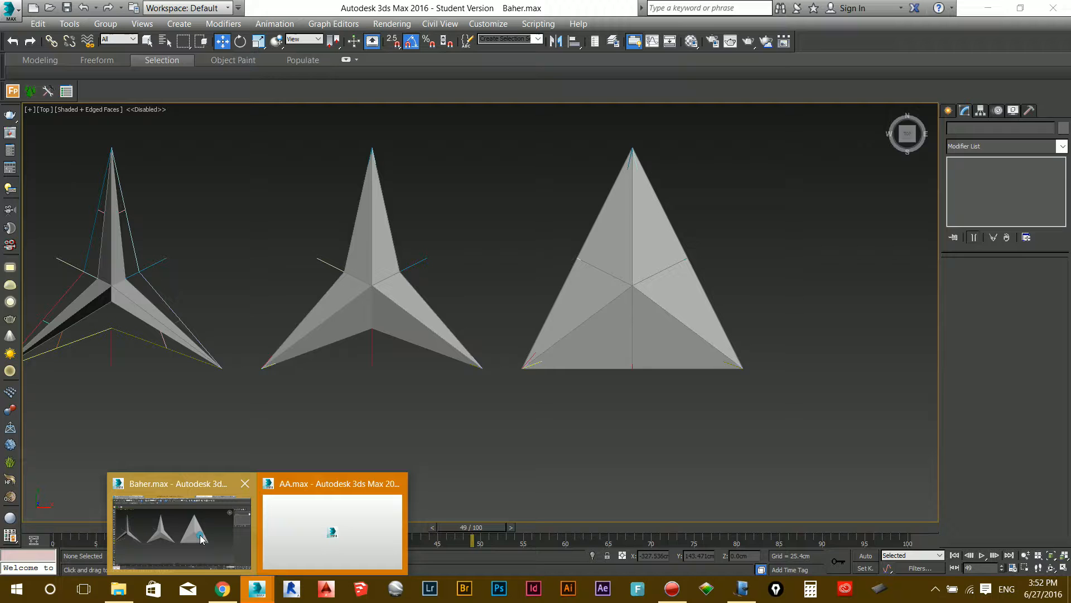
click(200, 539)
scroll(471, 377, down, 2)
middle_drag(445, 359, 563, 355)
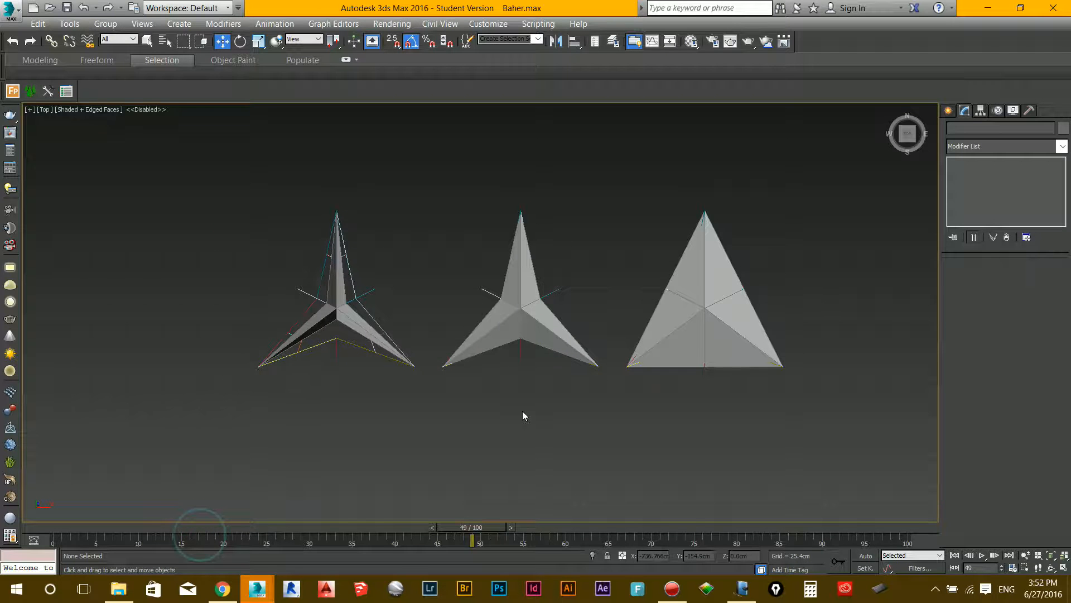
key(p)
alt+middle_drag(523, 412, 617, 359)
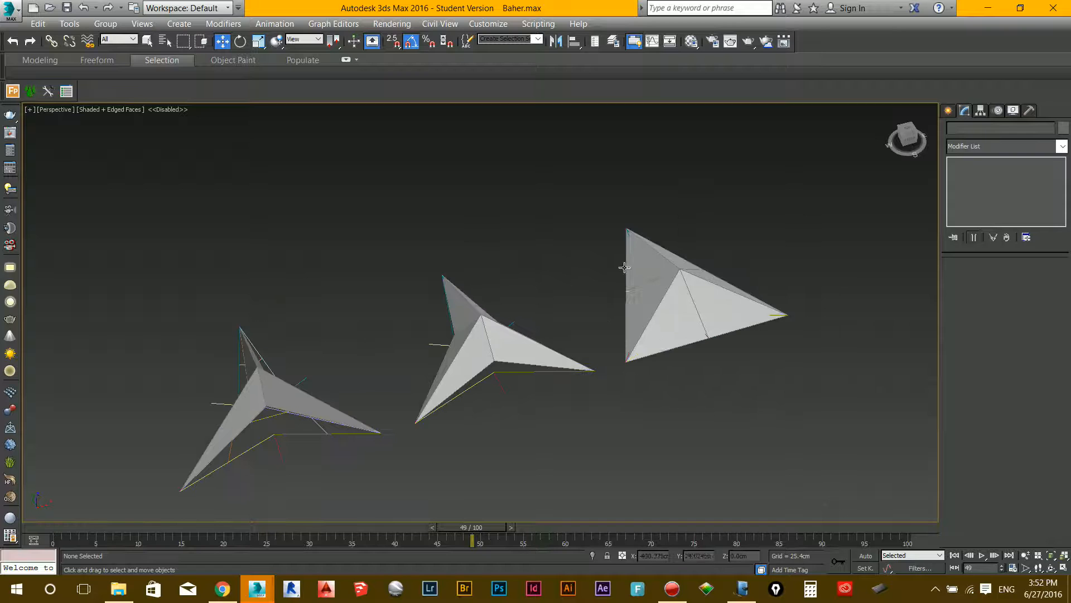
Compare the closed and partly folded panel models in 3ds Max with the Windows Journal sketch, ending with the sketch minimized.
click(742, 588)
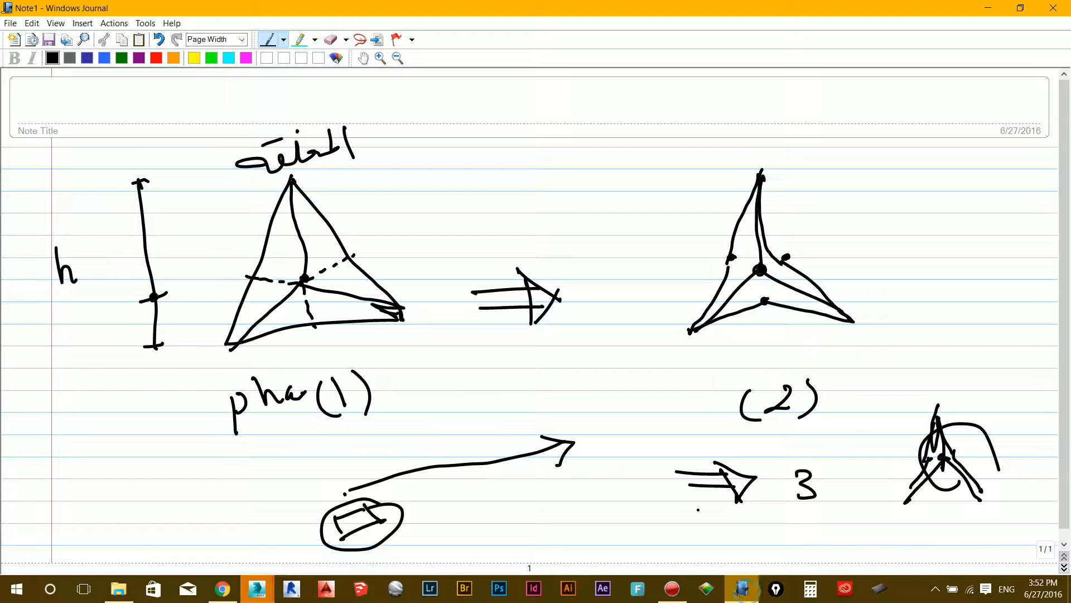
click(742, 588)
scroll(711, 305, up, 2)
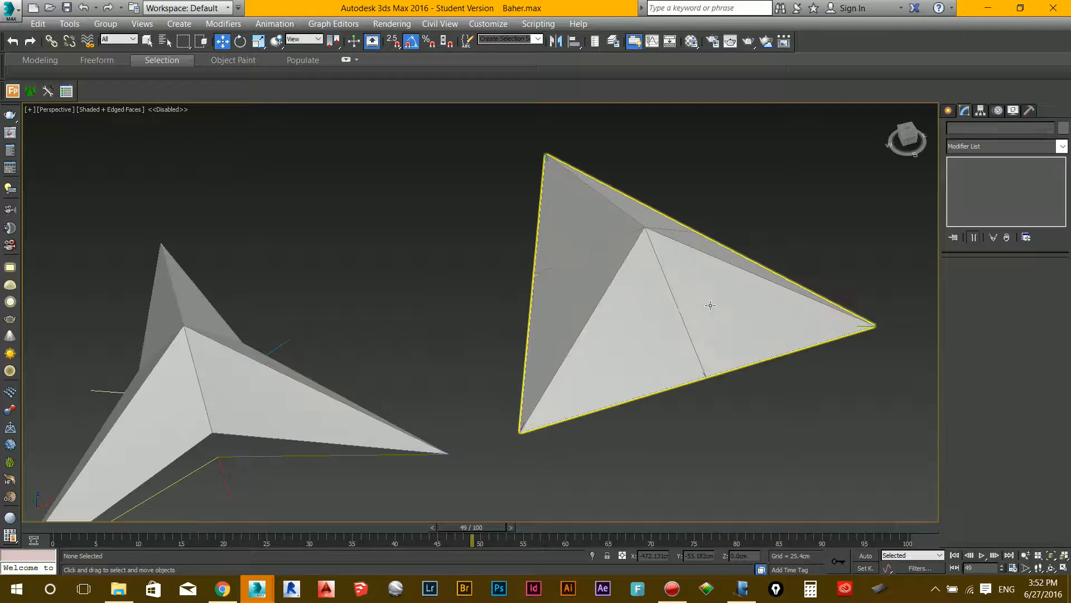
scroll(714, 307, down, 2)
alt+middle_drag(715, 307, 696, 313)
scroll(691, 346, up, 2)
alt+middle_drag(687, 376, 495, 280)
click(495, 279)
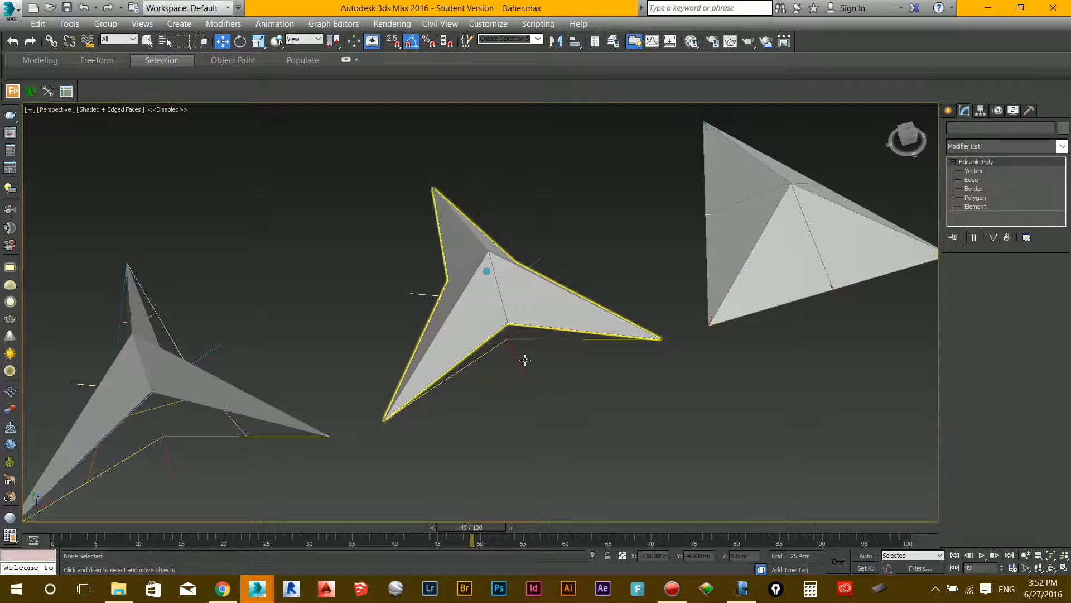
click(742, 589)
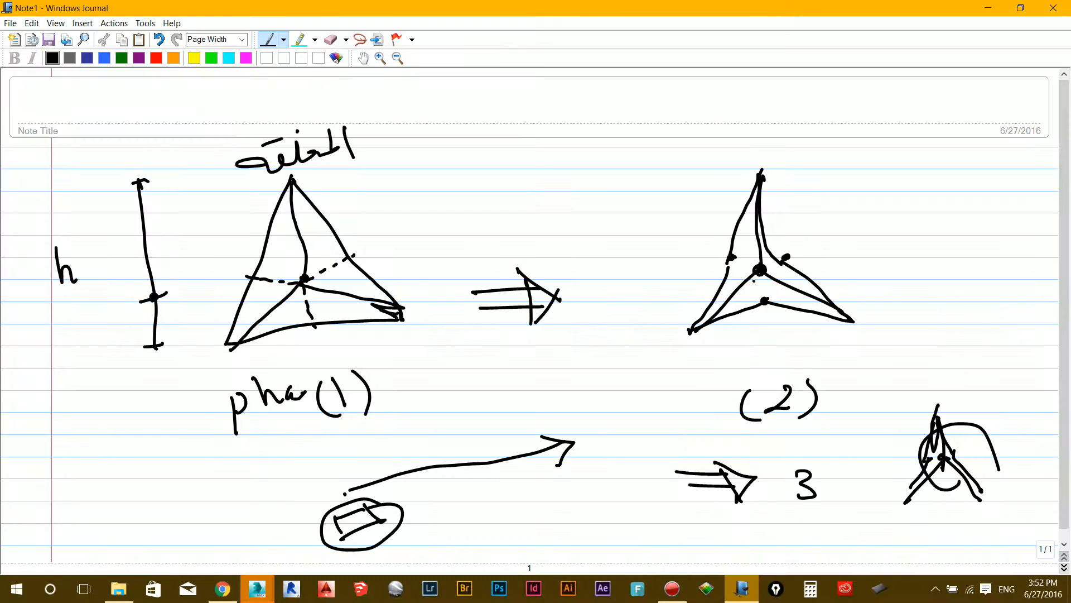
click(988, 8)
click(673, 220)
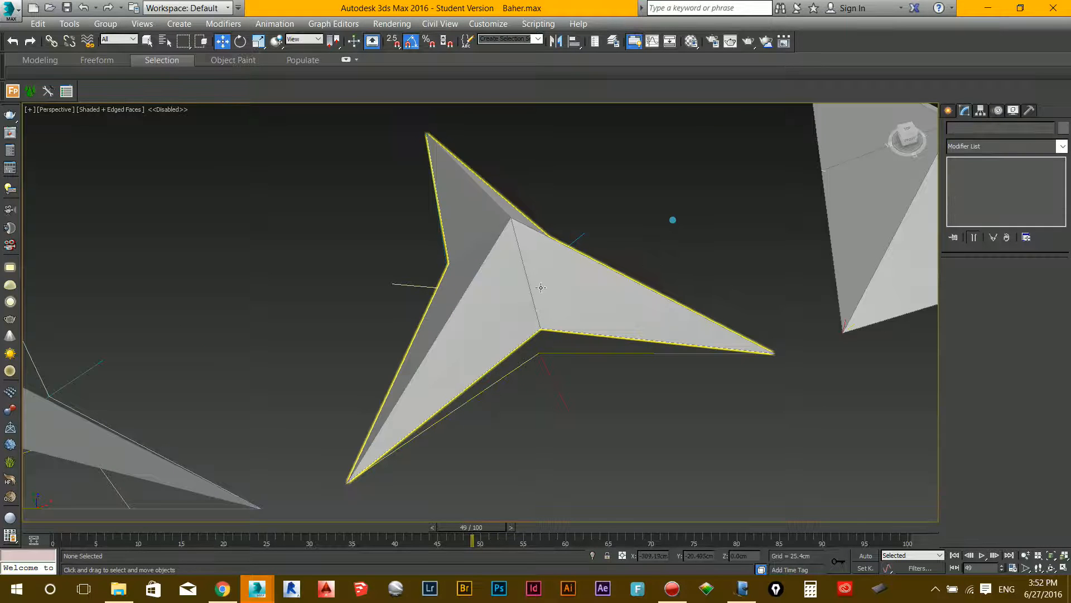
Examine how the three panel phases fold by viewing the models from several perspective angles and from the front.
scroll(496, 279, down, 3)
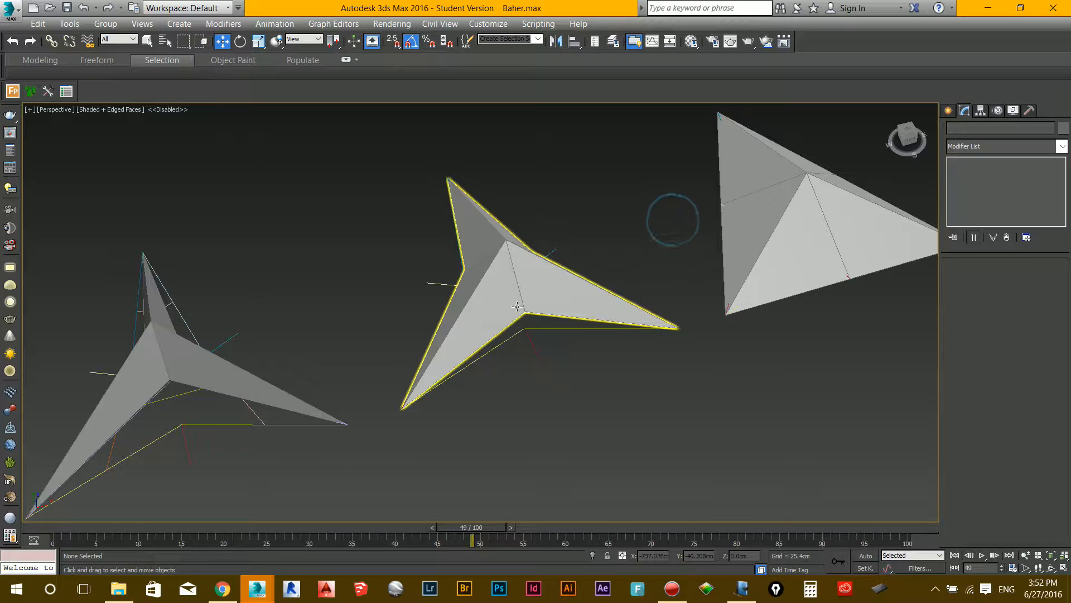
middle_drag(504, 328, 654, 274)
alt+middle_drag(598, 320, 633, 311)
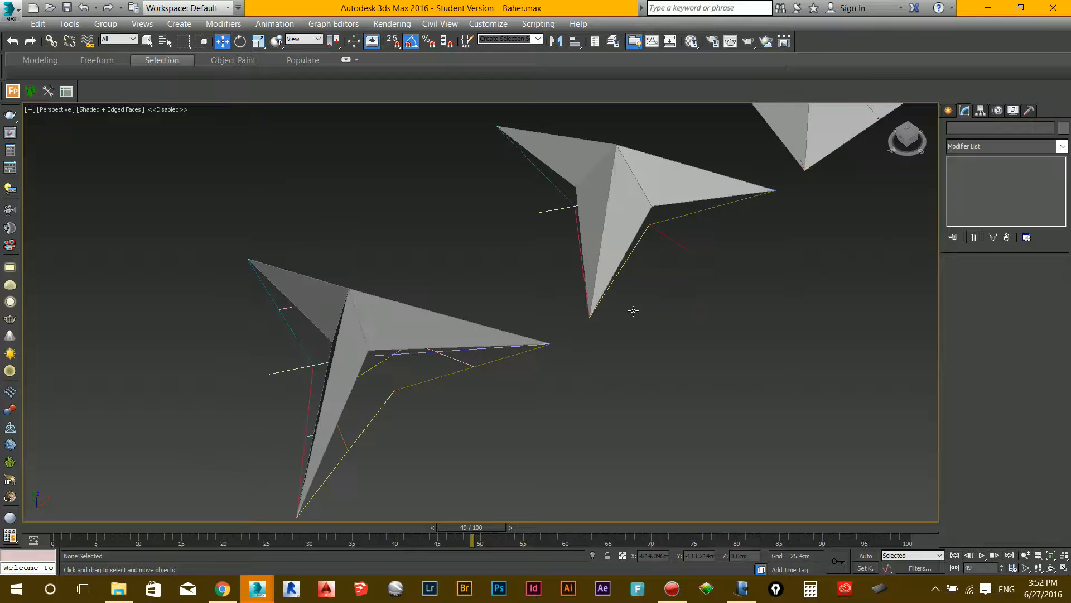
alt+middle_drag(457, 361, 431, 346)
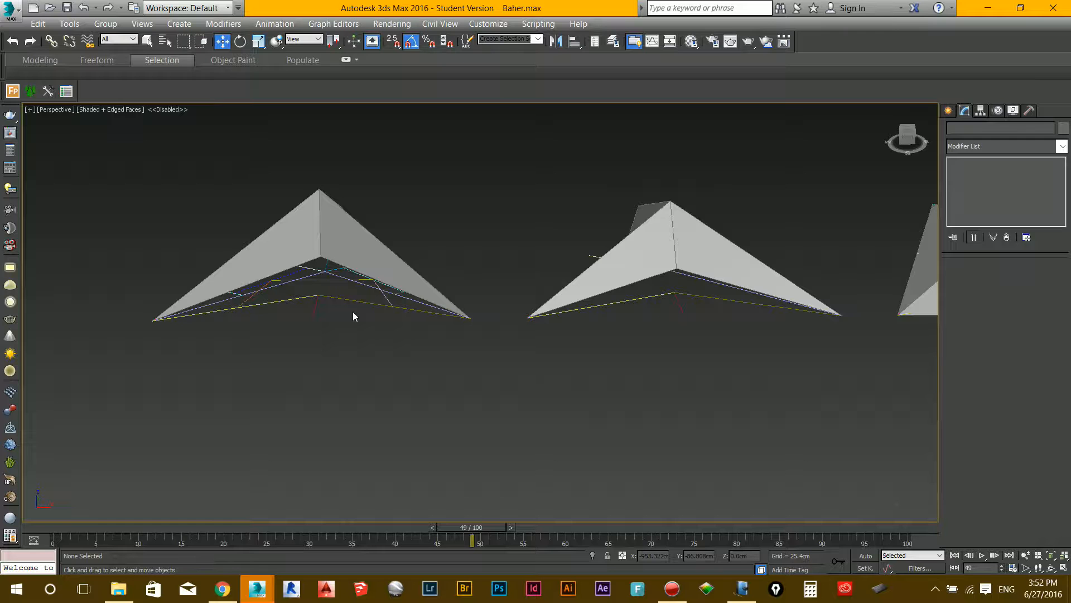
alt+middle_drag(366, 266, 550, 271)
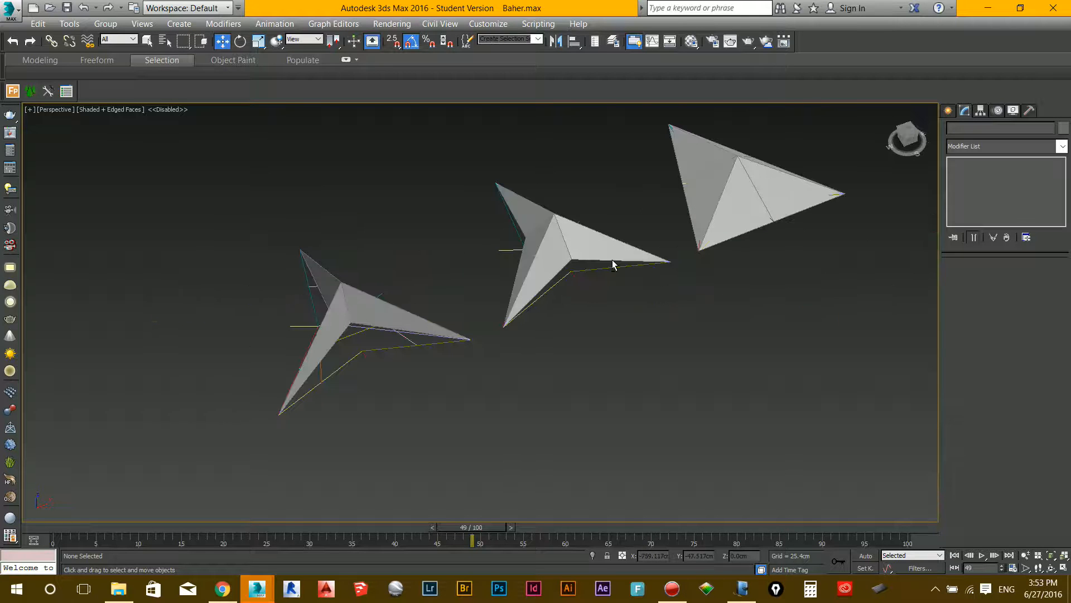
key(z)
scroll(636, 325, down, 2)
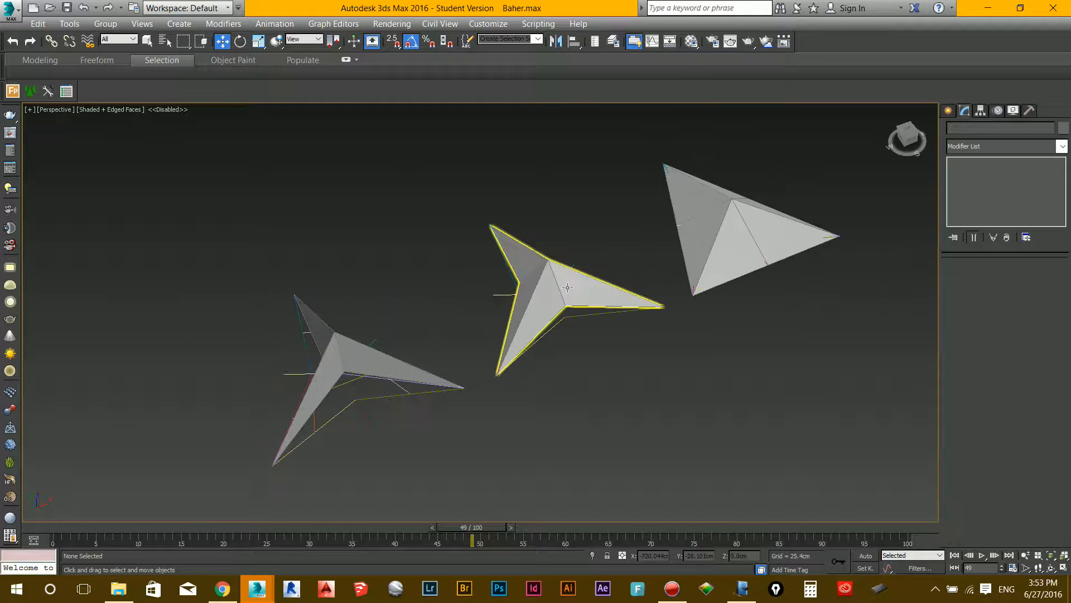
scroll(566, 283, up, 2)
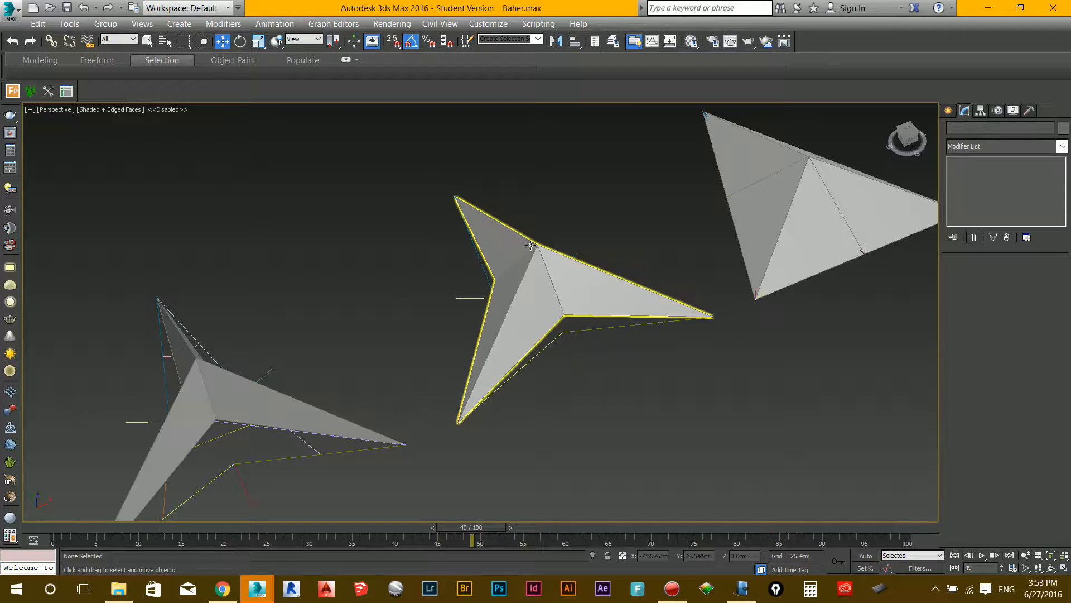
alt+middle_drag(360, 427, 390, 385)
key(f)
scroll(425, 385, up, 4)
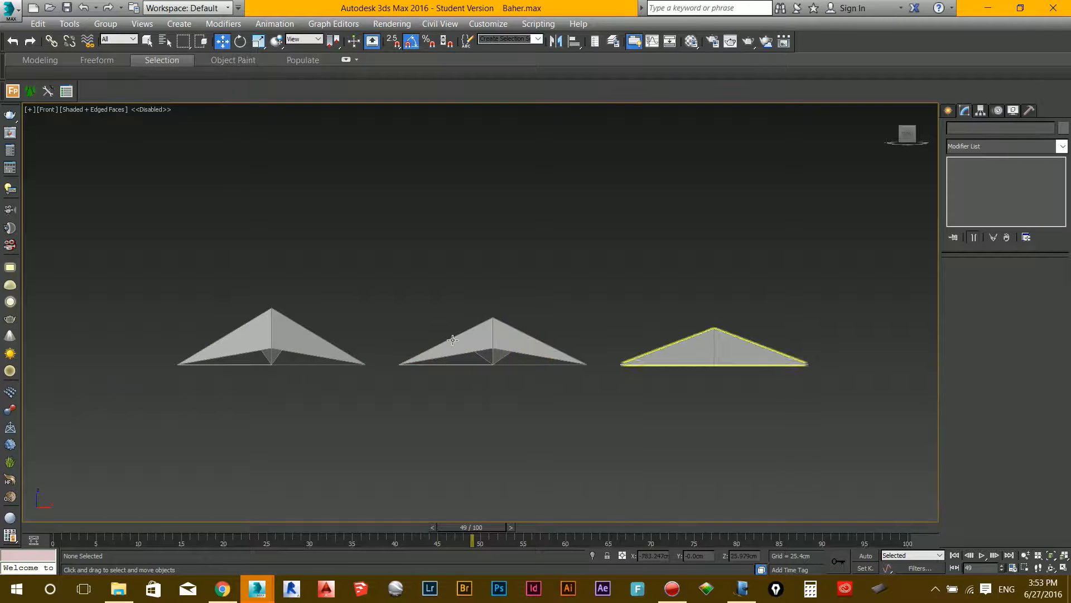
scroll(452, 341, up, 2)
key(p)
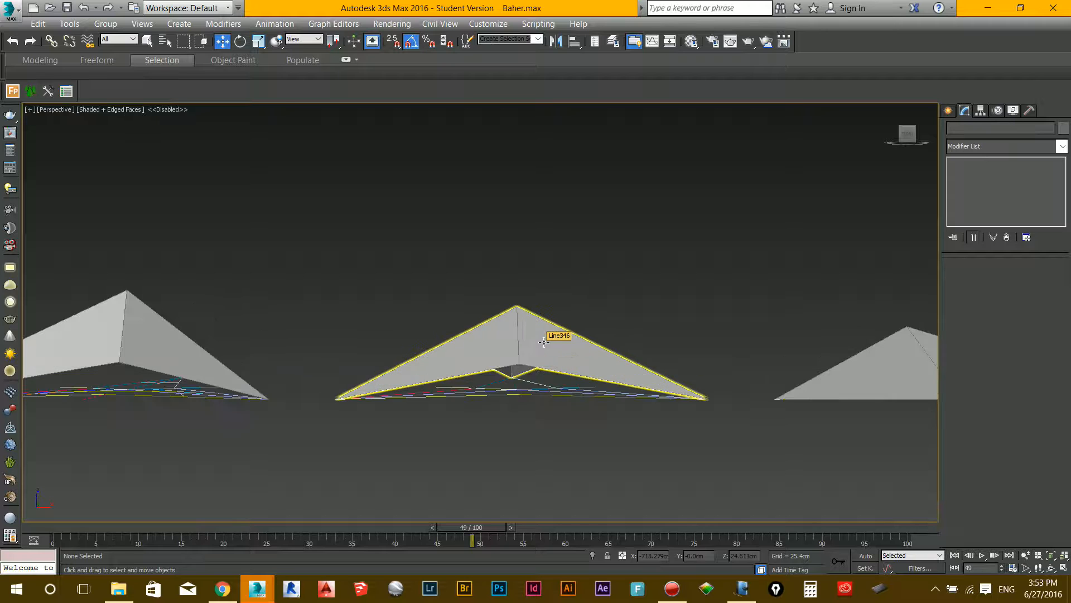
Show the panels from the top in wireframe and restrict selection to shapes.
key(t)
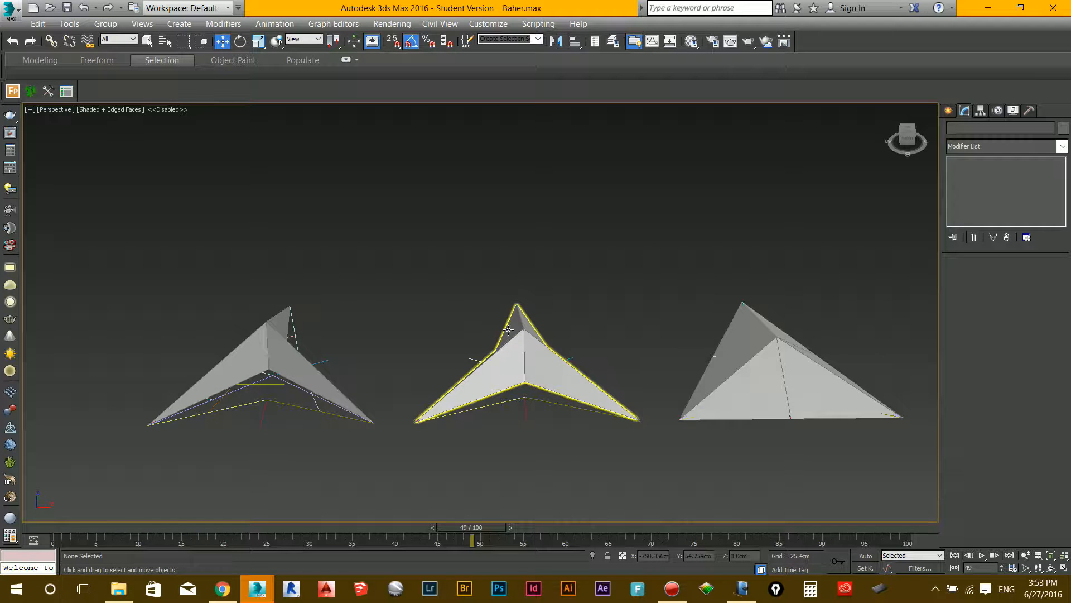
scroll(508, 329, up, 2)
key(F3)
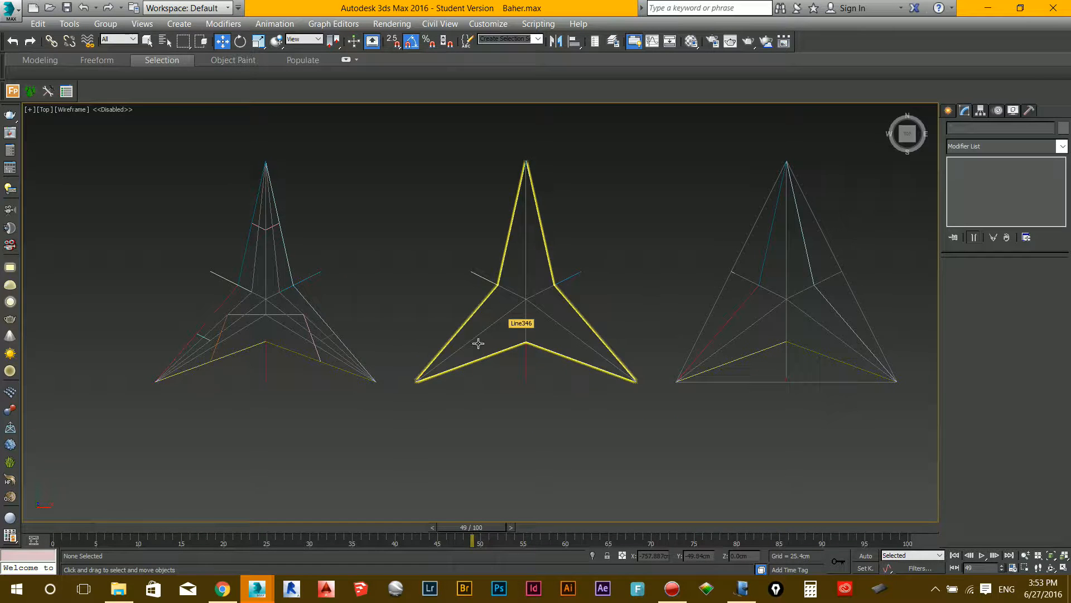
middle_drag(386, 369, 582, 350)
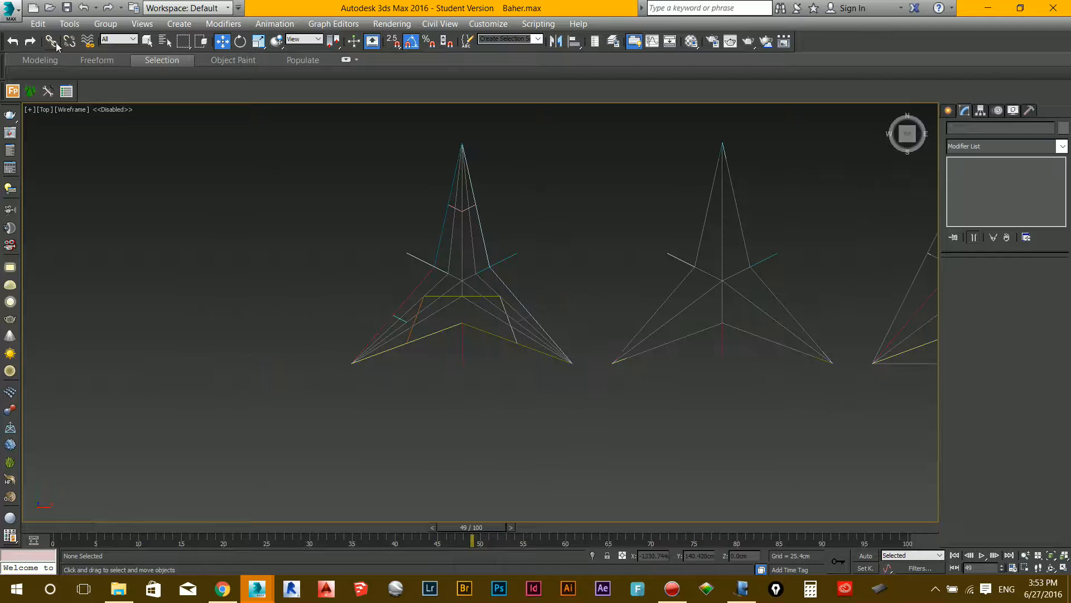
click(117, 39)
click(122, 68)
Select the construction lines of the most folded panel and move them clear of its mesh.
scroll(389, 193, down, 2)
middle_drag(387, 191, 375, 216)
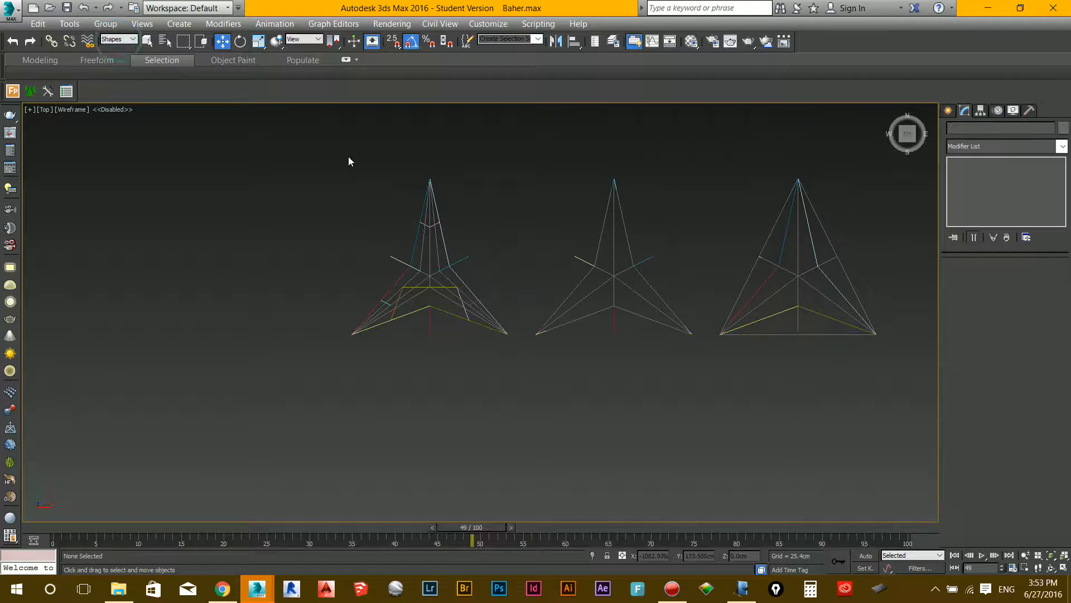
drag(348, 156, 277, 332)
click(289, 349)
middle_drag(364, 369, 563, 414)
scroll(499, 361, up, 2)
scroll(352, 331, up, 1)
scroll(352, 330, down, 1)
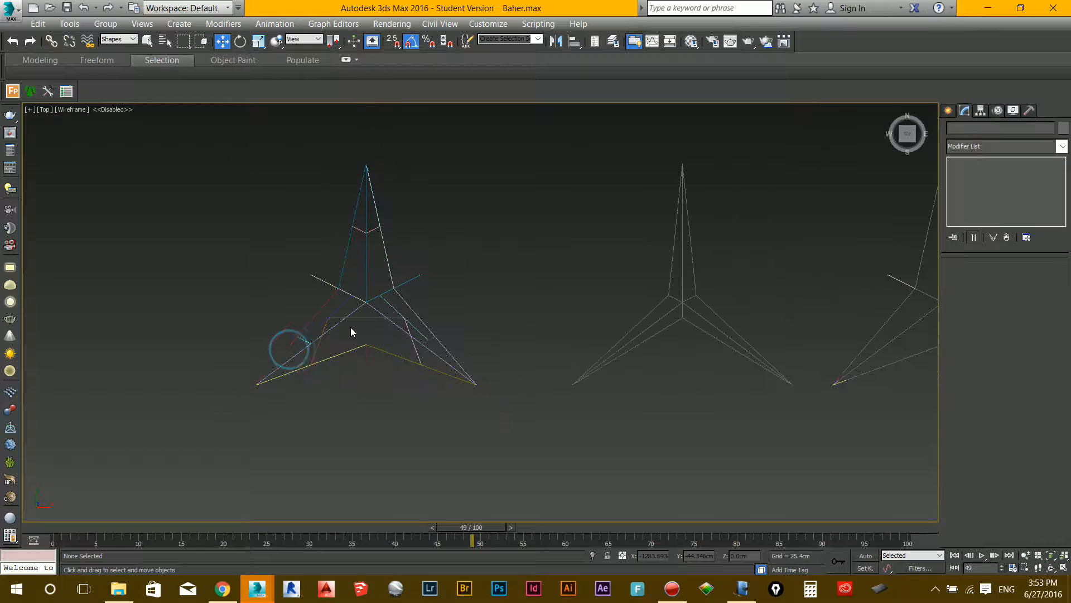
Draw a closed triangular line through the three outer corners of the isolated construction lines.
click(947, 111)
click(971, 204)
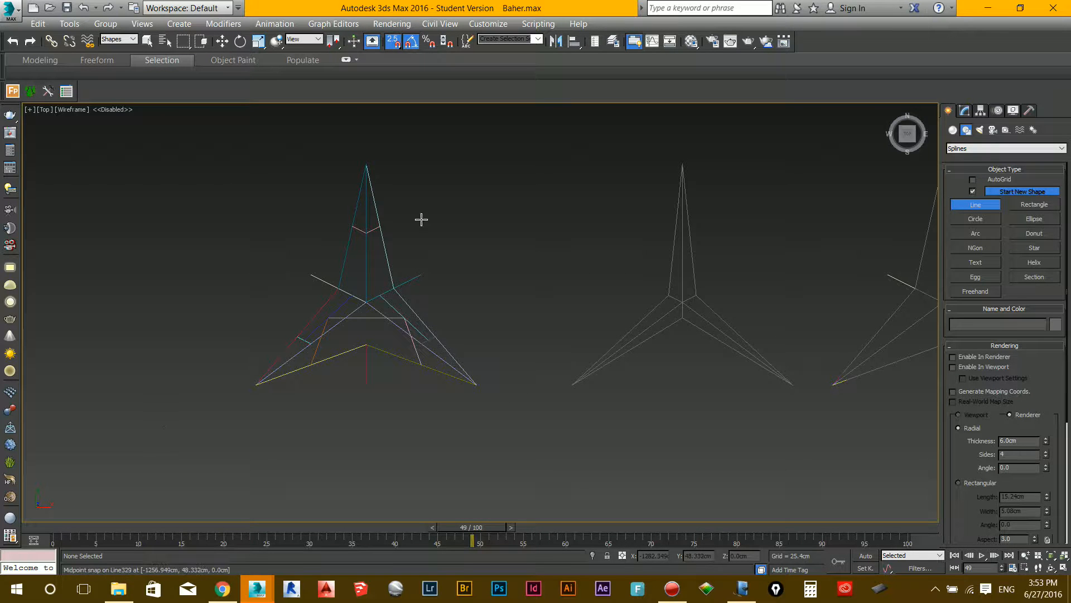
click(366, 164)
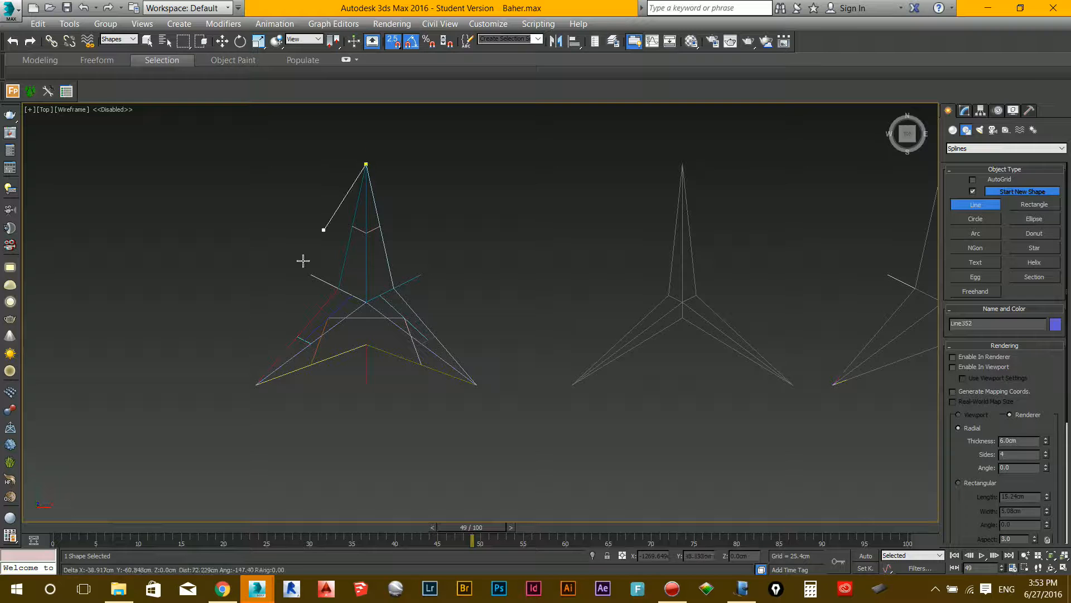
click(256, 385)
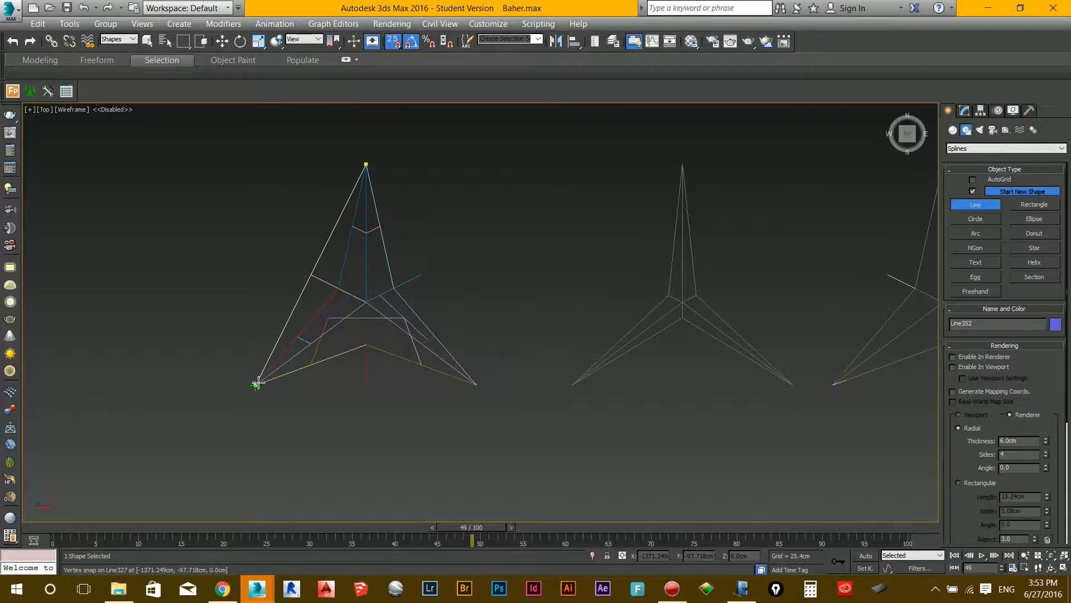
click(476, 385)
click(366, 165)
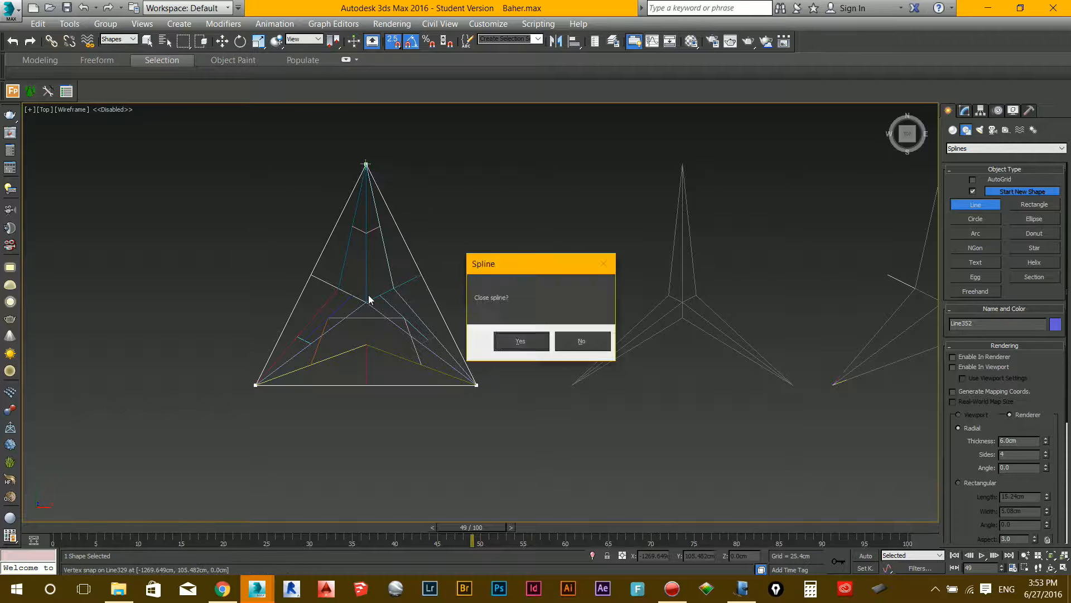
click(521, 341)
key(w)
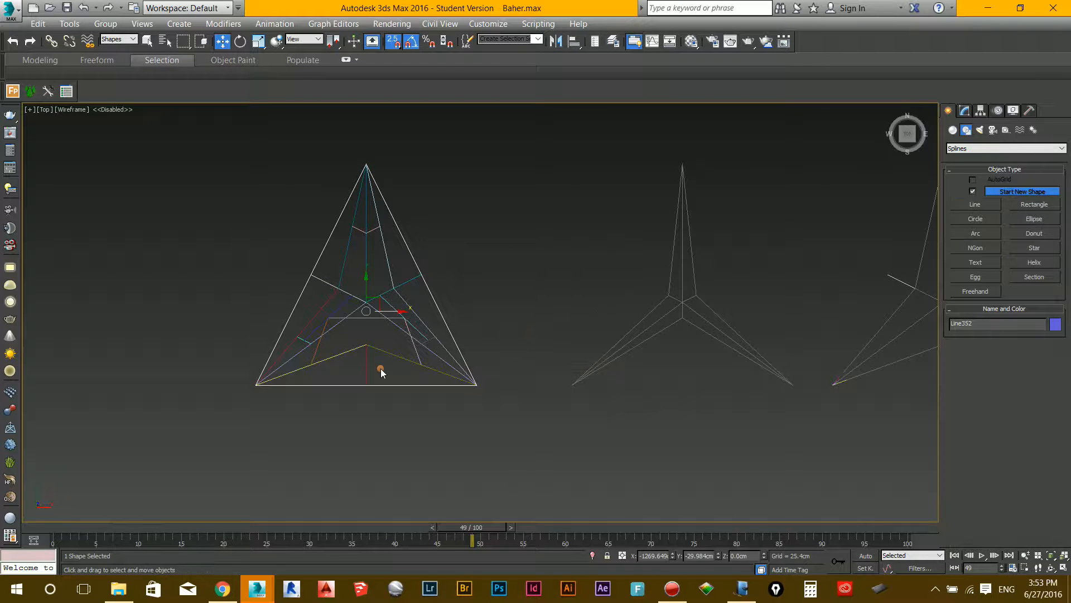
Convert the triangular outline to an Editable Poly and display it shaded.
right_click(377, 361)
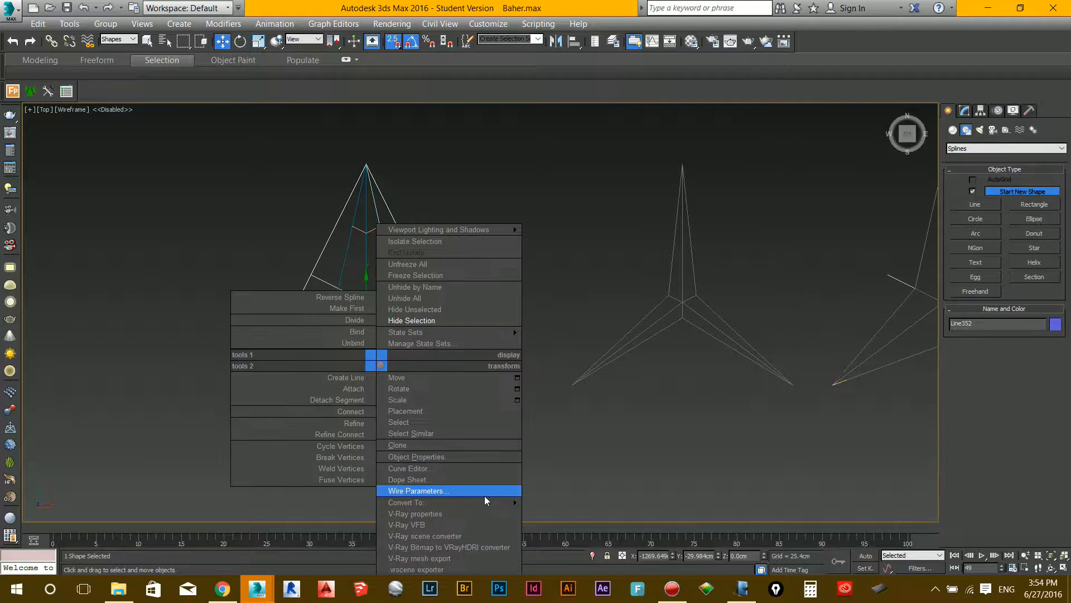
mouse_move(483, 502)
click(586, 522)
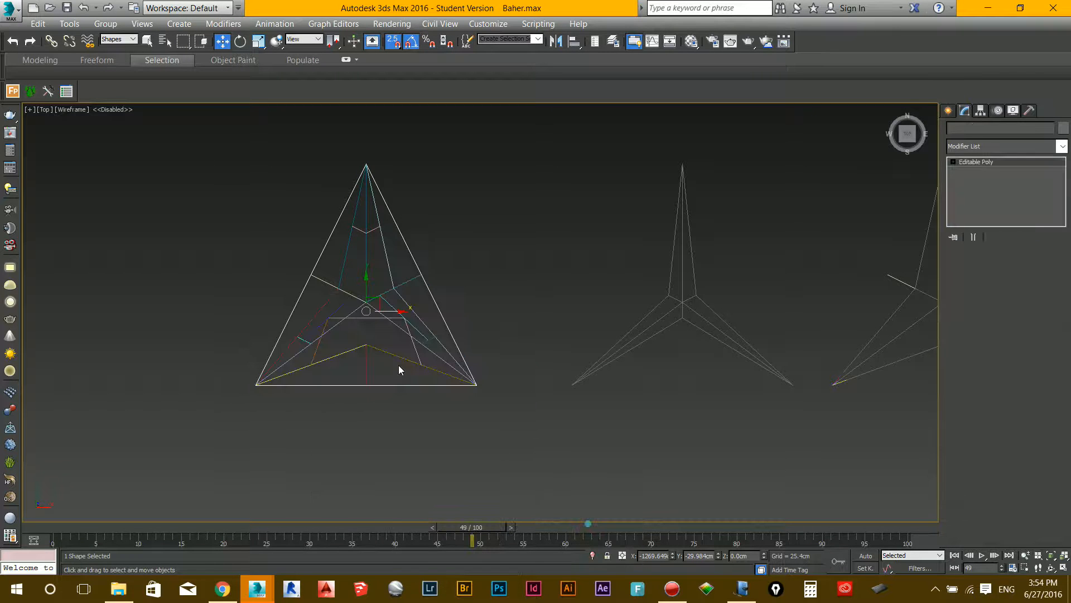
key(F3)
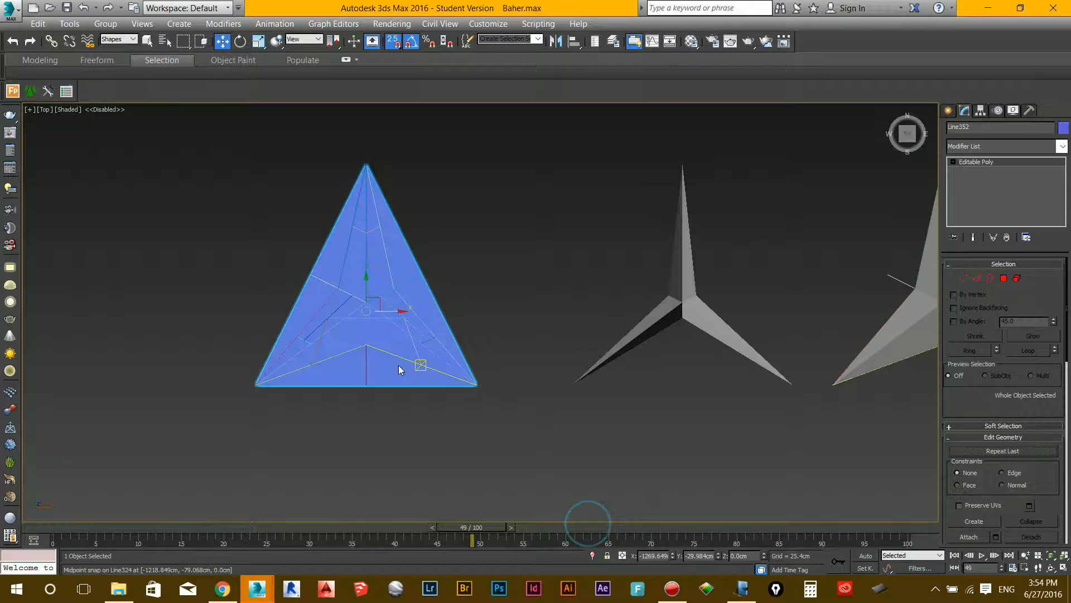
Select the triangle's face at Polygon level with edged faces shown, and activate the Cut tool.
scroll(399, 369, up, 4)
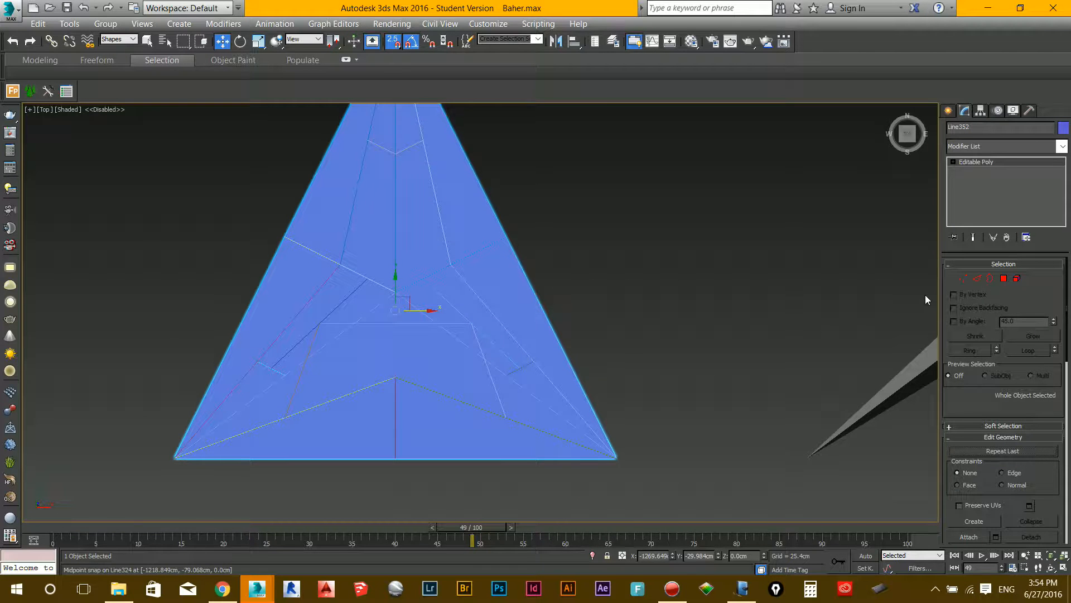
click(1004, 278)
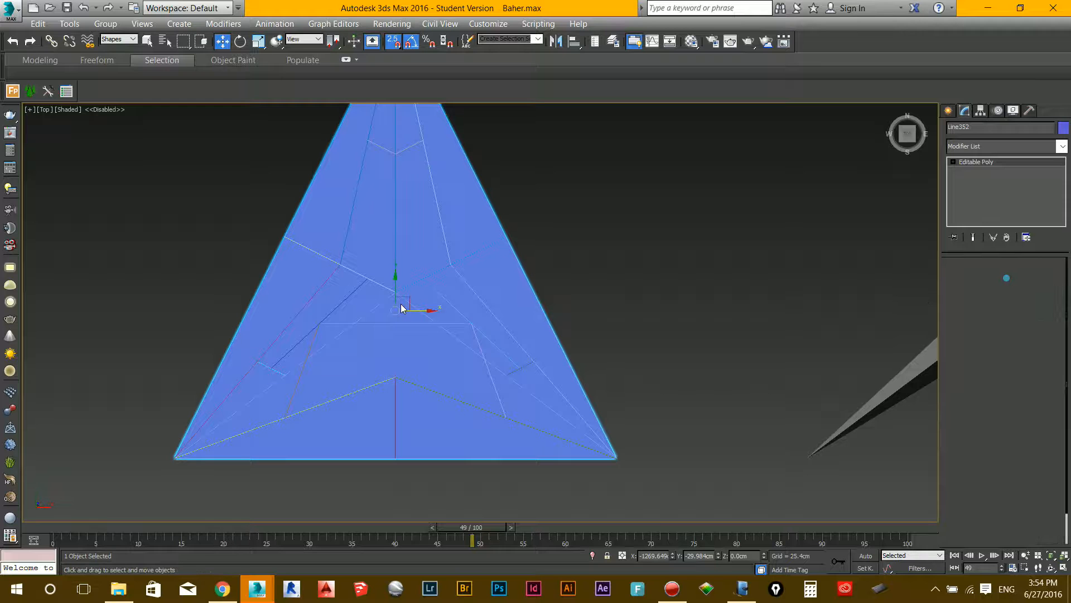
key(F4)
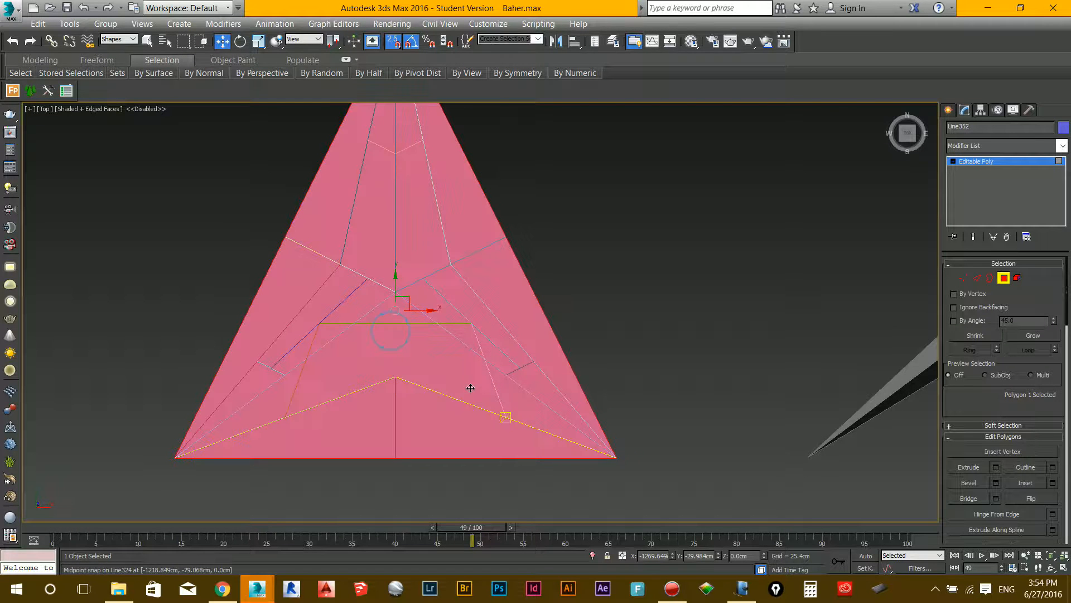
scroll(471, 386, down, 2)
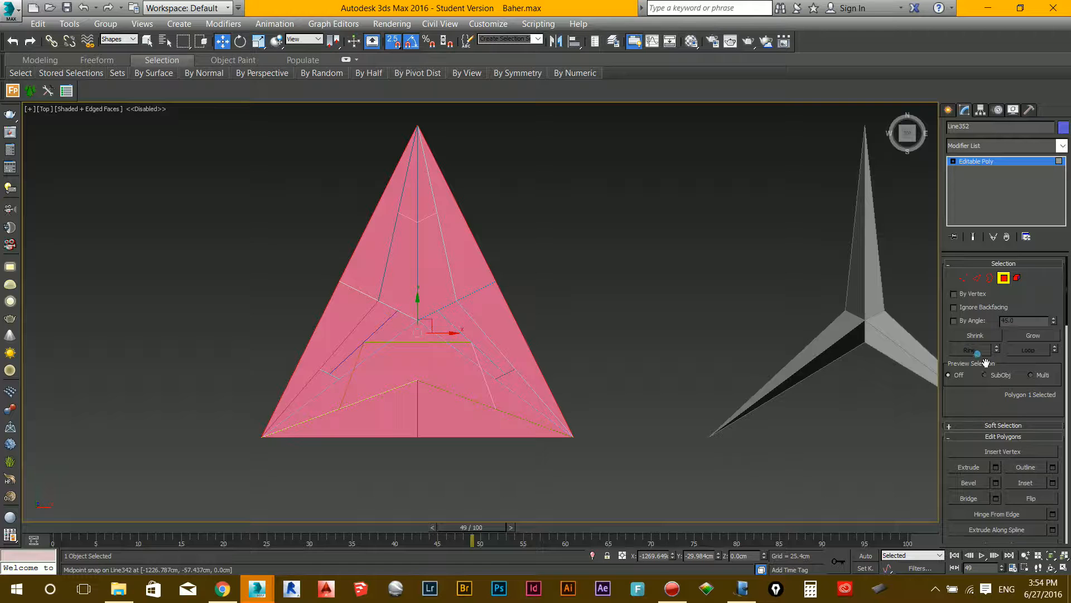
scroll(986, 362, down, 5)
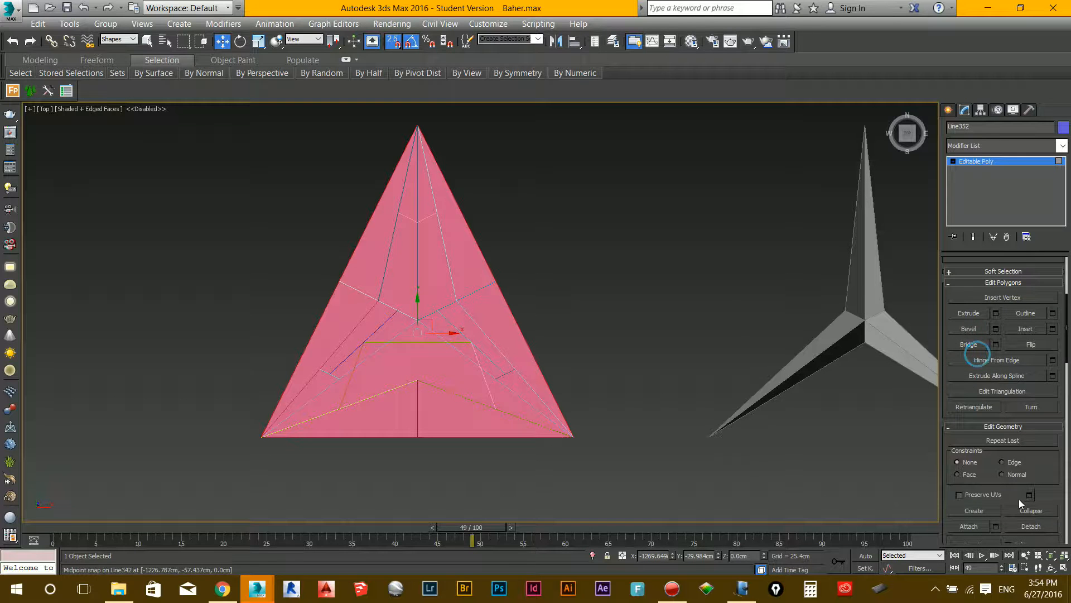
drag(1030, 448, 1025, 317)
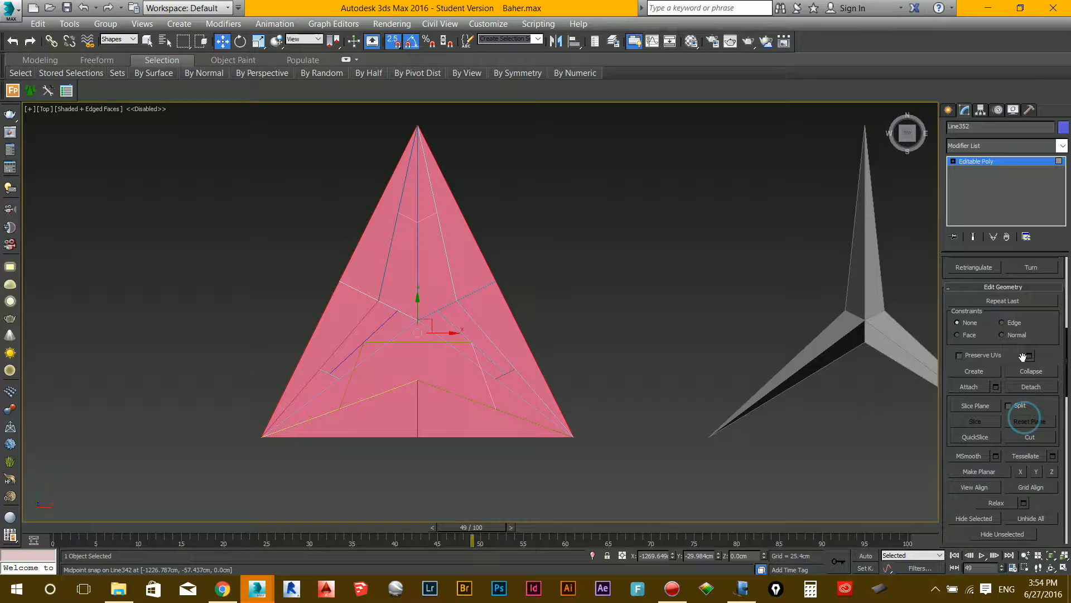
drag(1033, 322, 1015, 450)
scroll(1014, 392, down, 5)
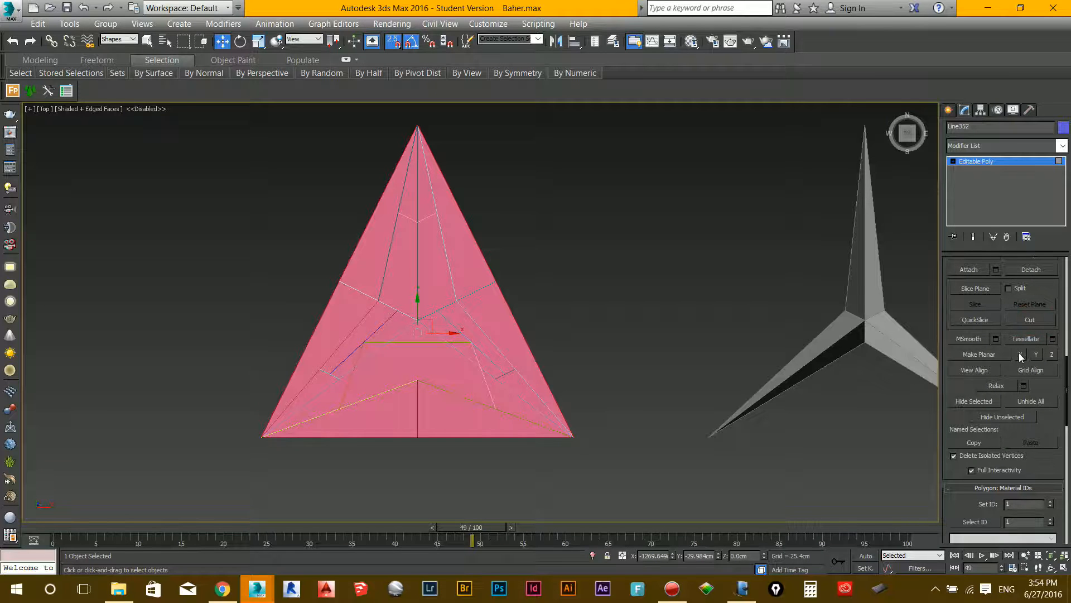
scroll(1021, 357, up, 1)
click(1030, 336)
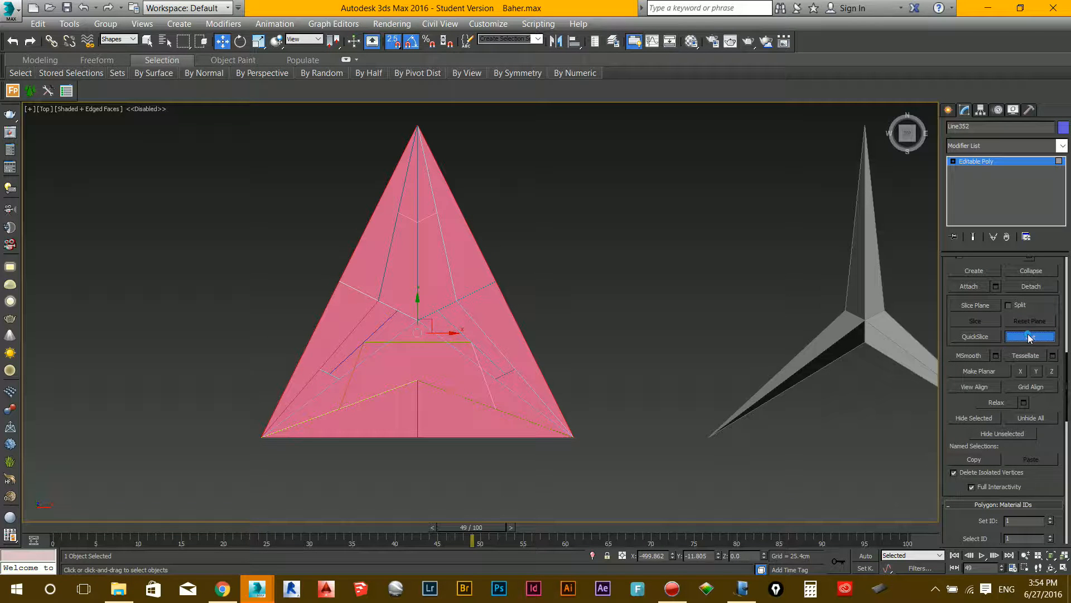
In wireframe display, cut the triangle's face between its three corners and the central point of the construction lines.
key(F4)
key(F3)
key(F3)
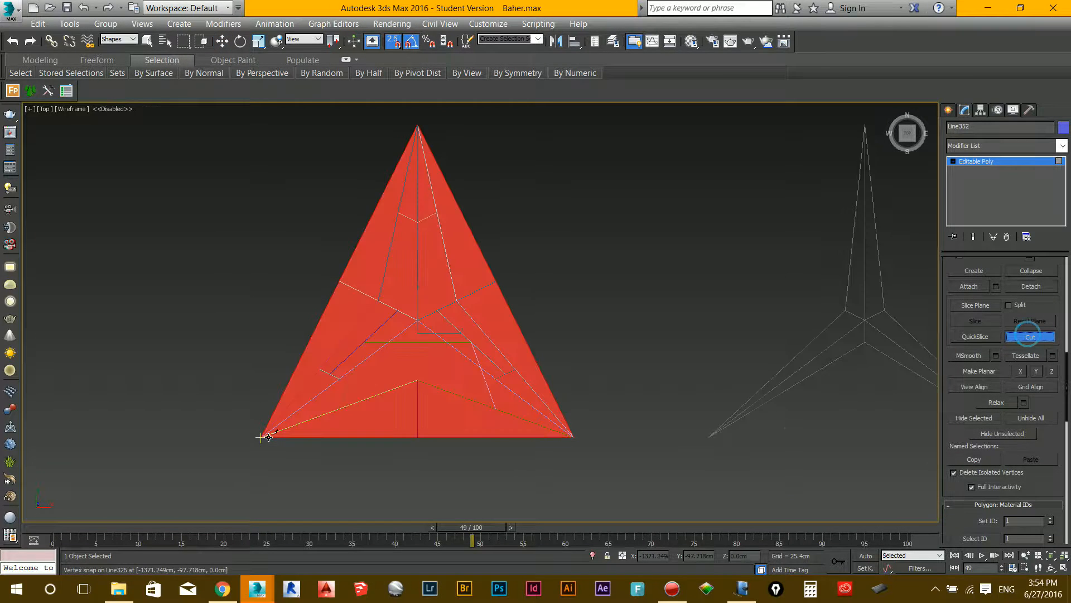
key(F2)
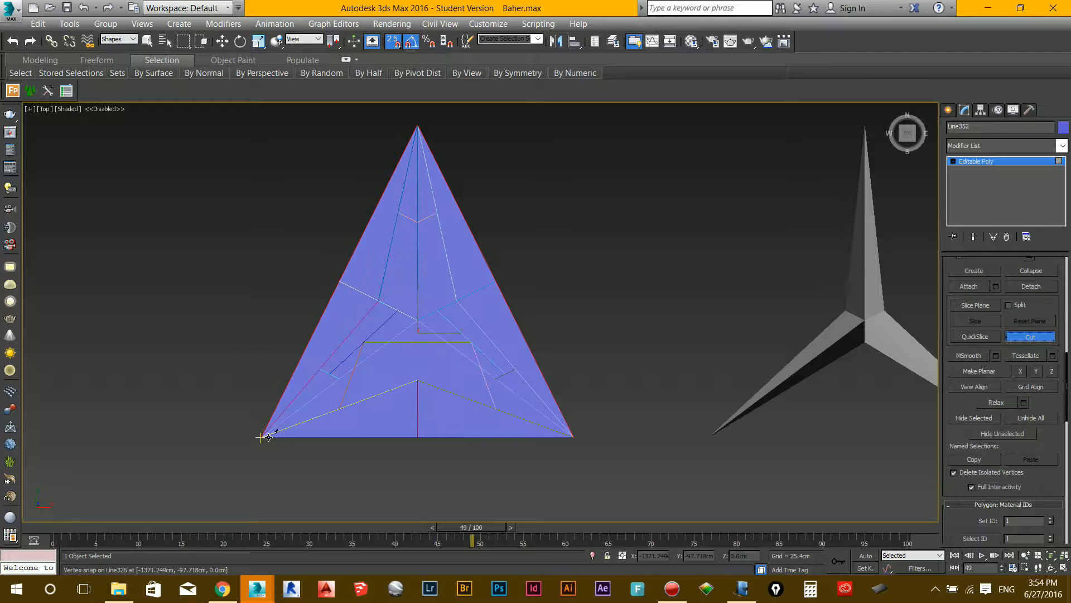
key(F2)
key(F3)
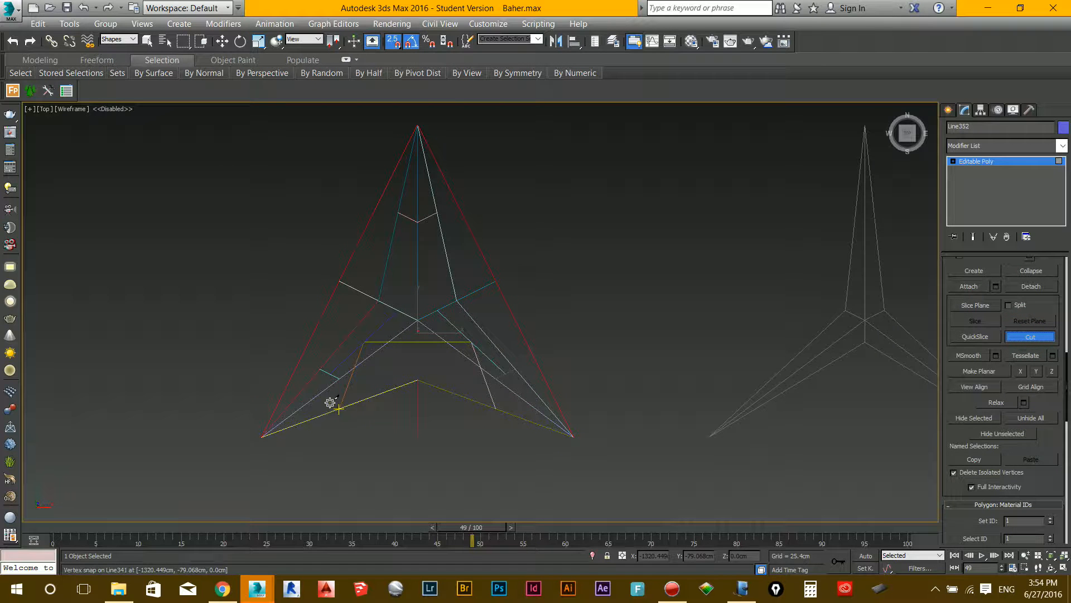
scroll(330, 402, up, 2)
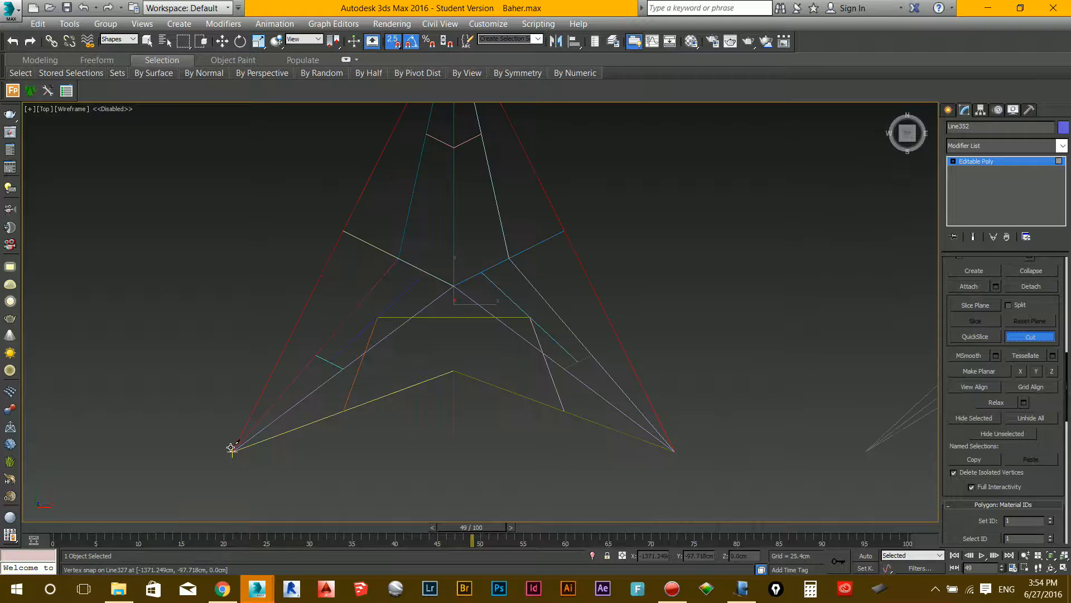
click(455, 286)
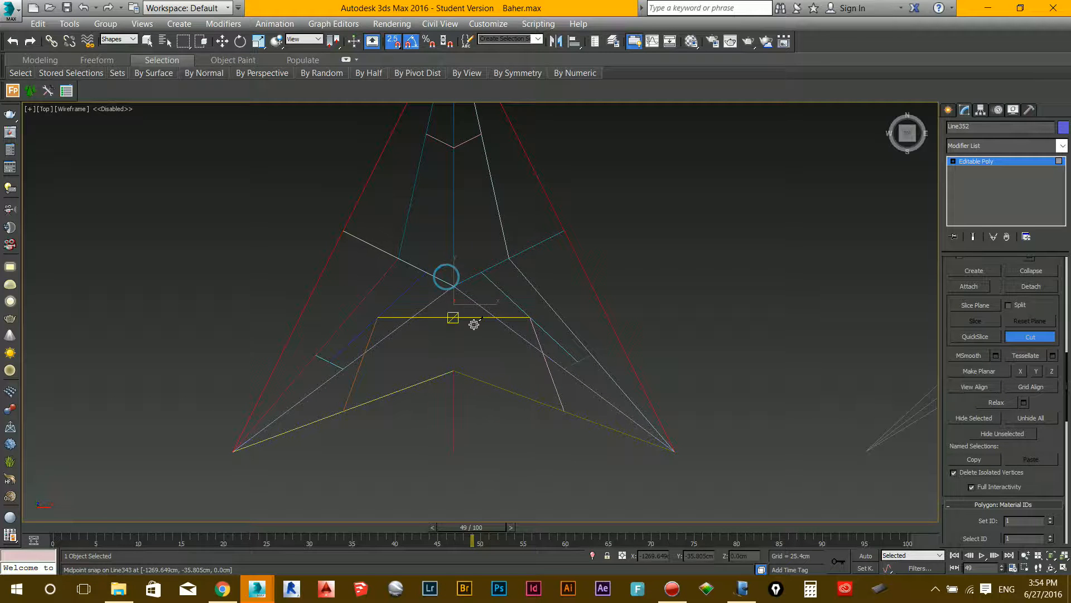
click(676, 448)
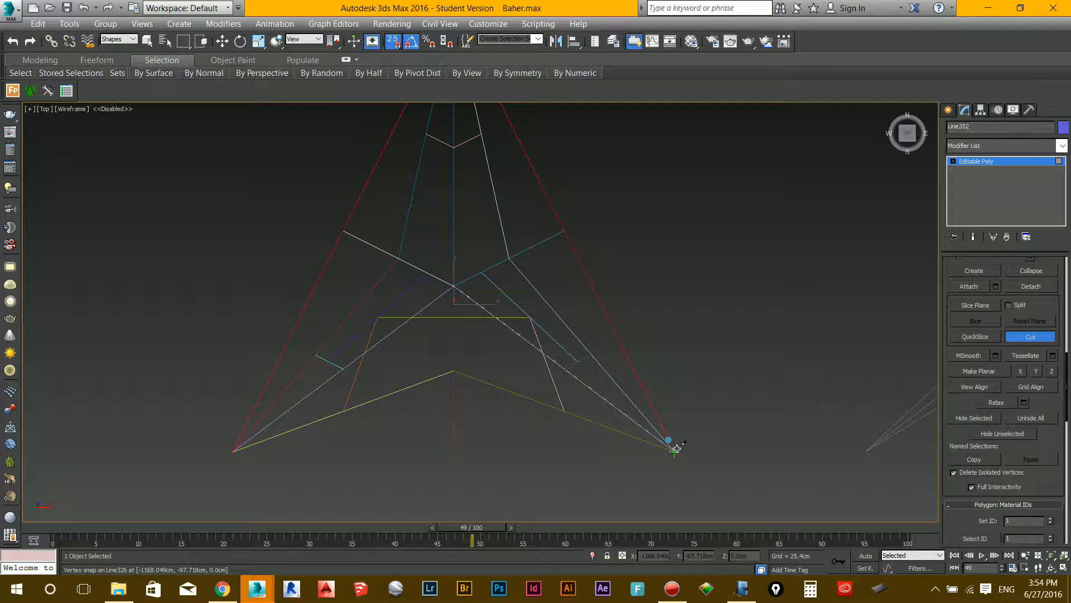
click(451, 286)
middle_drag(463, 252, 450, 385)
click(442, 148)
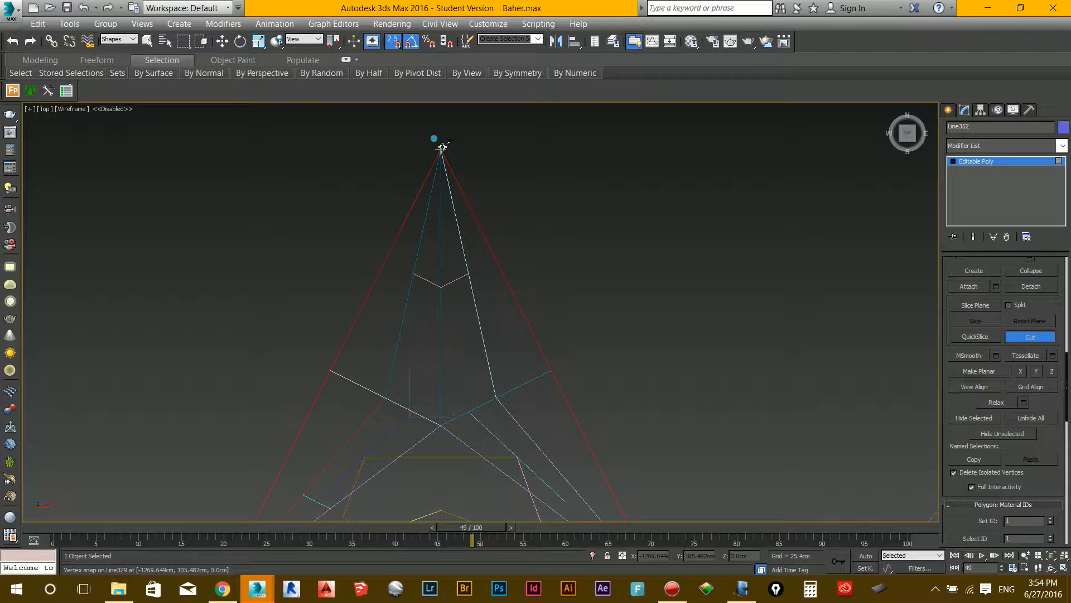
Leave the Cut tool and inspect the triangle at Polygon level from an angle in shaded and wireframe display.
key(F3)
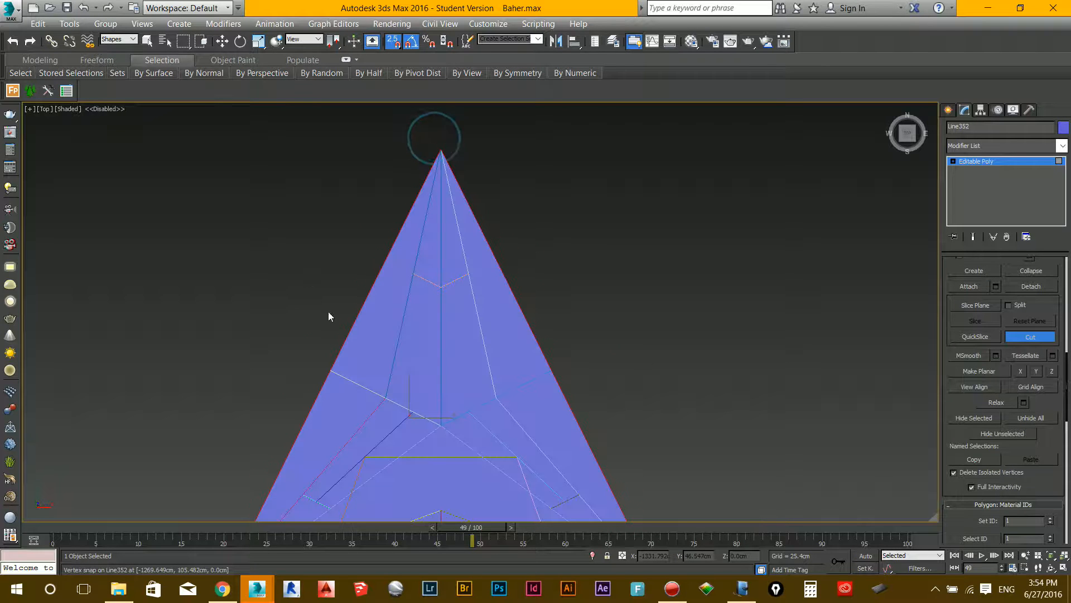
alt+middle_drag(394, 358, 454, 254)
scroll(449, 320, up, 2)
click(148, 41)
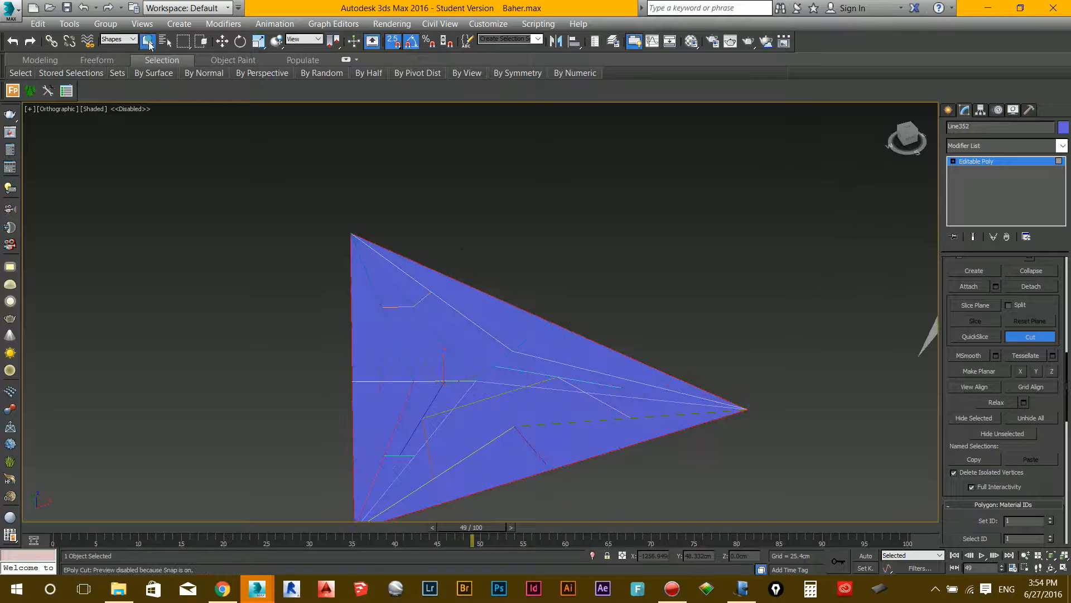
key(F3)
key(F3)
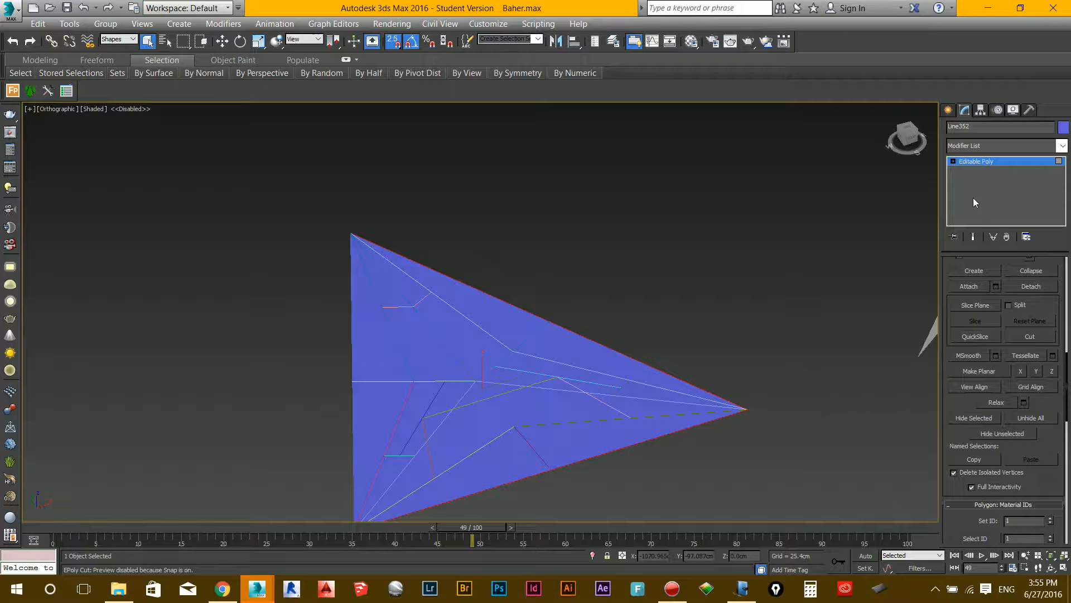
click(953, 161)
click(982, 198)
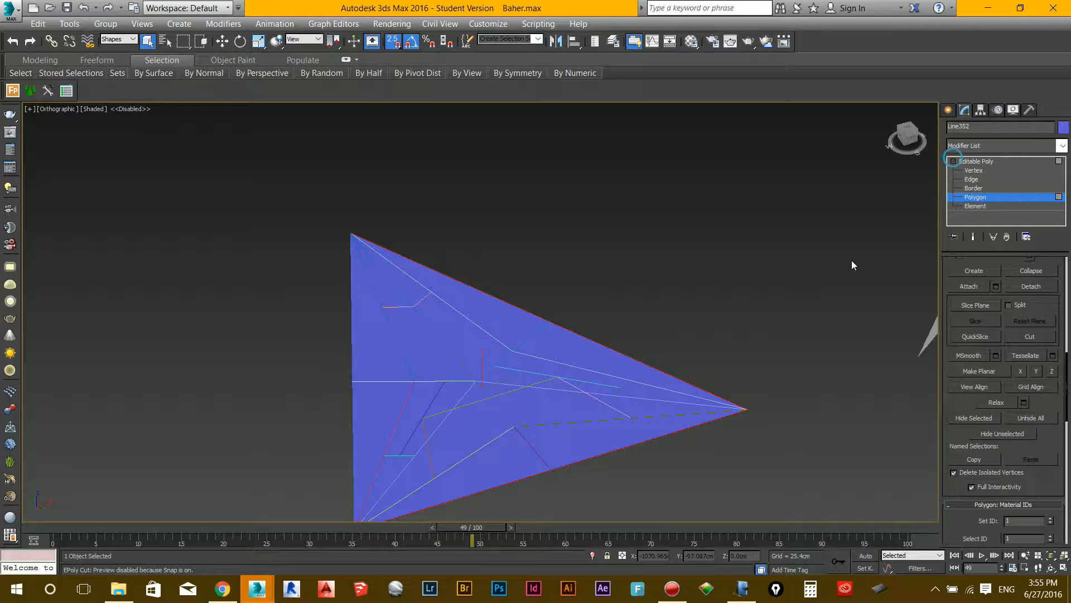
key(F3)
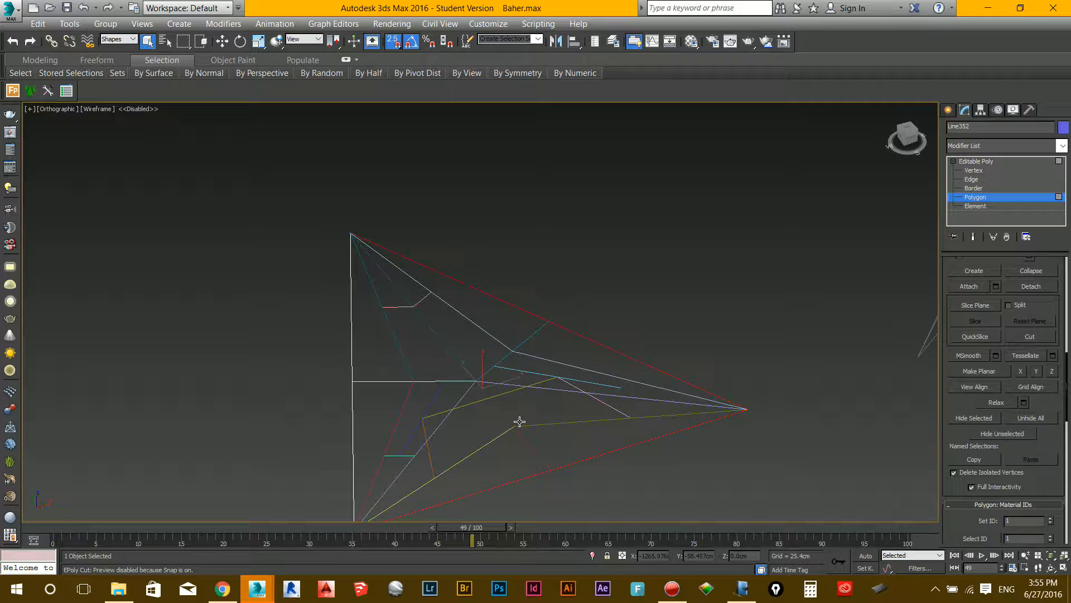
right_click(548, 398)
key(F3)
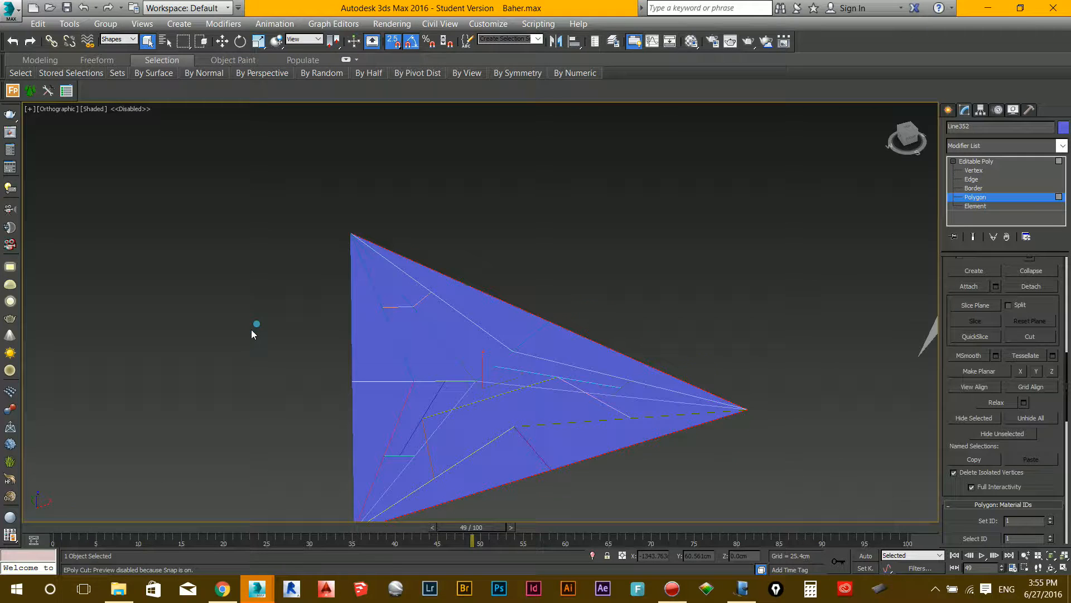
Select the triangle's polygons one at a time to check how the cuts divide the face.
click(610, 271)
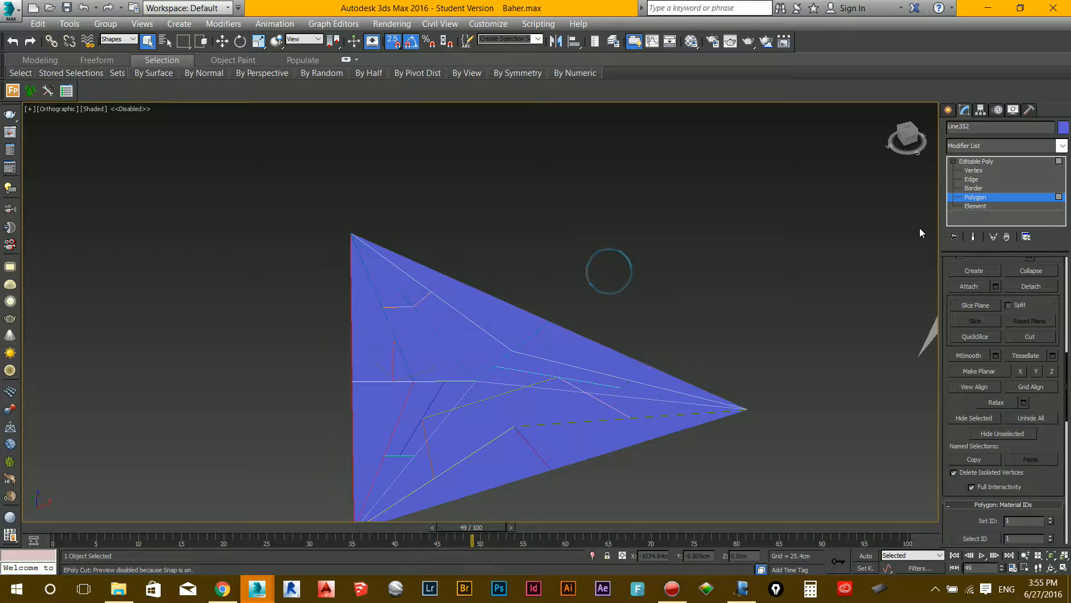
click(488, 417)
click(420, 375)
click(486, 434)
click(419, 369)
click(485, 425)
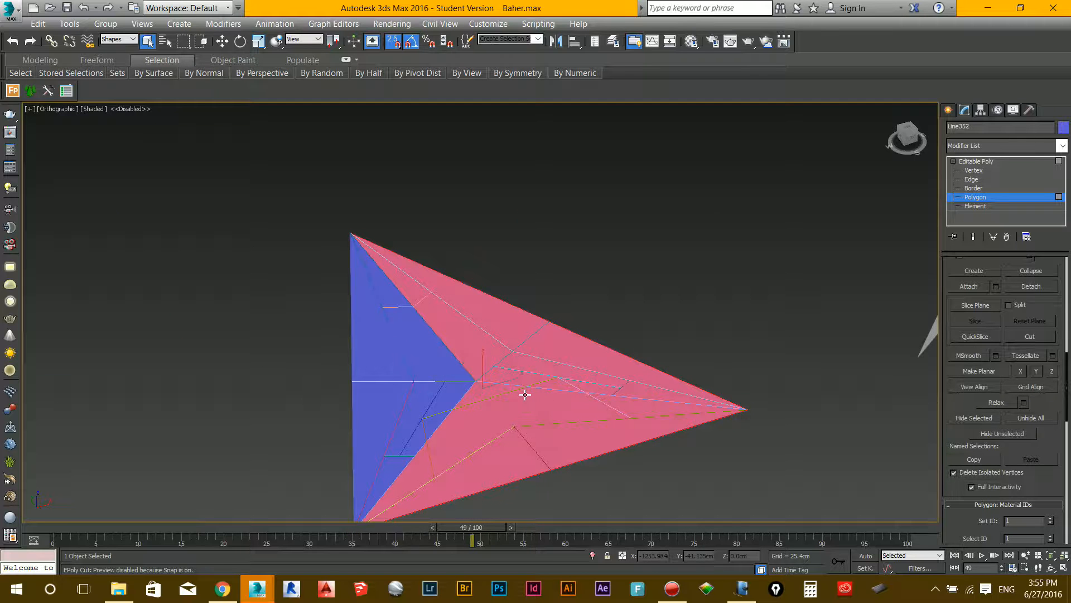
From the top in wireframe, cut the triangle's face from the central point to the lower-right corner, and check the result in shaded display.
key(t)
middle_drag(292, 309, 582, 308)
scroll(389, 309, up, 2)
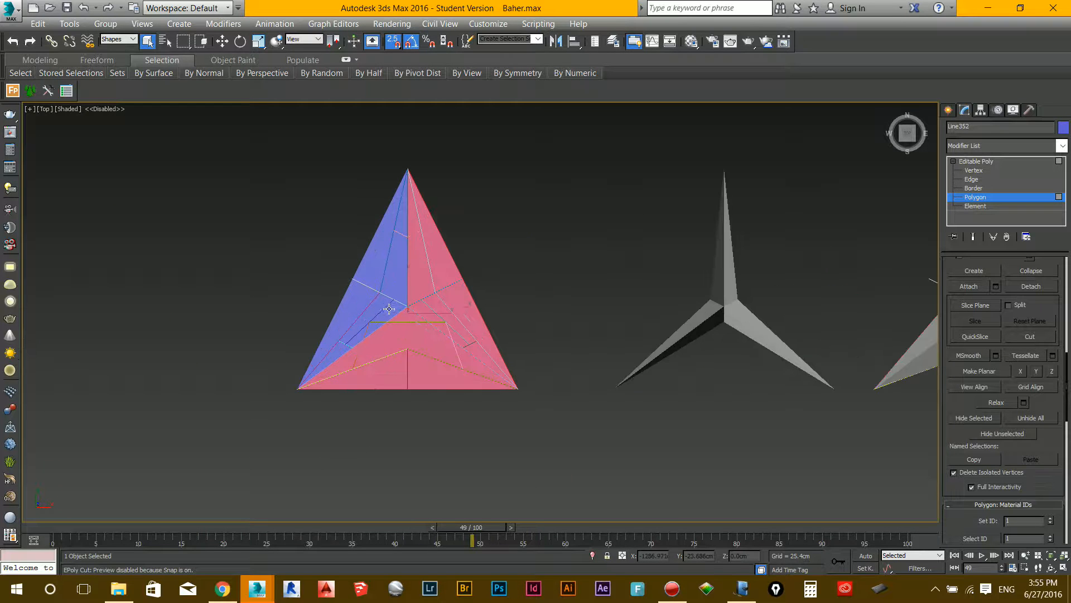
scroll(386, 309, up, 2)
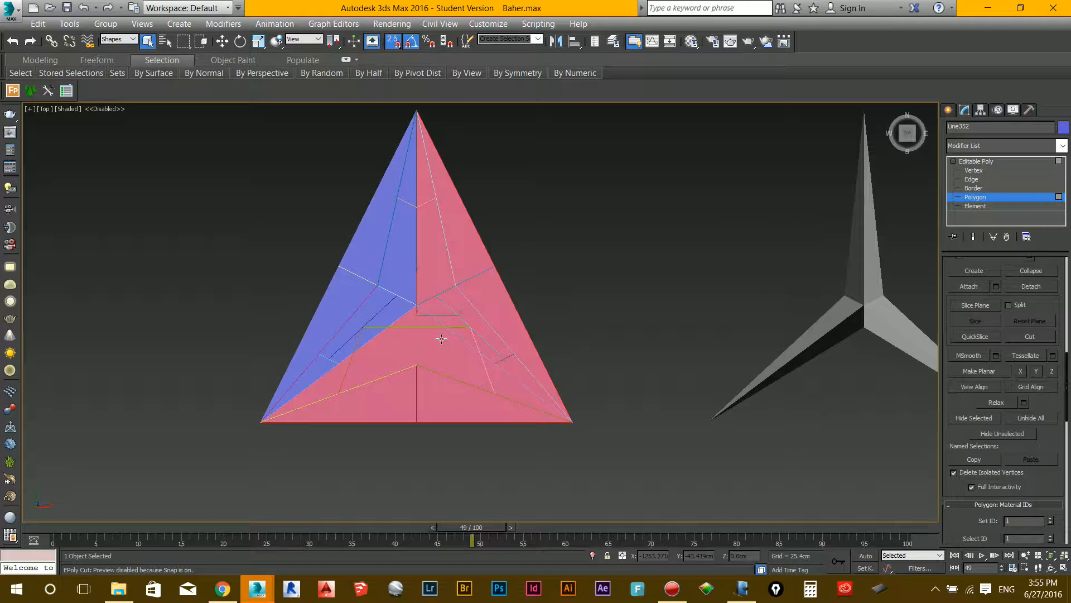
key(F3)
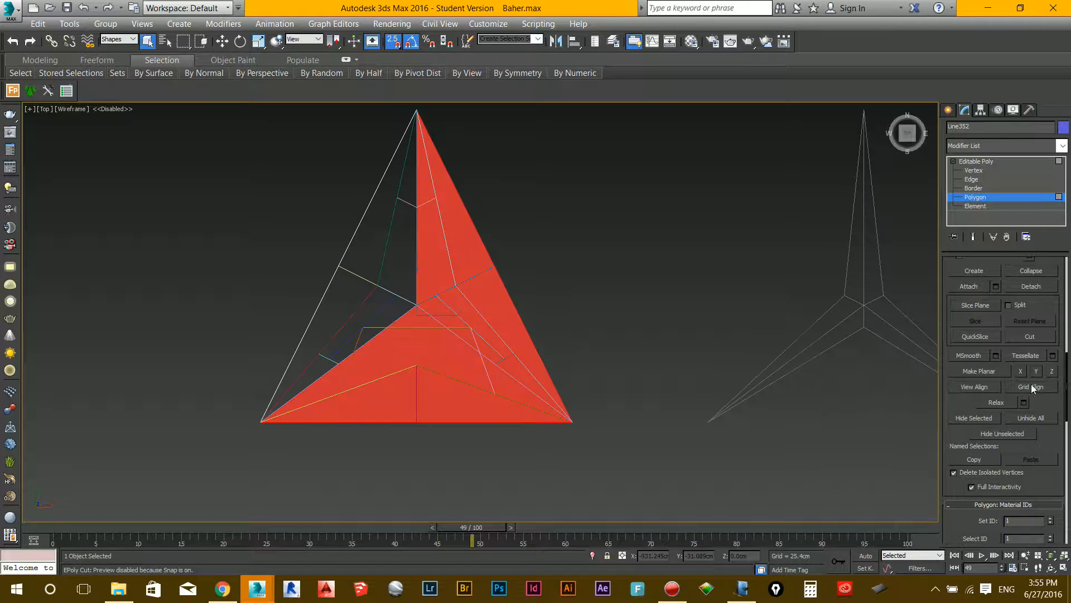
click(1030, 337)
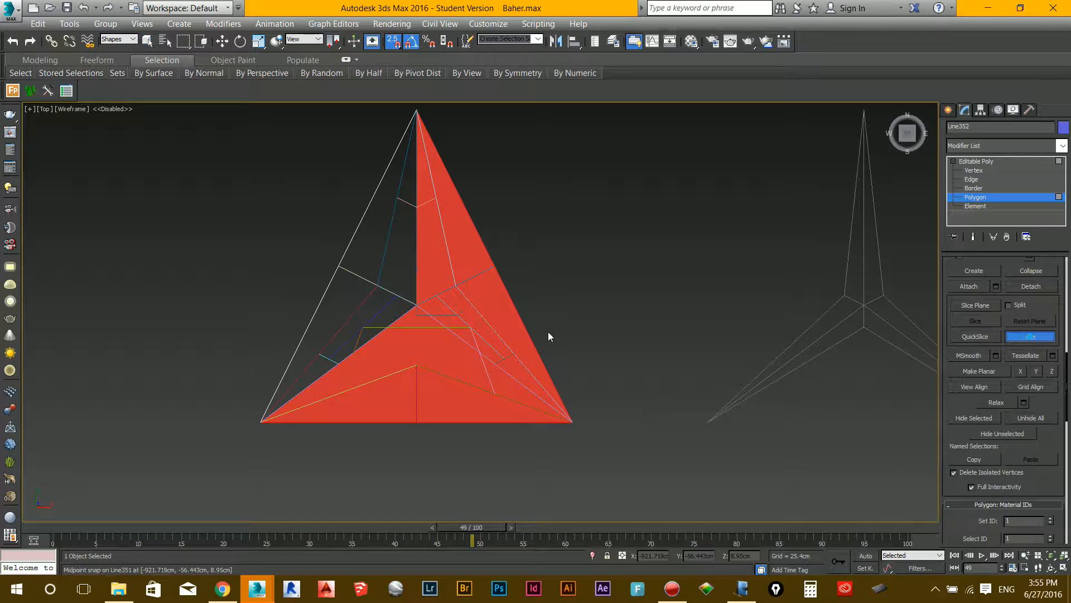
click(416, 305)
click(572, 425)
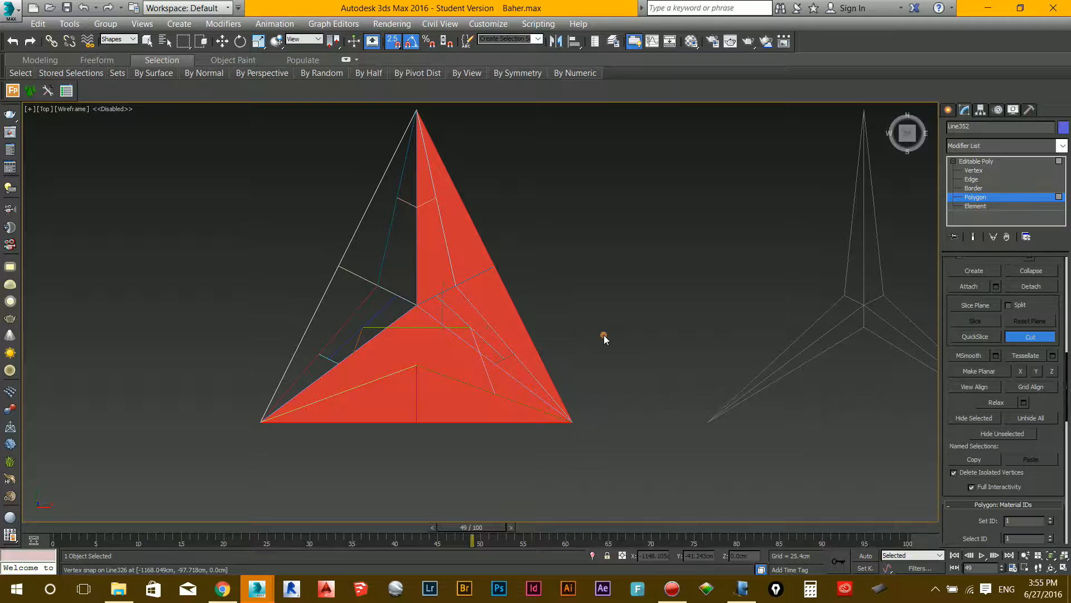
key(F3)
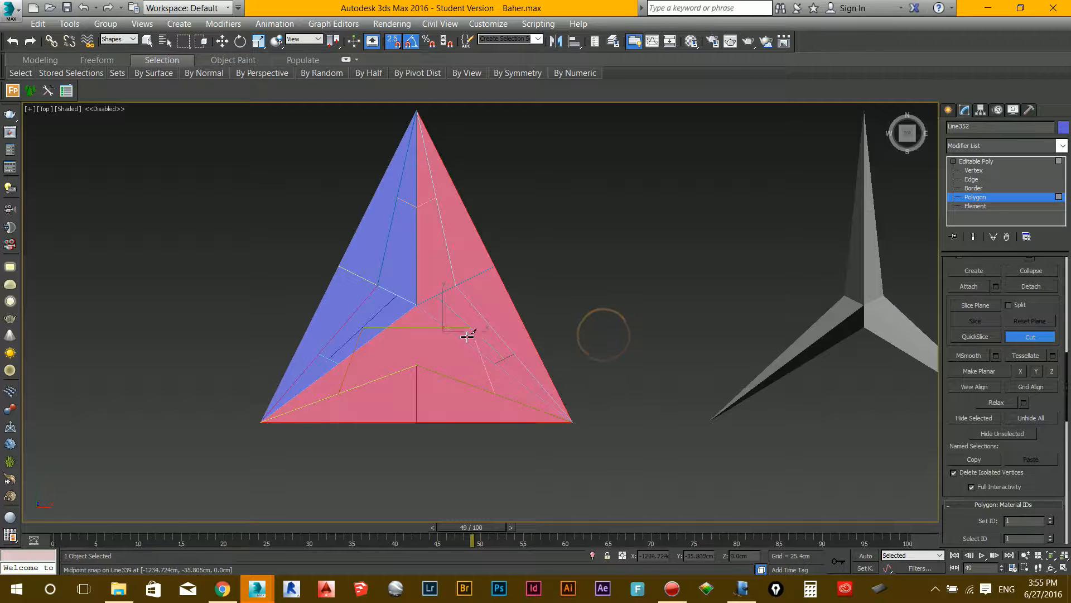
alt+middle_drag(468, 335, 509, 287)
key(q)
alt+middle_drag(553, 316, 578, 265)
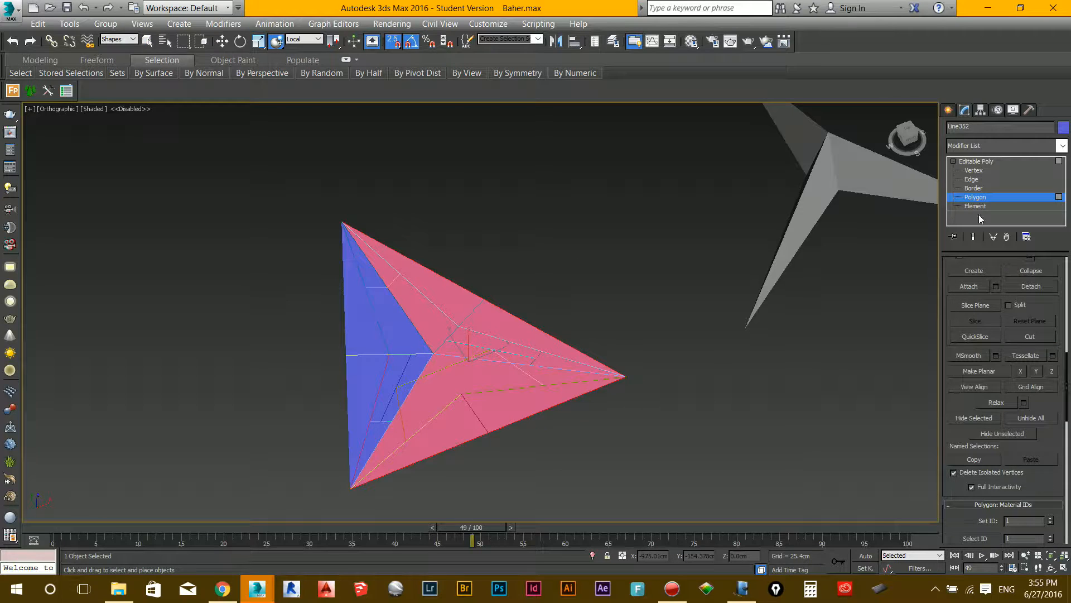
Leave Polygon level, set the selection filter to All and reselect the triangle.
click(980, 198)
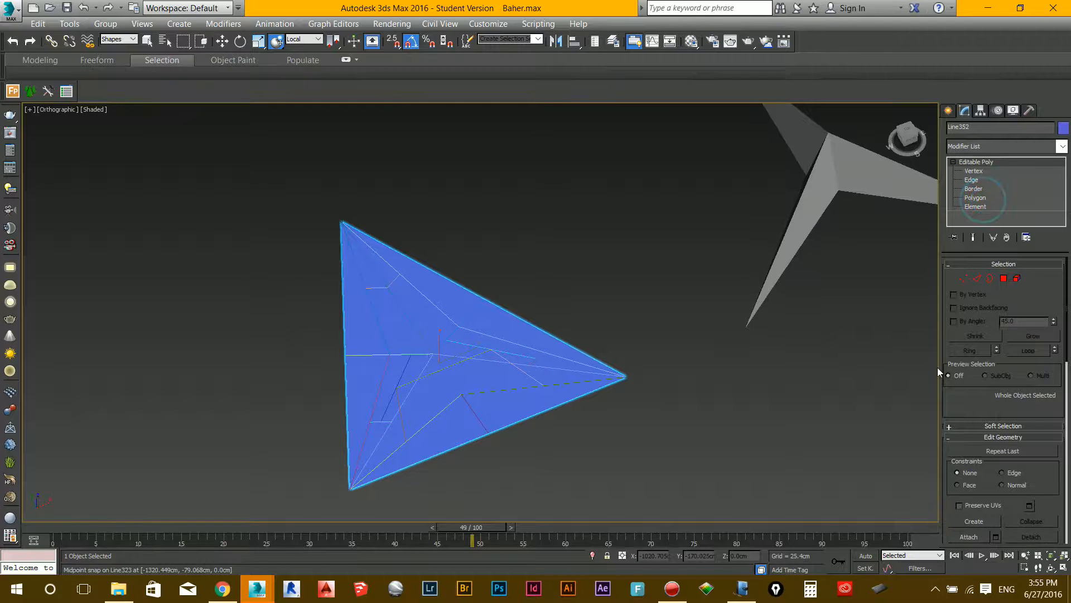
click(449, 360)
click(440, 366)
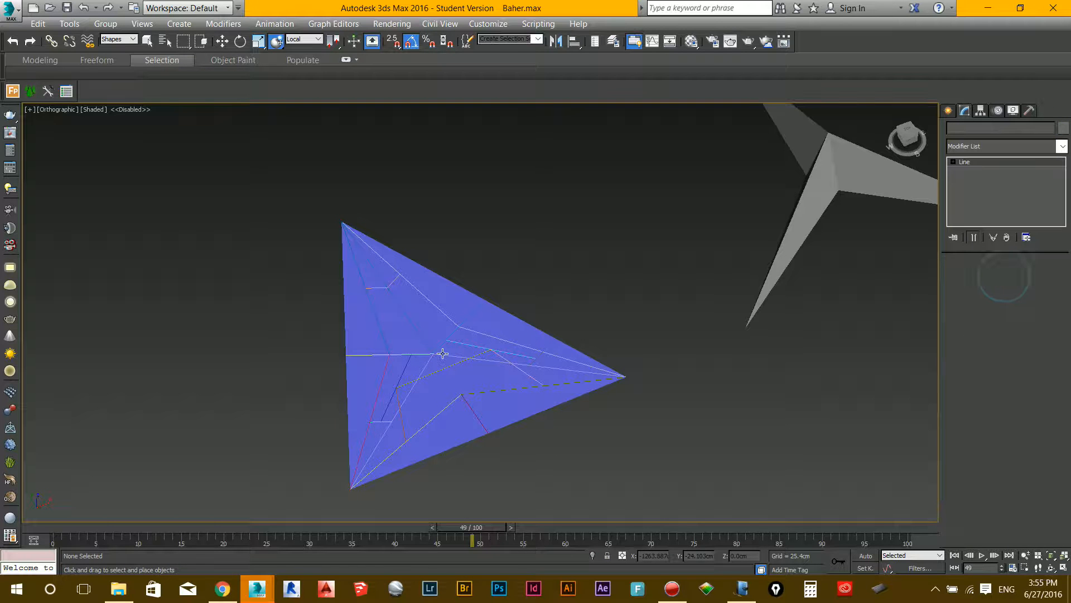
click(418, 339)
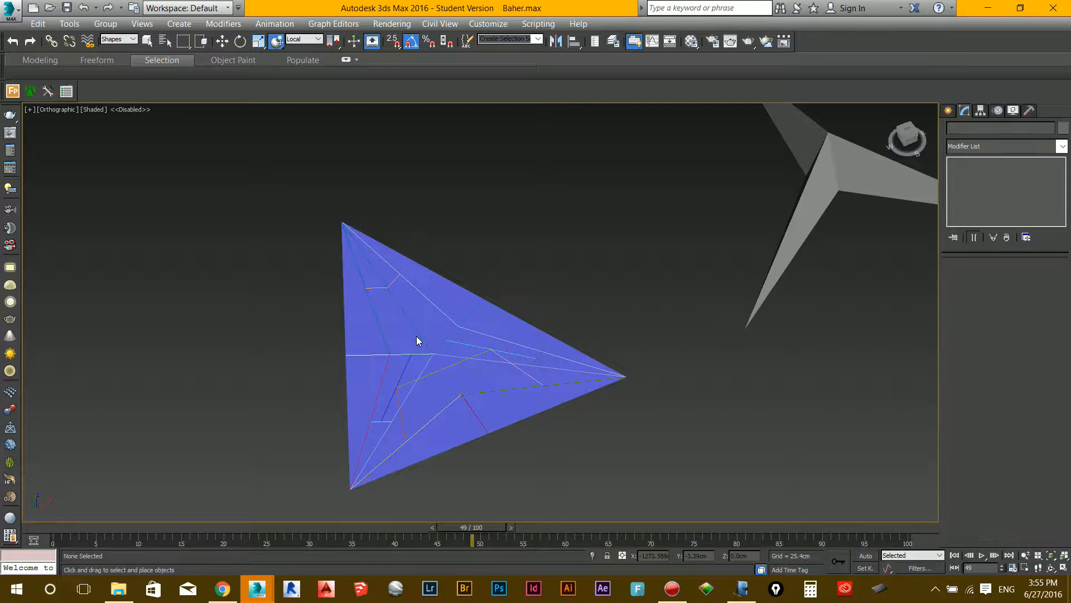
click(128, 41)
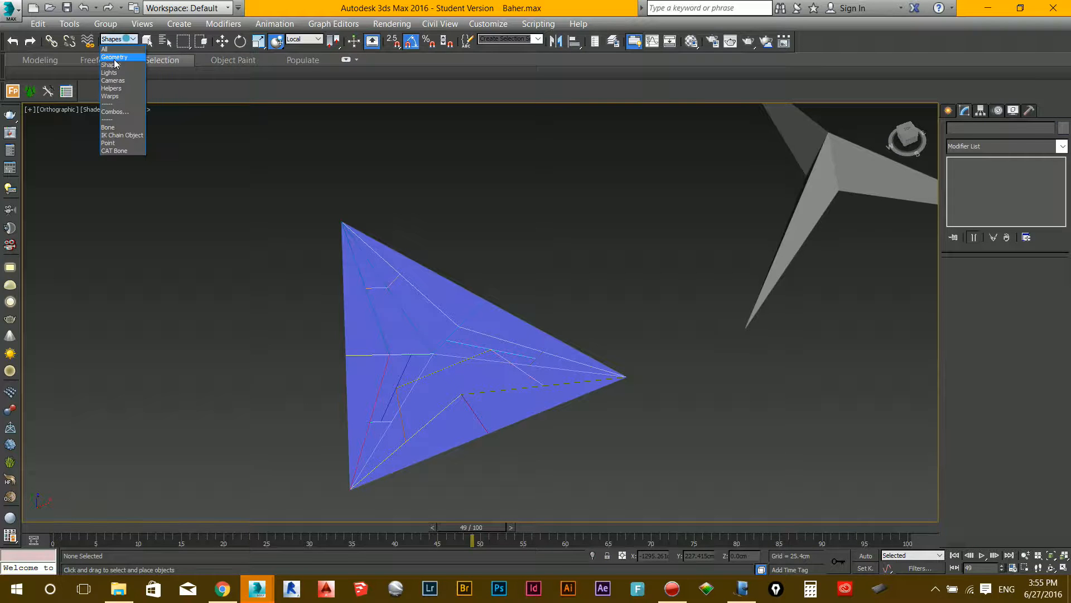
click(106, 49)
click(403, 344)
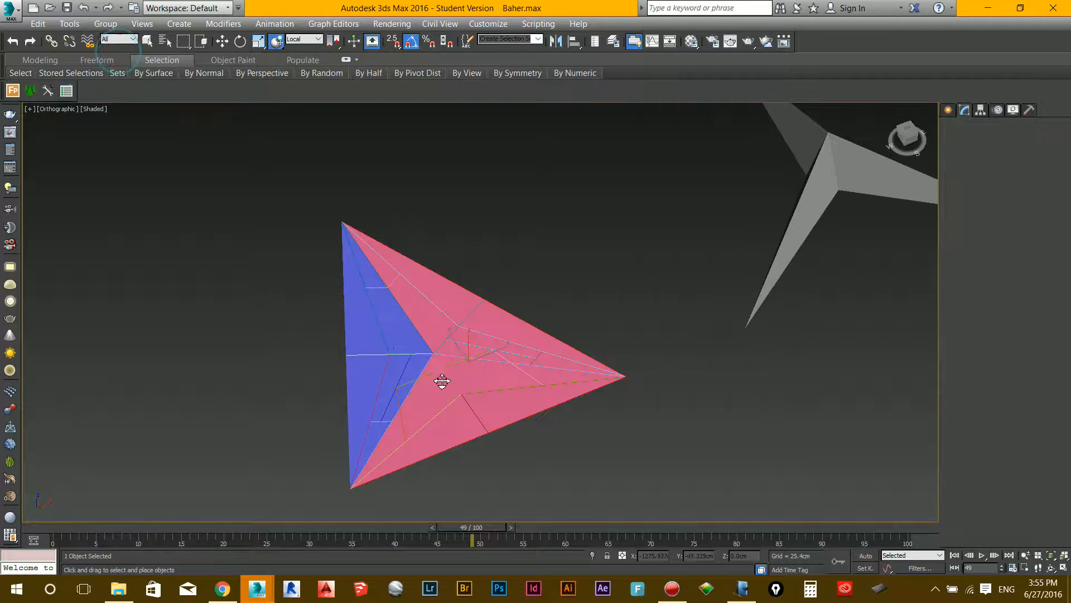
At Polygon level, select the triangle's polygons one by one to check that the cuts separate them.
key(4)
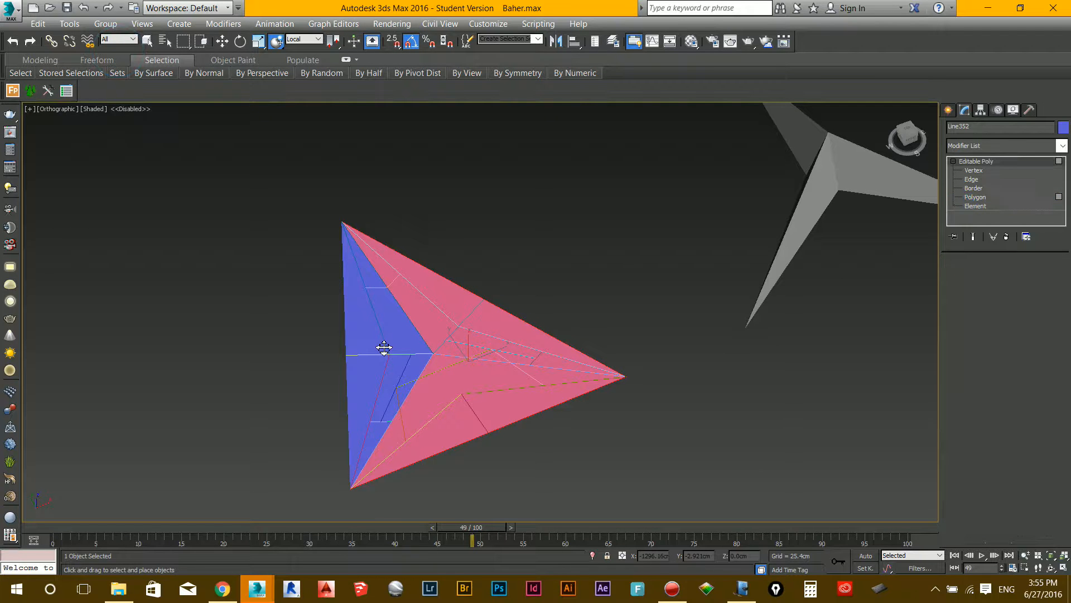
key(4)
scroll(380, 362, down, 3)
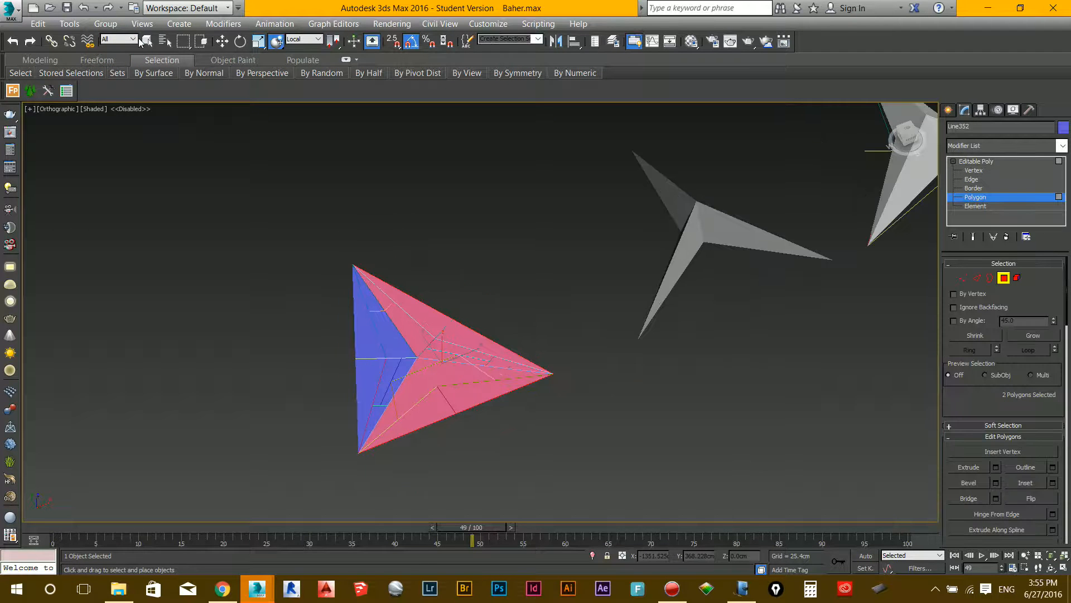
click(147, 42)
click(377, 364)
click(439, 378)
click(441, 347)
scroll(416, 394, up, 2)
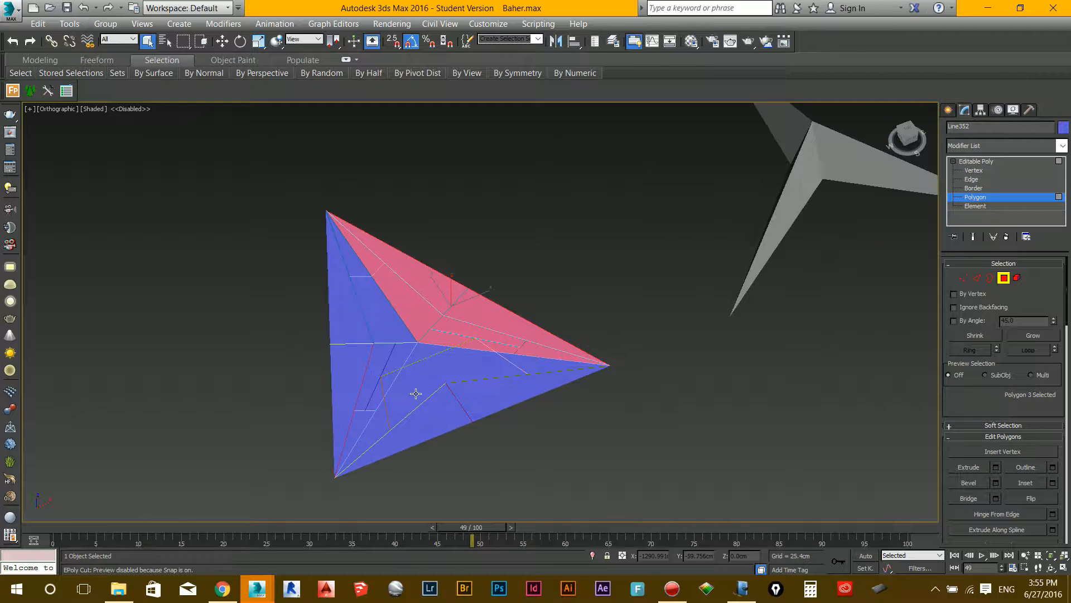
click(412, 376)
click(417, 380)
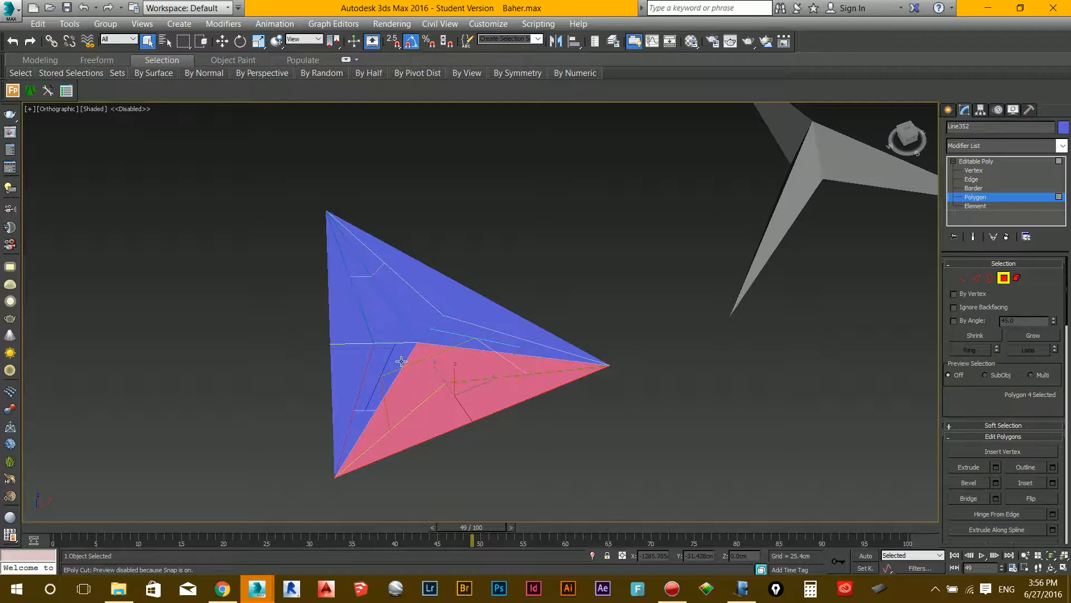
click(401, 361)
click(395, 314)
click(410, 374)
click(393, 339)
click(420, 317)
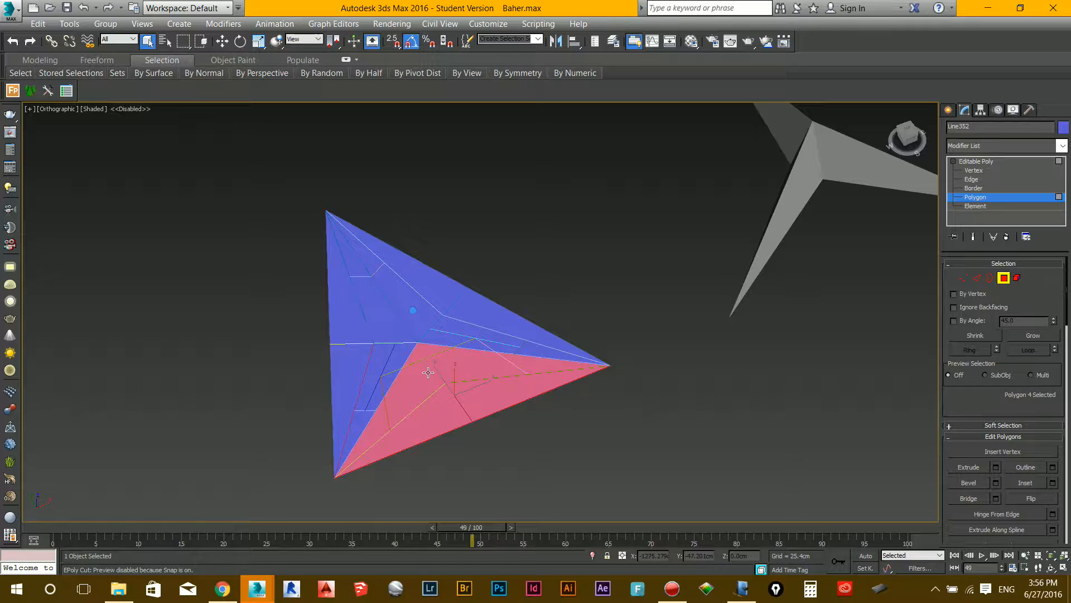
At Vertex level in the front view, raise the triangle's central vertex to a height of about 43.7 cm.
click(725, 406)
click(963, 279)
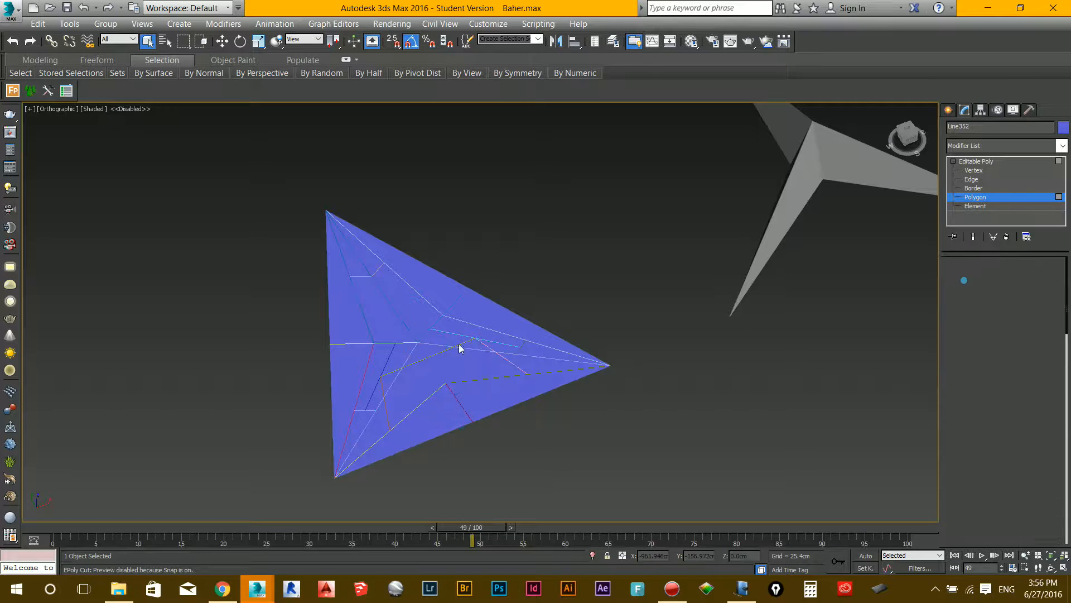
key(1)
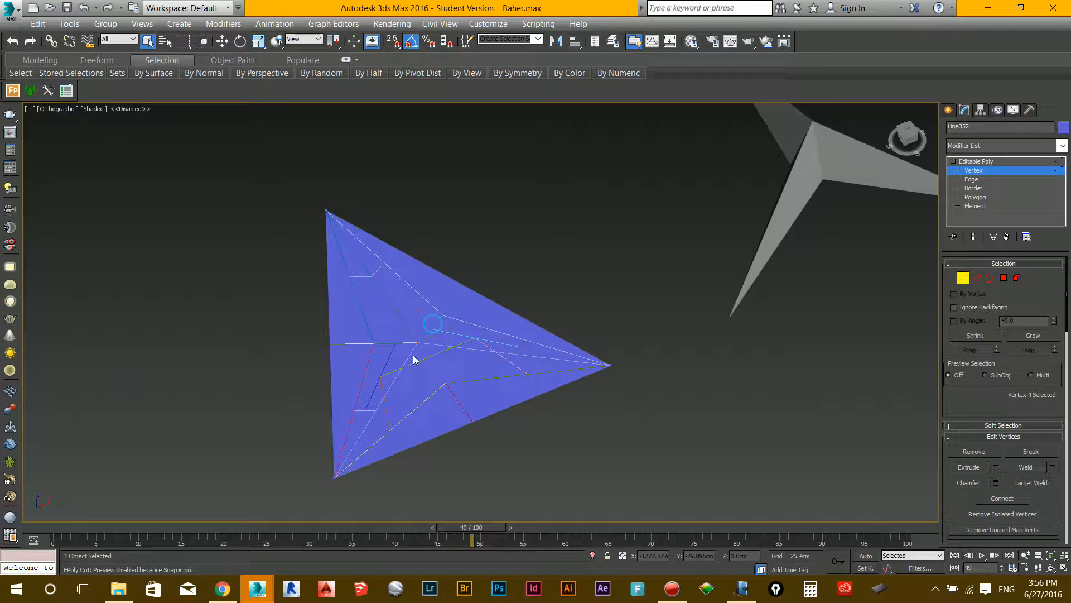
key(f)
scroll(520, 372, down, 3)
key(z)
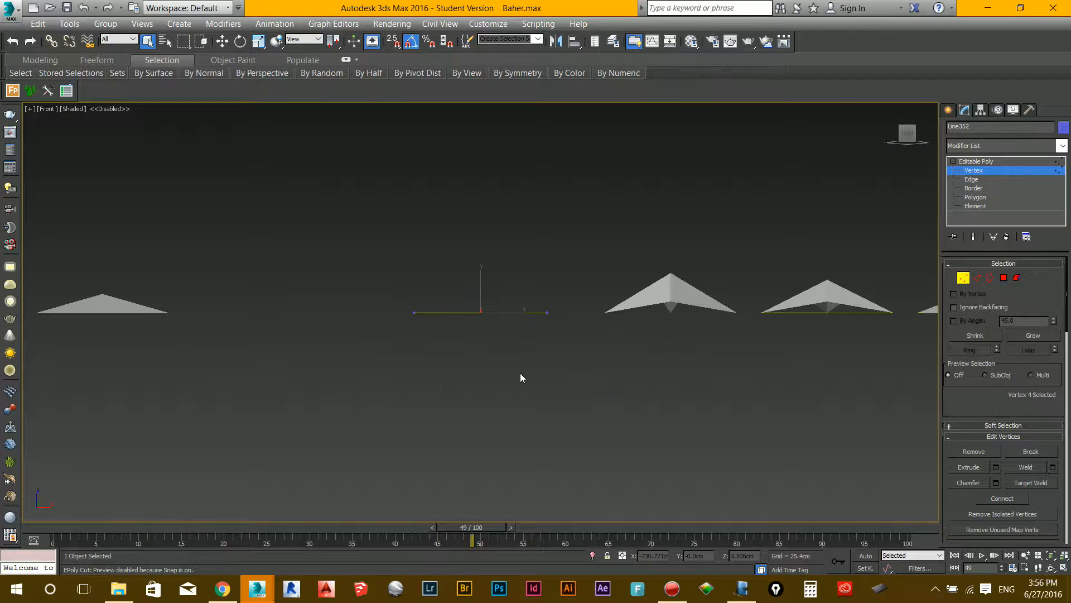
key(w)
scroll(441, 321, up, 5)
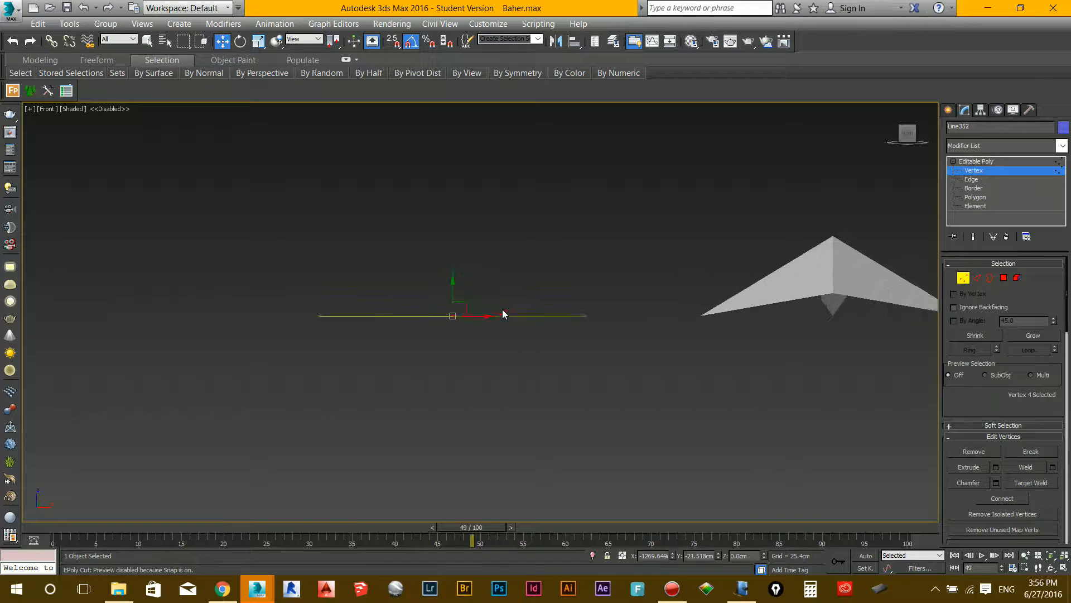
drag(465, 290, 471, 177)
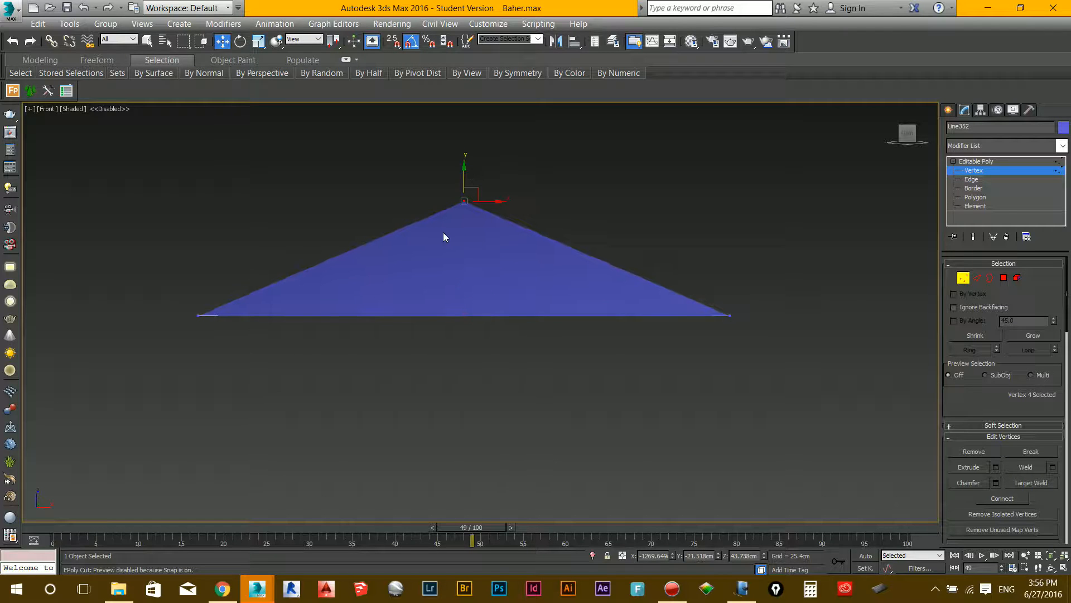
Examine the raised pyramid in perspective with edged faces shown.
scroll(443, 232, down, 3)
scroll(443, 232, down, 7)
scroll(444, 231, up, 4)
key(p)
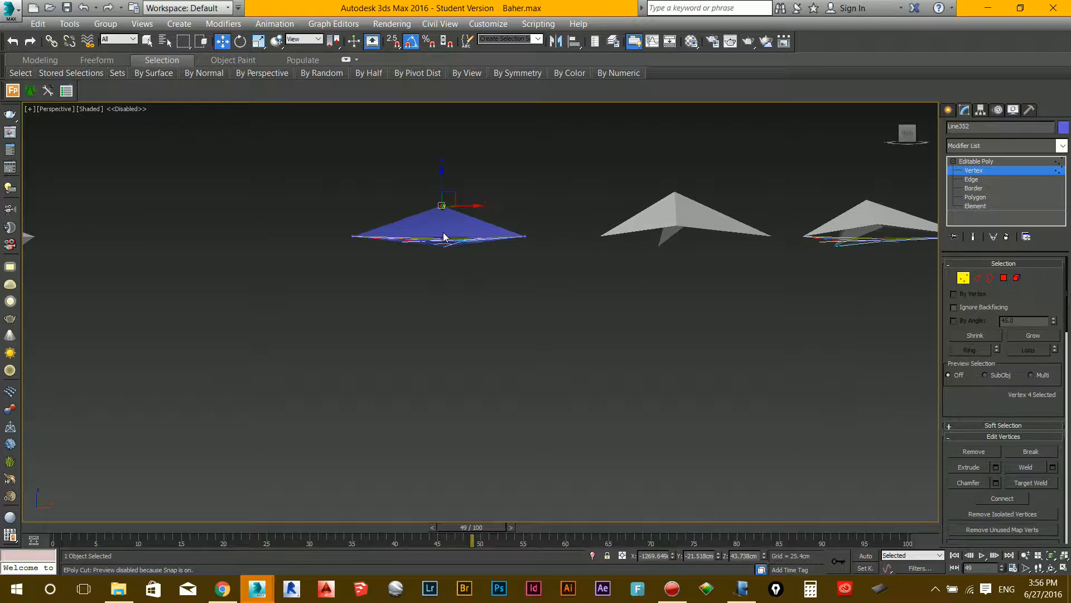
alt+middle_drag(435, 235, 453, 277)
scroll(453, 277, up, 3)
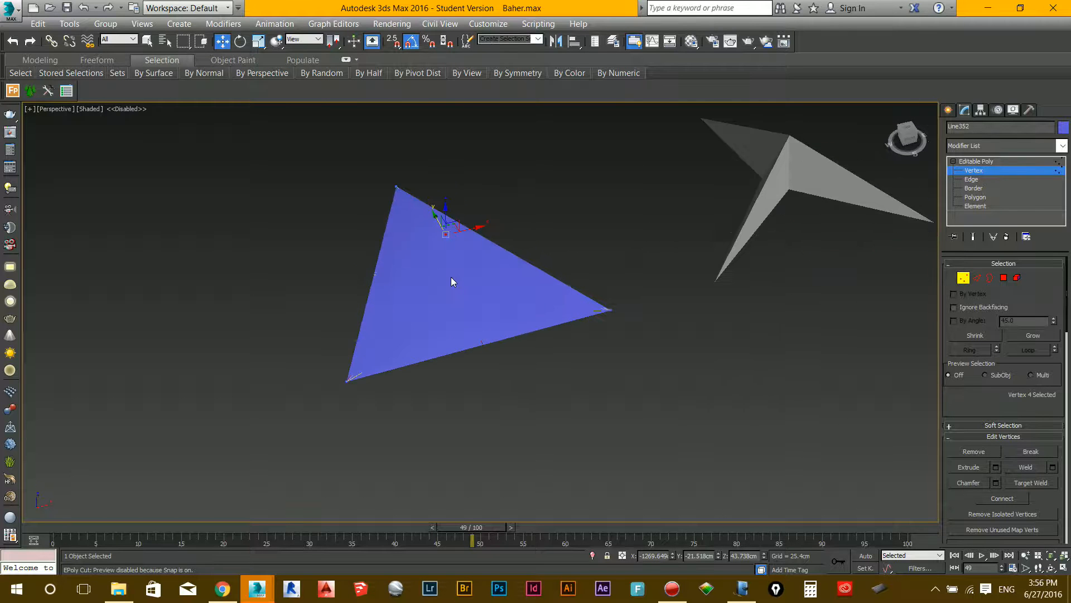
key(F4)
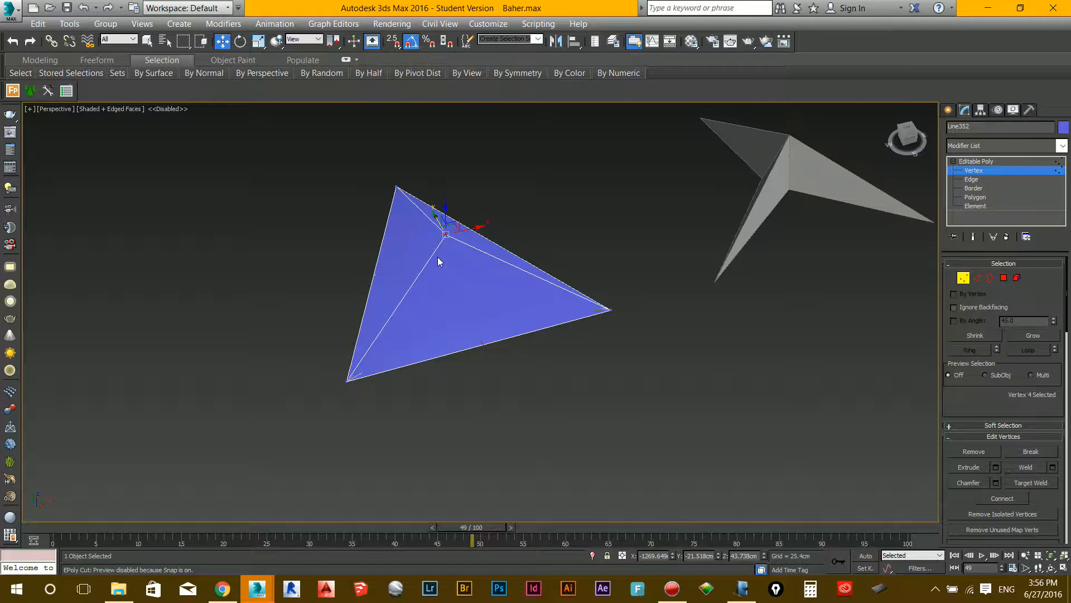
scroll(438, 261, up, 3)
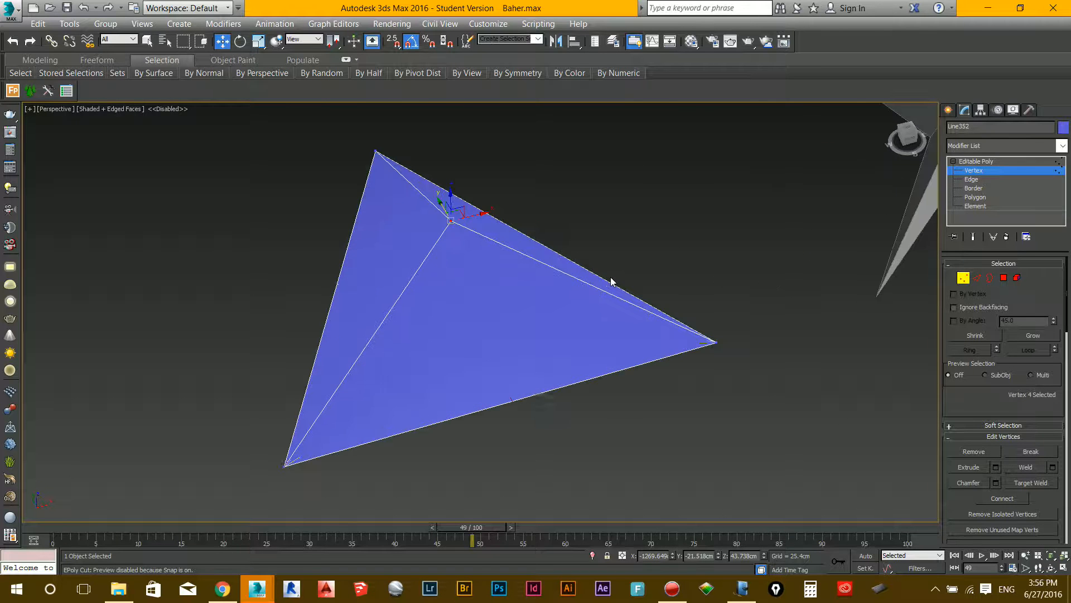
Change the pyramid's object color to a light grey custom color.
click(668, 322)
click(631, 322)
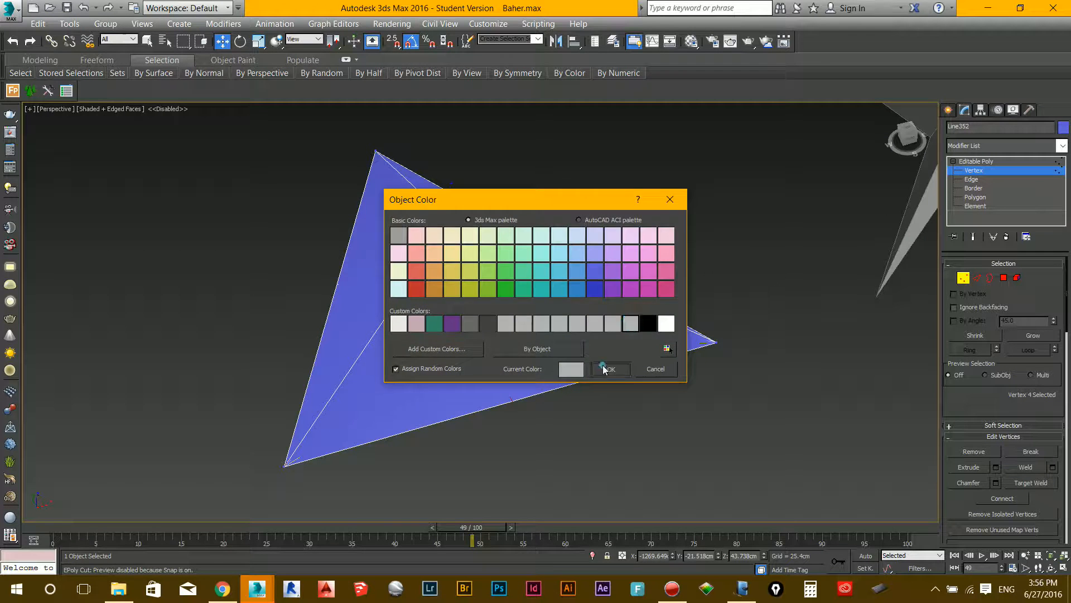
click(610, 369)
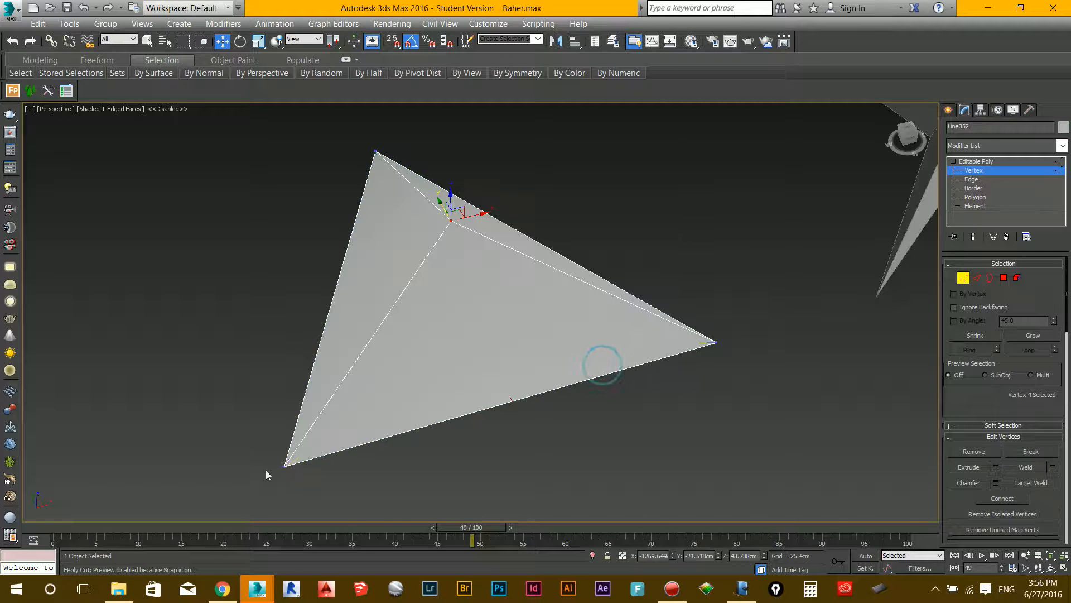
Leave Vertex level and reselect the grey pyramid as a whole object.
alt+middle_drag(616, 430, 618, 338)
click(963, 278)
click(643, 281)
key(d)
click(439, 324)
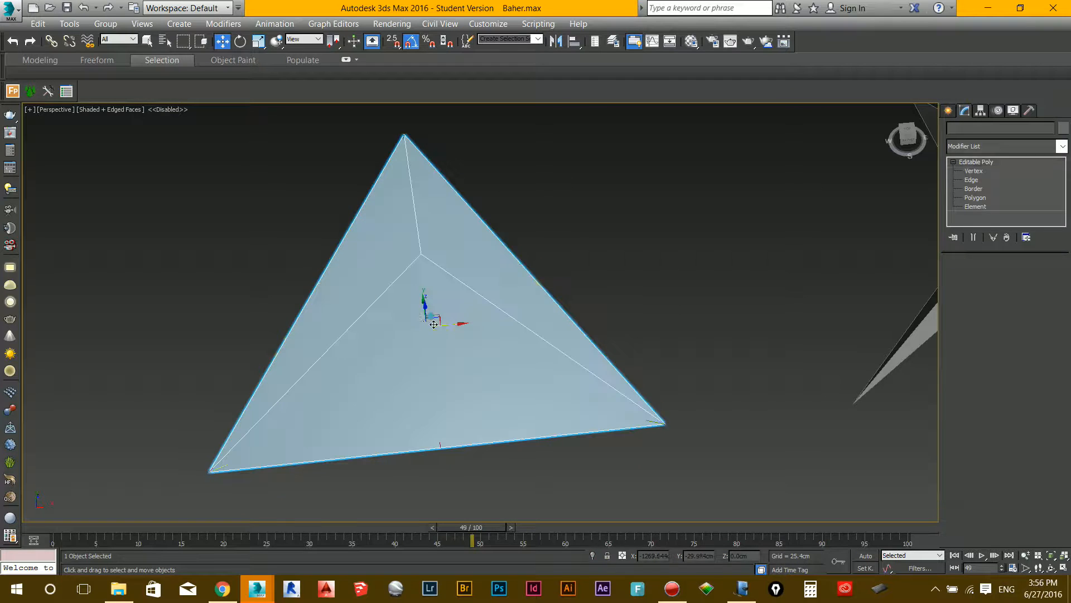
Show the pyramid's construction lines in wireframe and switch snapping to 3D.
mouse_move(433, 324)
alt+middle_down()
mouse_move(392, 299)
mouse_move(358, 335)
alt+middle_up()
key(F3)
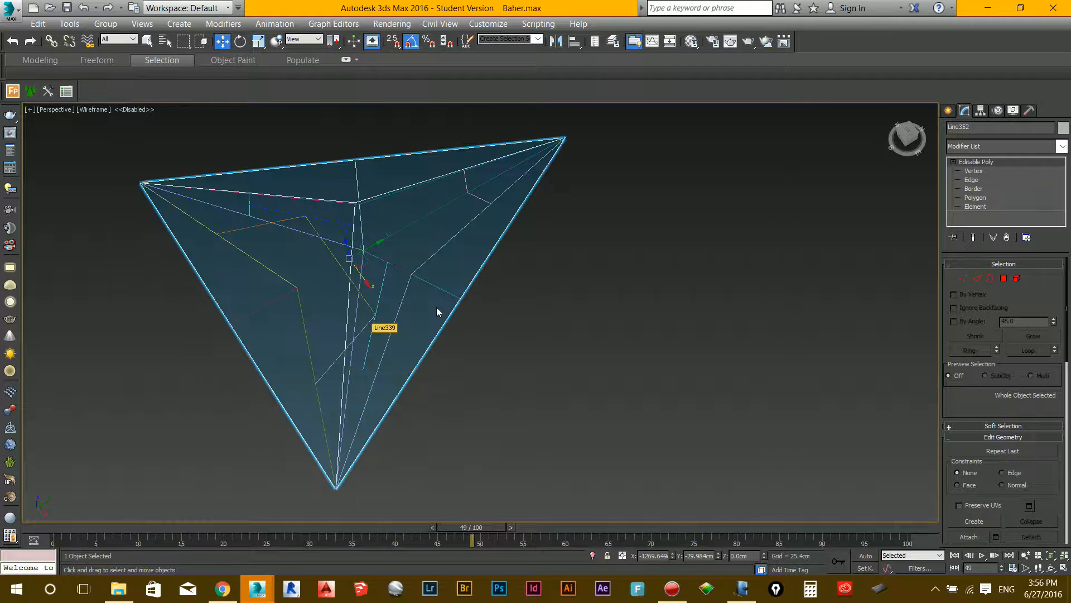
middle_drag(436, 307, 452, 330)
scroll(457, 325, up, 3)
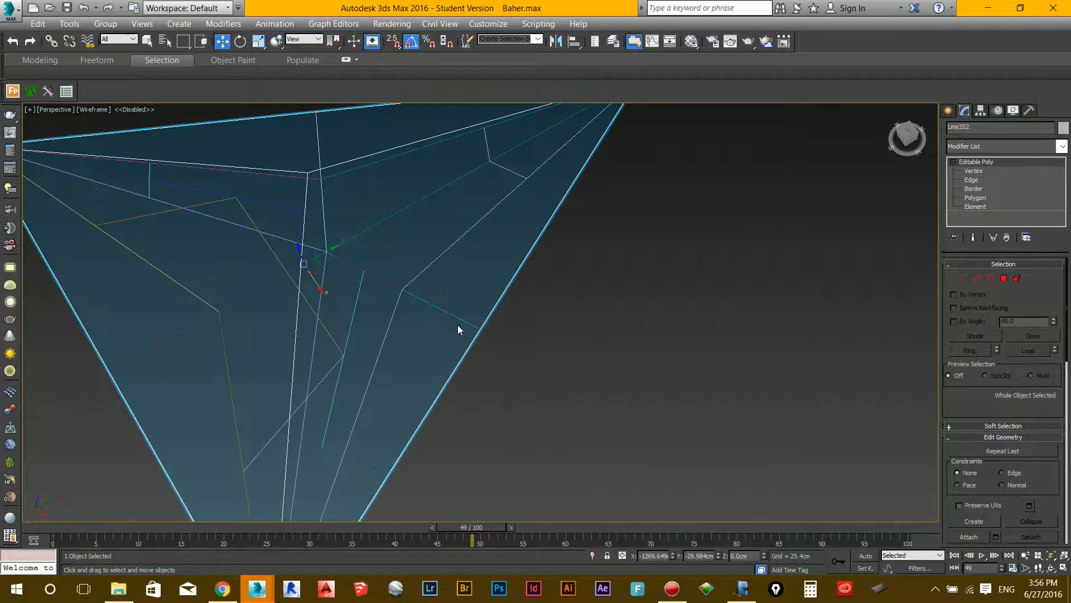
scroll(458, 325, down, 4)
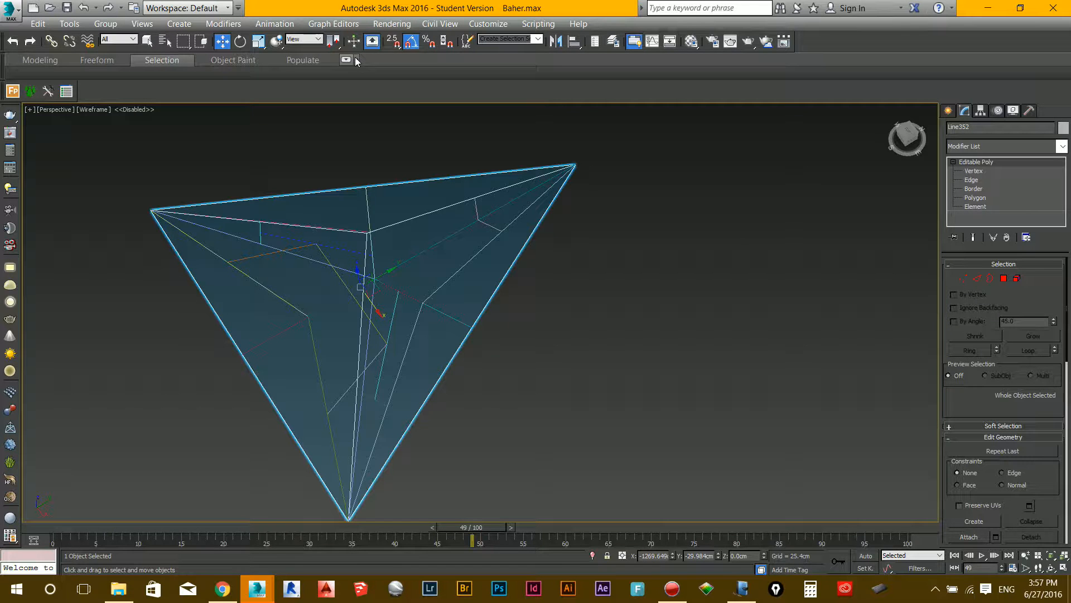
drag(391, 42, 393, 92)
scroll(1020, 402, down, 5)
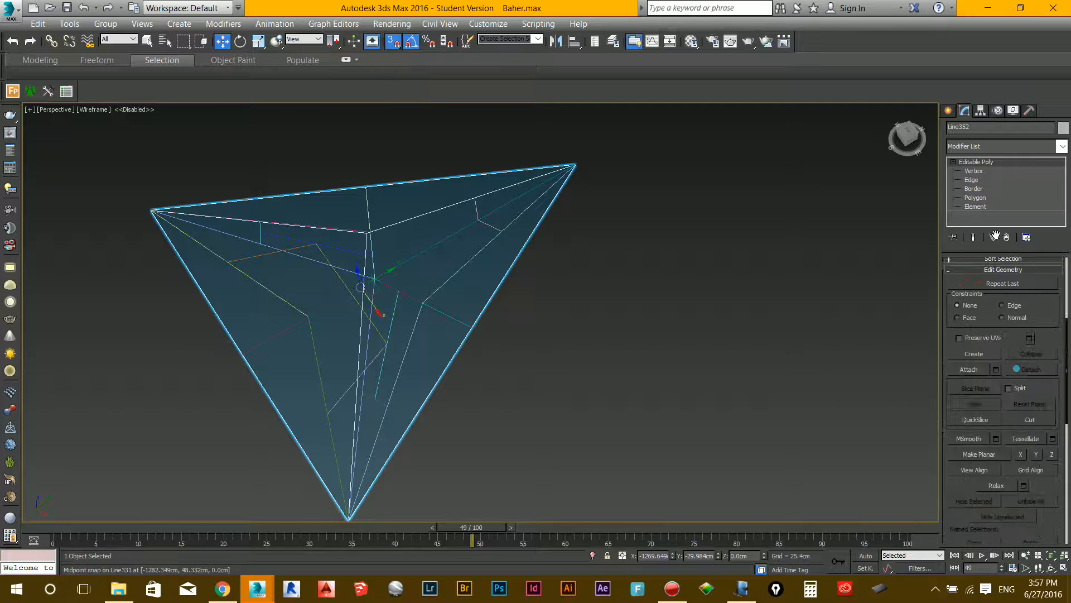
Cut edges from the pyramid's raised central vertex to the midpoints of its three outer sides, and deselect the object.
click(1030, 419)
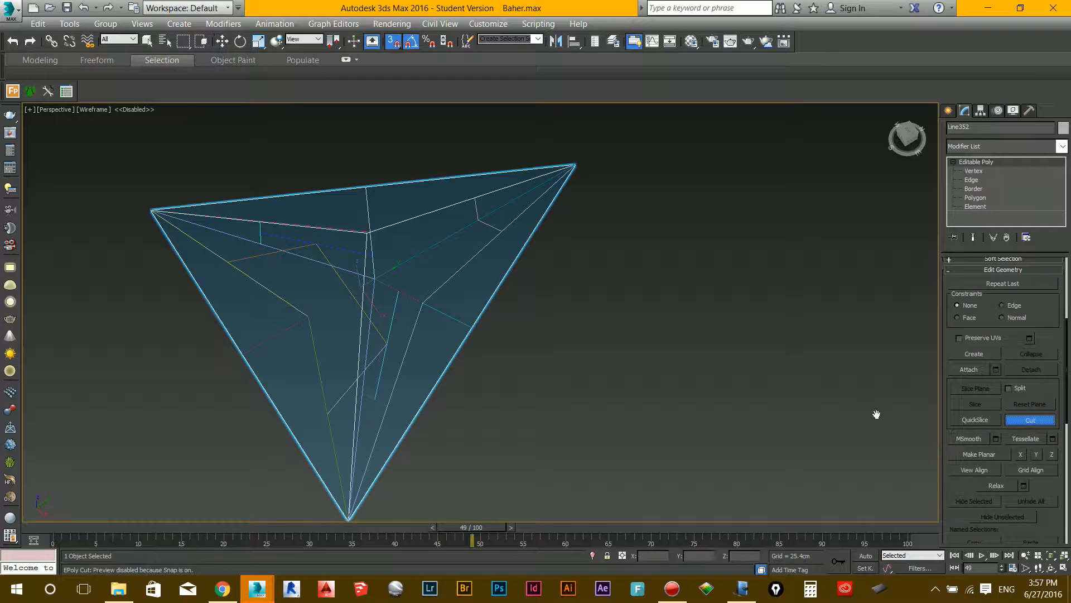
click(363, 237)
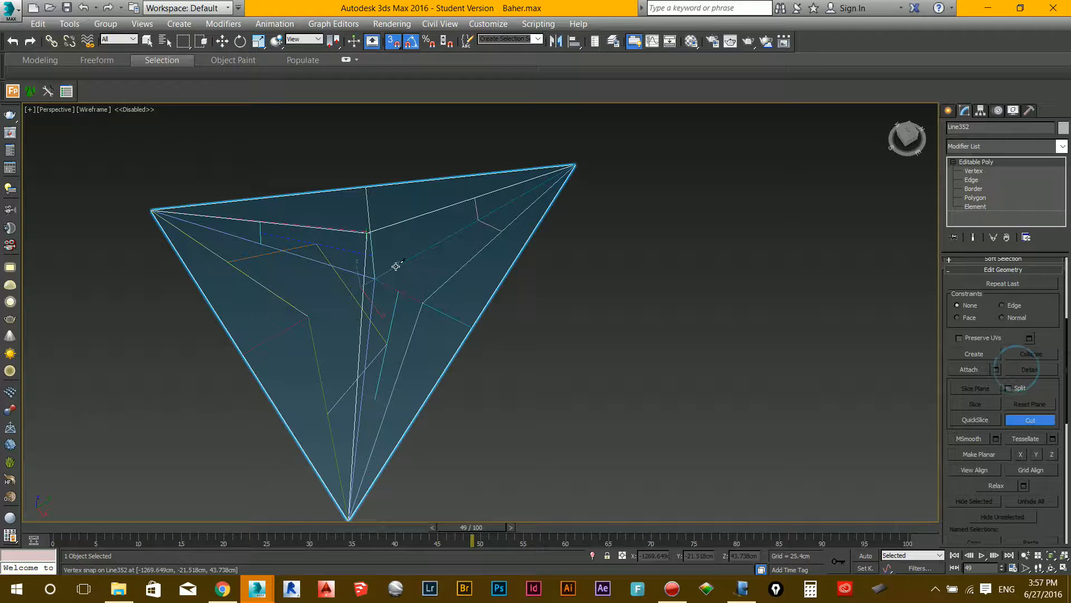
click(474, 325)
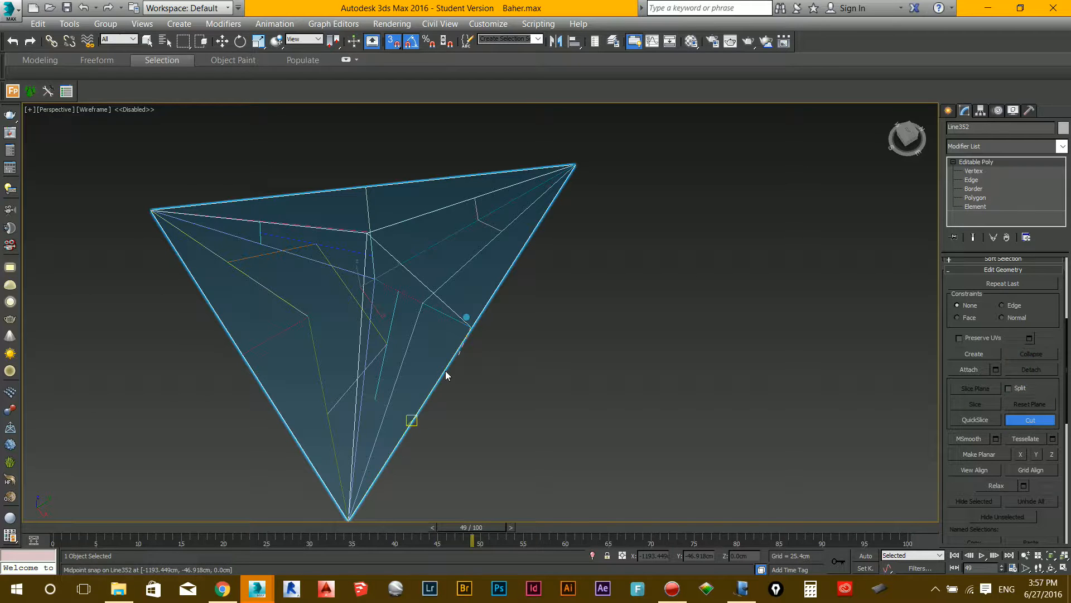
click(367, 231)
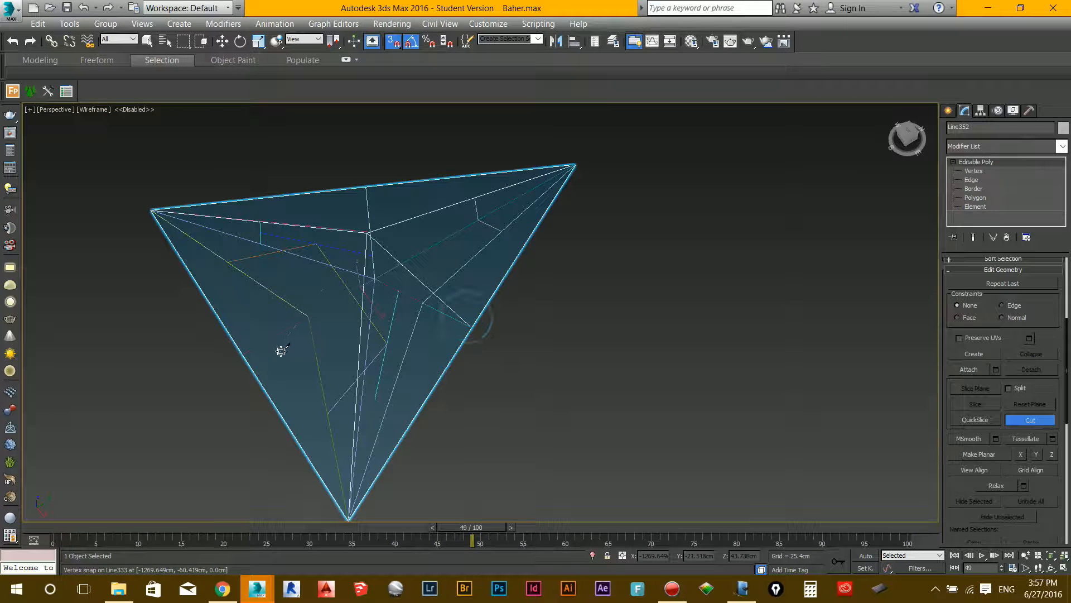
click(242, 353)
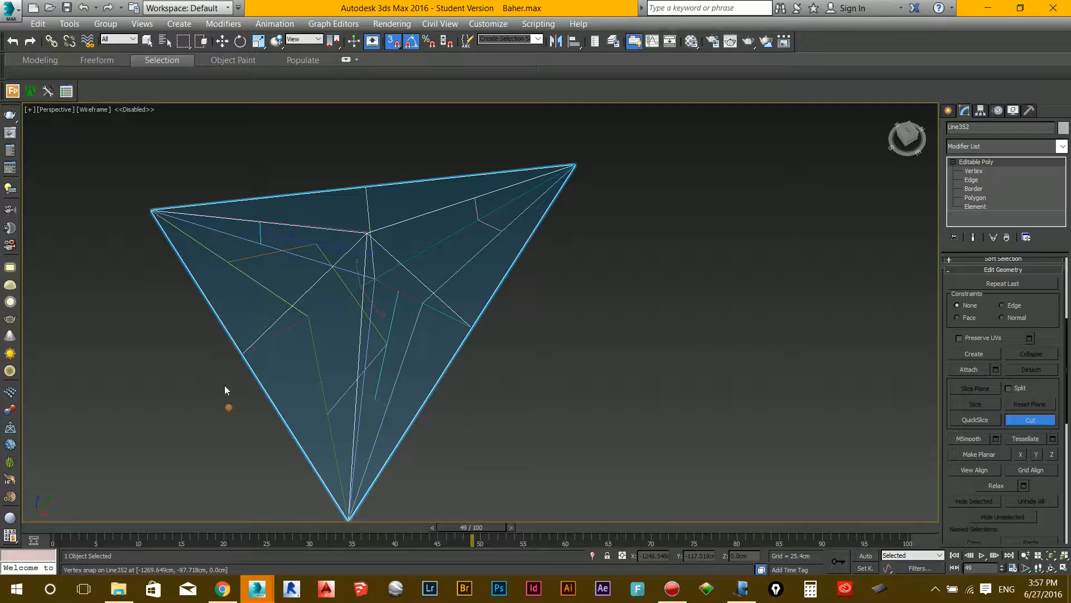
alt+middle_drag(327, 354, 455, 334)
click(545, 223)
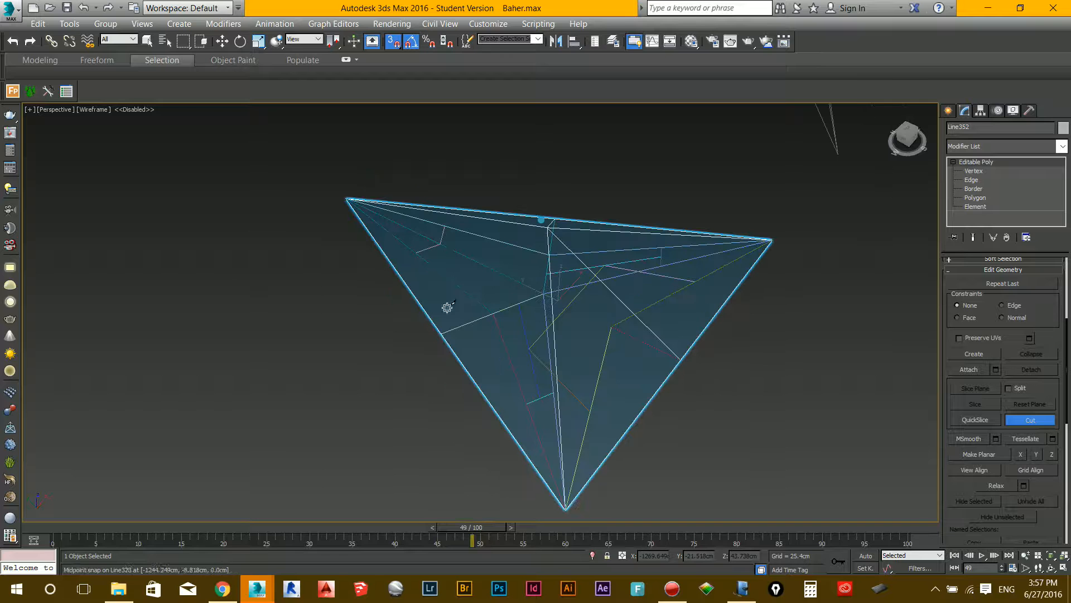
click(440, 332)
click(1020, 419)
click(827, 396)
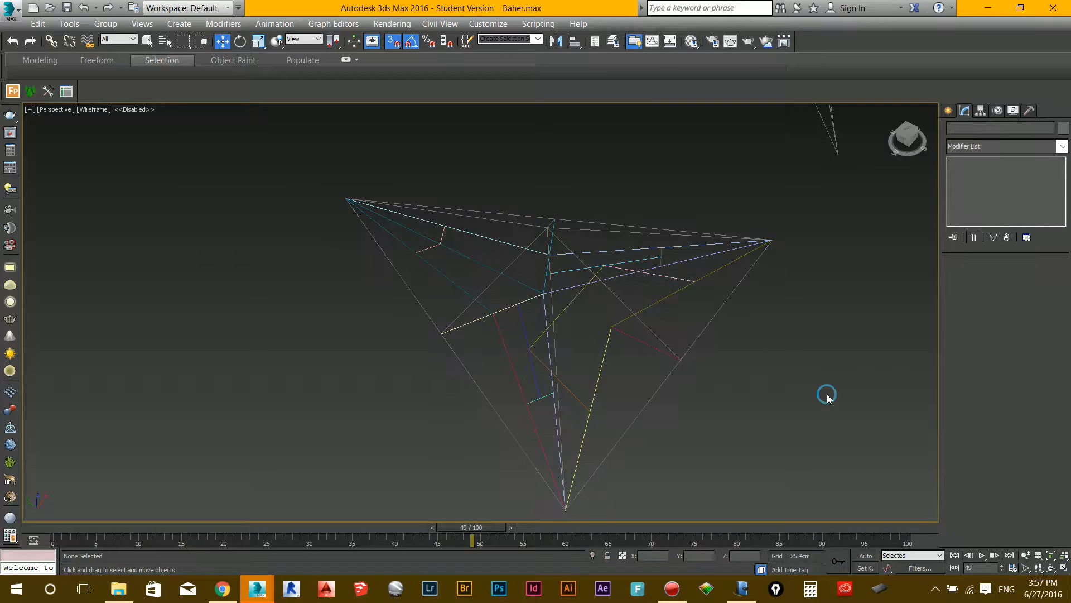
In shaded display with snapping off, clear all smoothing groups from the pyramid's polygons.
key(F3)
mouse_move(724, 325)
alt+middle_down()
mouse_move(664, 347)
mouse_move(644, 339)
mouse_move(665, 339)
alt+middle_up()
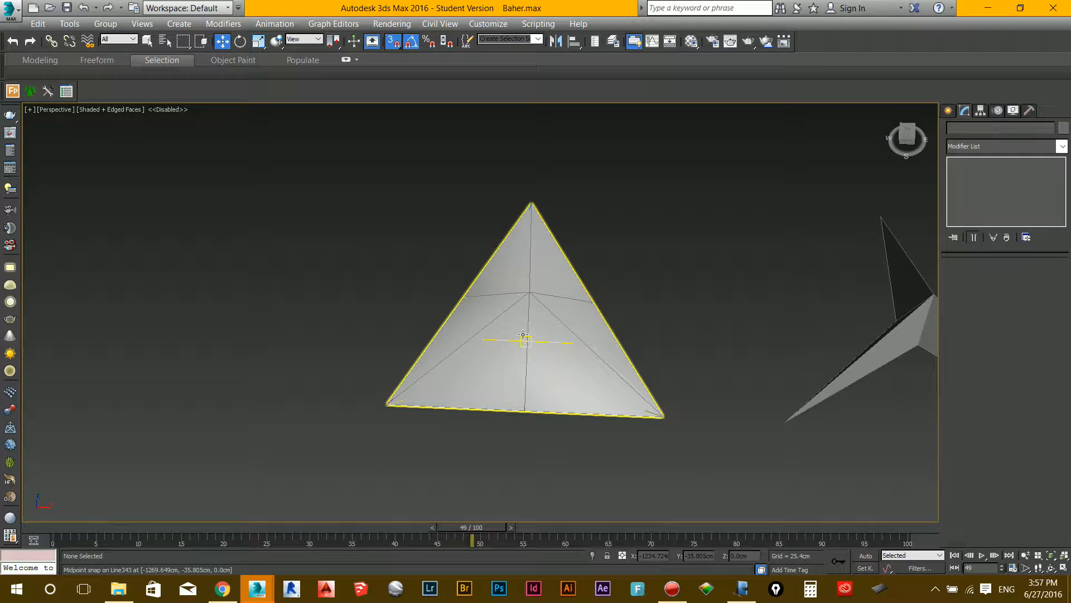
key(s)
click(522, 335)
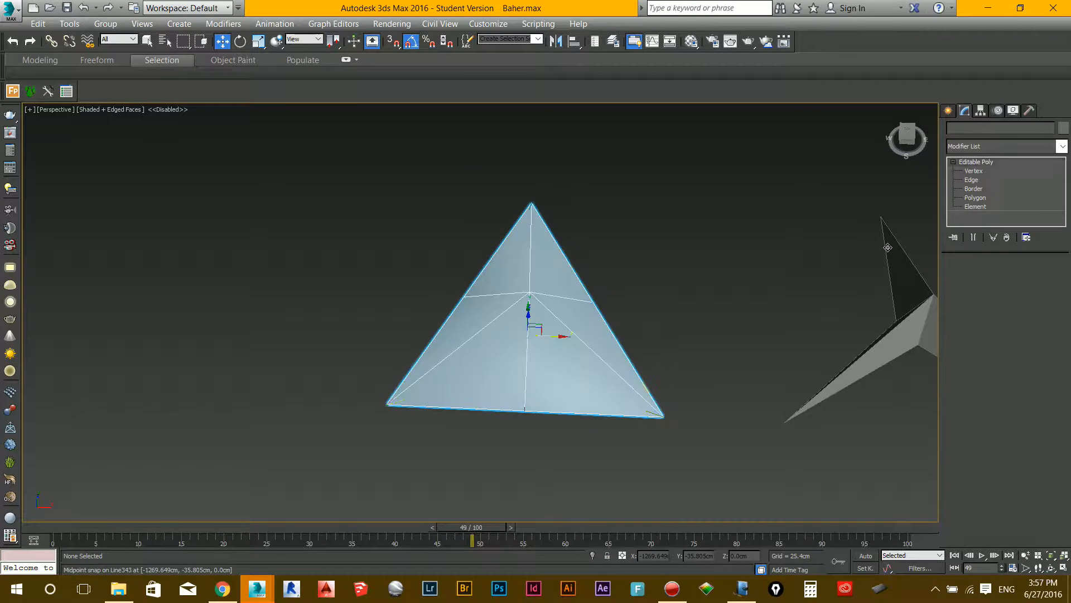
click(974, 197)
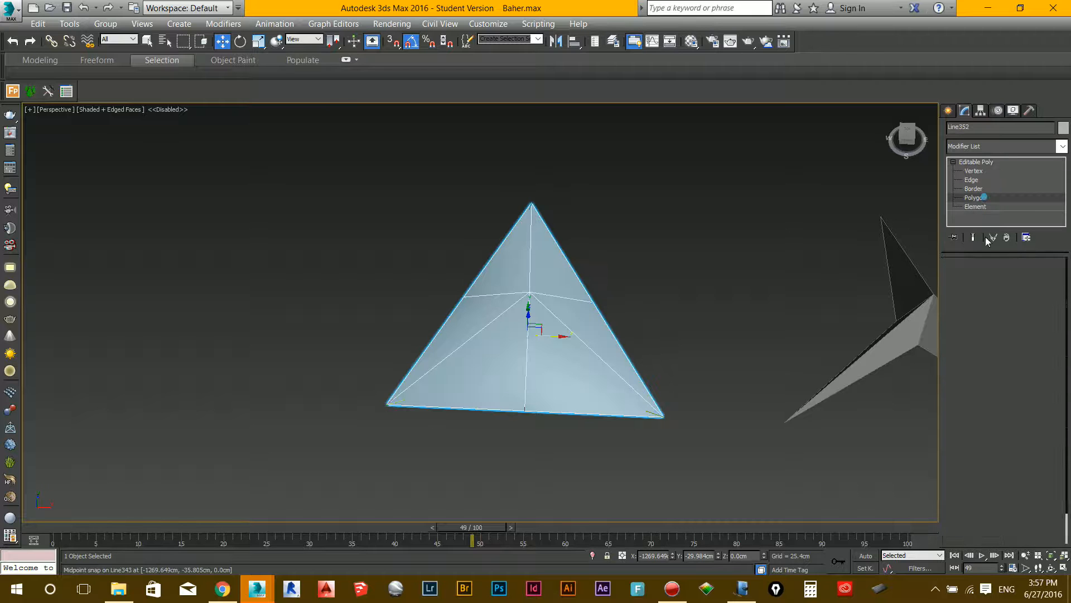
drag(987, 406, 939, 1)
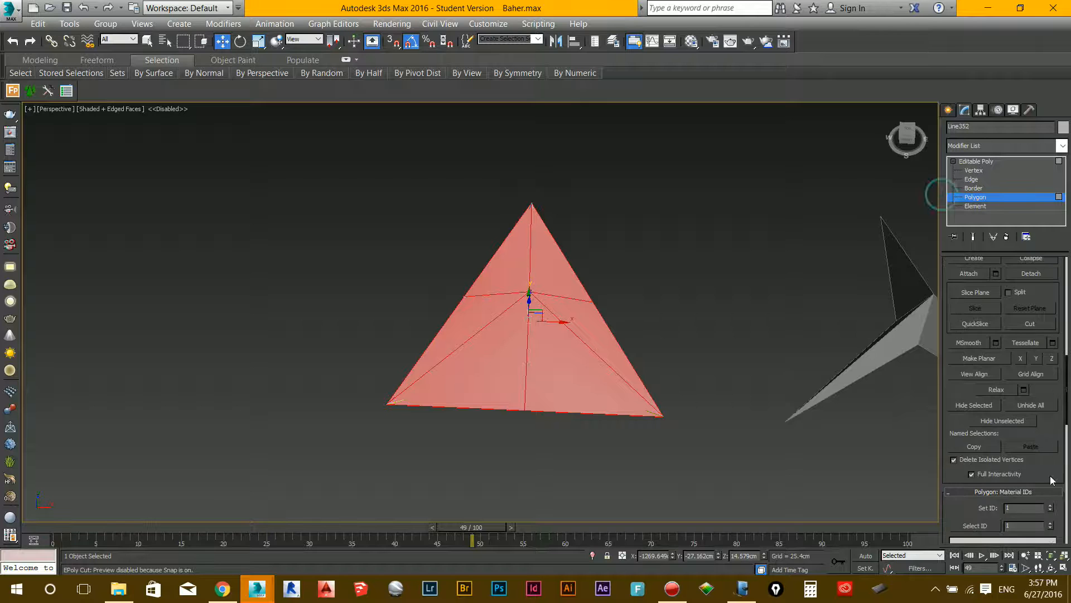
scroll(1021, 308, down, 5)
click(1022, 358)
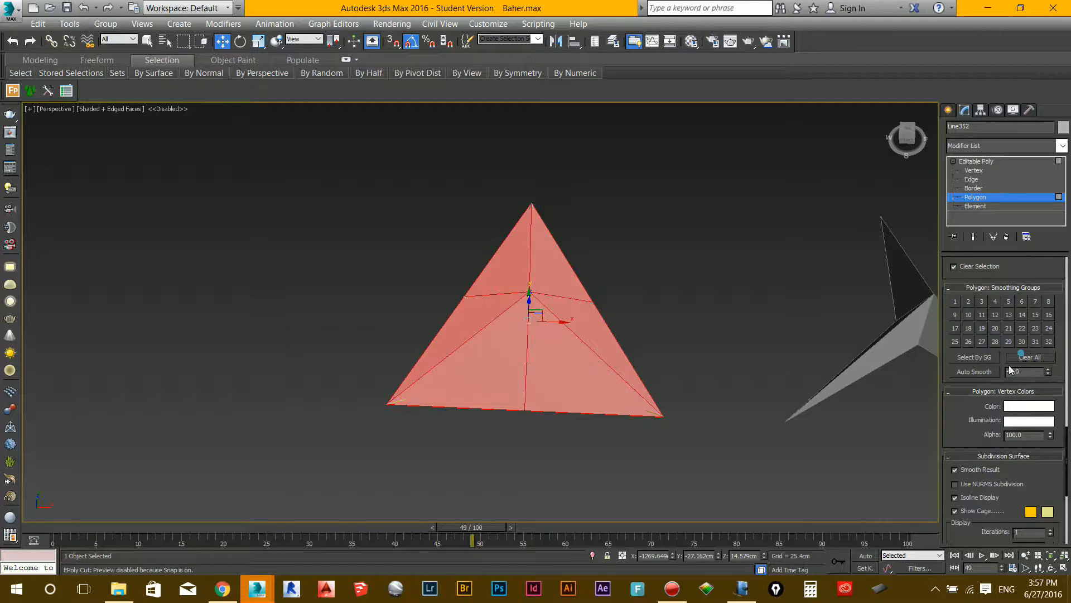
click(669, 277)
scroll(503, 321, up, 3)
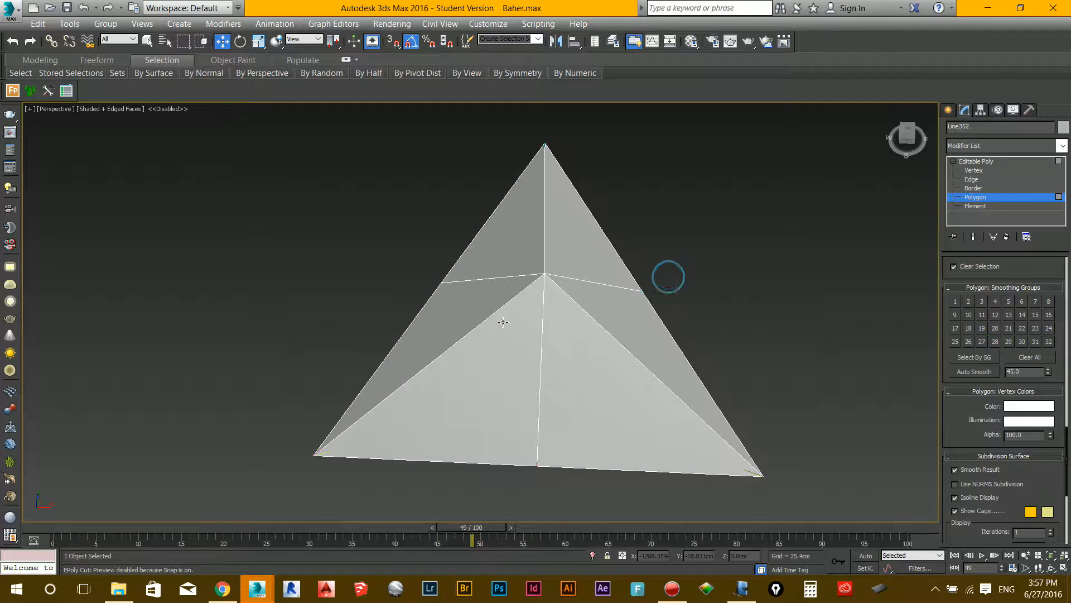
In the top view, leave Polygon level and move the three separate grey reference panels up out of the row.
key(t)
middle_drag(345, 351, 591, 334)
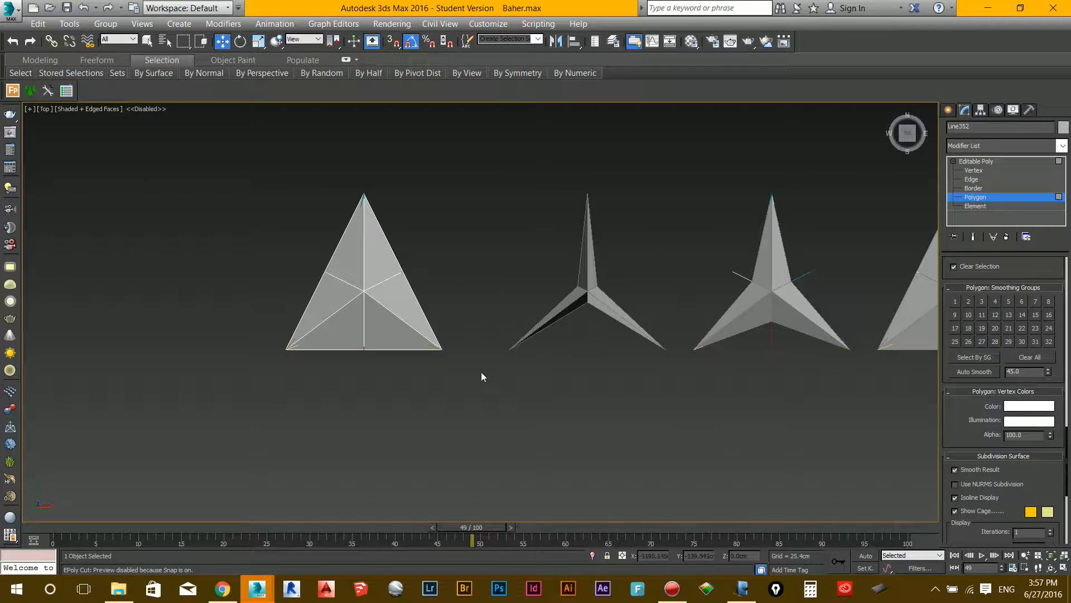
click(414, 382)
scroll(511, 389, down, 5)
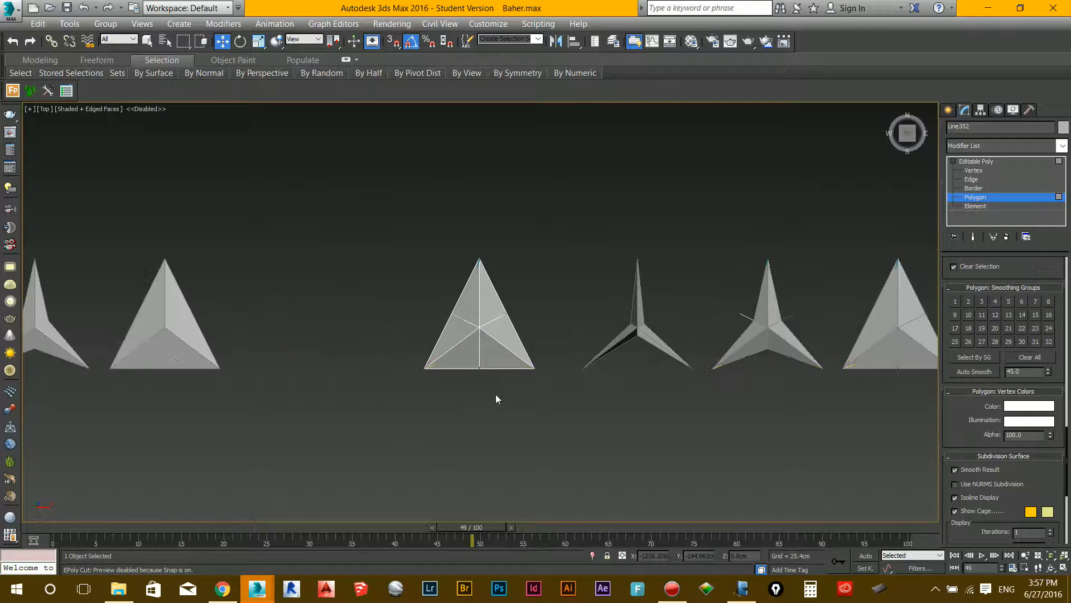
middle_drag(298, 391, 441, 378)
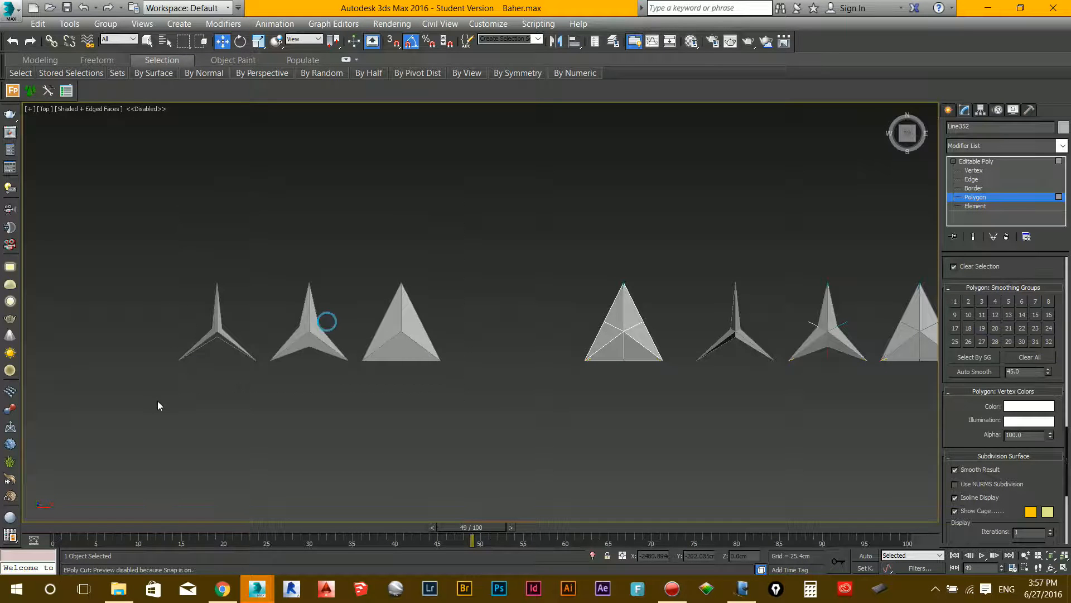
click(996, 199)
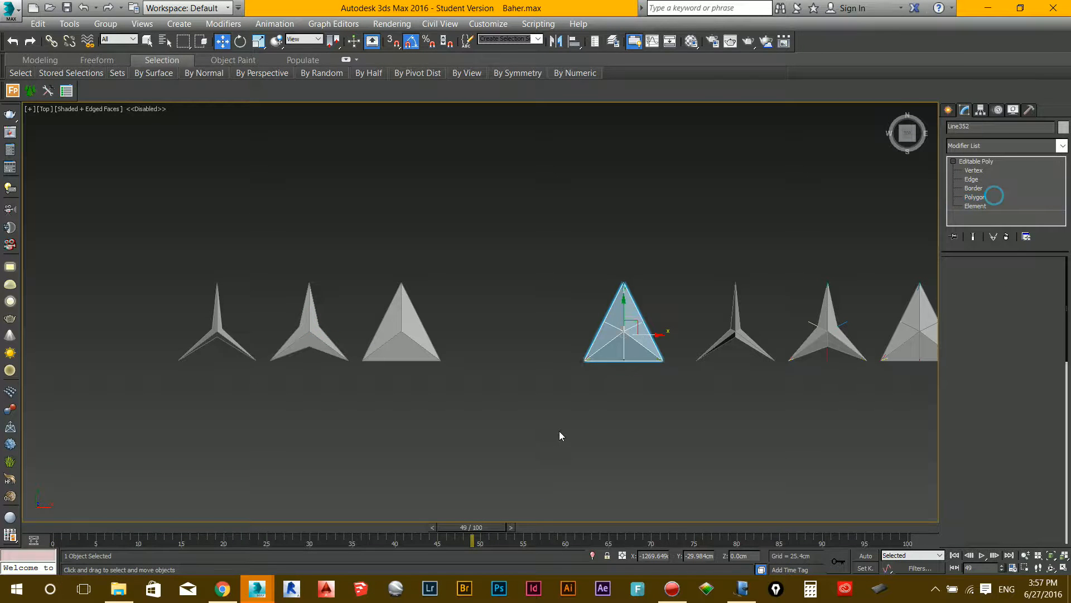
drag(463, 414, 154, 258)
drag(321, 308, 348, 162)
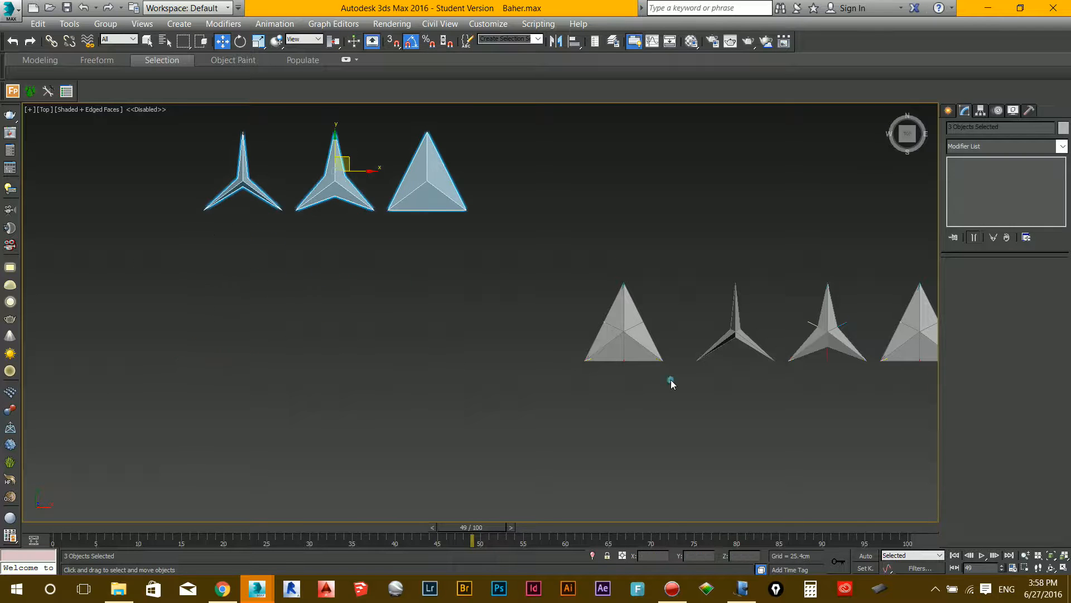
Move the cut pyramid with its construction lines below the row and clone it leftward as 2 copies.
drag(573, 276, 573, 277)
drag(590, 357, 469, 429)
middle_drag(491, 419, 581, 350)
scroll(581, 350, up, 2)
shift+drag(546, 373, 384, 371)
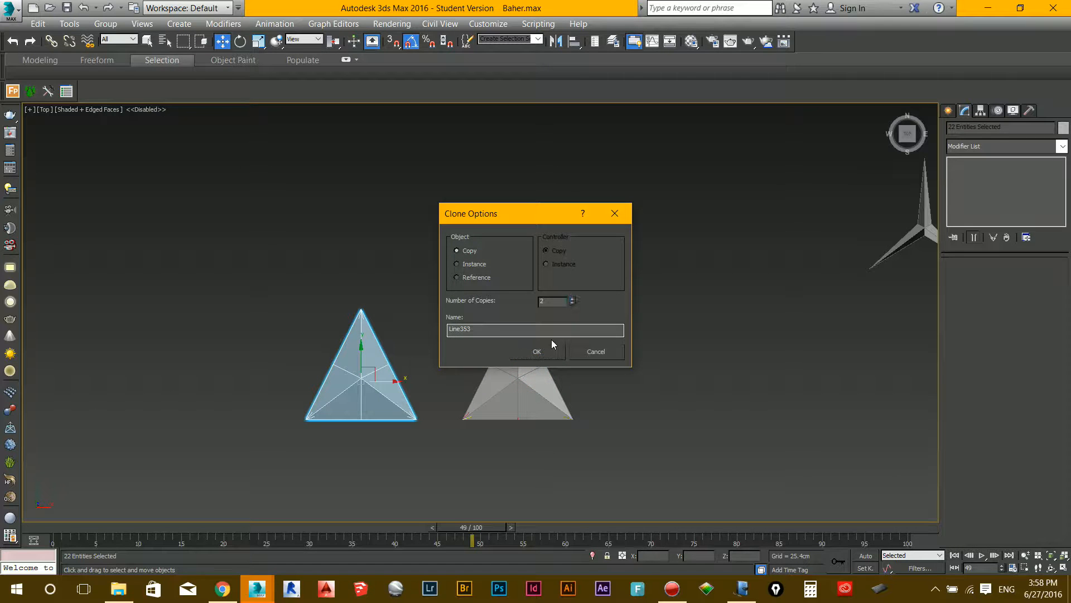
click(539, 352)
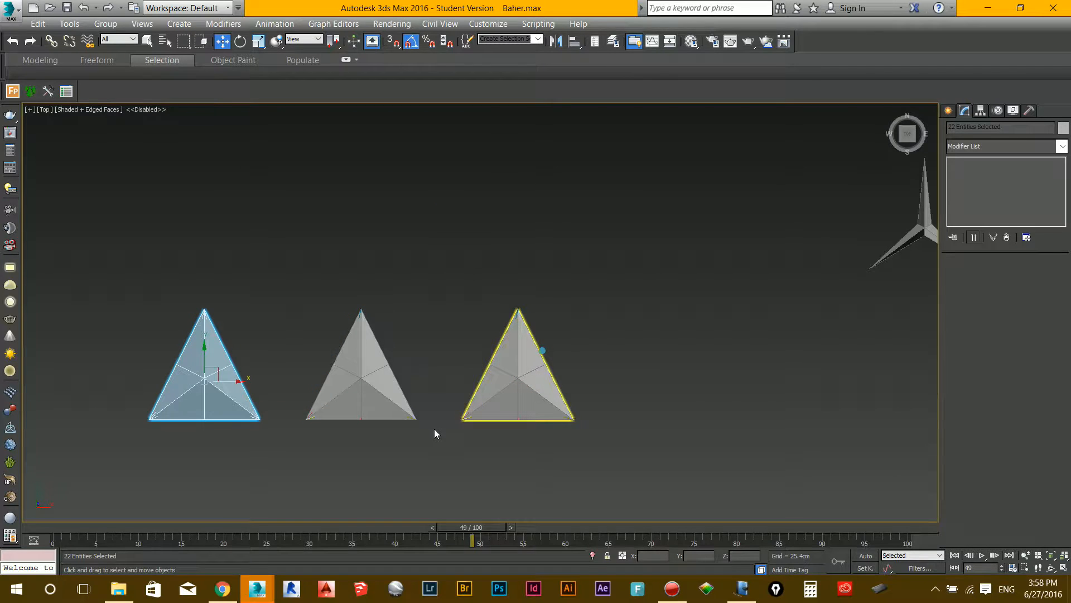
click(390, 442)
Open the middle pyramid copy at Vertex level with the top view in wireframe.
scroll(383, 443, up, 2)
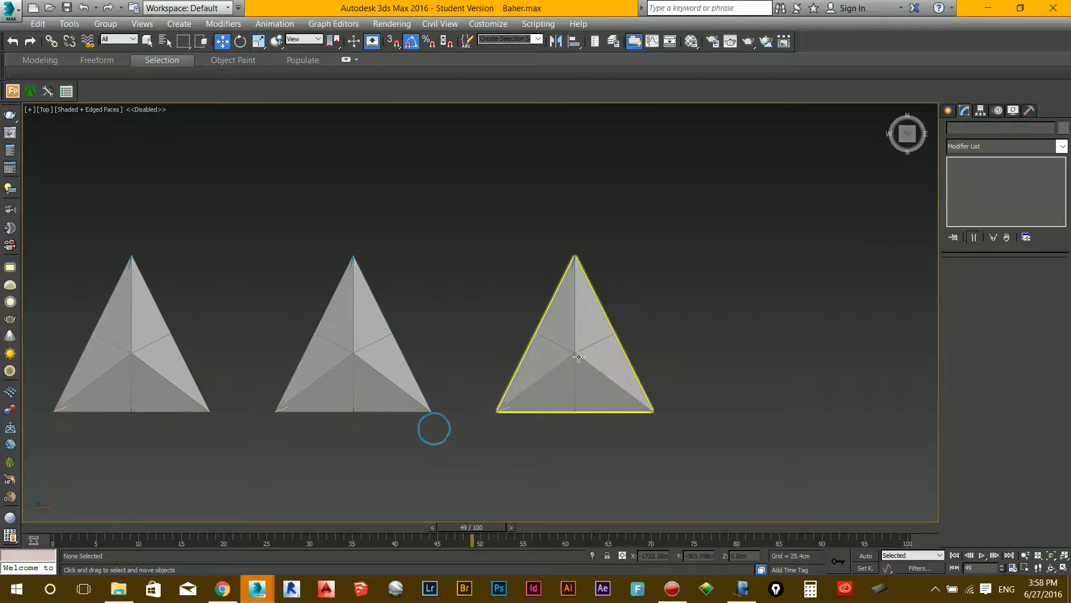
scroll(580, 354, up, 4)
scroll(677, 353, down, 2)
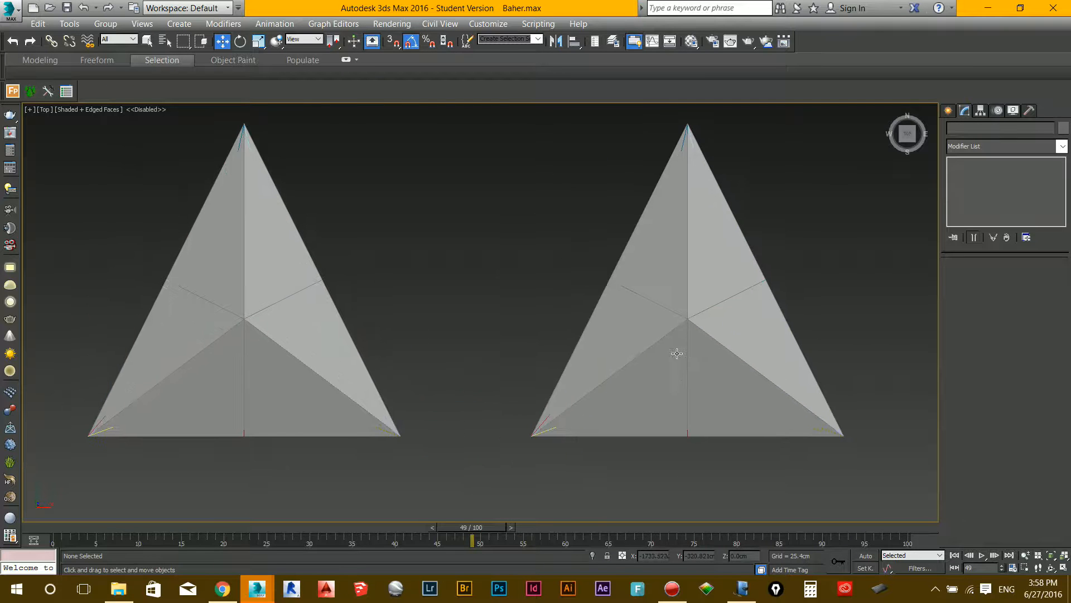
click(367, 331)
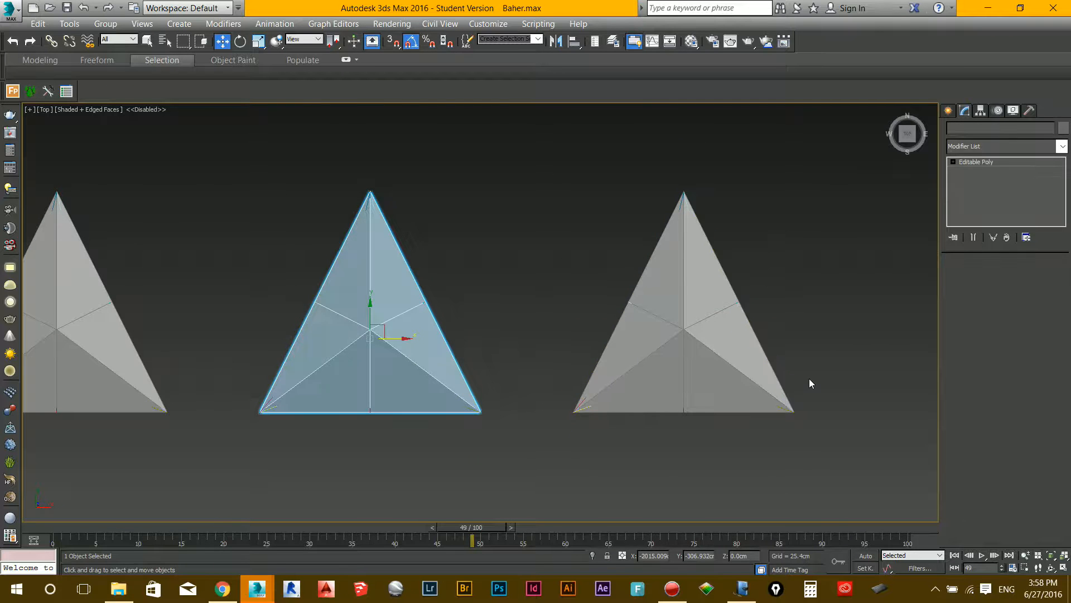
click(963, 280)
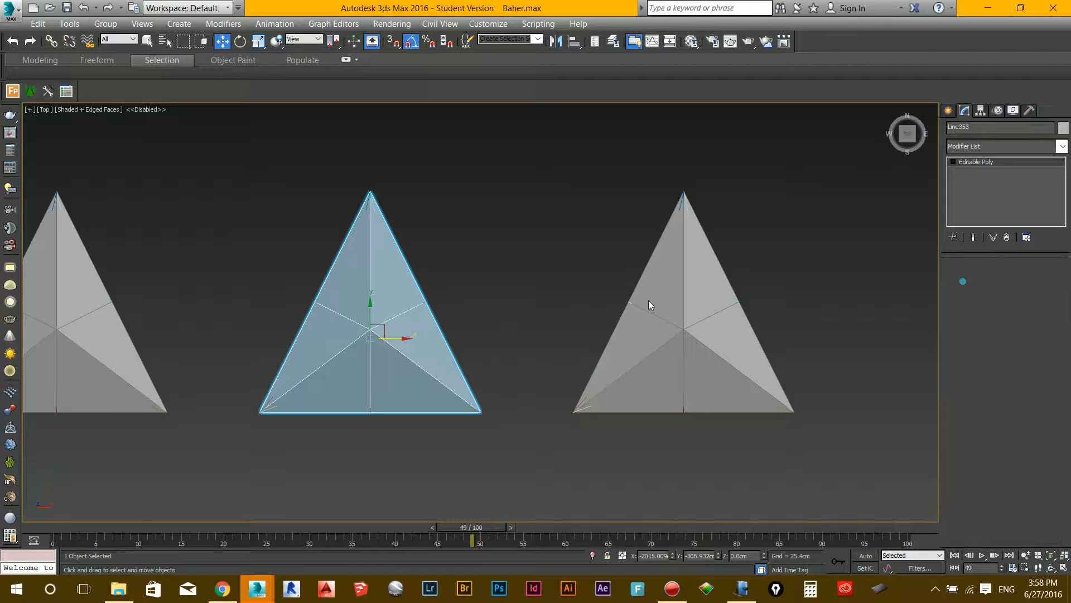
scroll(384, 317, up, 2)
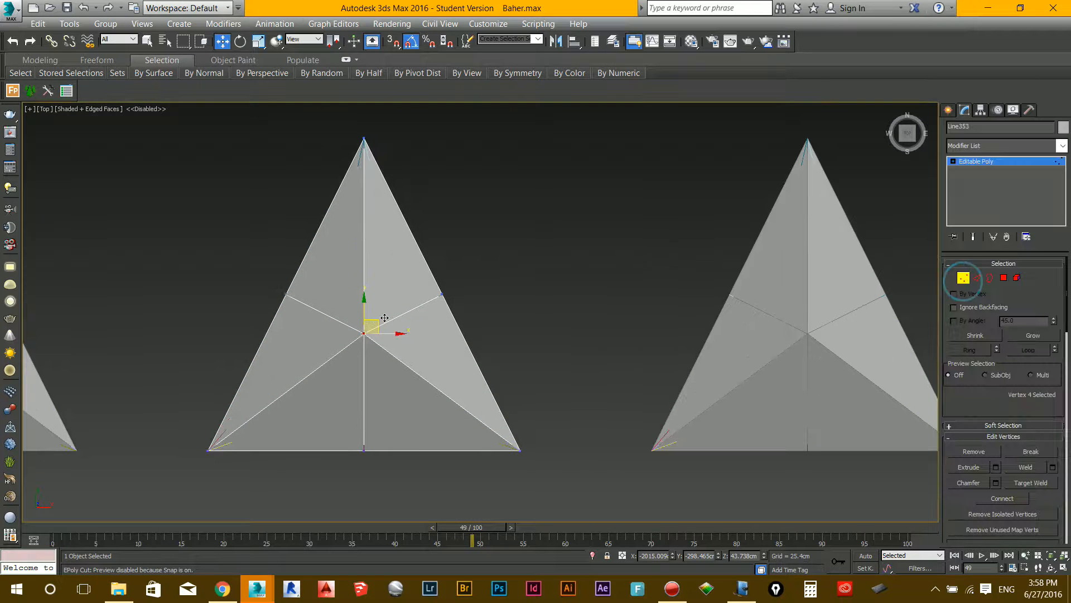
key(F3)
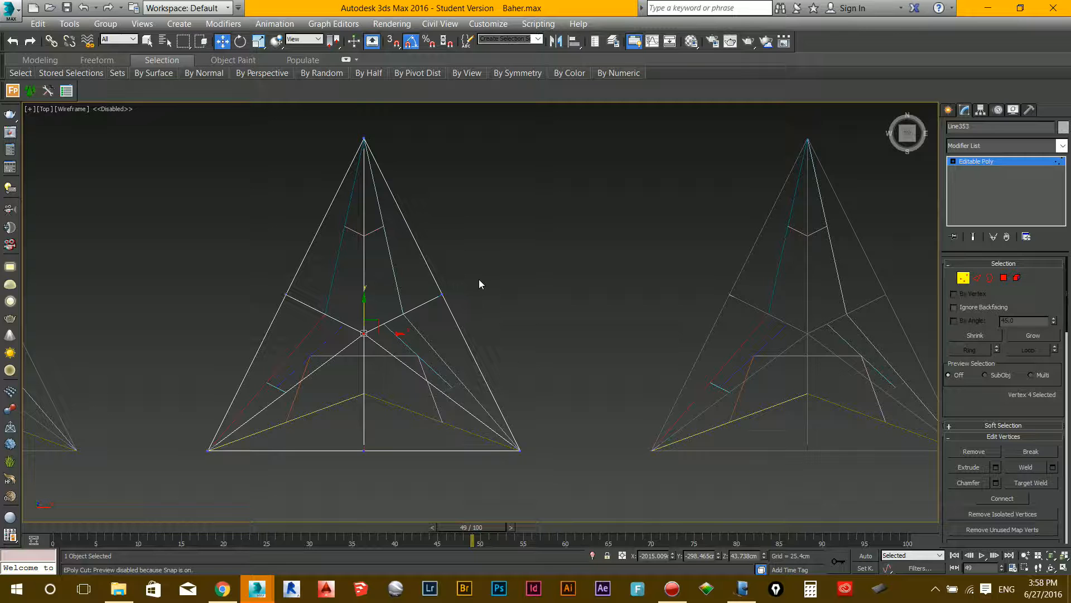
With 2.5D snapping, move the middle copy's three side-midpoint vertices inward onto the construction-line corners, and leave Vertex level.
drag(479, 282, 440, 306)
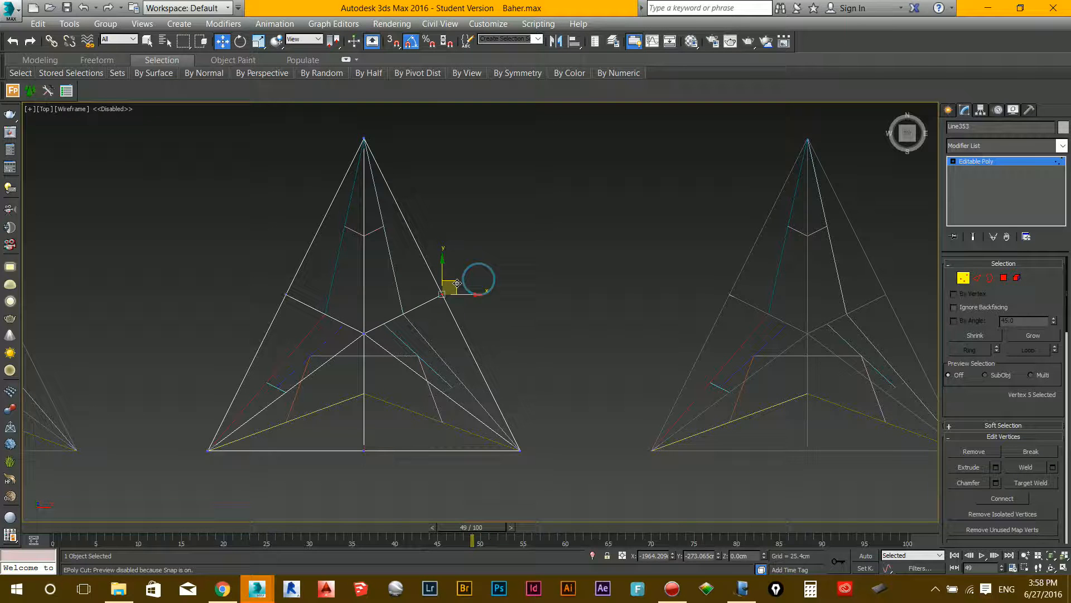
drag(394, 41, 394, 75)
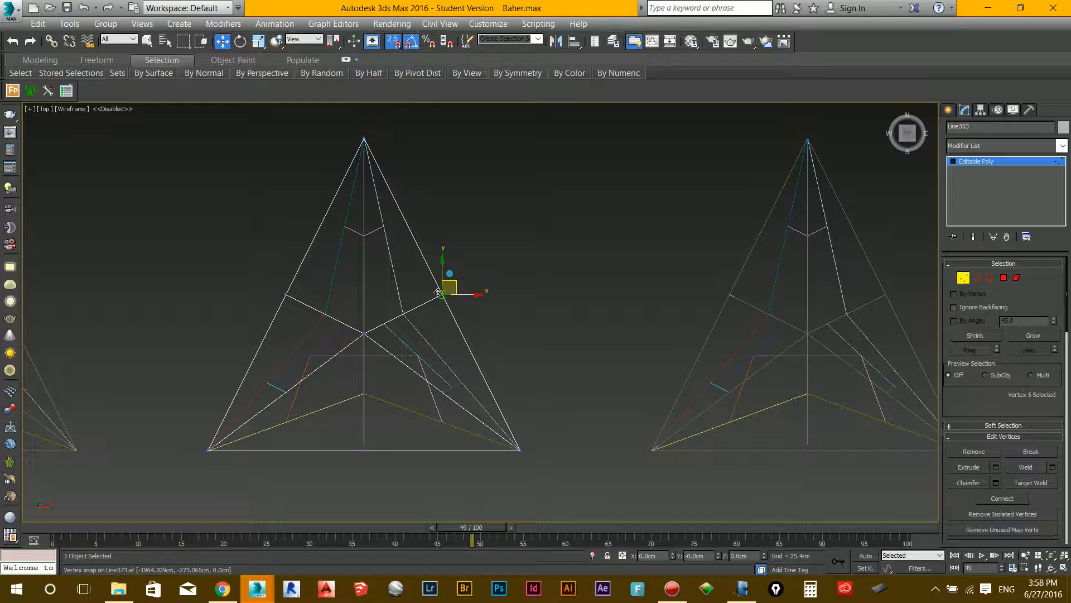
drag(441, 294, 404, 312)
click(364, 449)
drag(364, 427, 364, 393)
click(286, 294)
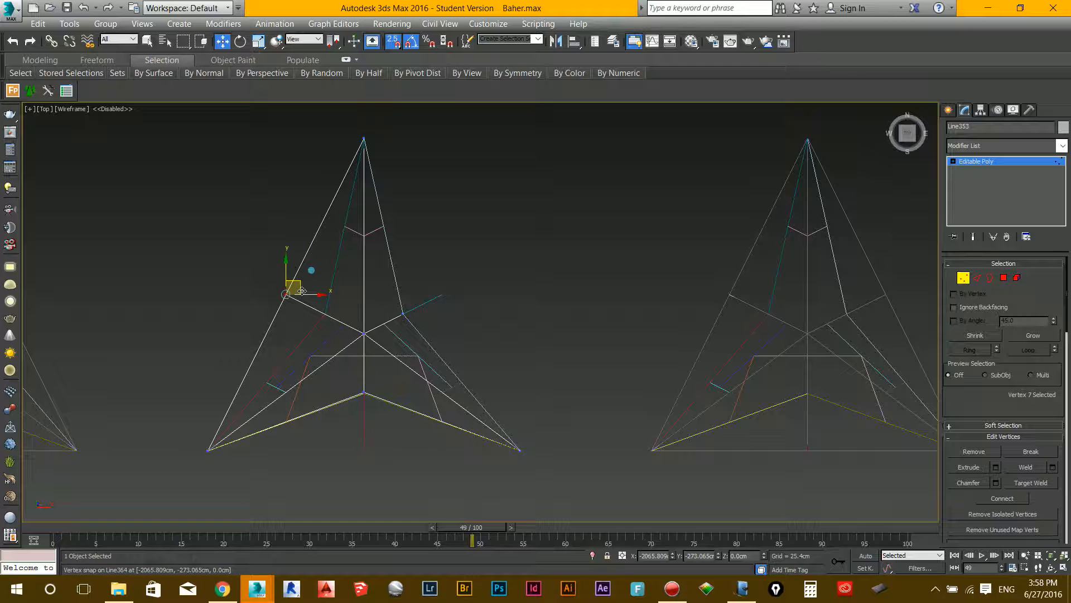
drag(306, 293, 345, 313)
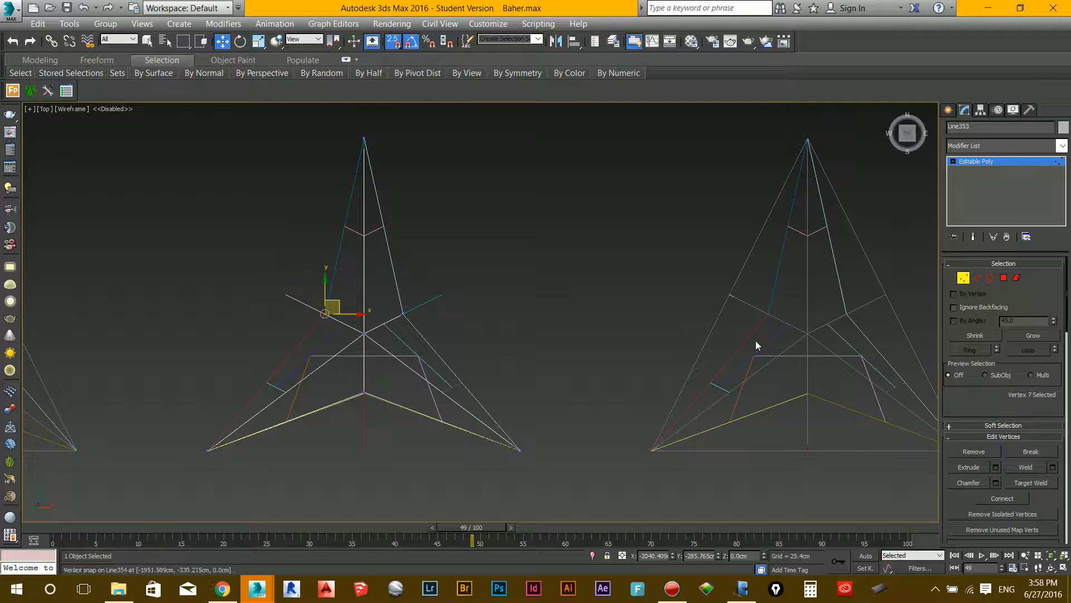
click(508, 299)
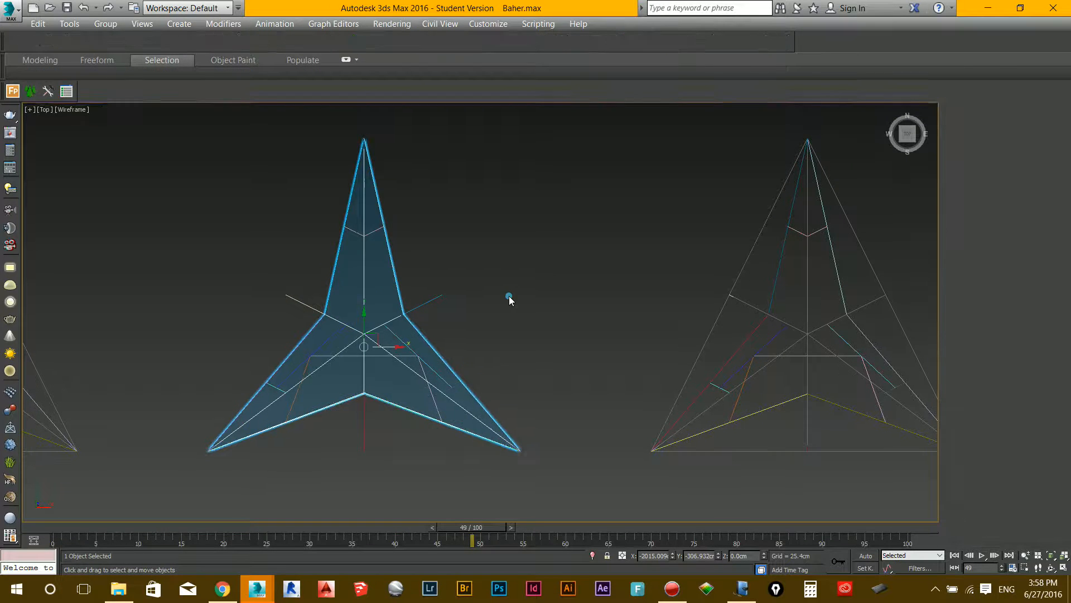
Show the middle pyramid copy shaded with edged faces in the perspective view and open it at Vertex level.
key(p)
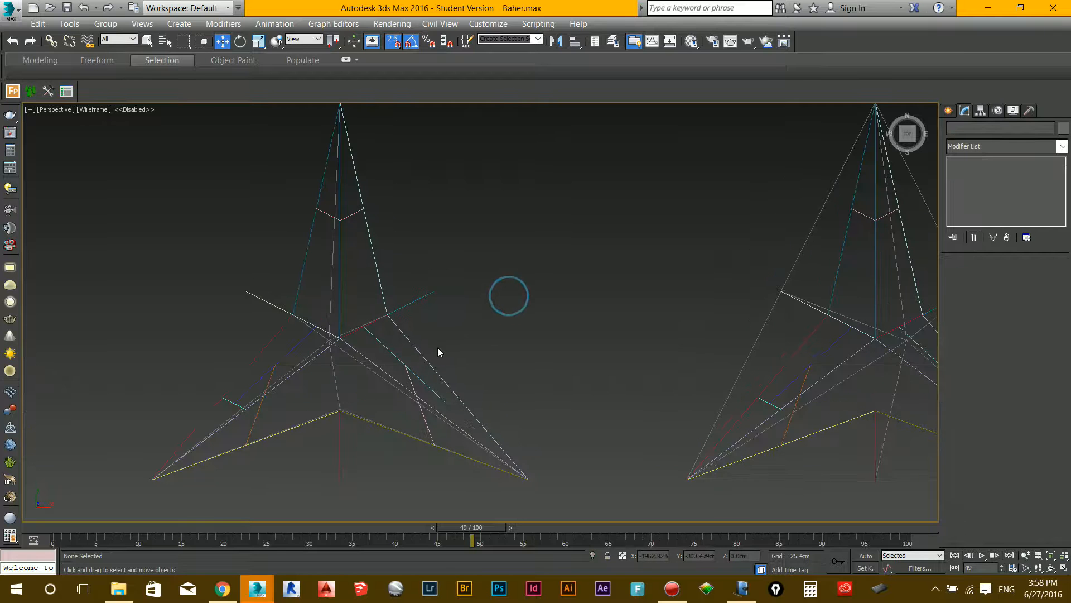
alt+middle_drag(390, 374, 433, 297)
key(F3)
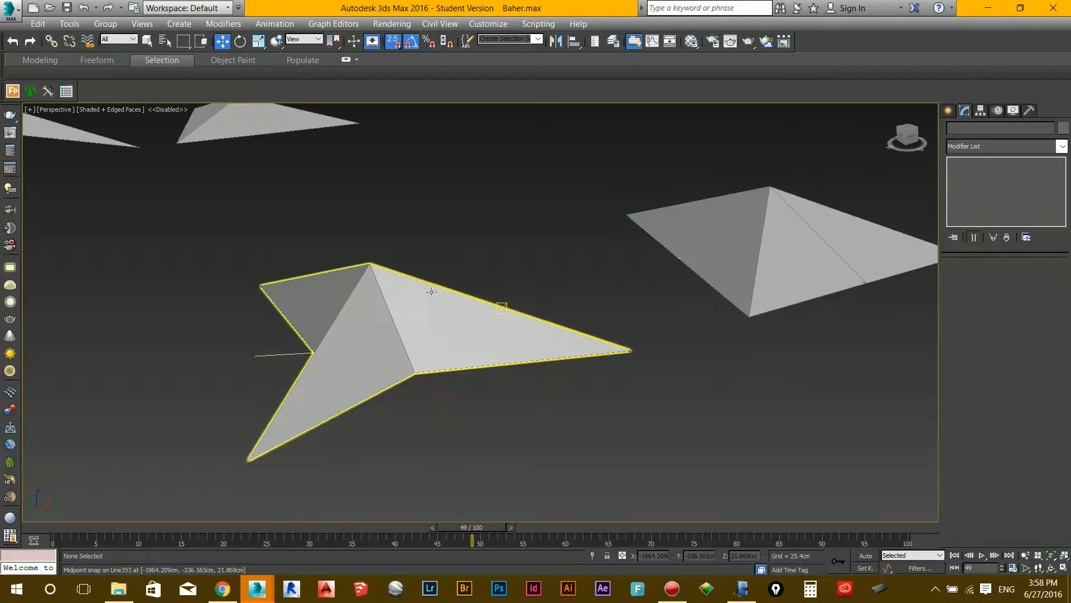
click(419, 308)
click(963, 278)
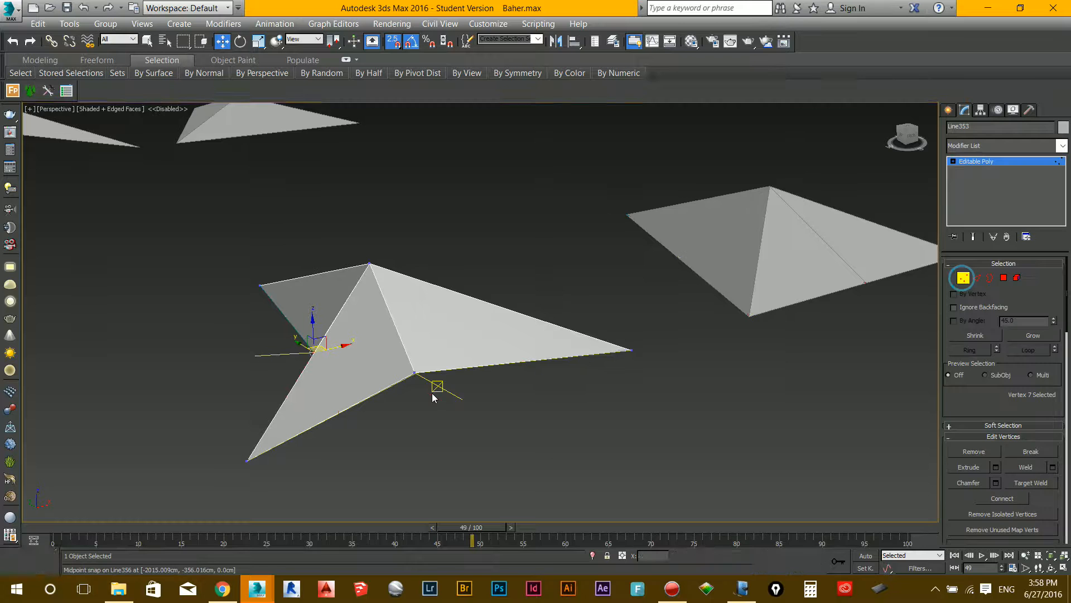
Select the middle copy's three inner corner vertices and its apex, and raise them together about 15.7 cm in the front view.
drag(415, 368, 411, 366)
alt+middle_drag(440, 439, 544, 440)
key(alt+c)
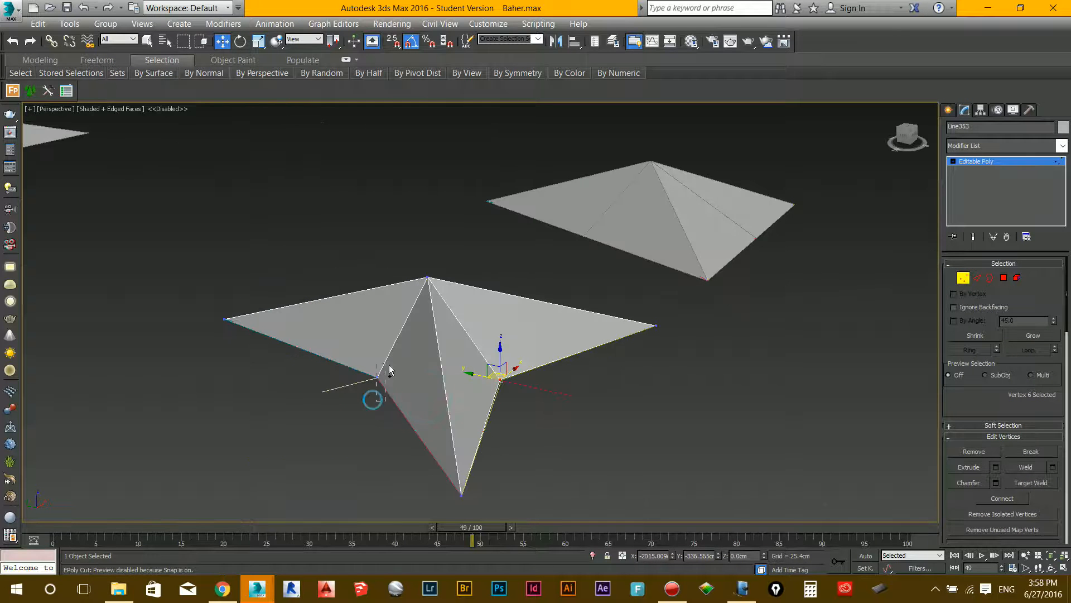
click(395, 377)
alt+middle_drag(398, 378, 421, 304)
ctrl+drag(421, 303, 351, 227)
ctrl+click(335, 236)
alt+middle_drag(335, 236, 431, 254)
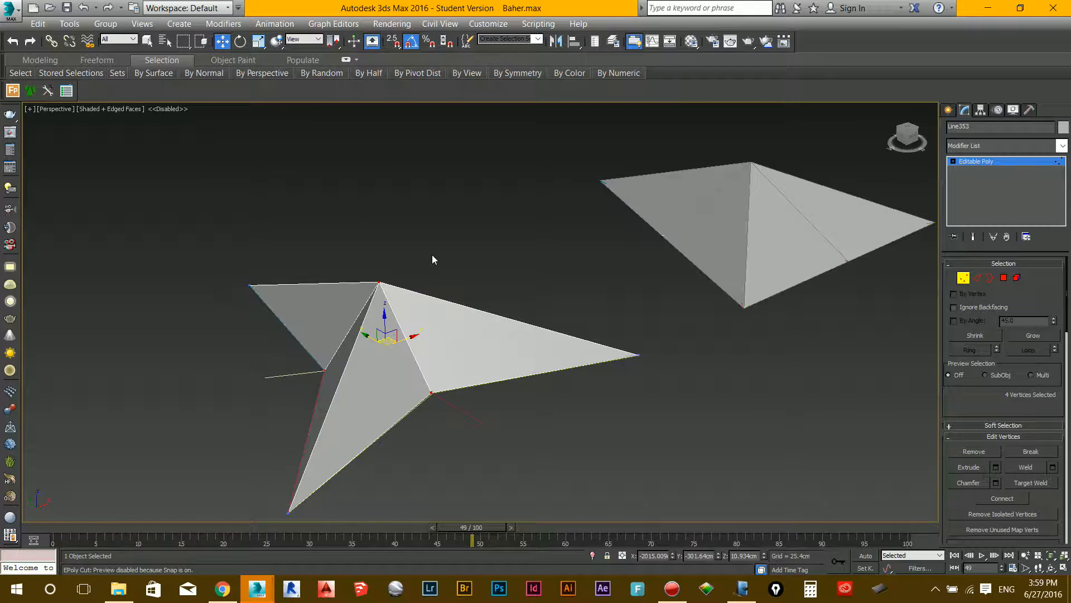
key(f)
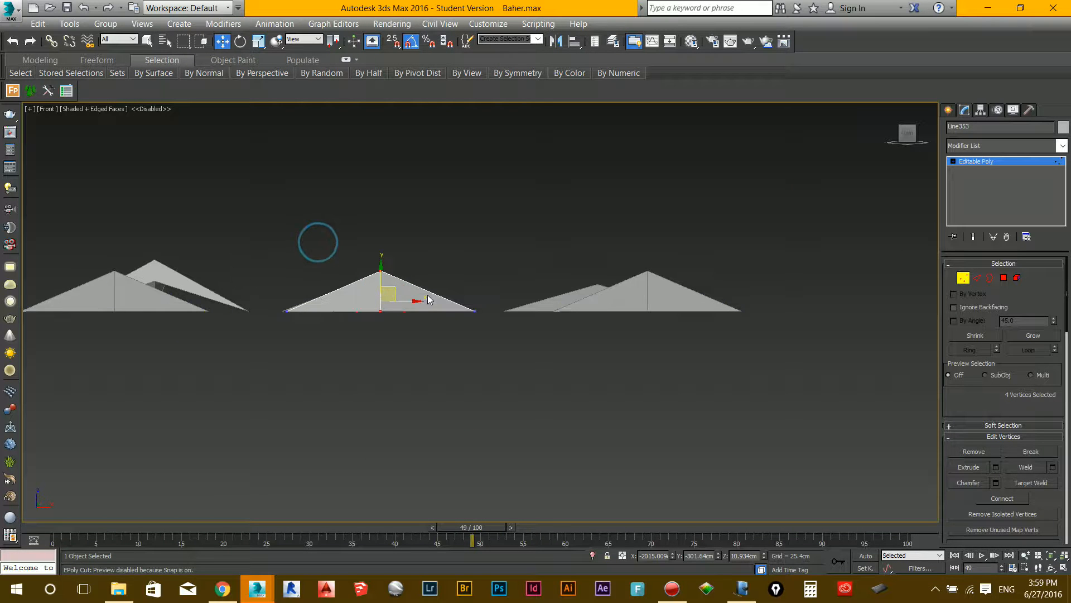
drag(385, 276, 389, 260)
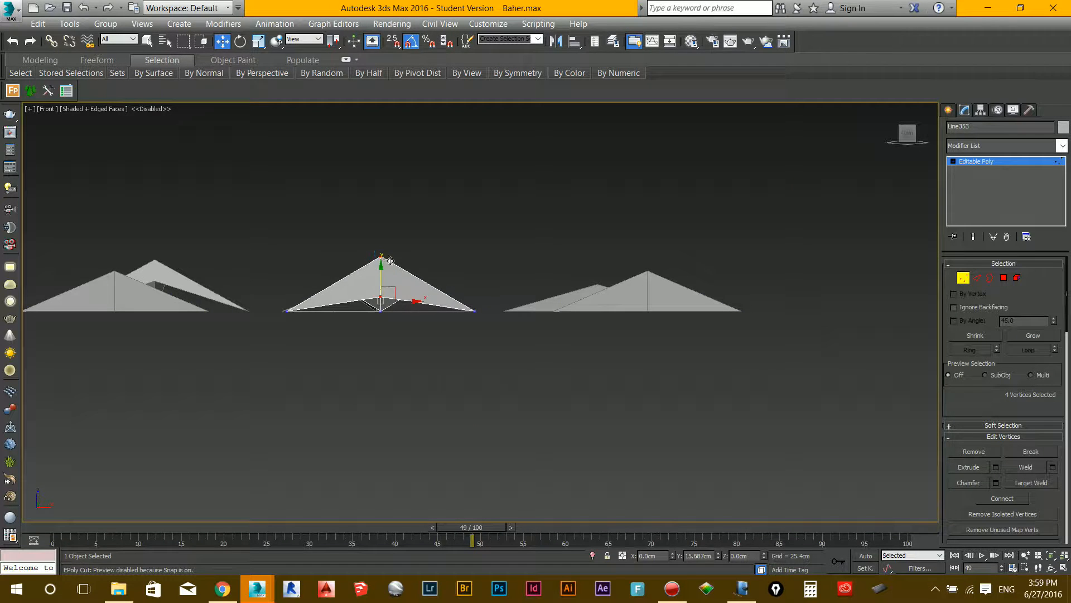
click(408, 356)
Return to the top view, leave the middle copy's Vertex level and deselect it.
key(t)
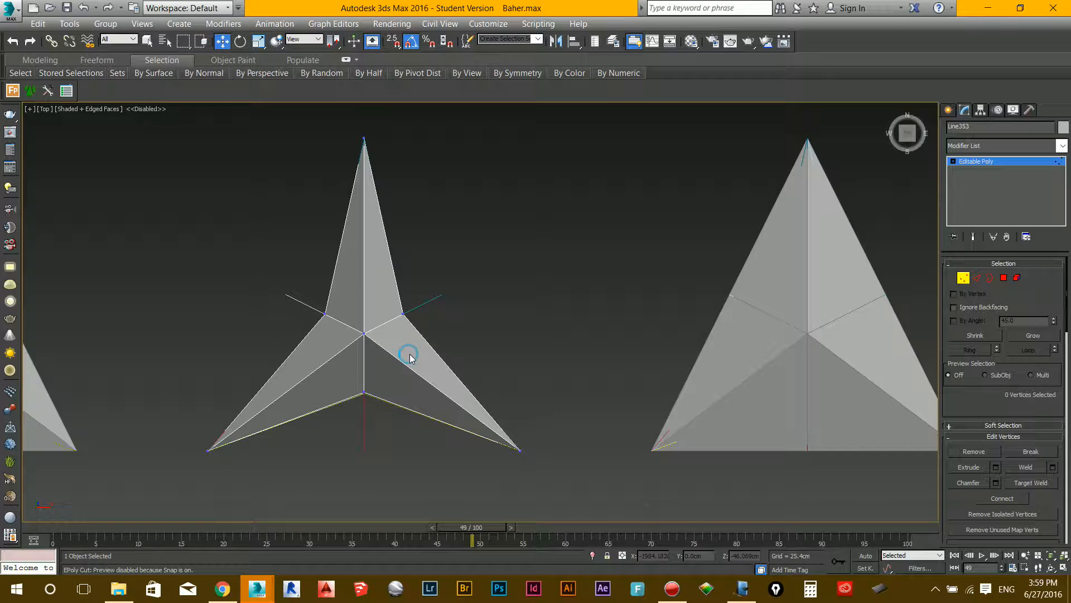
scroll(409, 356, down, 3)
middle_drag(410, 356, 491, 327)
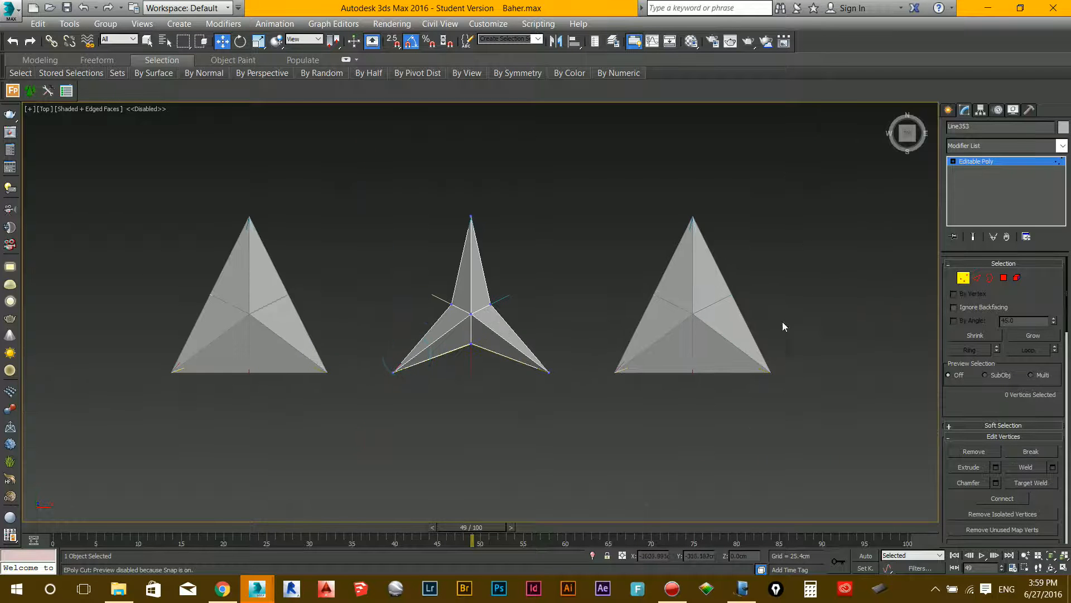
click(963, 277)
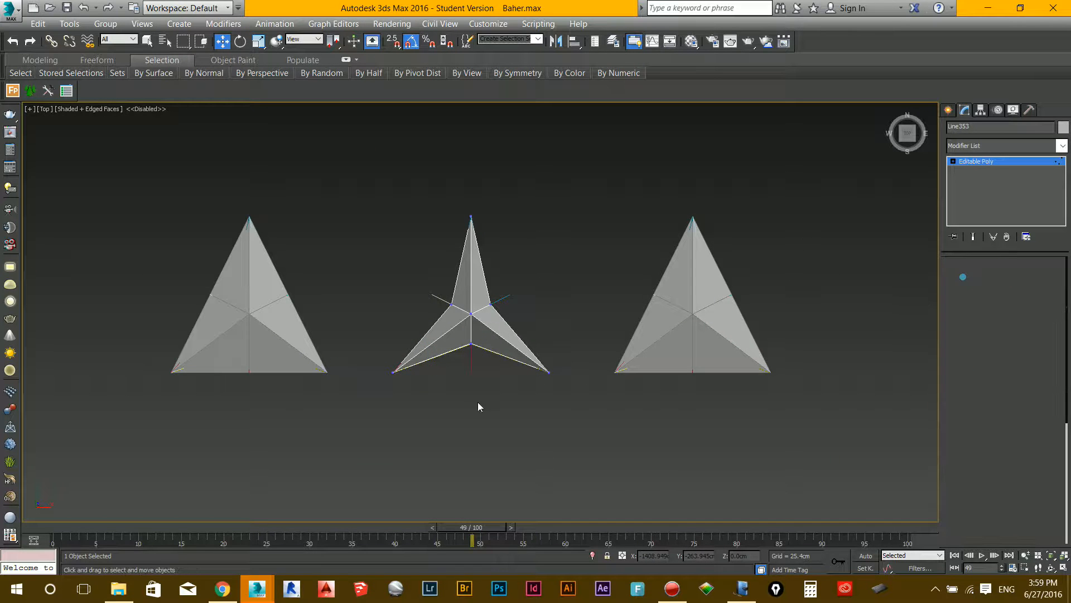
click(334, 407)
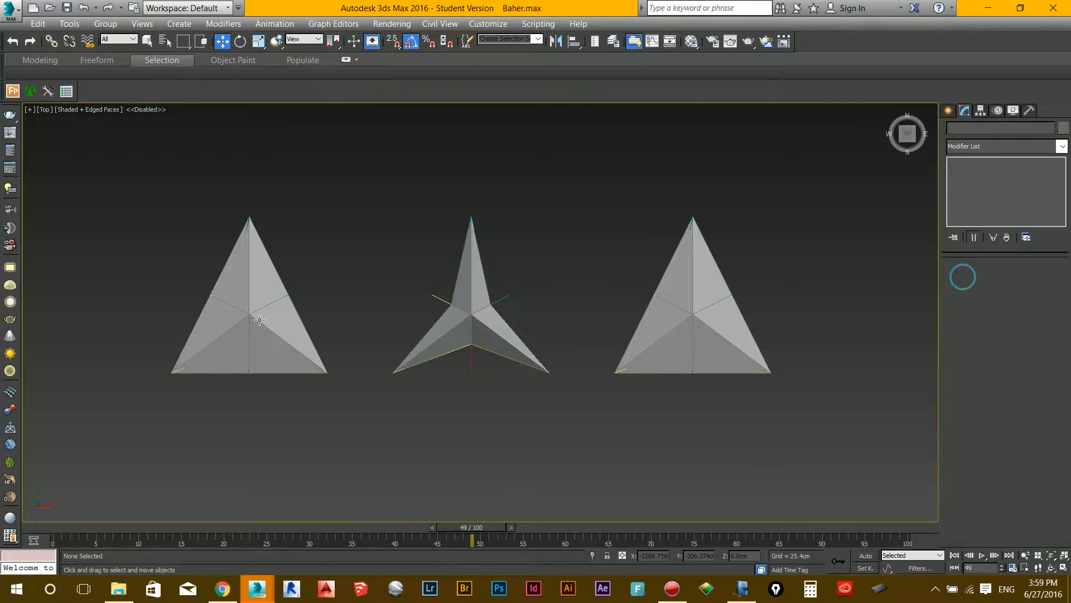
Open the leftmost pyramid copy at Vertex level with the top view in wireframe.
click(238, 313)
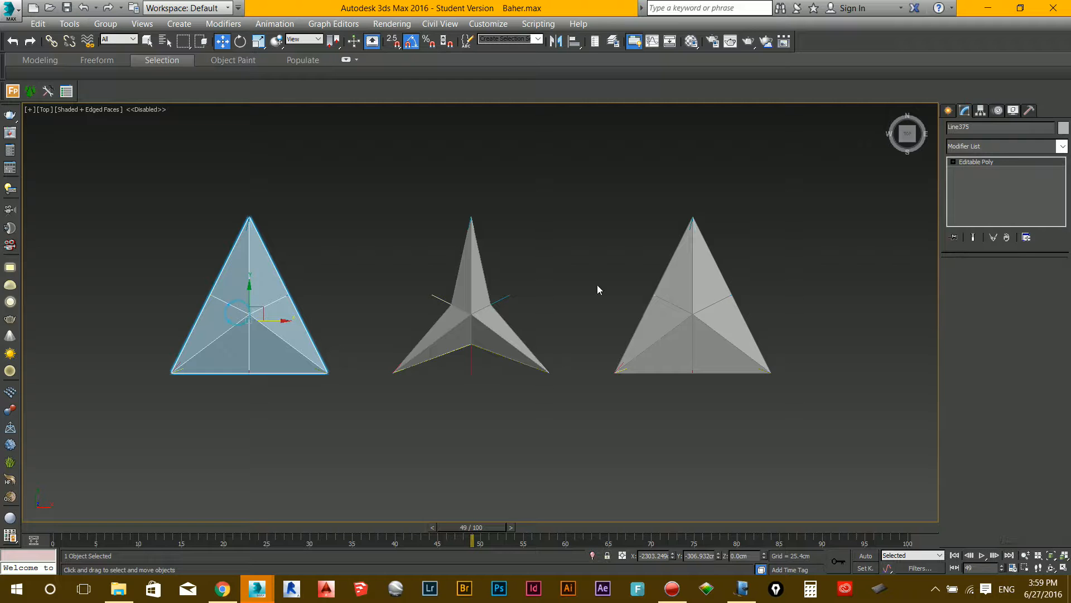
key(1)
scroll(268, 304, up, 5)
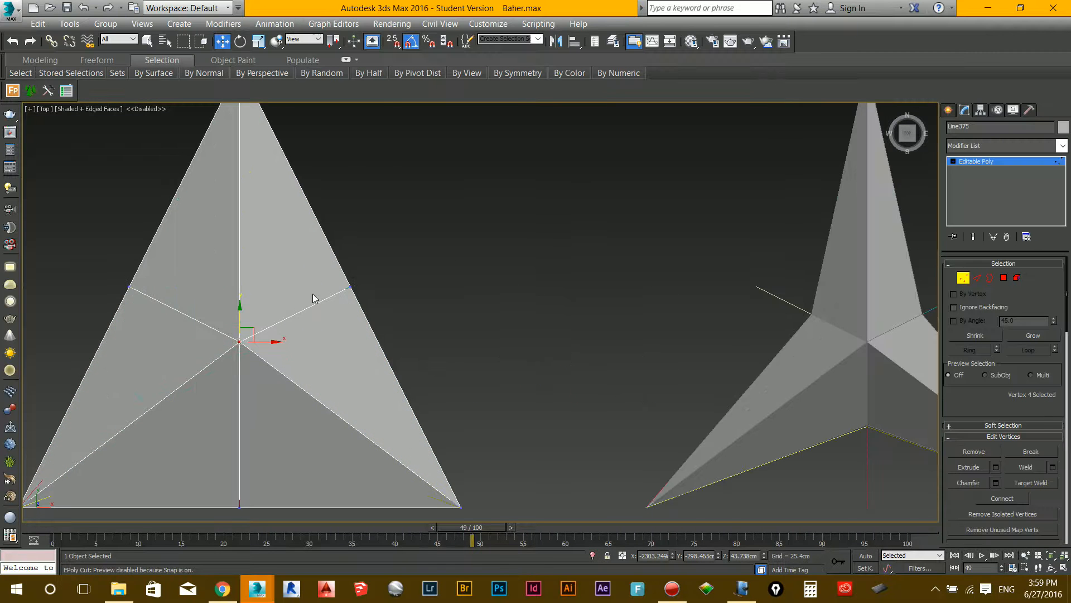
key(F3)
key(F3)
key(F3)
scroll(424, 279, down, 4)
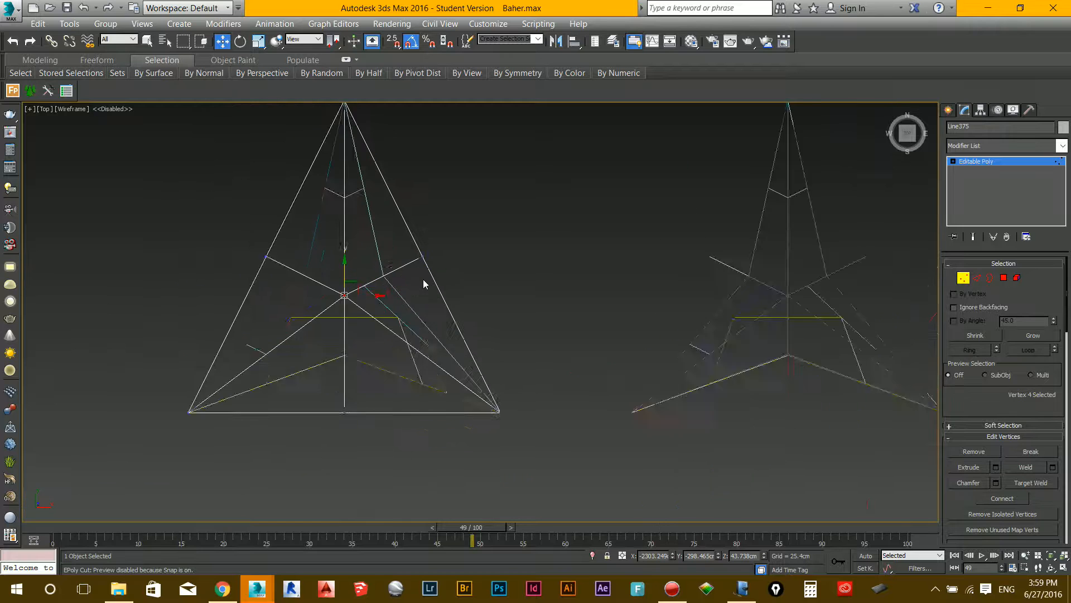
With 2.5D snapping, move the leftmost copy's three side-midpoint vertices inward onto the innermost construction-line corners, and leave Vertex level.
drag(459, 225, 412, 272)
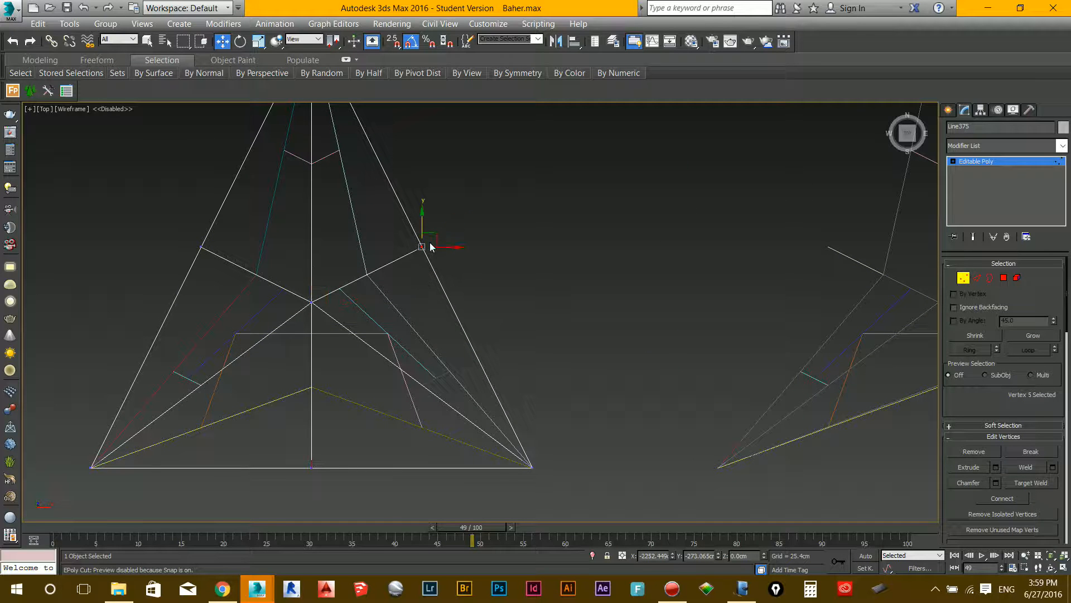
key(s)
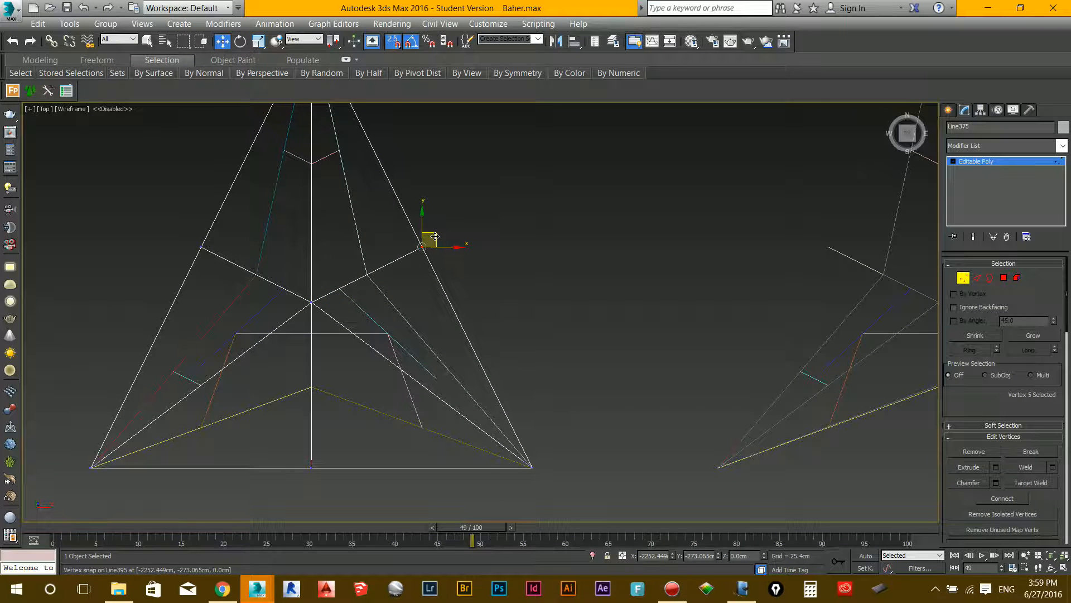
drag(428, 239, 342, 286)
drag(329, 486, 306, 440)
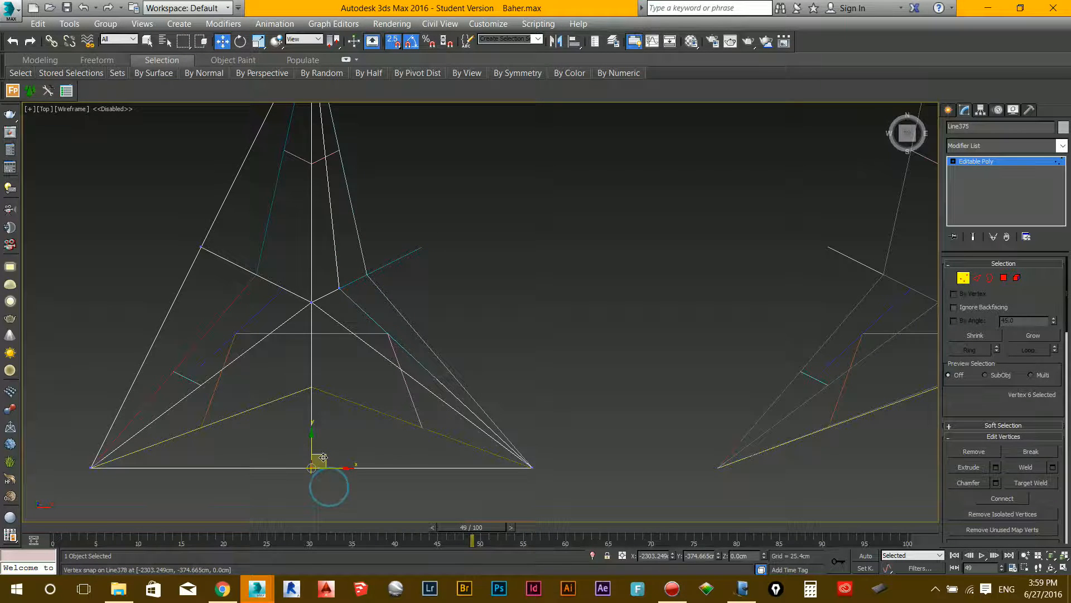
drag(322, 455, 310, 333)
drag(226, 226, 167, 267)
drag(216, 241, 284, 287)
scroll(323, 355, down, 5)
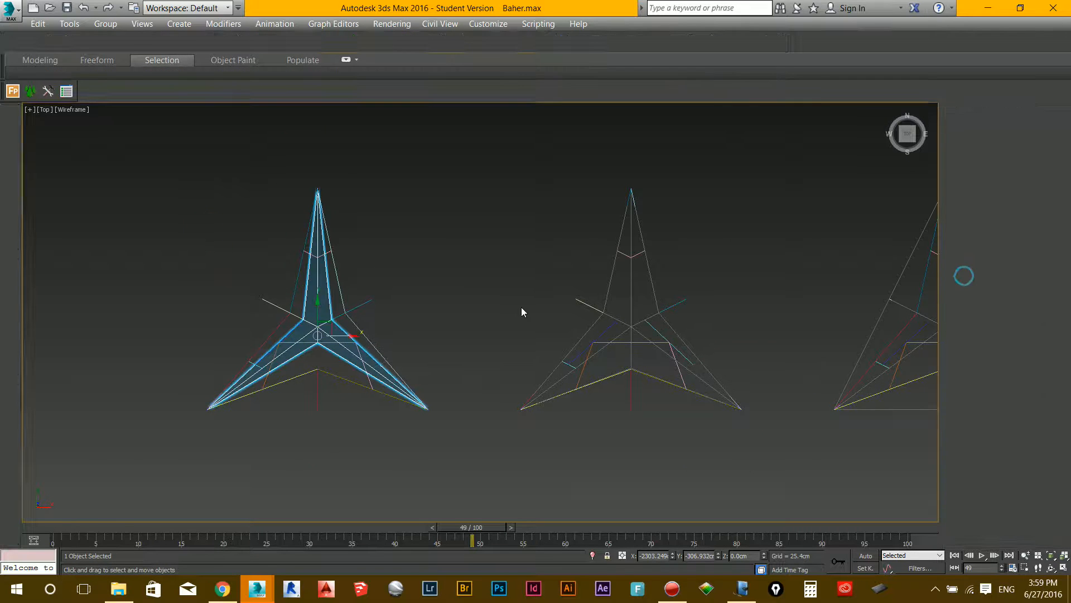
click(435, 316)
Show the leftmost copy shaded with edged faces in the perspective view and open it at Vertex level.
key(F3)
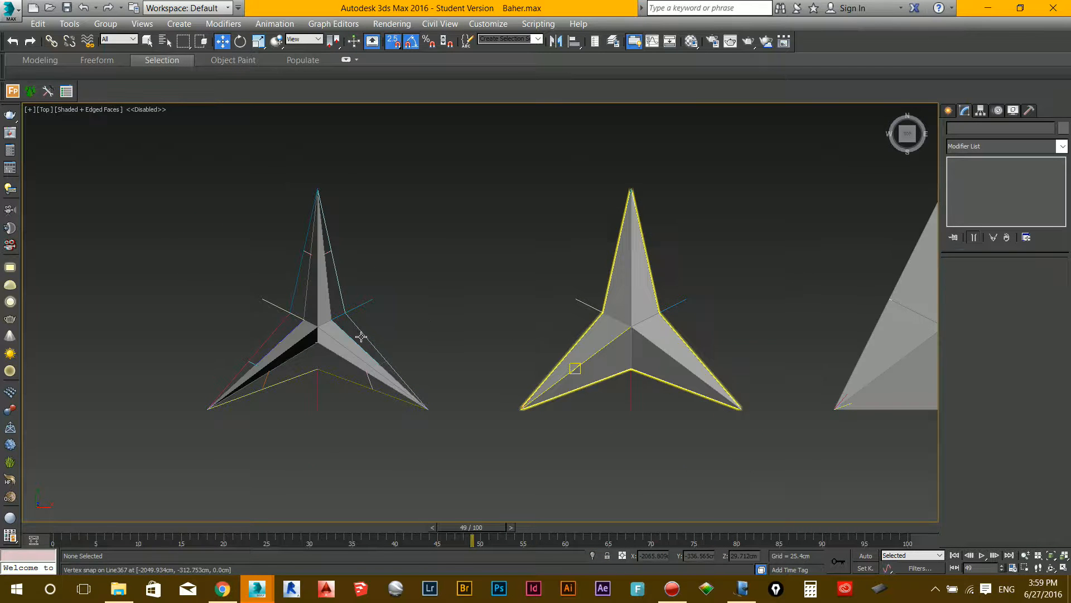
scroll(432, 340, down, 2)
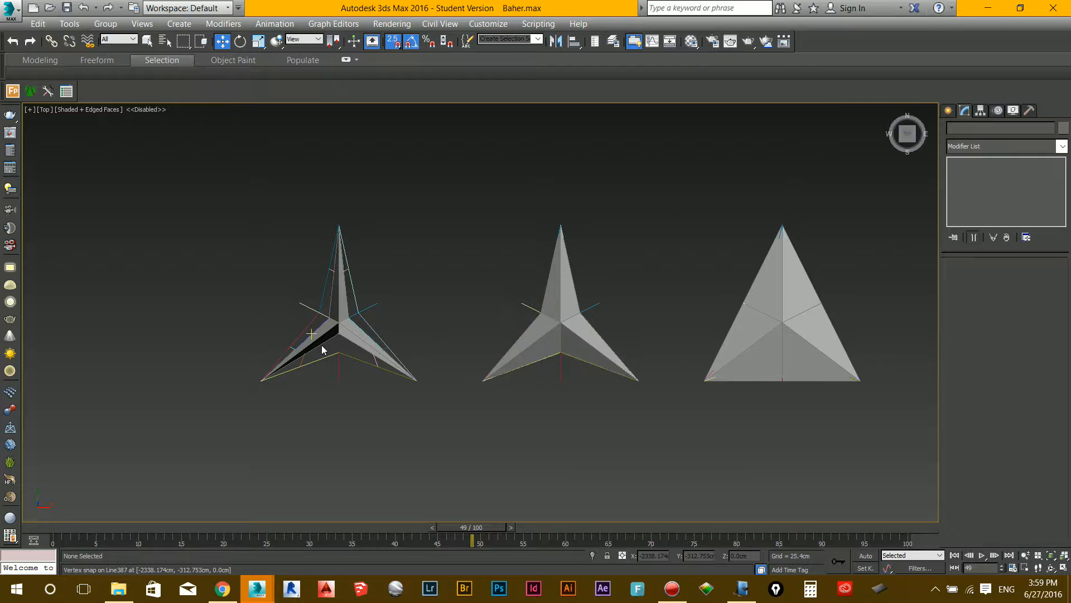
key(p)
alt+middle_drag(350, 311, 375, 258)
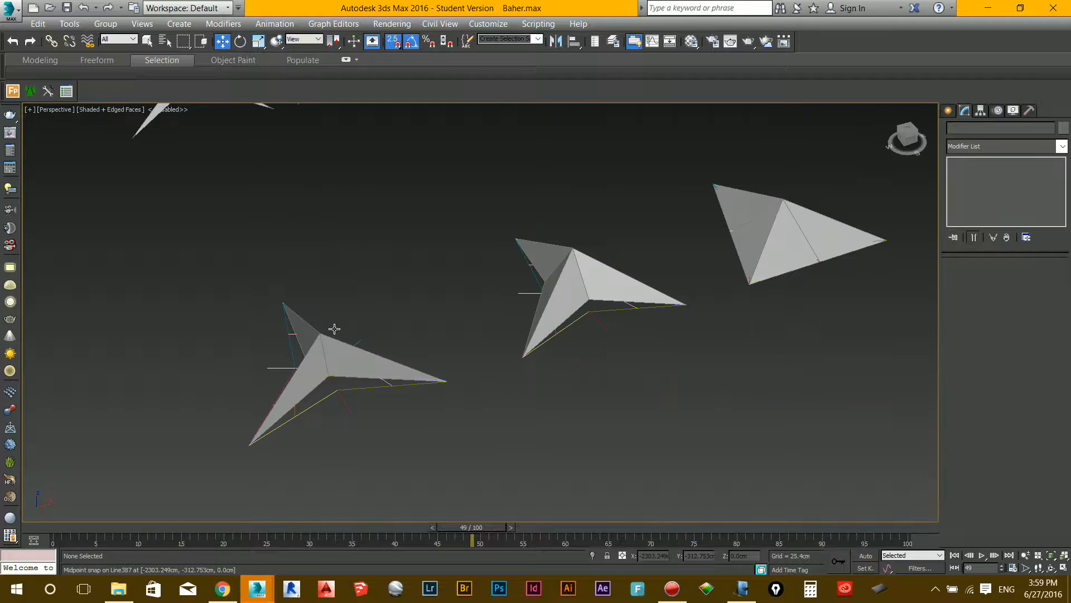
scroll(334, 329, up, 4)
click(328, 355)
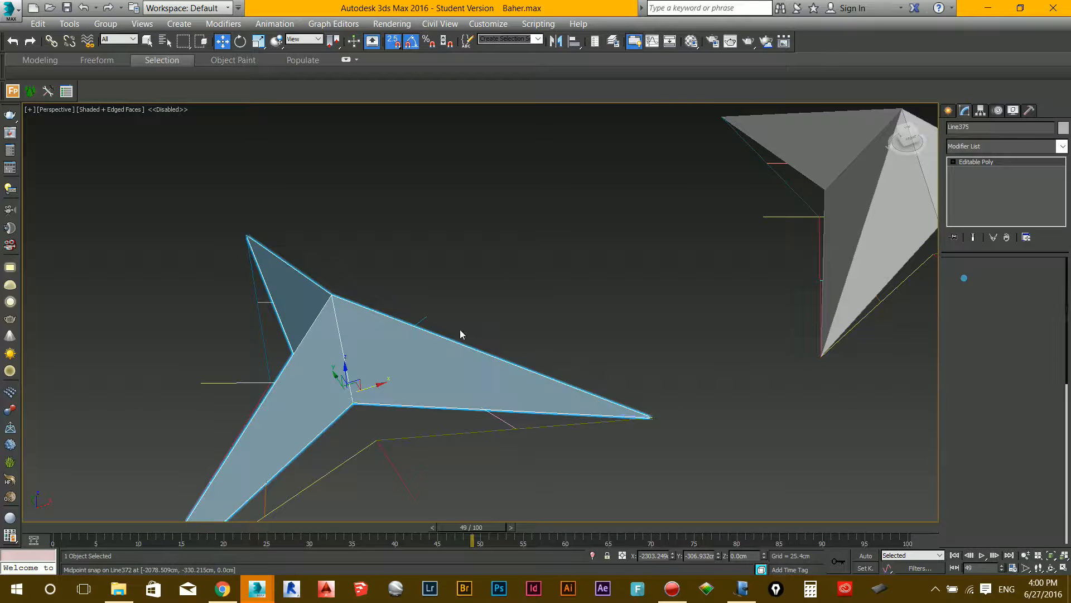
key(1)
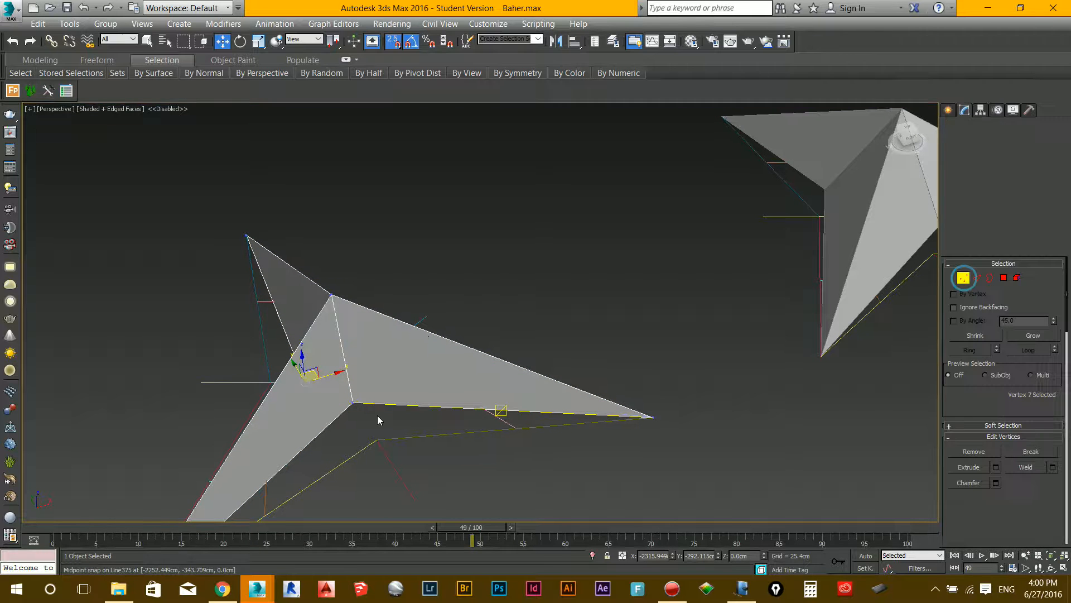
Select the leftmost copy's three inner corner vertices and its apex, and raise them vertically, finishing with about 10.3 cm in the front view.
click(344, 398)
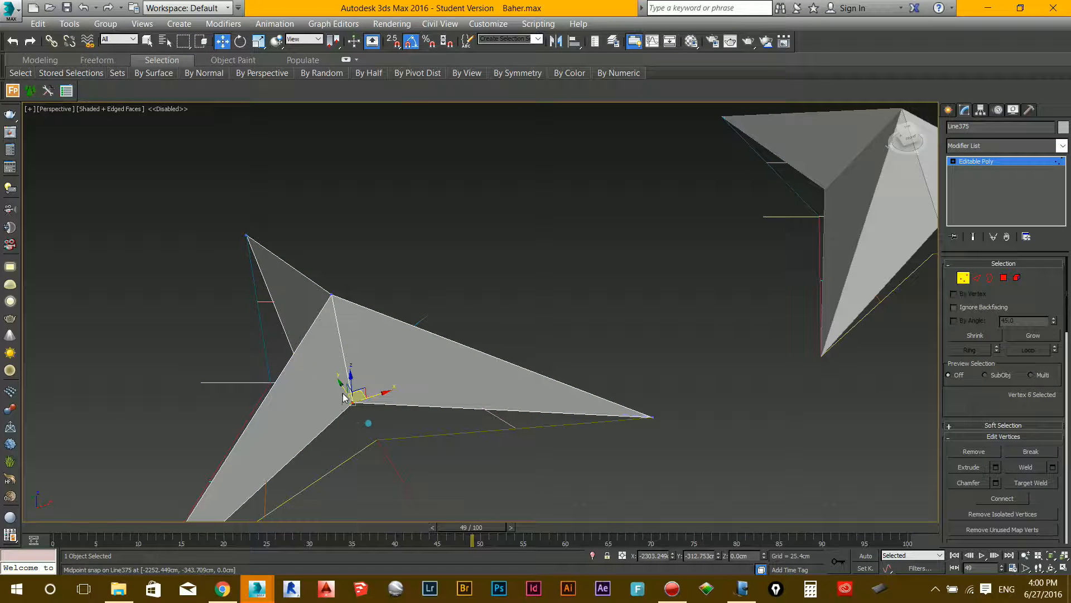
ctrl+click(329, 294)
mouse_move(515, 340)
alt+middle_down()
mouse_move(446, 350)
mouse_move(346, 246)
alt+middle_up()
ctrl+click(315, 231)
alt+middle_drag(318, 282, 502, 441)
ctrl+drag(538, 411, 538, 411)
drag(545, 365, 546, 338)
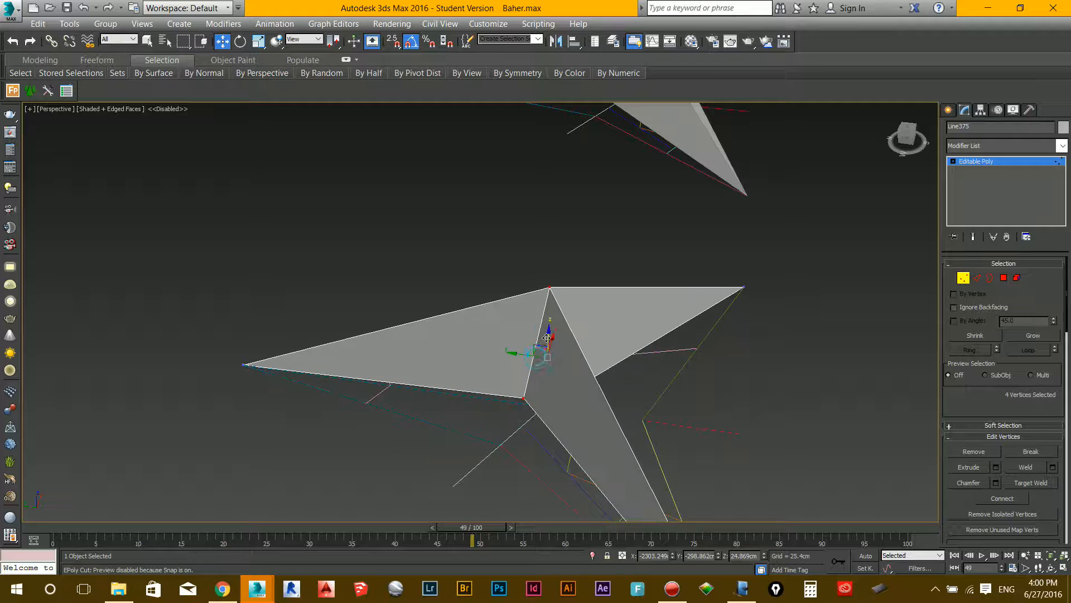
key(f)
middle_drag(283, 313, 491, 343)
drag(323, 286, 333, 277)
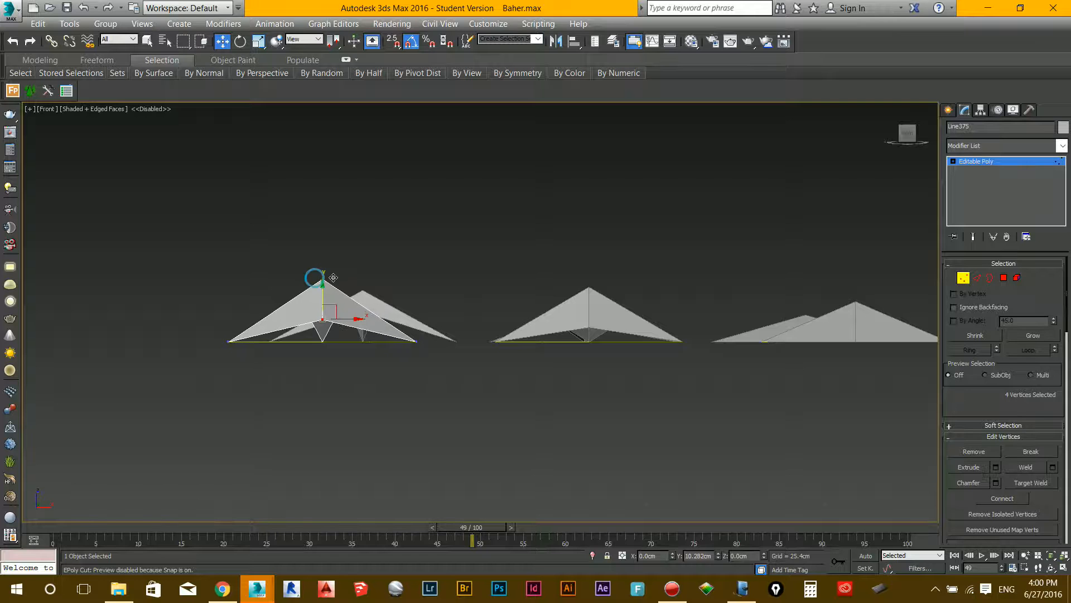
click(458, 287)
Return to the top view, leave the leftmost copy's Vertex level and deselect it.
key(p)
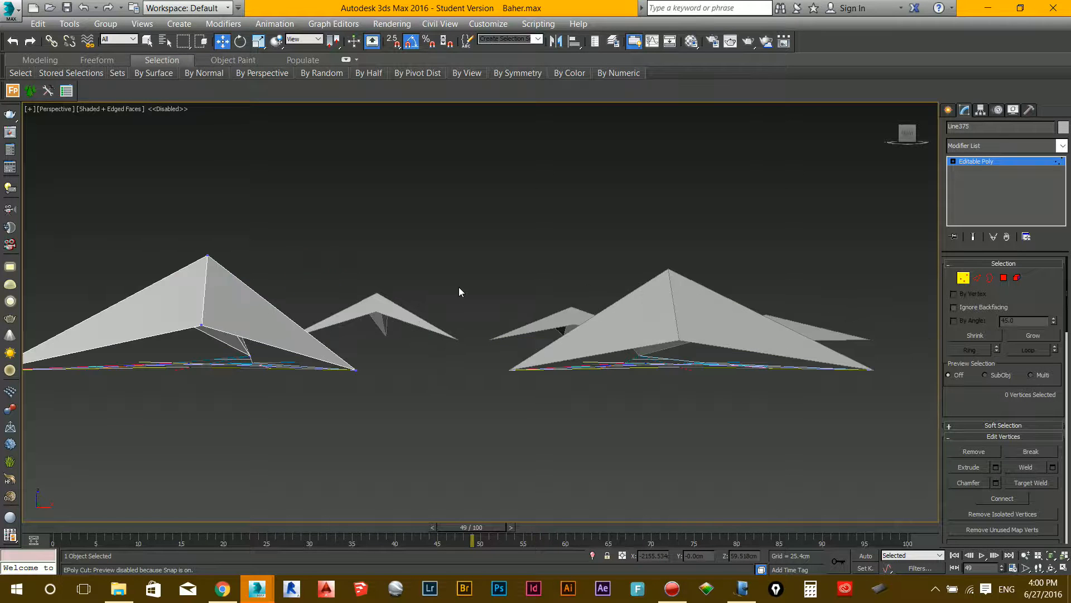
scroll(451, 288, down, 3)
alt+middle_drag(444, 288, 420, 344)
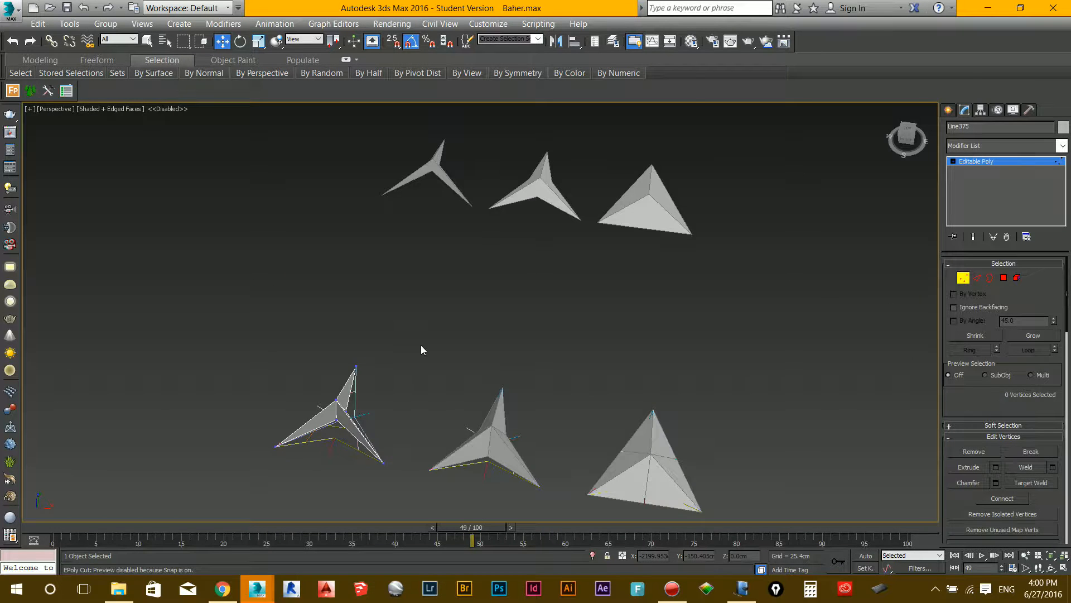
key(t)
scroll(422, 349, down, 6)
scroll(422, 349, up, 5)
click(964, 277)
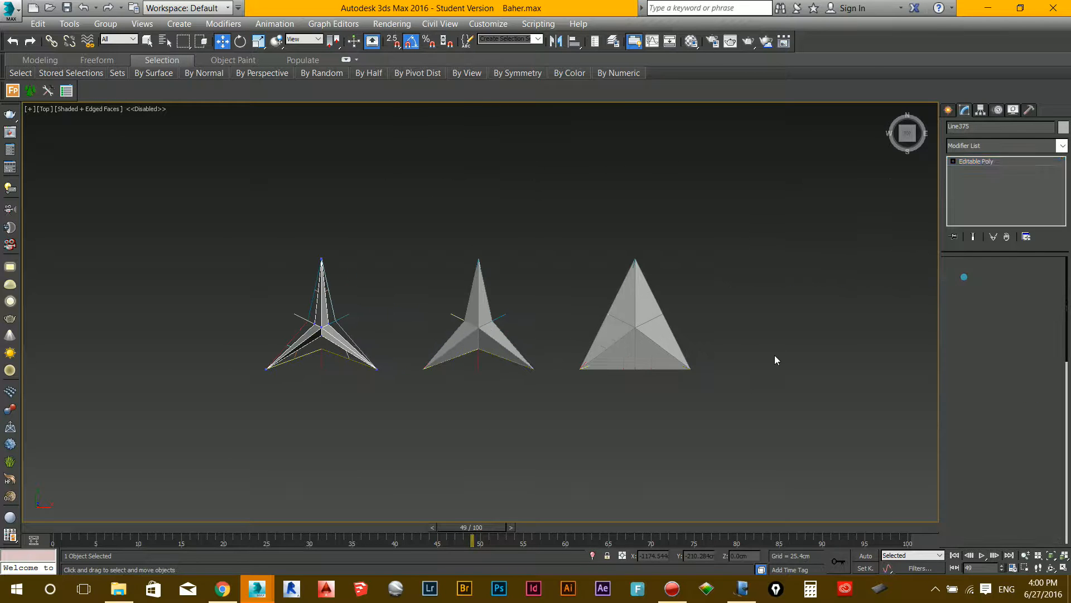
click(774, 354)
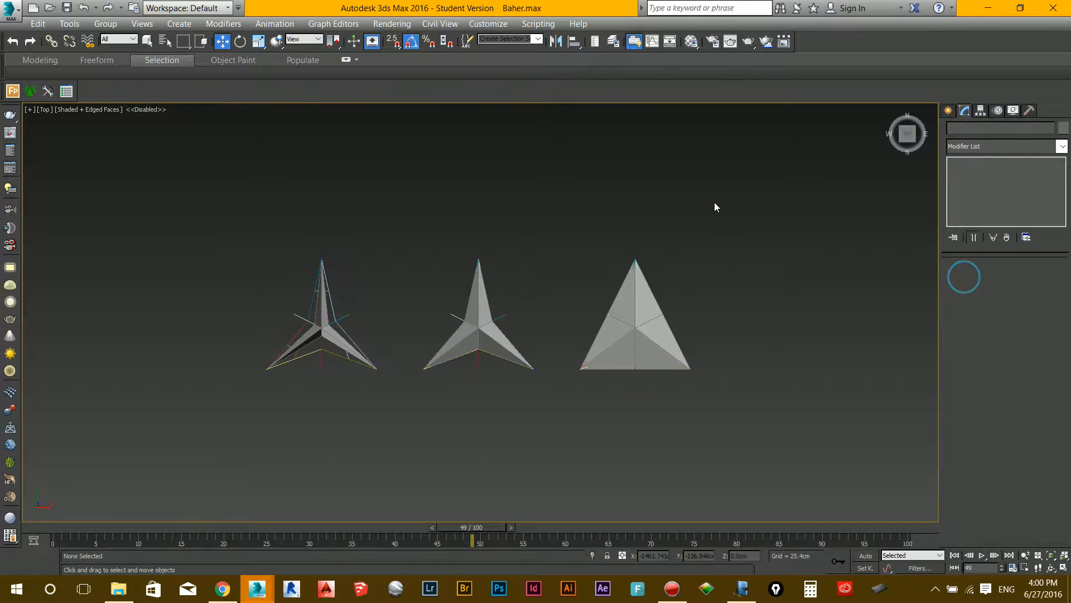
Review the row of three panel opening states from above, together with the other panel sets and the facade strip.
scroll(686, 335, up, 3)
middle_drag(614, 380, 652, 377)
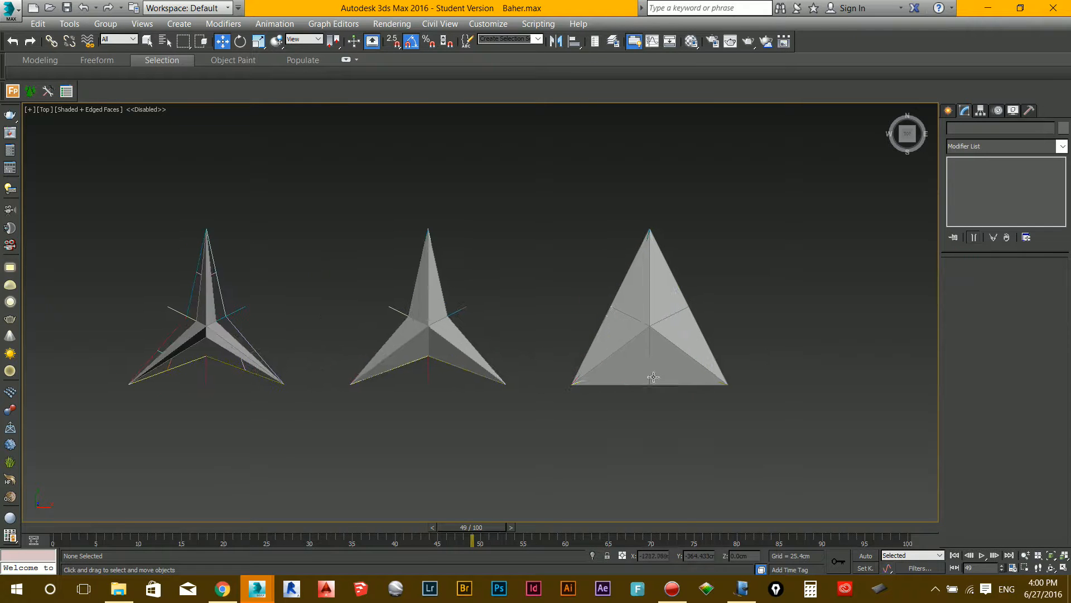
scroll(222, 408, down, 2)
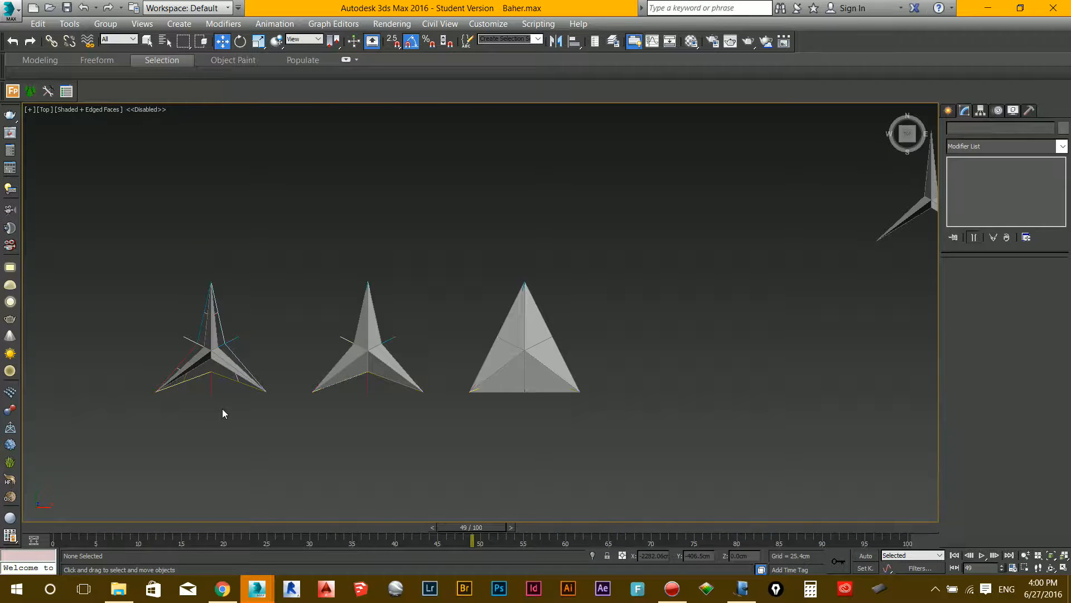
scroll(222, 408, down, 3)
middle_drag(222, 408, 353, 375)
scroll(351, 375, down, 2)
scroll(351, 380, down, 2)
scroll(620, 351, up, 4)
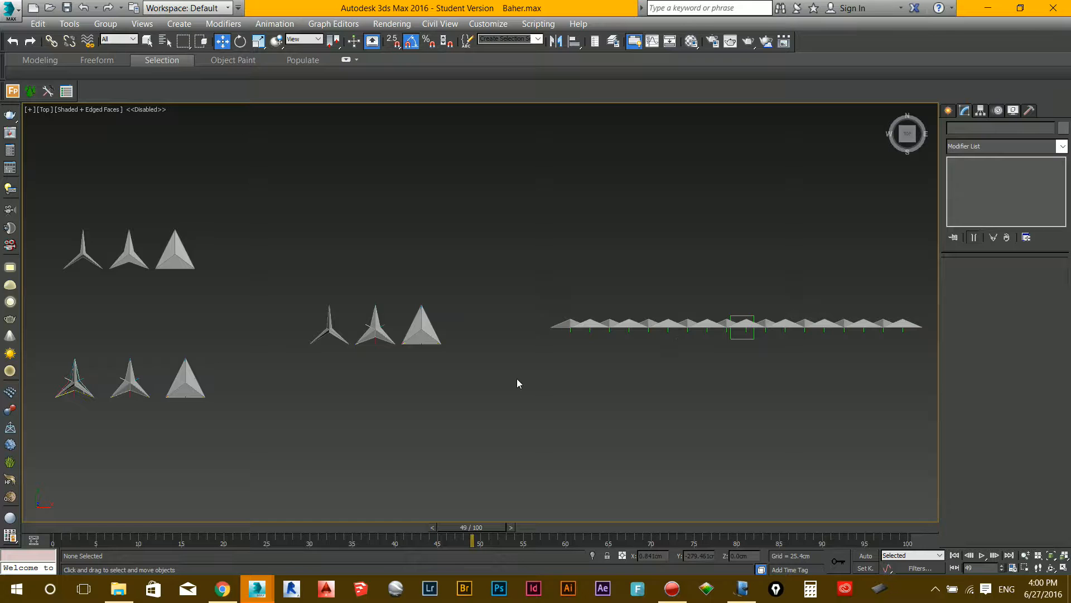
Examine the assembled facade's grid of folding panels up close in the front view.
key(f)
scroll(516, 377, down, 3)
middle_drag(789, 258, 585, 309)
scroll(694, 288, up, 2)
scroll(684, 295, down, 2)
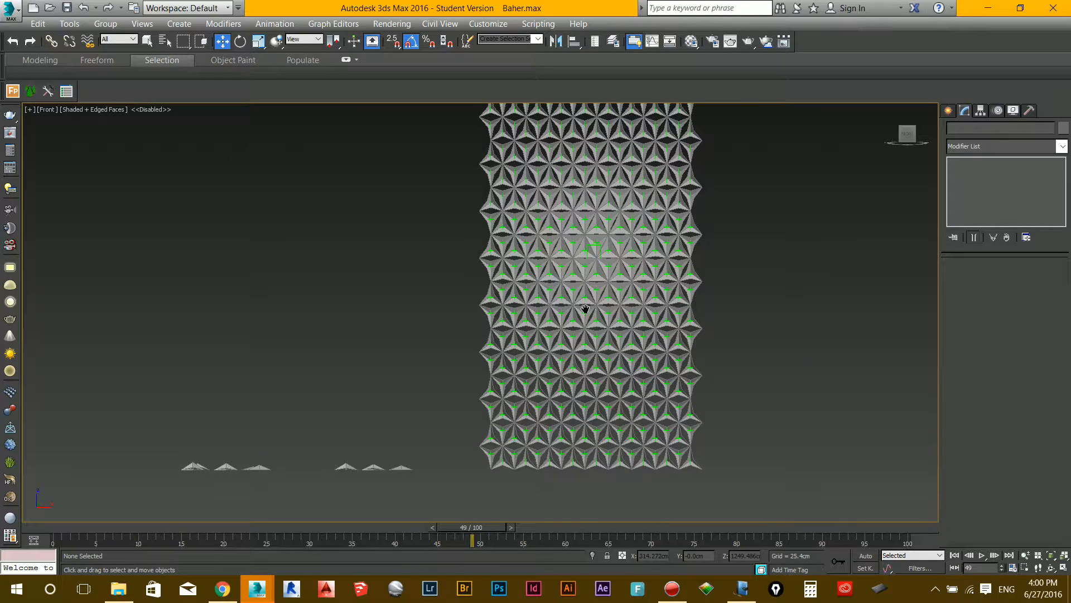
scroll(590, 248, up, 6)
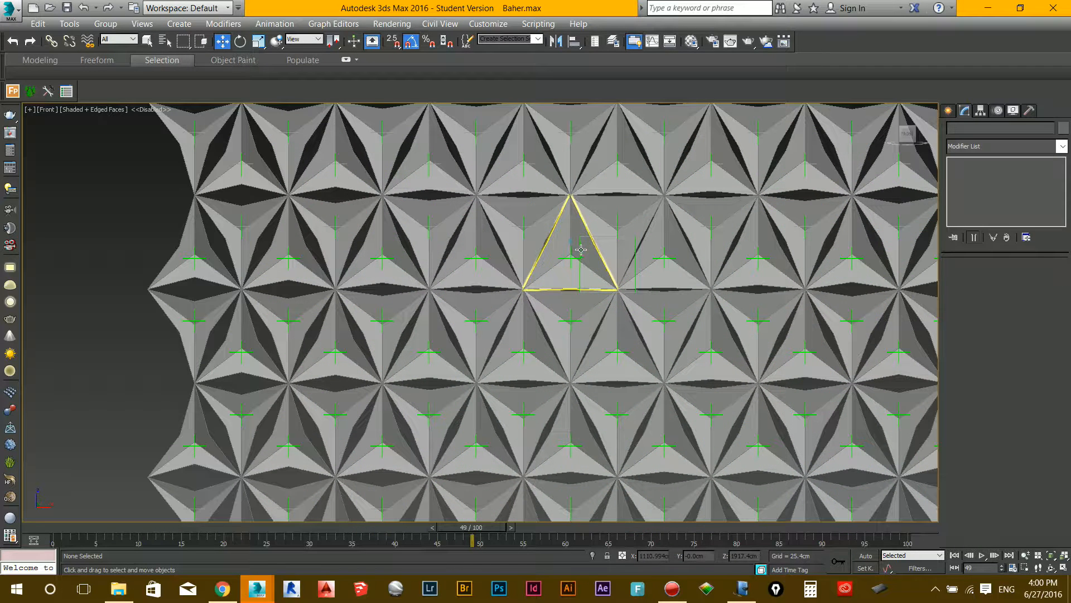
Switch to wireframe to select the dummy helper among the facade panels, return to shaded display, and move the dummy across the facade.
click(581, 250)
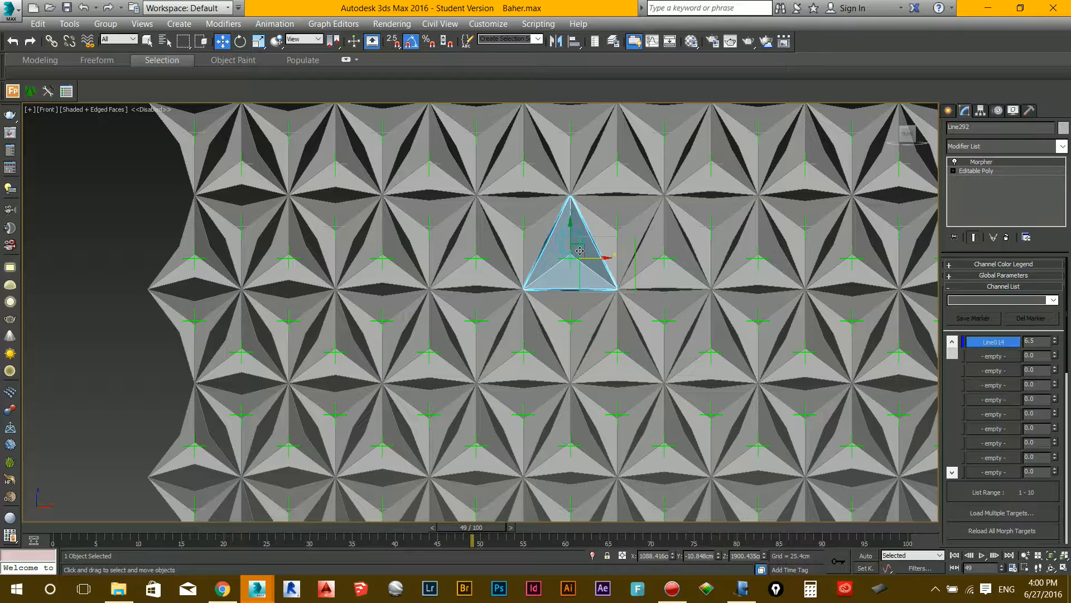
key(F3)
click(626, 243)
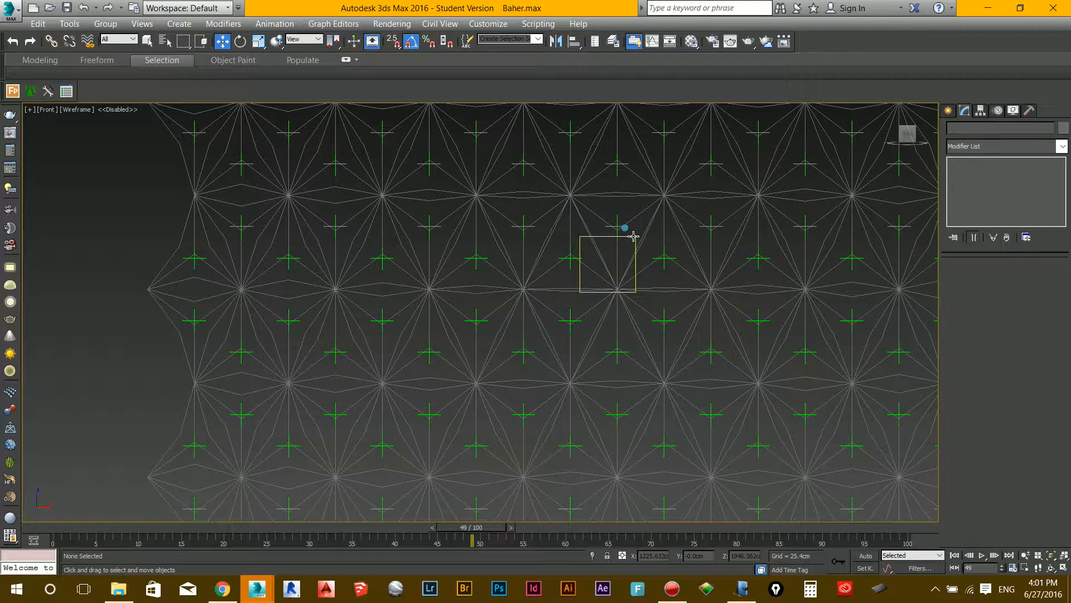
click(633, 236)
key(F3)
scroll(608, 246, down, 10)
scroll(608, 245, down, 3)
scroll(569, 276, up, 3)
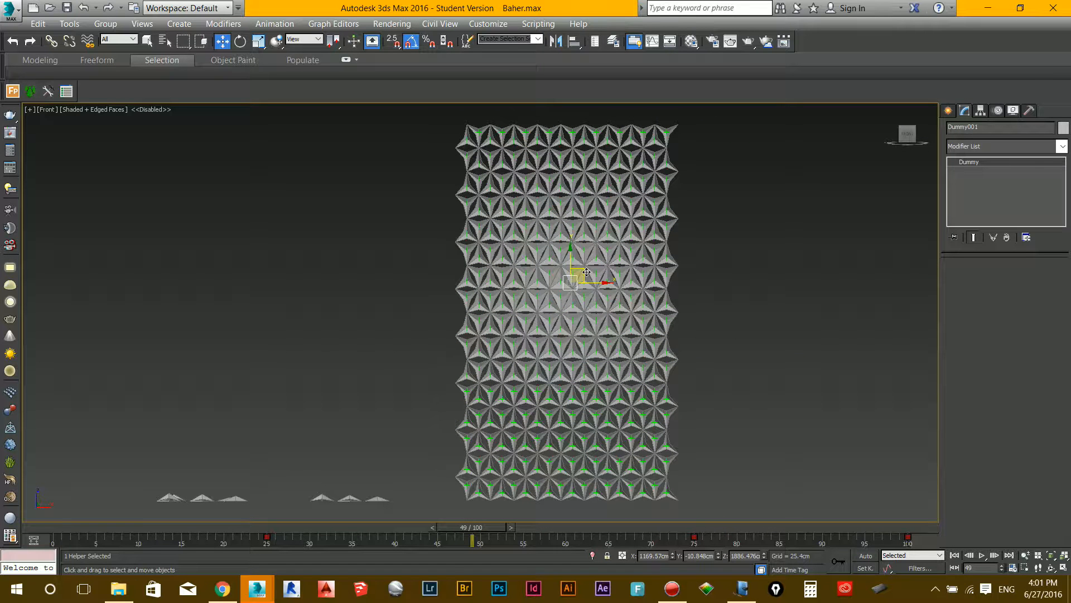
drag(566, 312, 518, 393)
drag(539, 348, 746, 269)
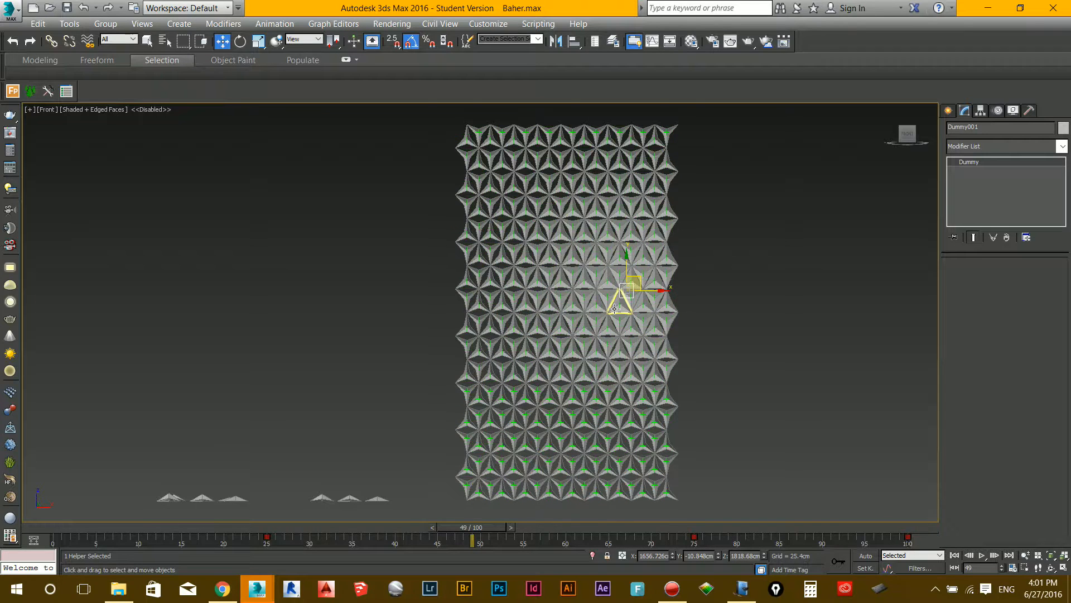
Examine the panels around the moved dummy up close in the front view and clear the selection.
scroll(615, 307, up, 2)
scroll(615, 307, up, 4)
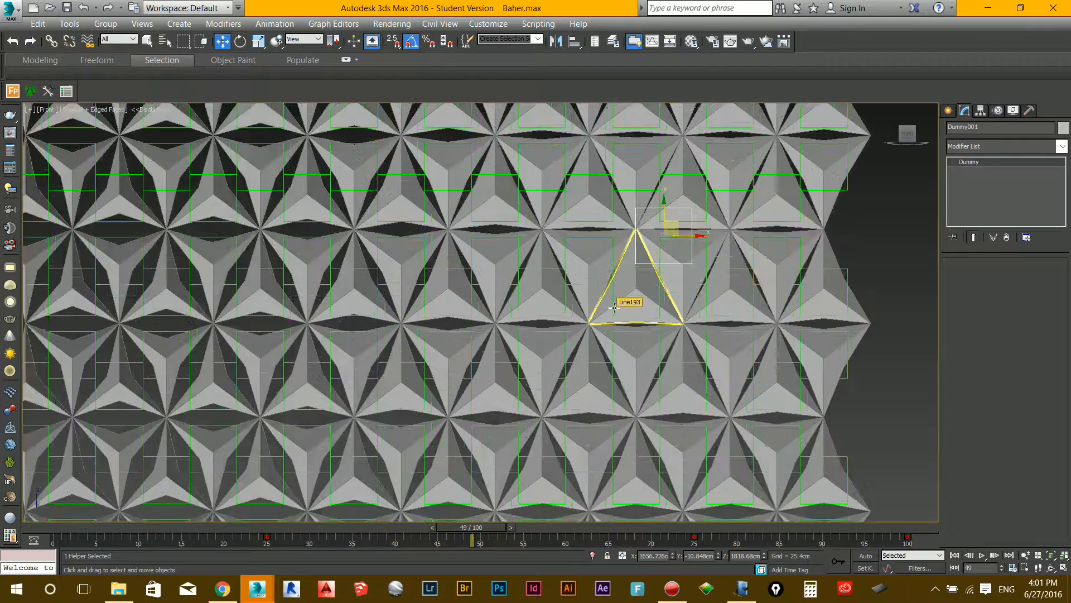
scroll(614, 307, down, 7)
click(693, 360)
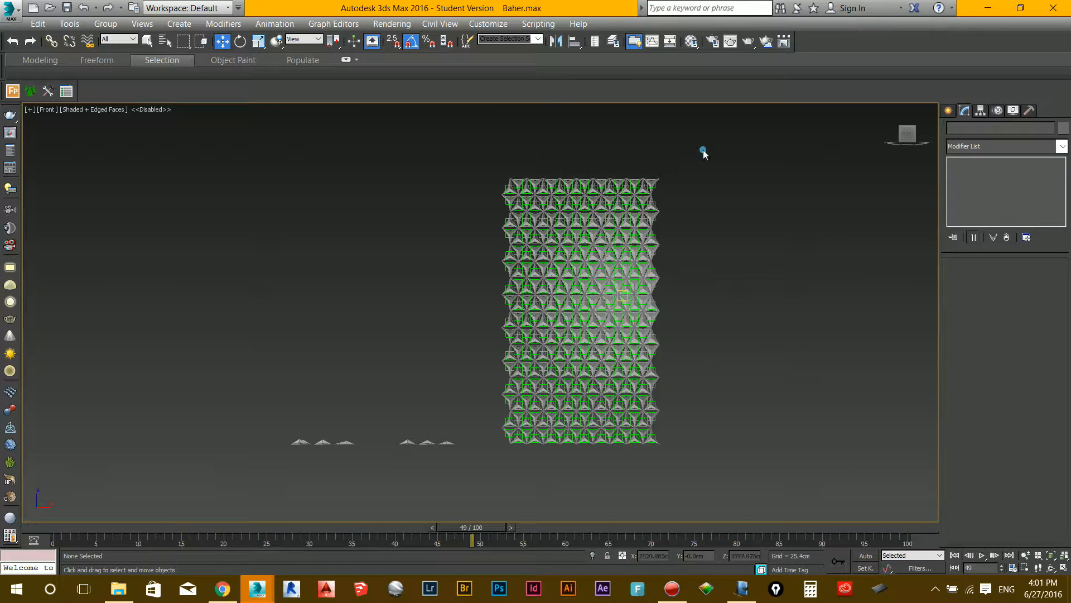
Select the entire assembled facade with its helpers in the front view and delete it.
drag(702, 150, 531, 383)
drag(513, 421, 493, 475)
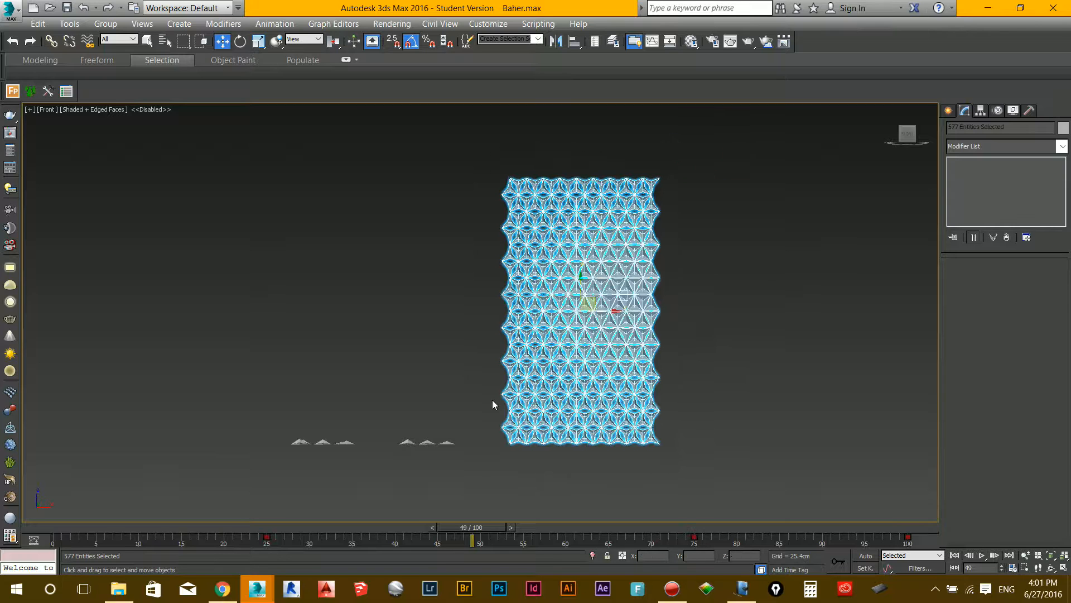
key(Delete)
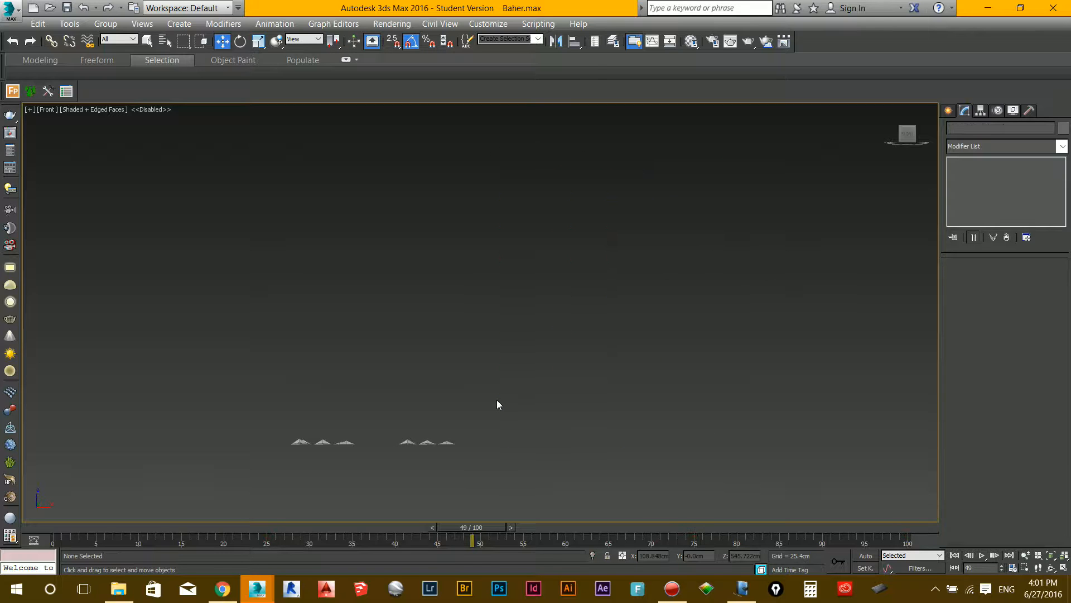
In the top view, apply a Morpher modifier to the closed pyramid in the lower row of three panels.
key(t)
middle_drag(388, 361, 542, 316)
middle_drag(424, 331, 564, 315)
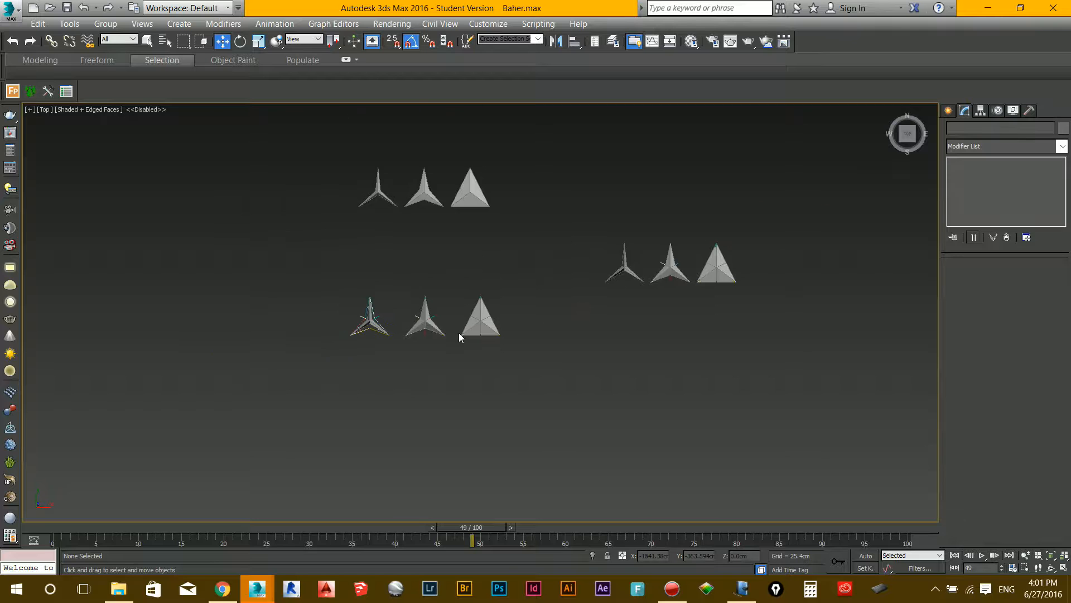
scroll(459, 336, up, 5)
click(518, 298)
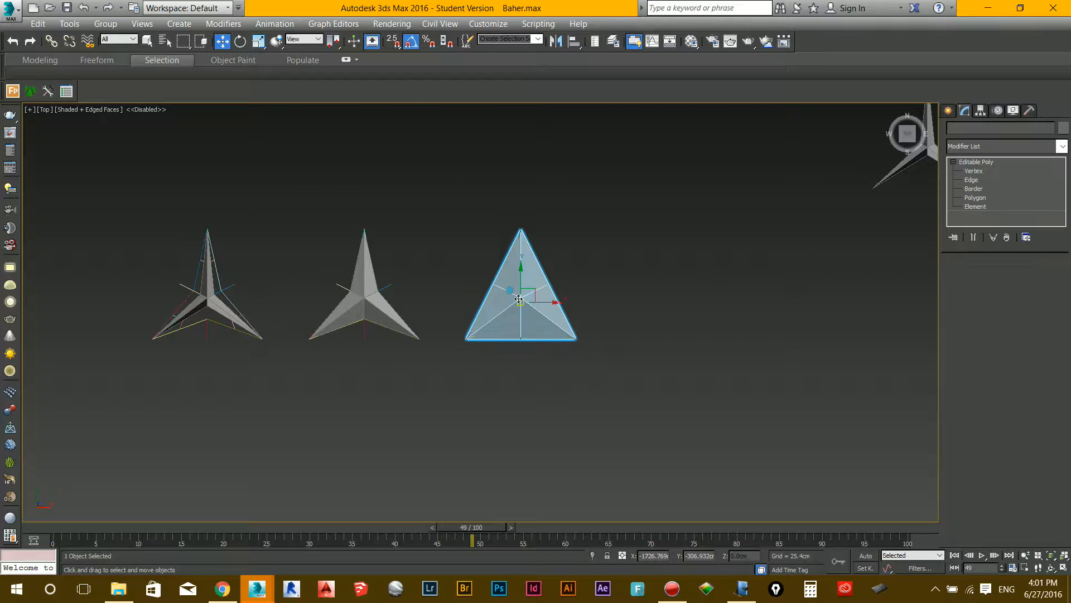
click(954, 162)
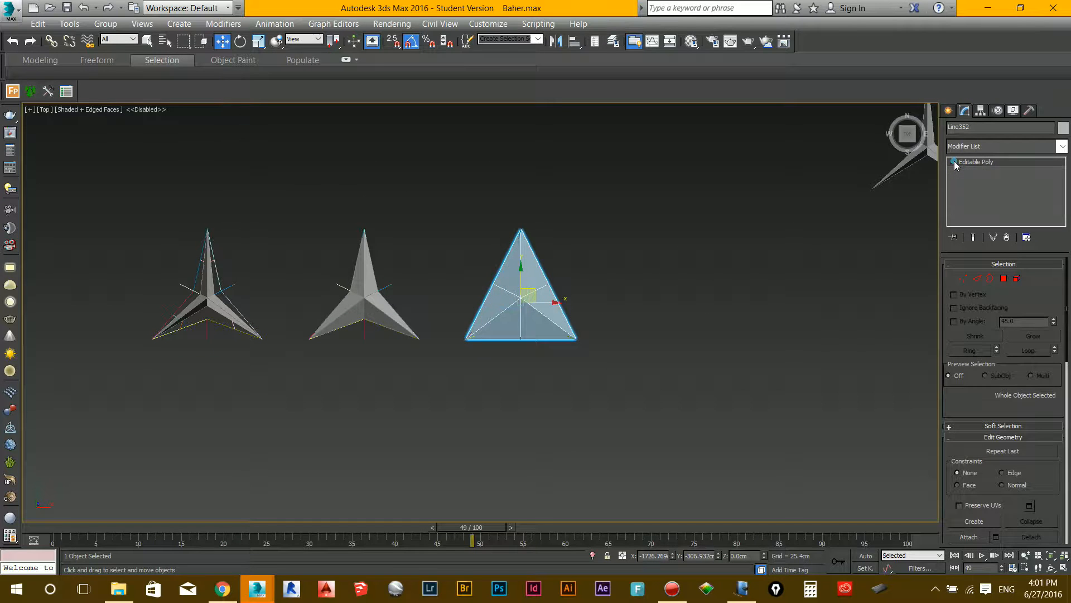
click(990, 146)
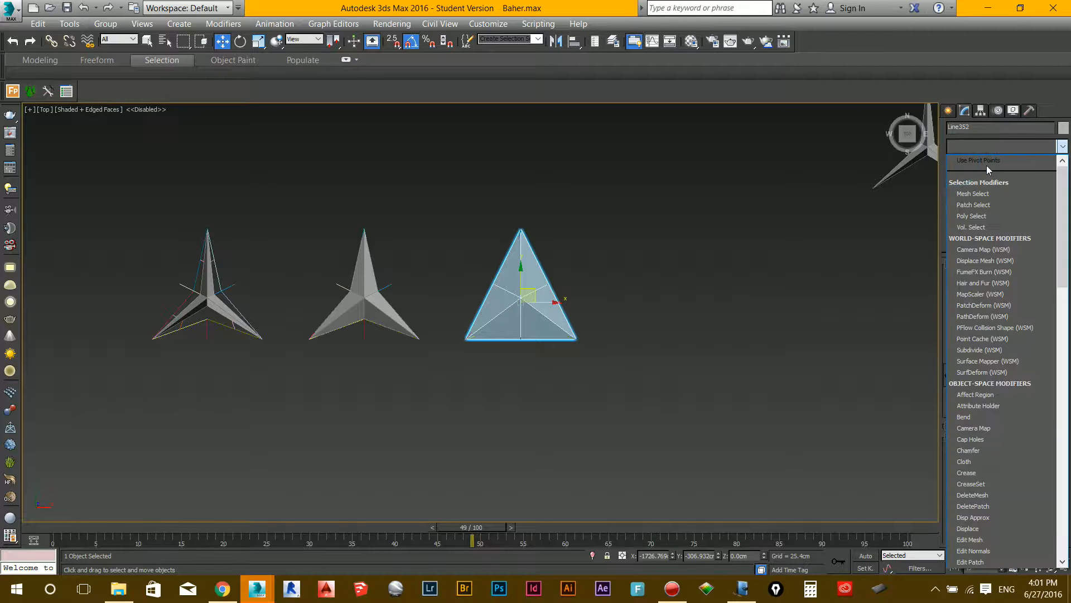
text(mo)
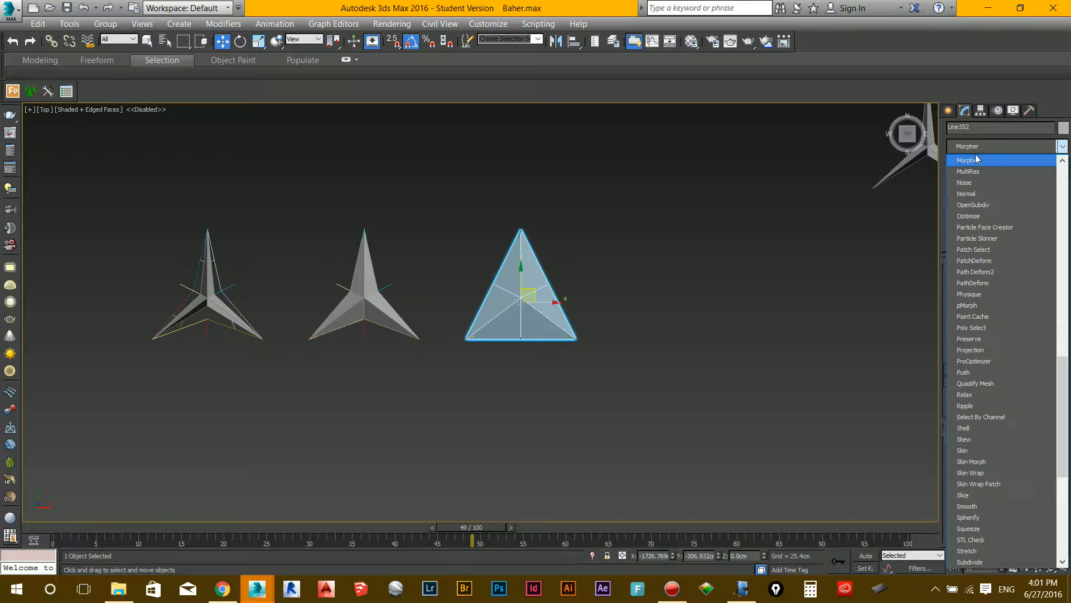
click(968, 161)
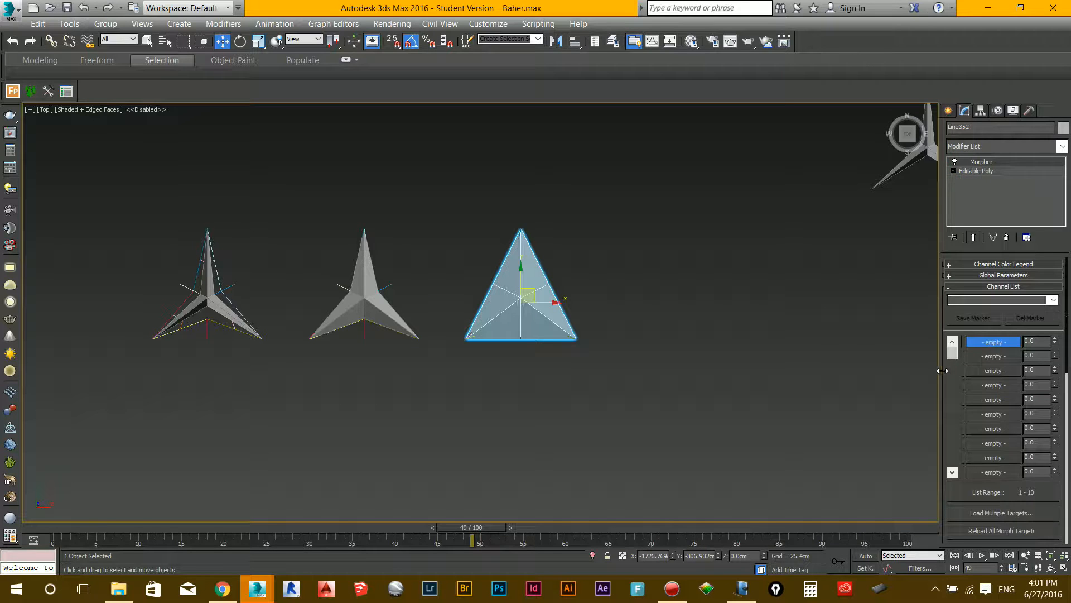
Load the middle, half-open panel from the scene as the target of the Morpher's first channel.
scroll(973, 407, down, 2)
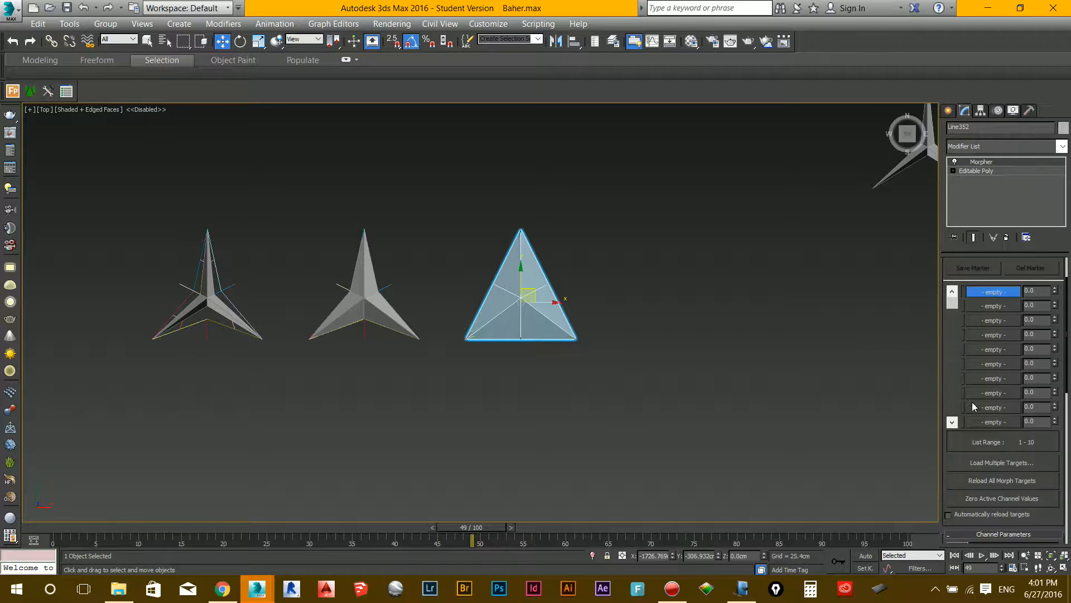
click(950, 316)
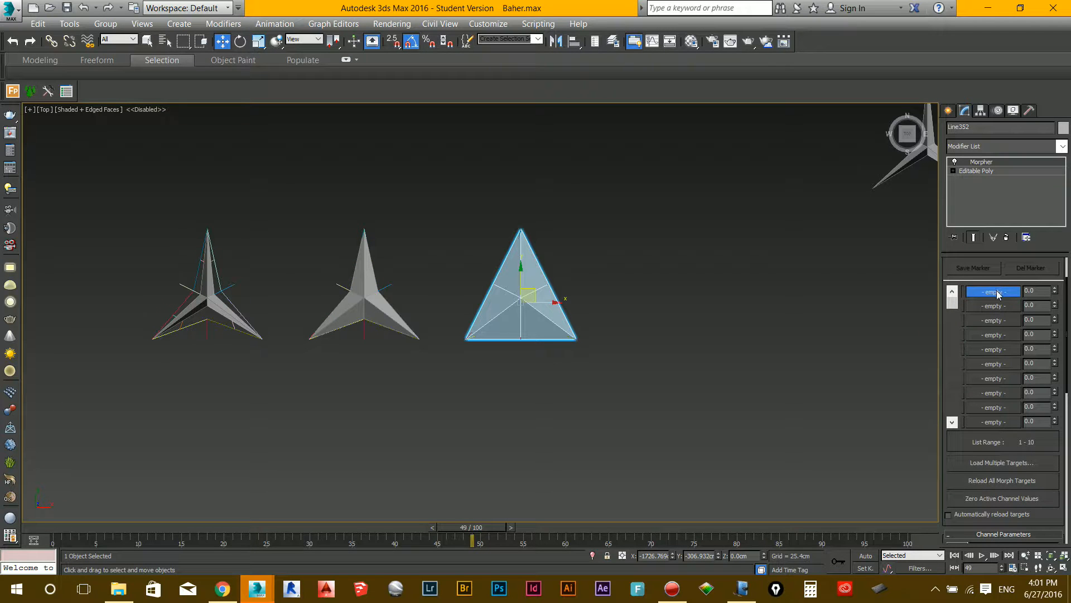
scroll(988, 289, up, 1)
right_click(993, 309)
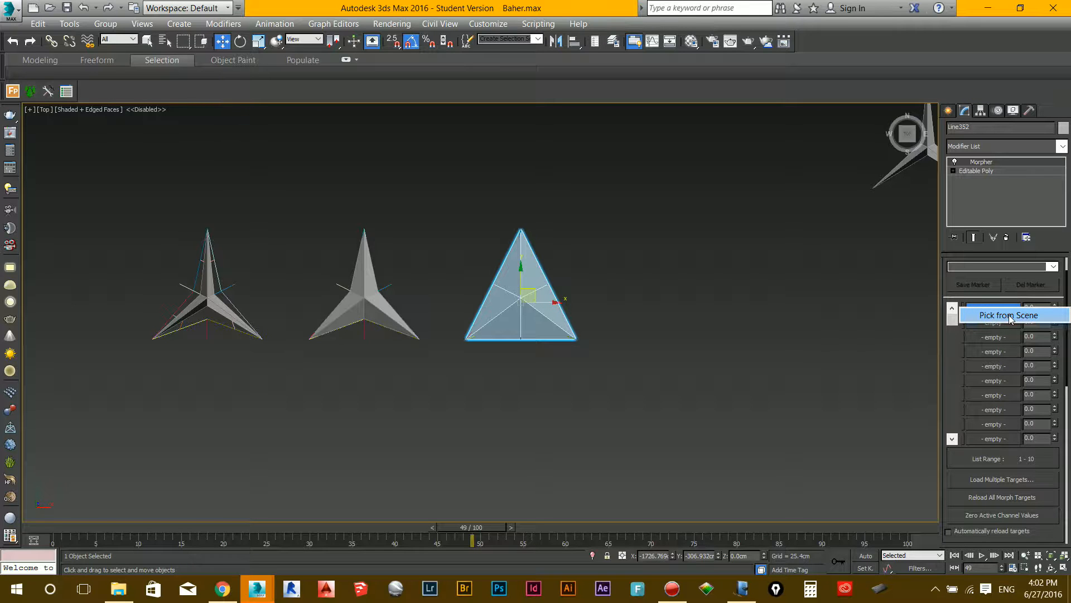
click(1009, 315)
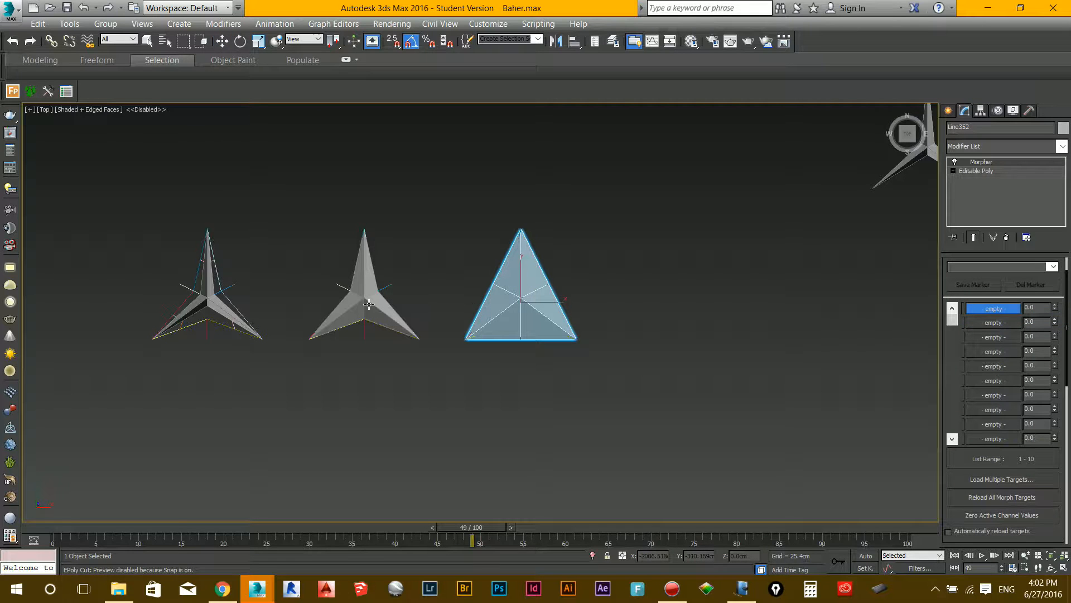
click(368, 304)
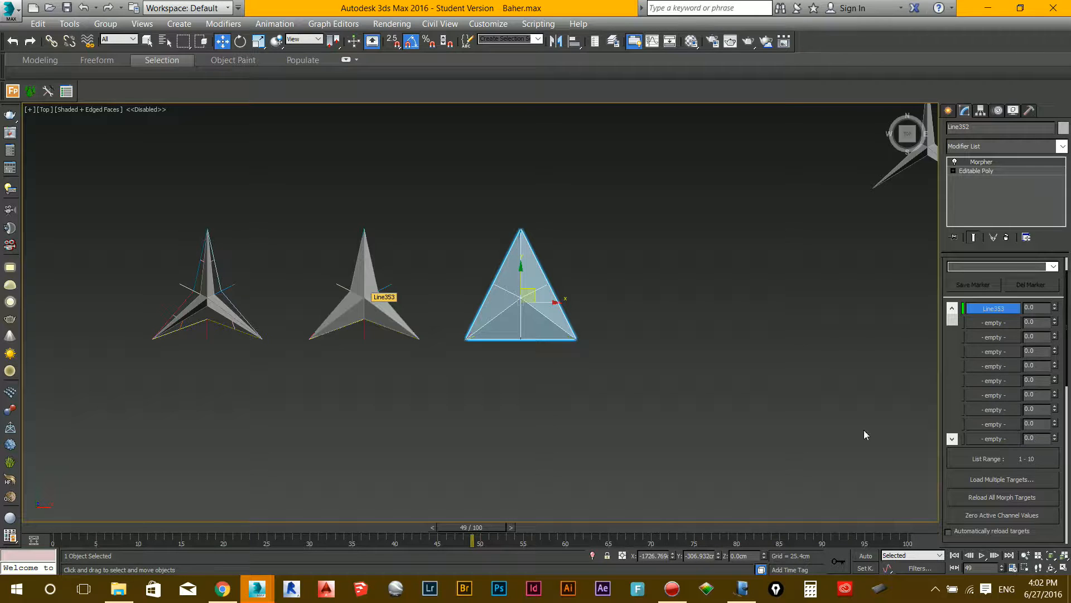
Load the leftmost, most folded panel from the scene as the second Morpher channel's target and deselect the pyramid.
right_click(995, 323)
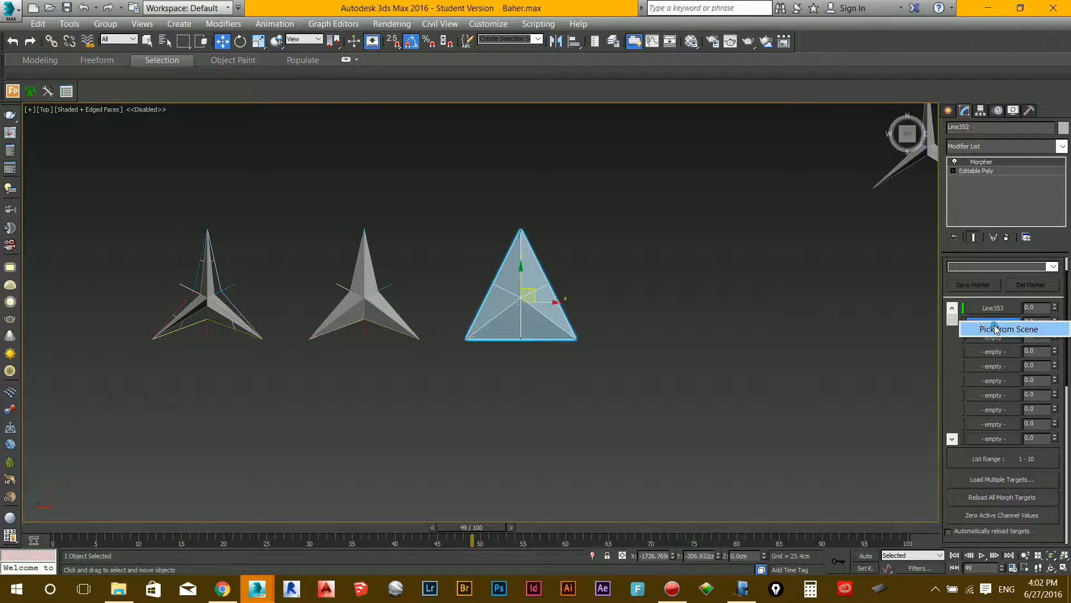
click(996, 329)
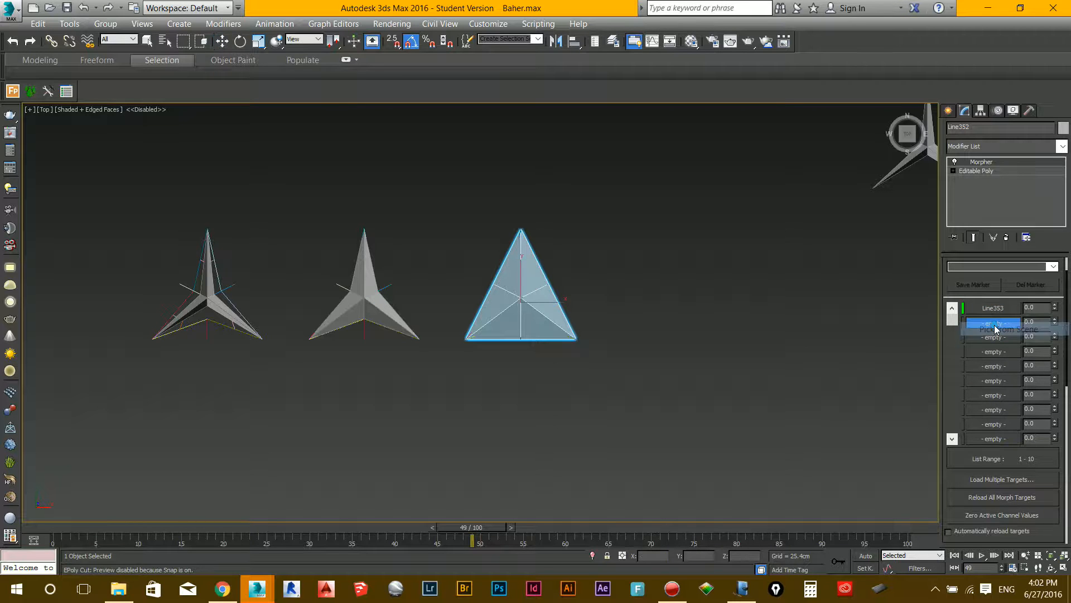
click(207, 300)
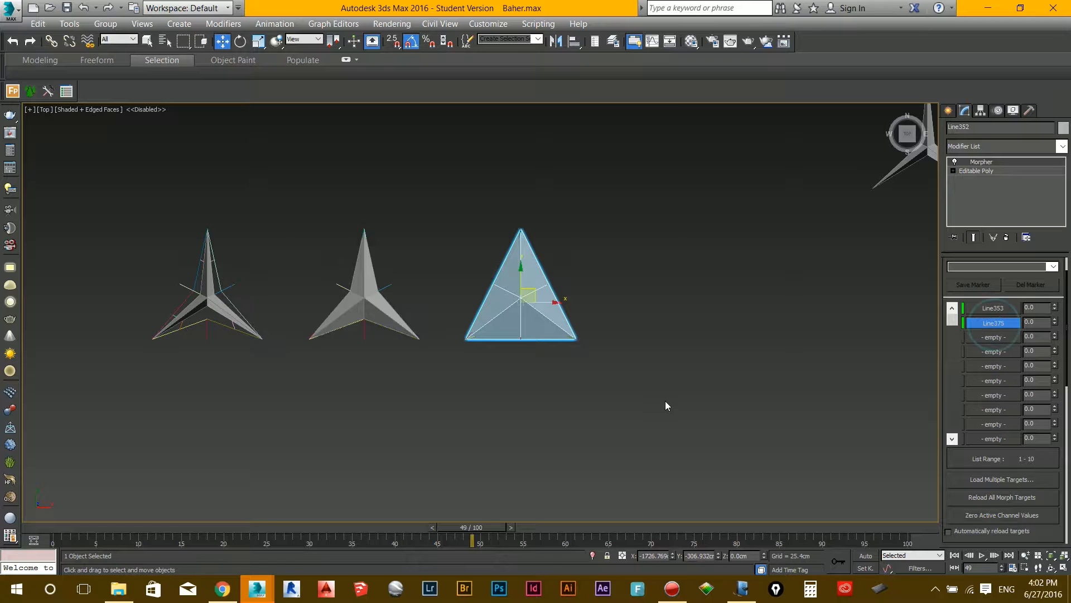
click(677, 375)
scroll(393, 323, down, 3)
click(381, 324)
scroll(381, 324, up, 4)
click(363, 388)
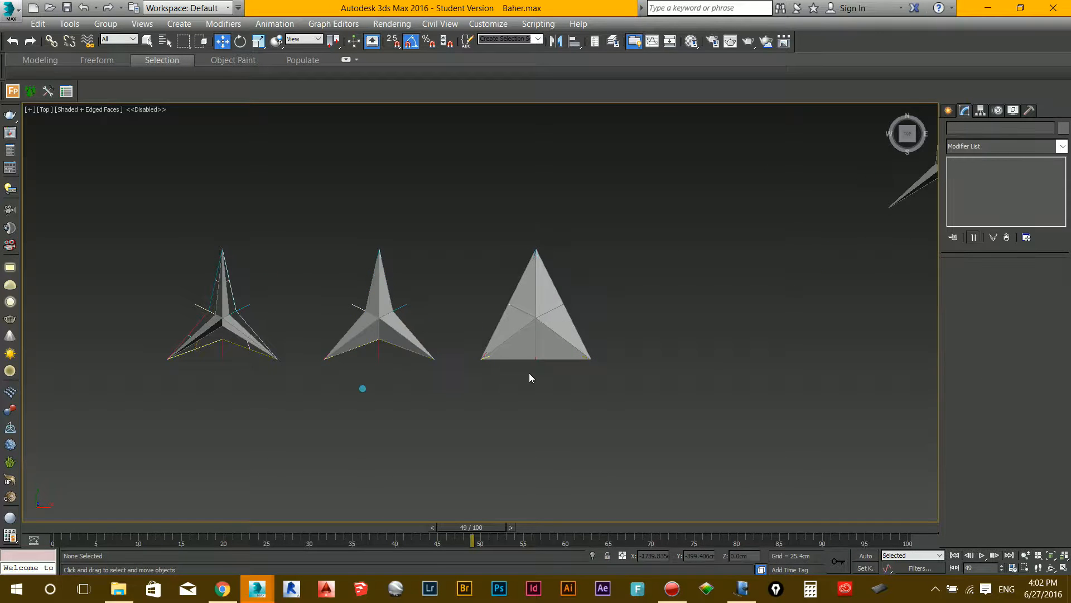
Select the closed pyramid together with its overlapping lines and move them to empty space well away from the panel rows.
scroll(529, 375, down, 4)
middle_drag(516, 367, 485, 271)
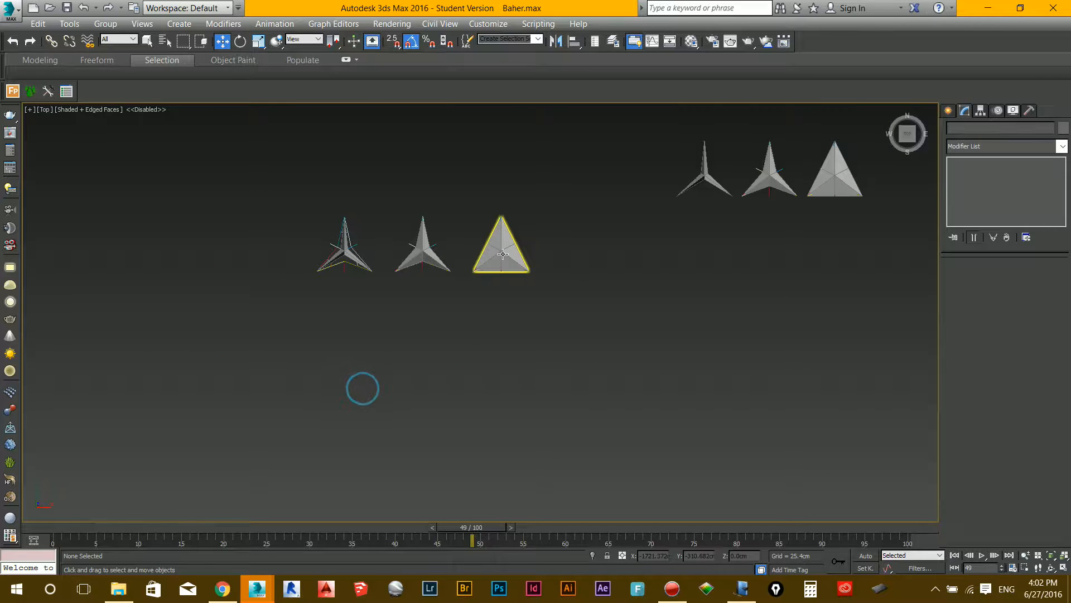
drag(582, 177, 463, 301)
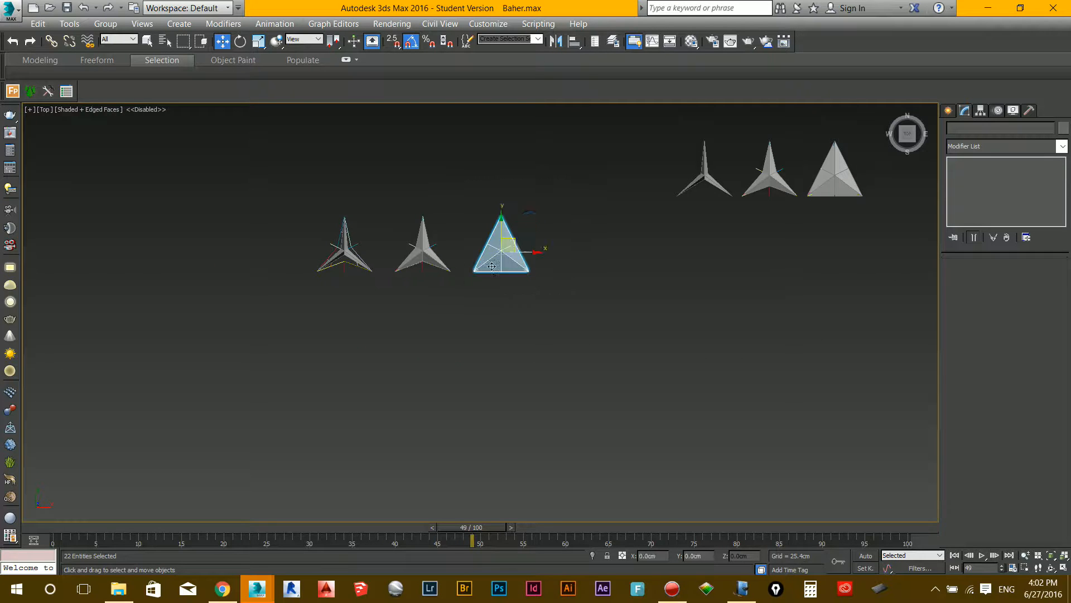
drag(527, 245, 616, 399)
scroll(617, 399, down, 4)
middle_drag(616, 399, 327, 341)
drag(320, 338, 757, 202)
middle_drag(766, 254, 435, 332)
scroll(385, 296, up, 5)
click(558, 305)
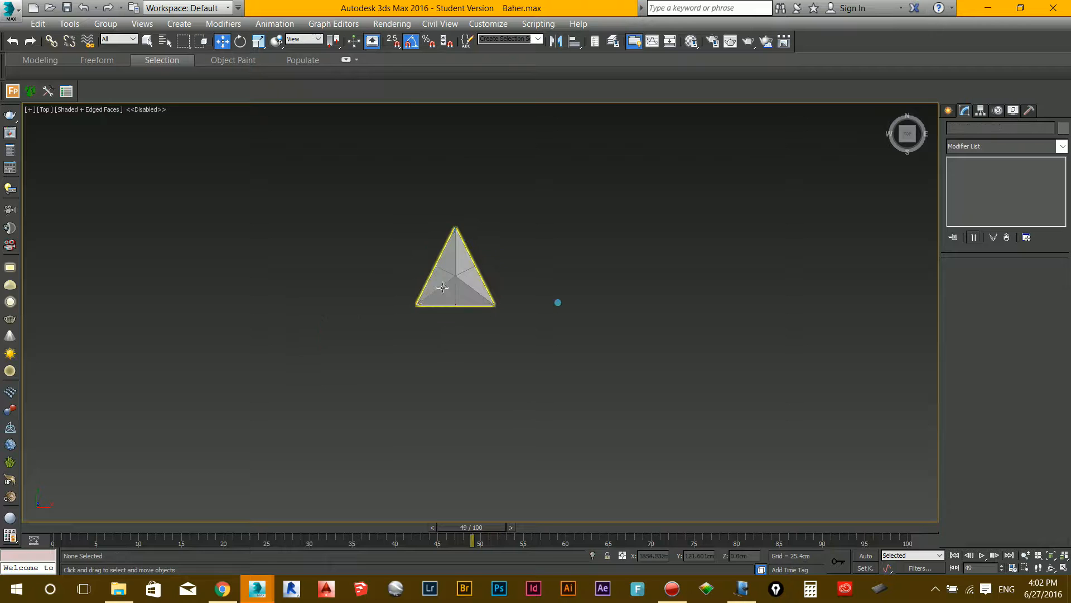
Check the pyramid in wireframe, limit the selection filter to Geometry, and select the pyramid without its construction lines.
scroll(443, 290, up, 4)
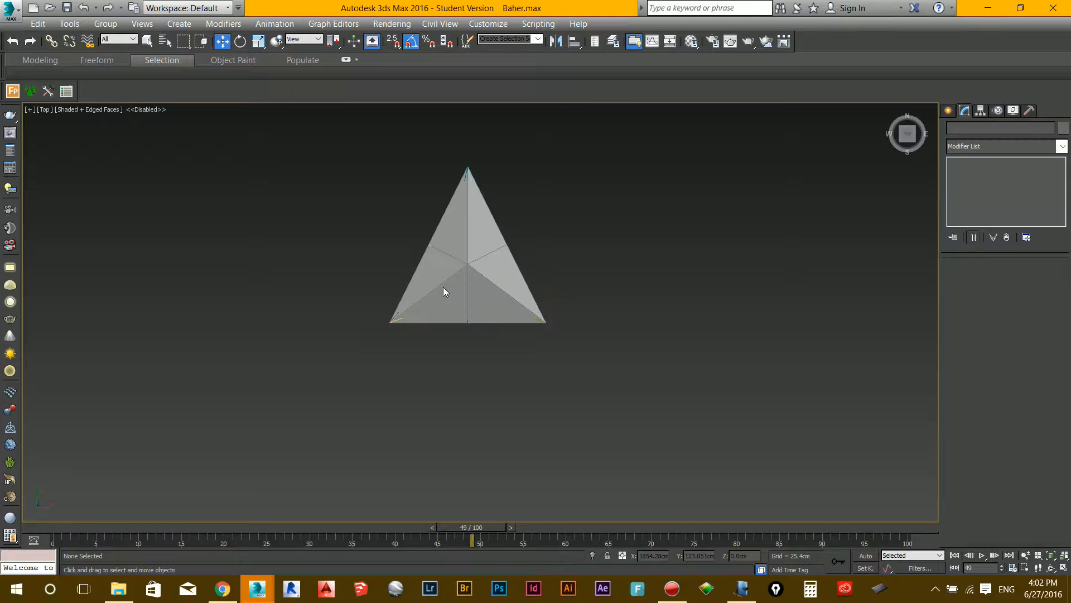
key(F3)
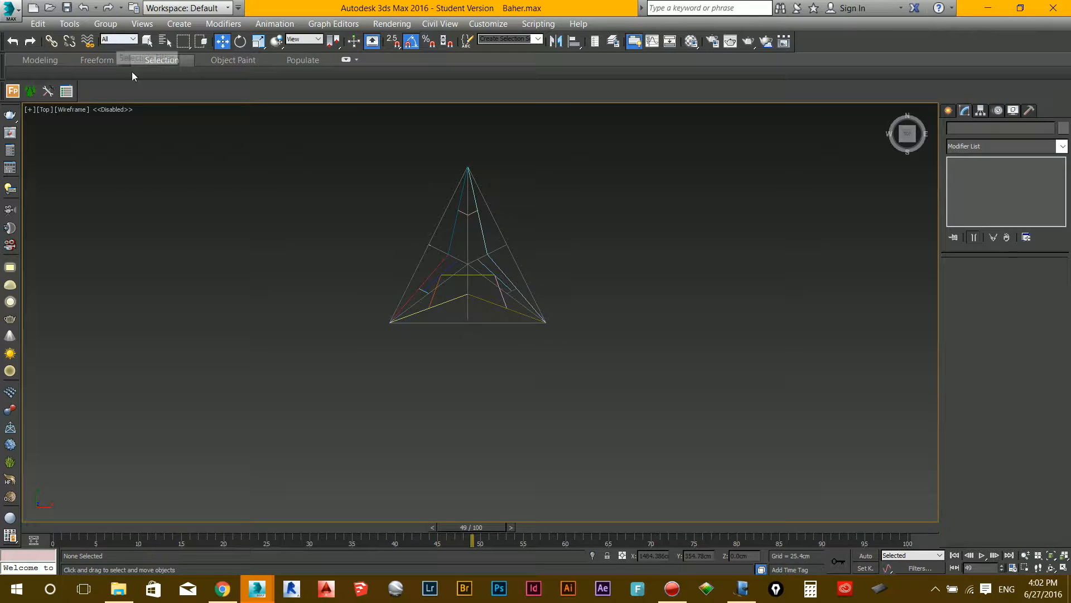
key(F3)
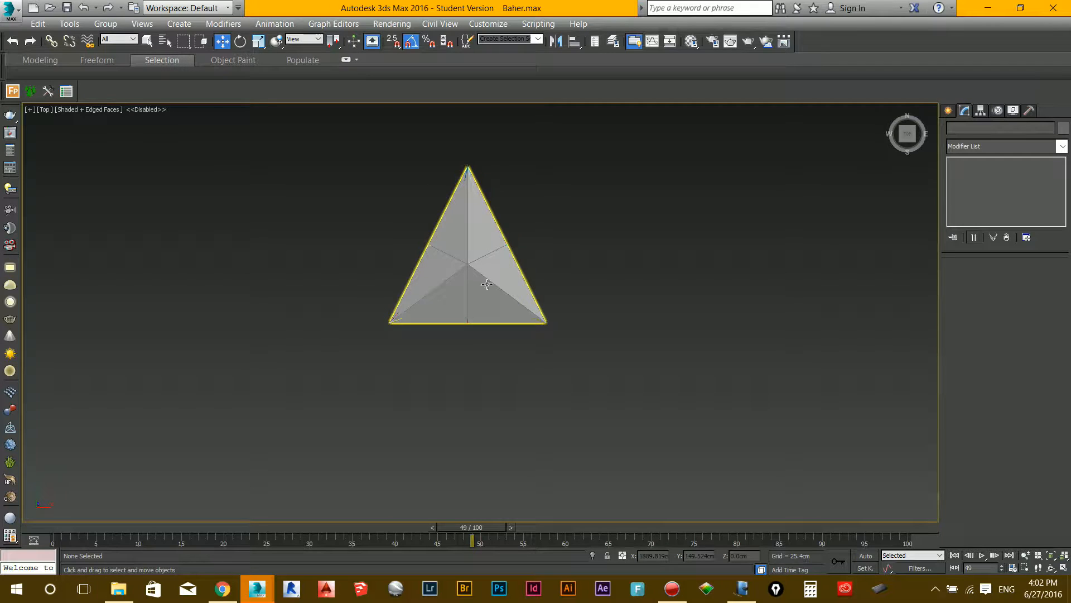
key(F3)
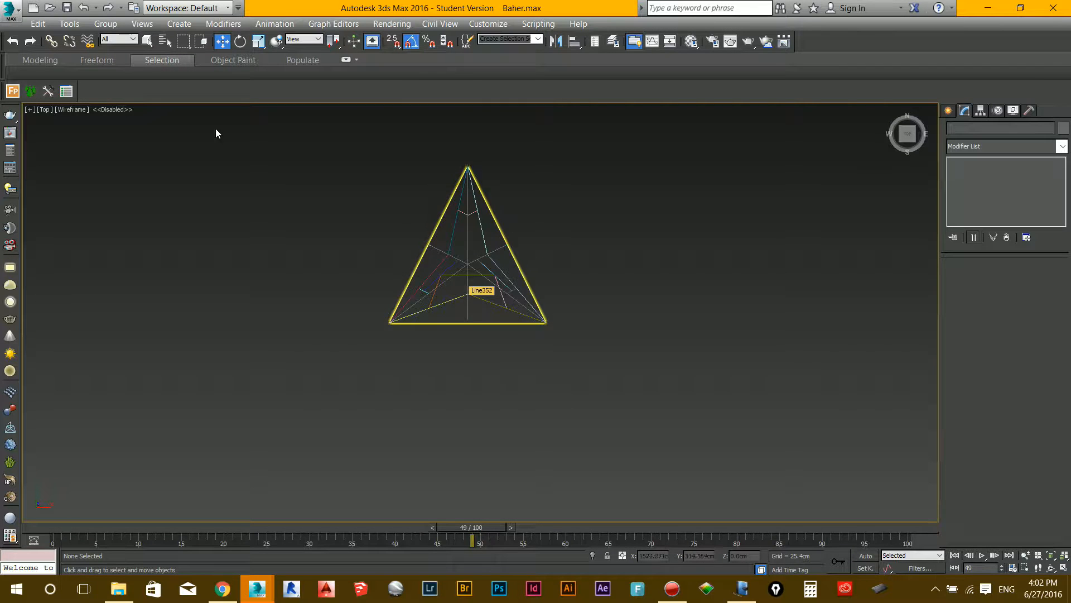
click(127, 39)
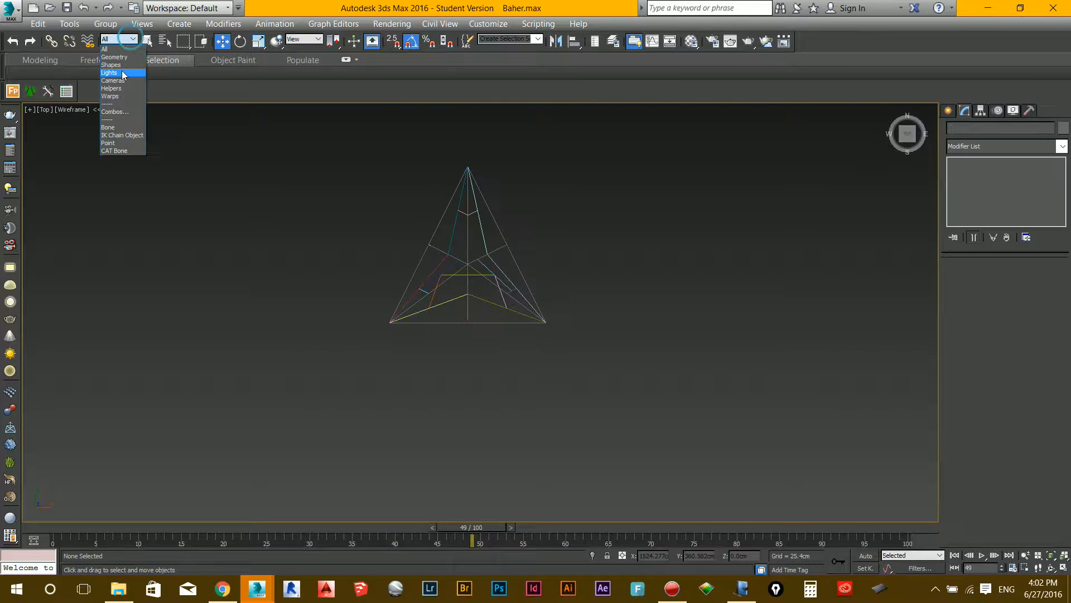
click(116, 57)
drag(269, 353, 476, 305)
scroll(579, 259, down, 5)
drag(365, 335, 574, 244)
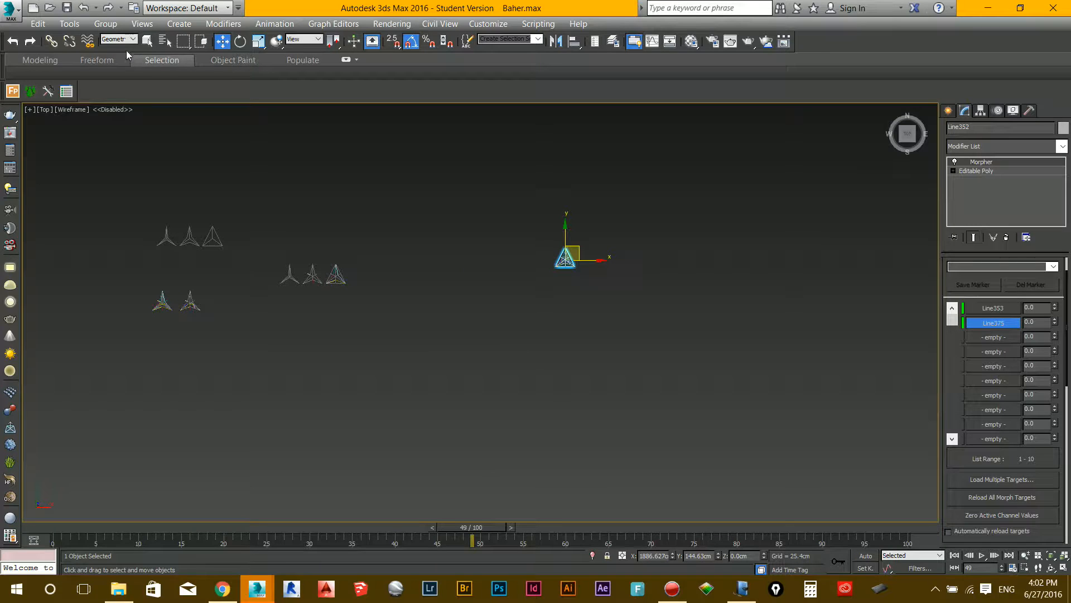
Limit the selection filter to Shapes, select the lines overlapping the pyramid, and move them away toward the original panel rows.
click(124, 39)
click(115, 65)
drag(684, 179, 465, 327)
mouse_move(579, 244)
shift+mouse_down()
mouse_move(527, 278)
mouse_move(190, 312)
mouse_move(155, 287)
shift+mouse_up()
click(569, 241)
Inspect the isolated pyramid up close in wireframe for leftover lines and return to shaded display.
scroll(564, 267, up, 5)
scroll(578, 242, up, 1)
middle_drag(578, 242, 531, 317)
scroll(597, 238, down, 1)
middle_drag(597, 238, 575, 268)
scroll(575, 270, up, 1)
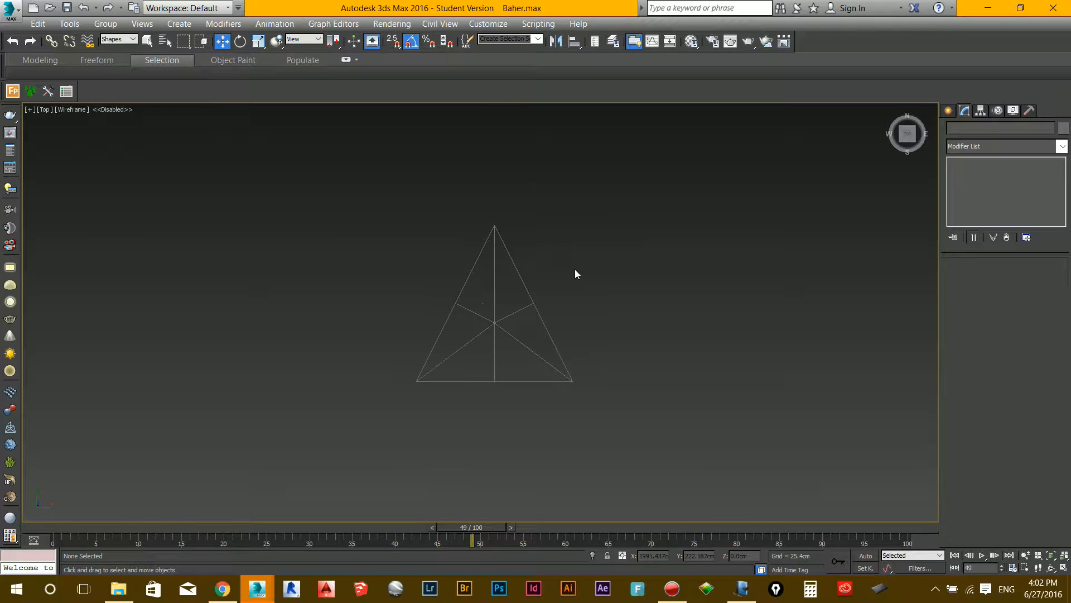
key(F3)
key(F3)
key(F3)
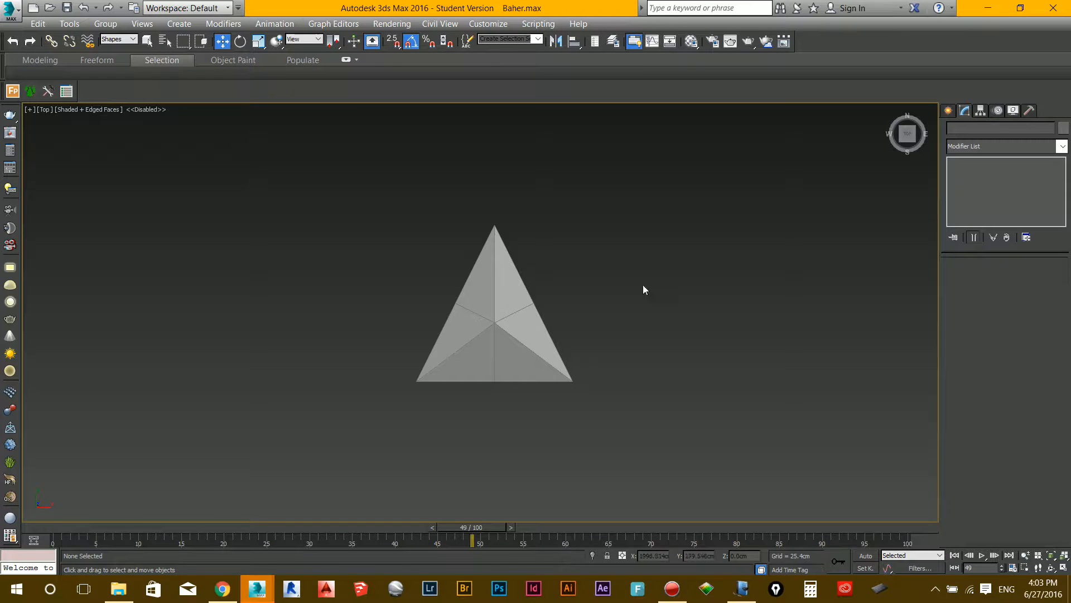
Create an ExposeTM helper in the Top view at the pyramid's centre, where its fold lines meet.
click(948, 114)
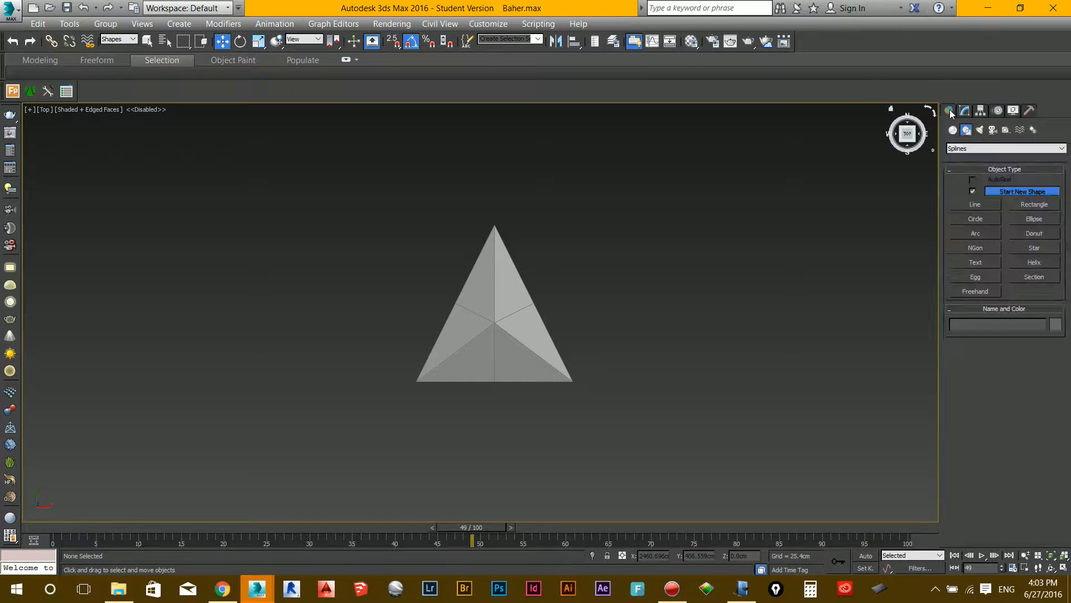
click(1006, 130)
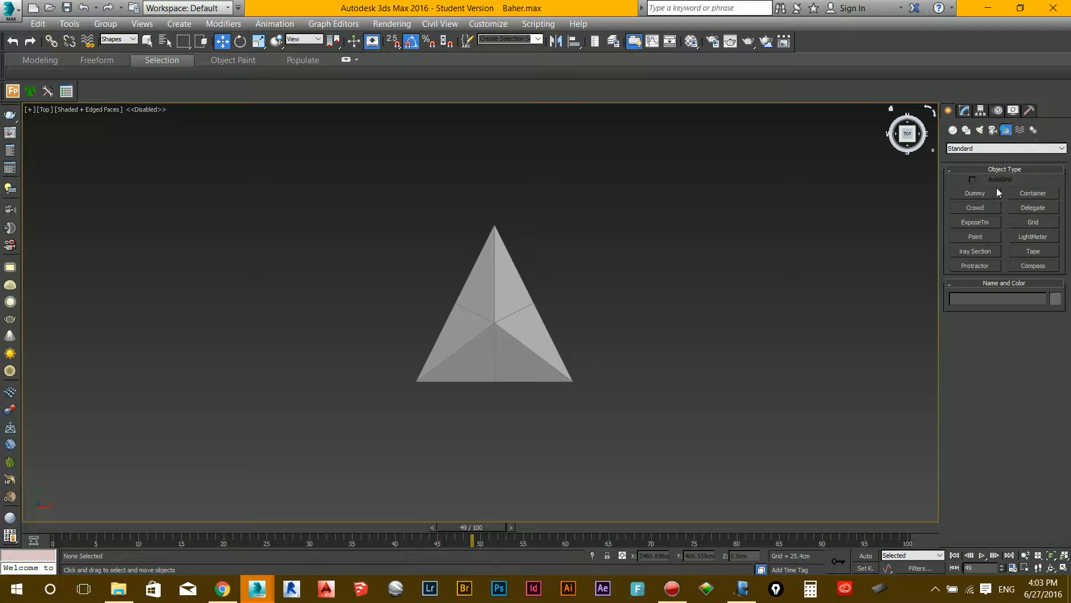
click(975, 223)
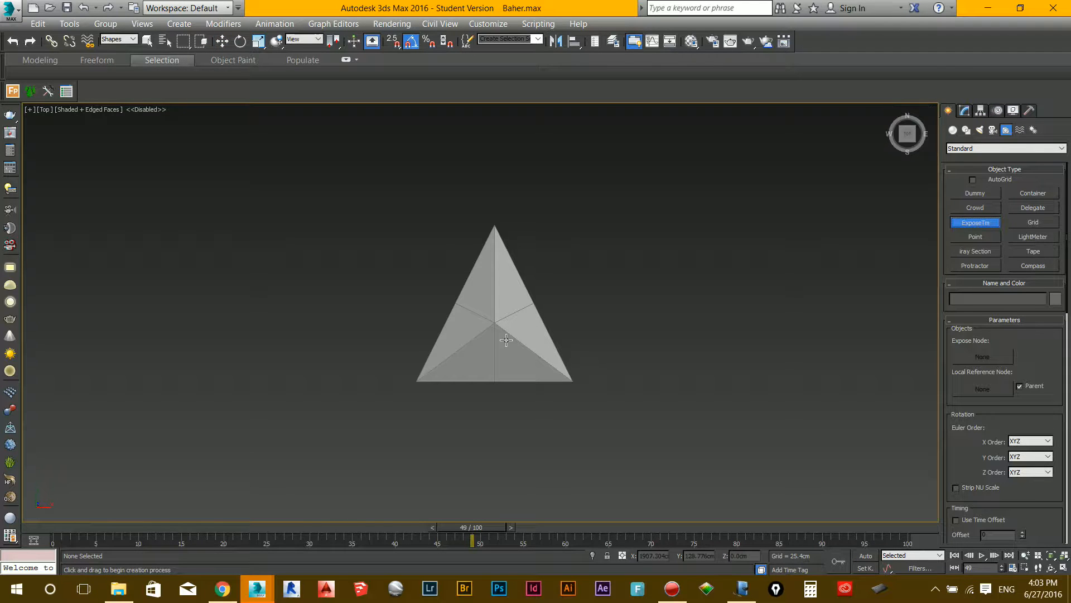
key(F3)
click(494, 322)
scroll(495, 323, up, 5)
scroll(497, 325, down, 5)
key(F3)
key(F3)
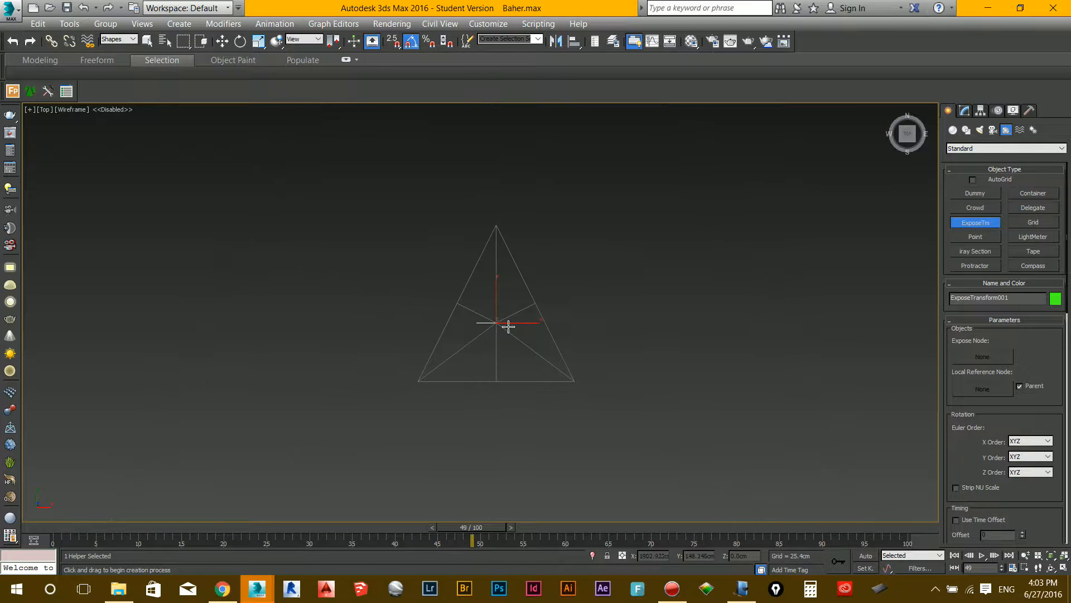
Set the selection filter to All and align the ExposeTM helper to the pyramid, pivot point to pivot point in X, Y and Z.
click(574, 42)
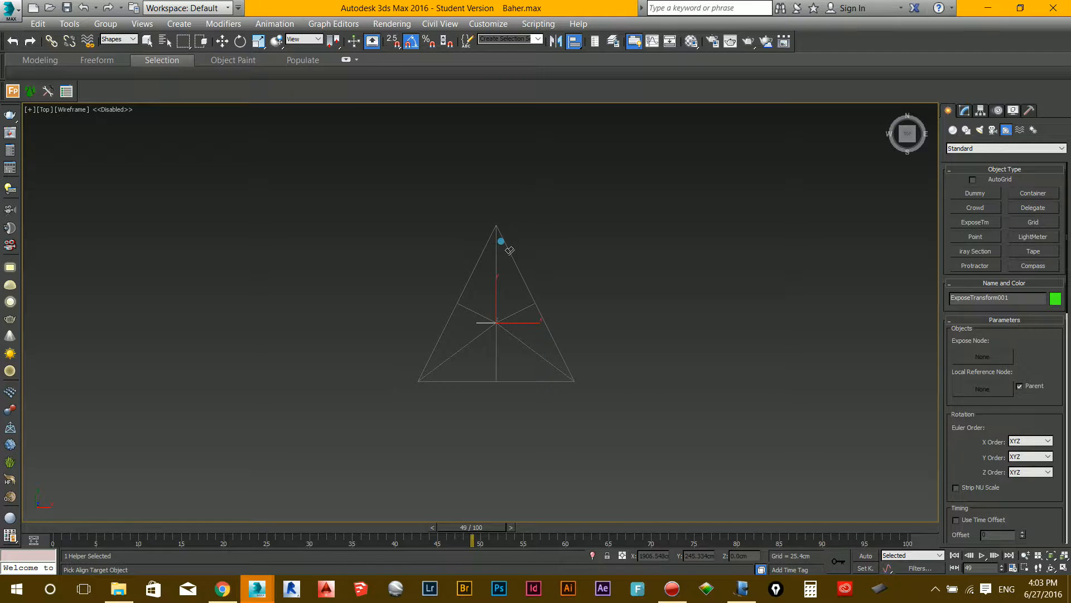
key(F3)
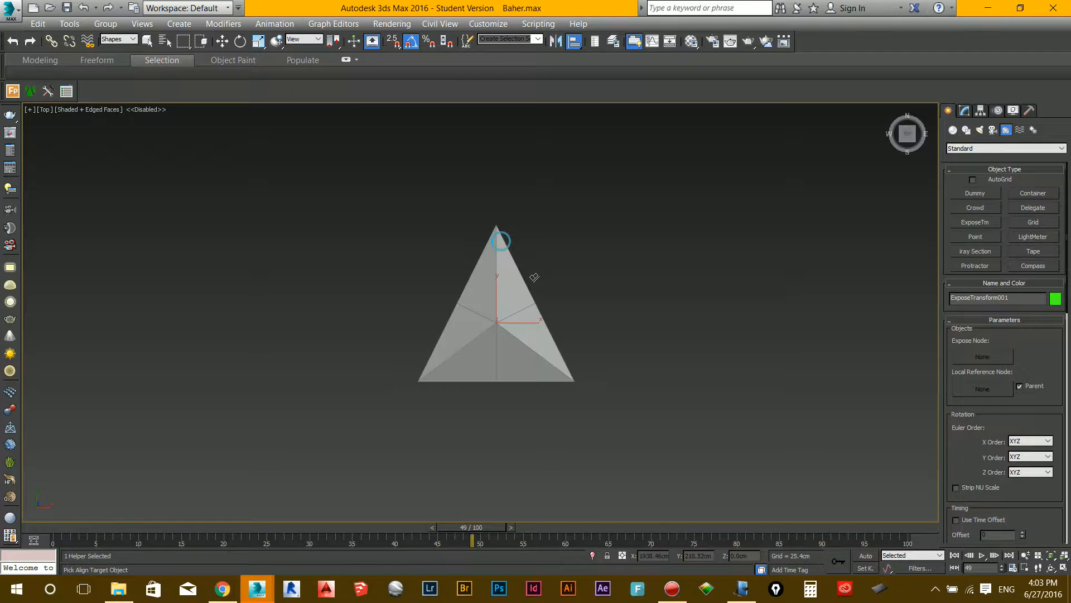
click(103, 42)
click(109, 48)
click(516, 290)
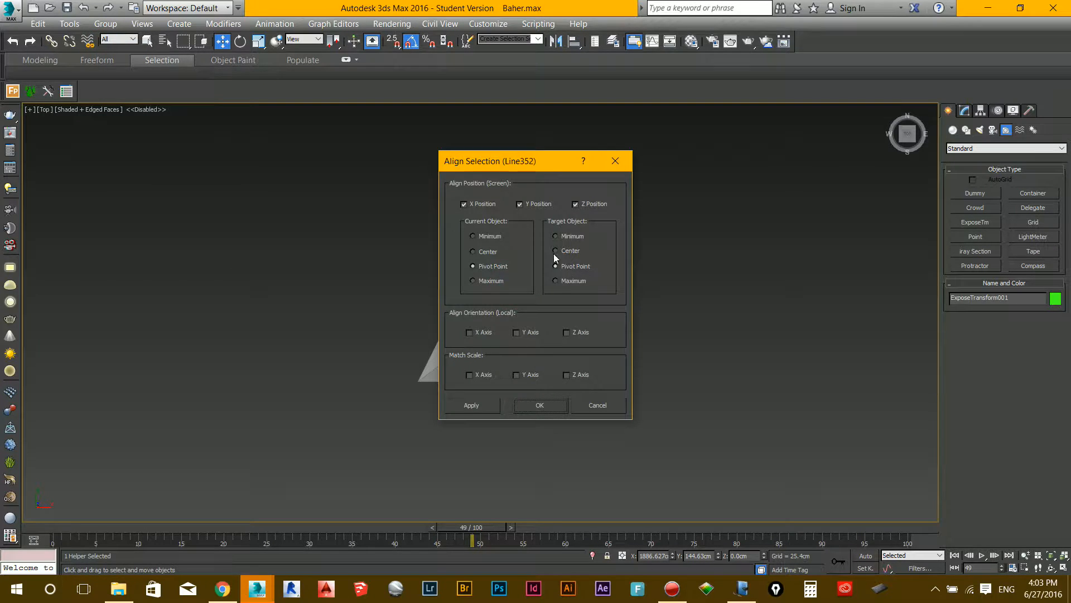
click(540, 404)
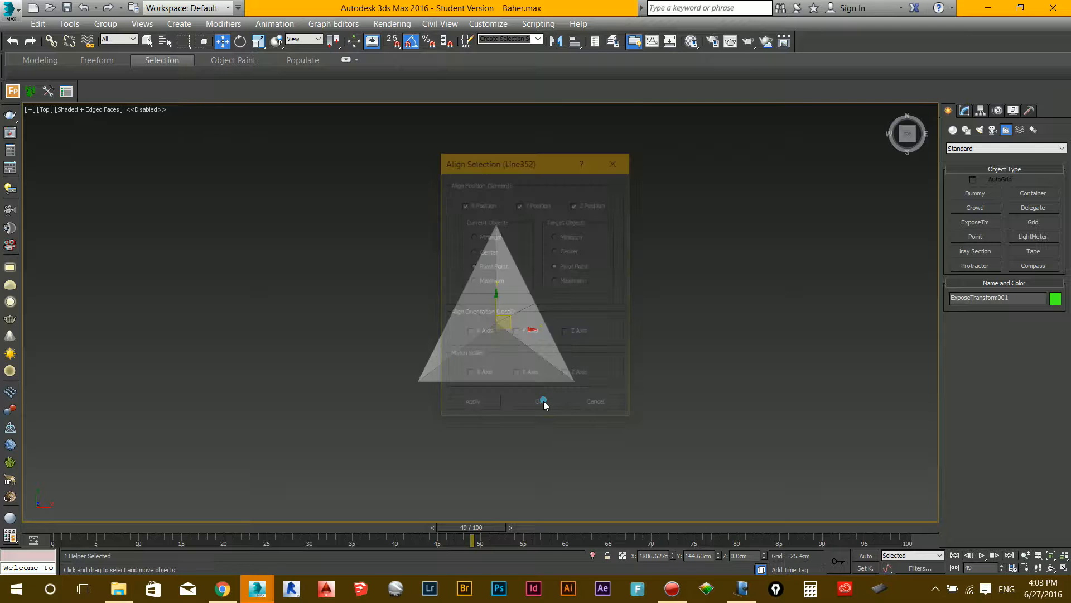
key(F3)
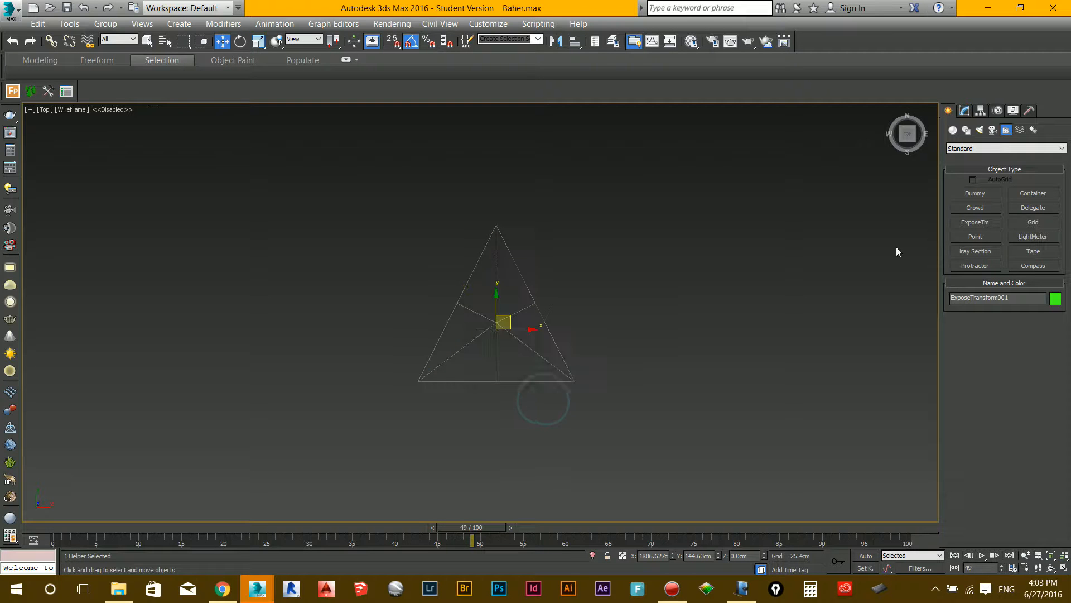
click(729, 302)
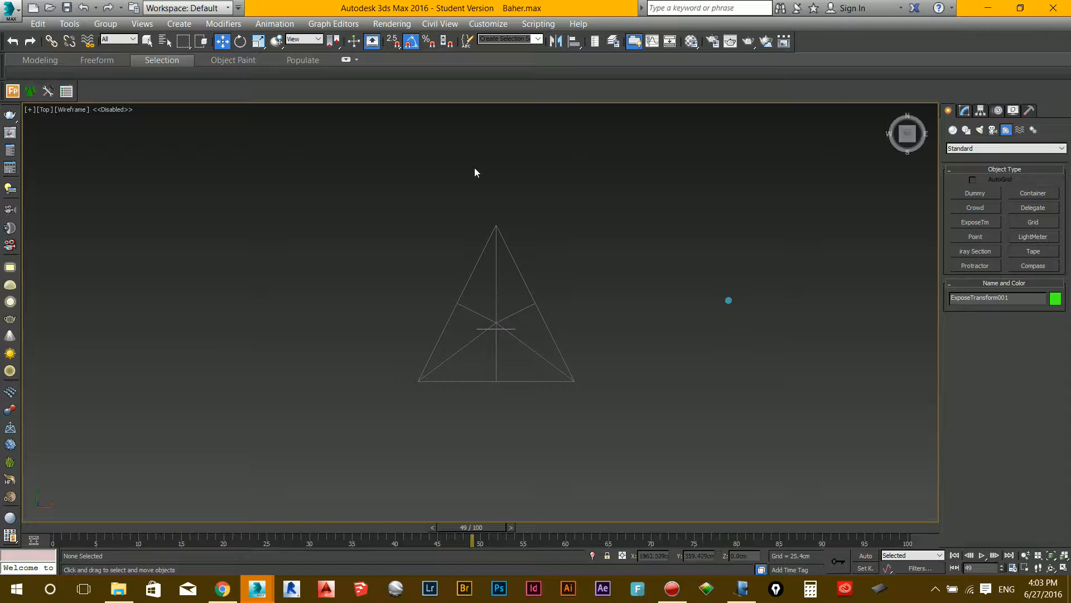
Create a small Dummy helper in the empty space below and to the left of the pyramid.
click(981, 194)
scroll(505, 338, down, 2)
middle_drag(505, 337, 600, 198)
drag(401, 325, 385, 341)
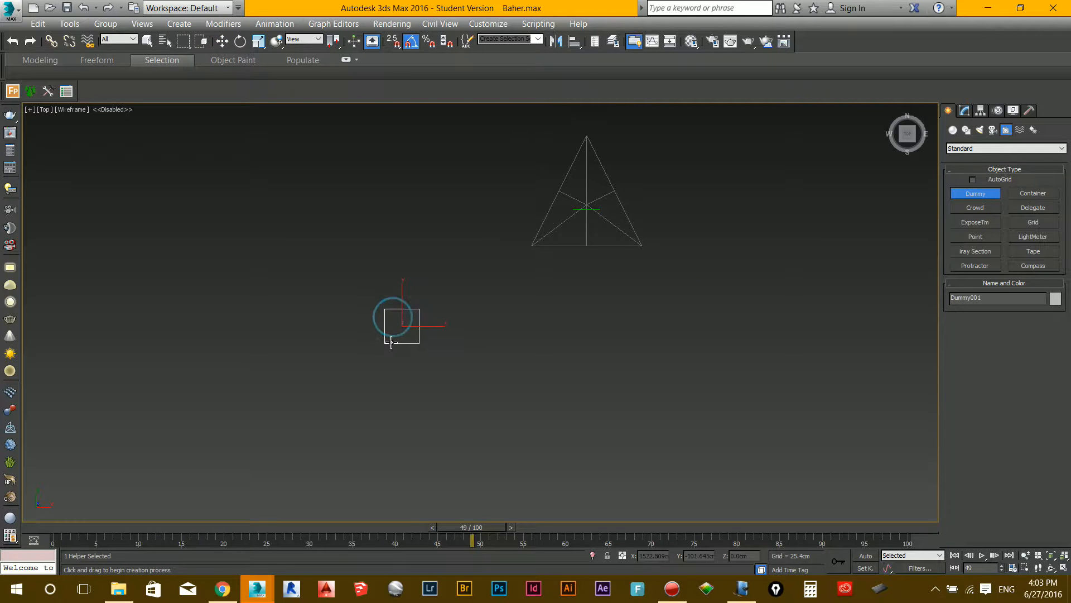
middle_drag(597, 263, 502, 335)
scroll(509, 332, up, 2)
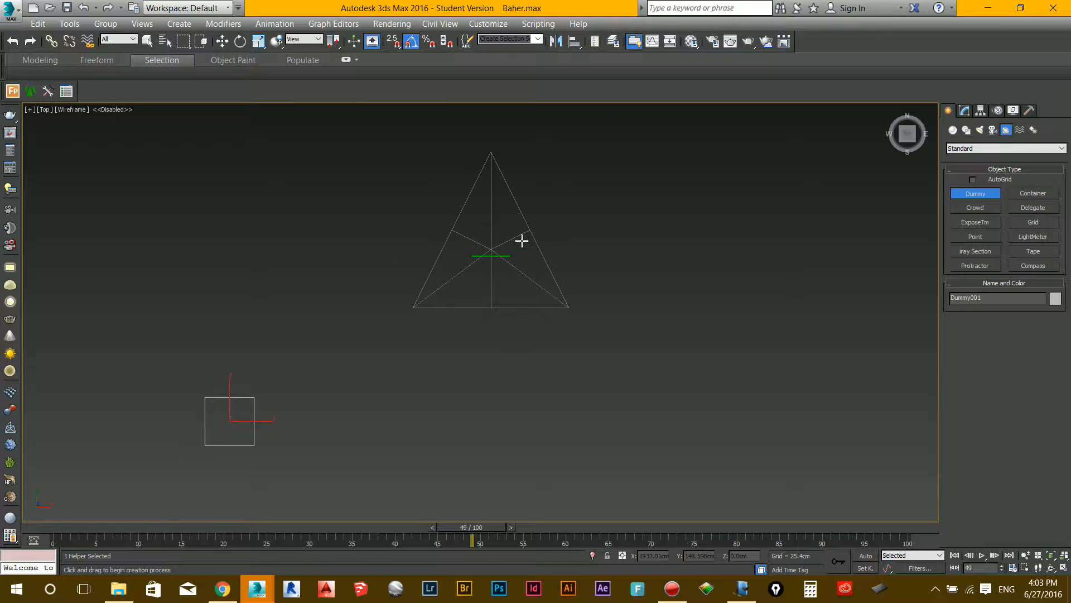
Link the ExposeTM helper to the pyramid as its parent in the Perspective view.
click(148, 40)
click(491, 257)
scroll(493, 258, up, 4)
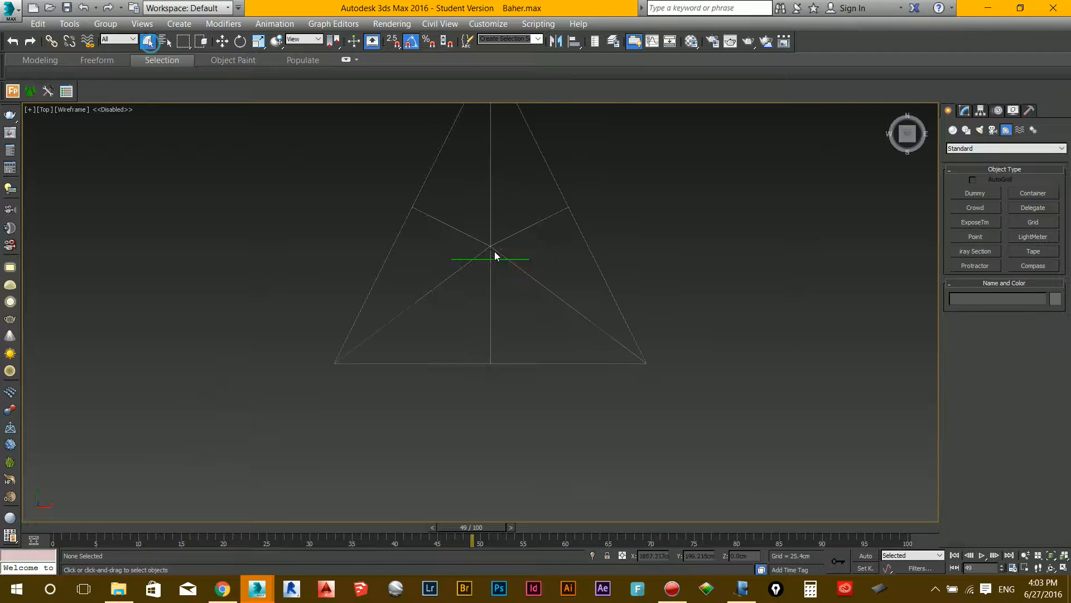
scroll(349, 278, down, 1)
scroll(350, 278, down, 2)
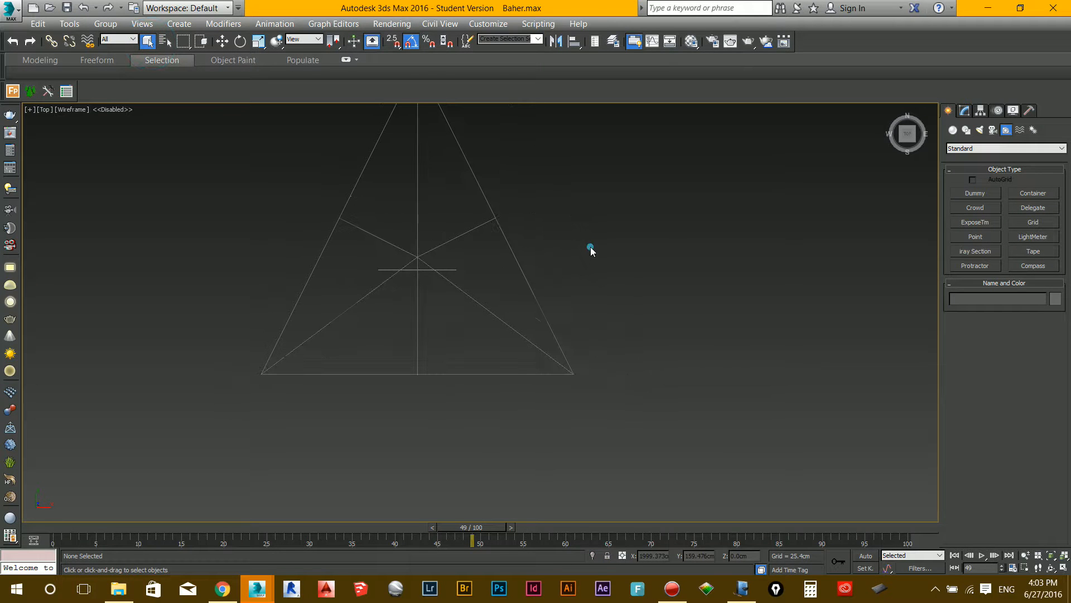
click(591, 247)
key(p)
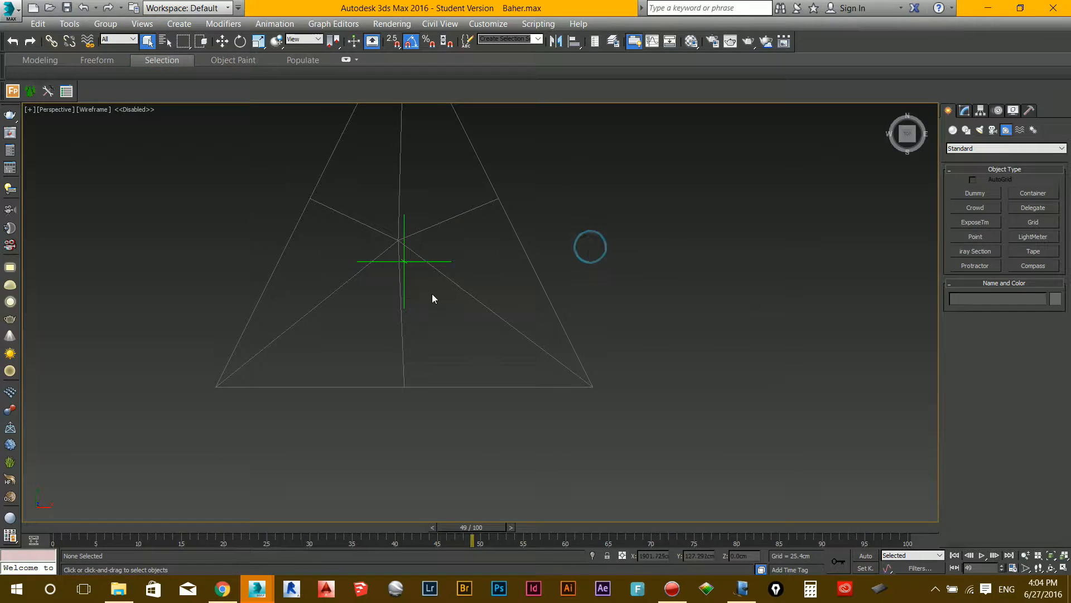
alt+middle_drag(424, 291, 449, 262)
scroll(449, 267, down, 3)
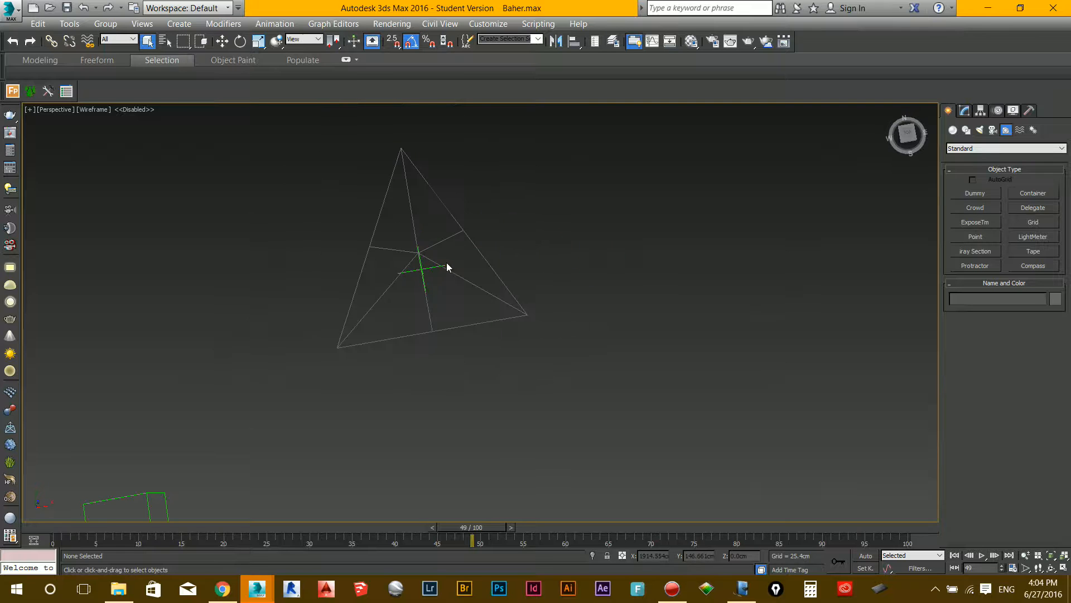
scroll(443, 264, up, 2)
click(50, 41)
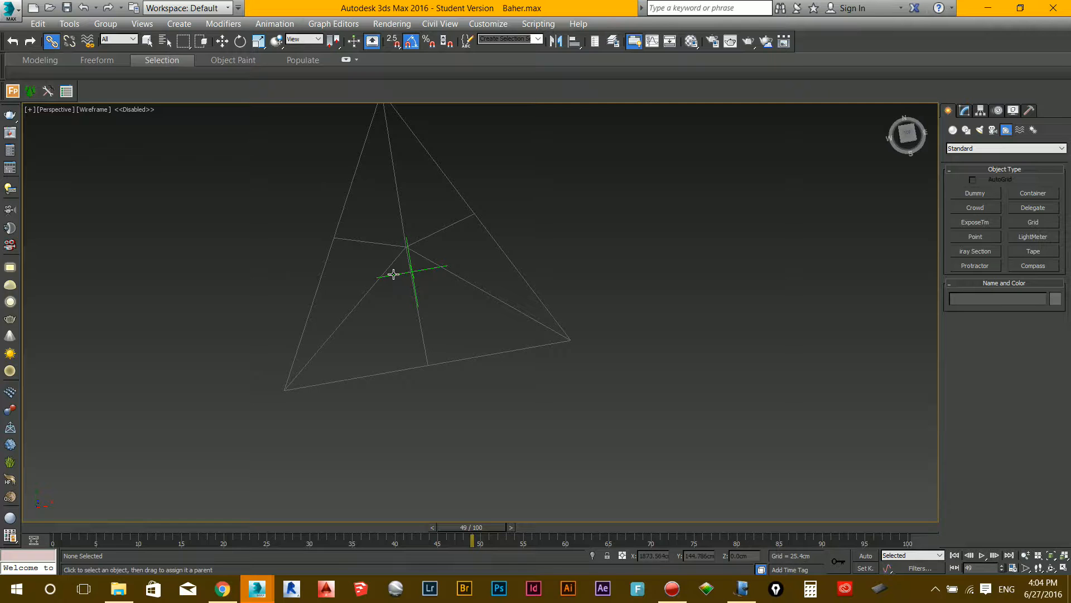
drag(392, 274, 359, 378)
scroll(357, 418, down, 5)
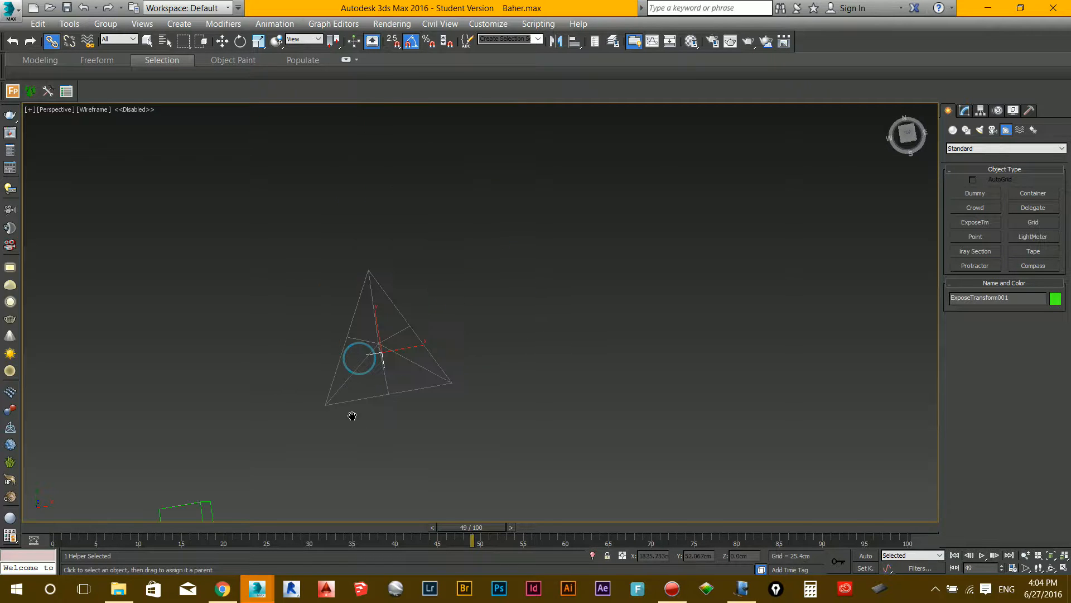
Link the Dummy helper to the ExposeTM helper at the pyramid's centre.
middle_drag(356, 397, 420, 298)
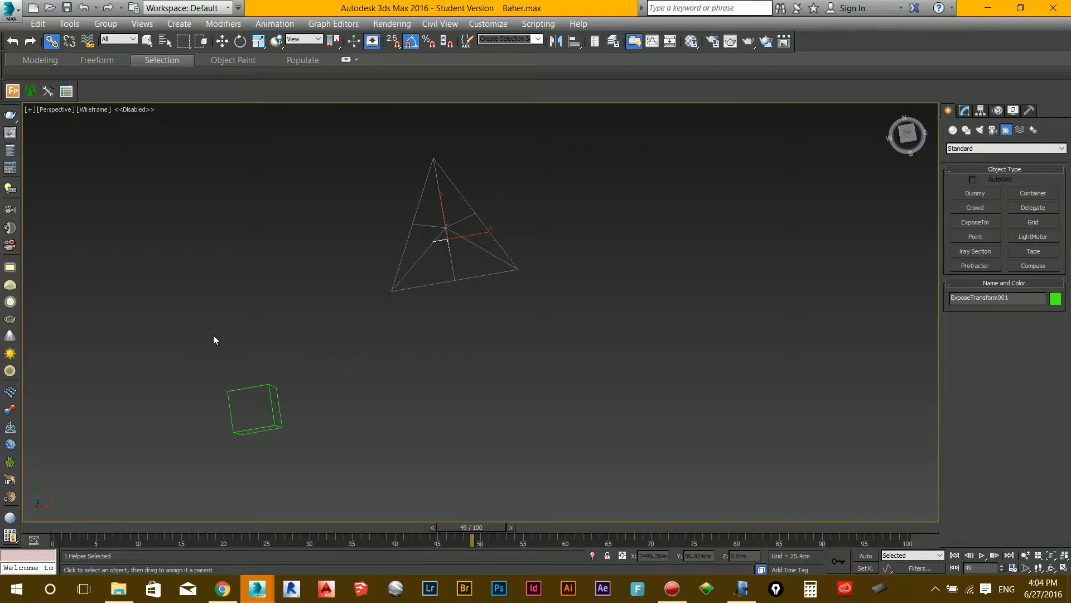
key(F1)
click(1019, 7)
drag(272, 400, 453, 267)
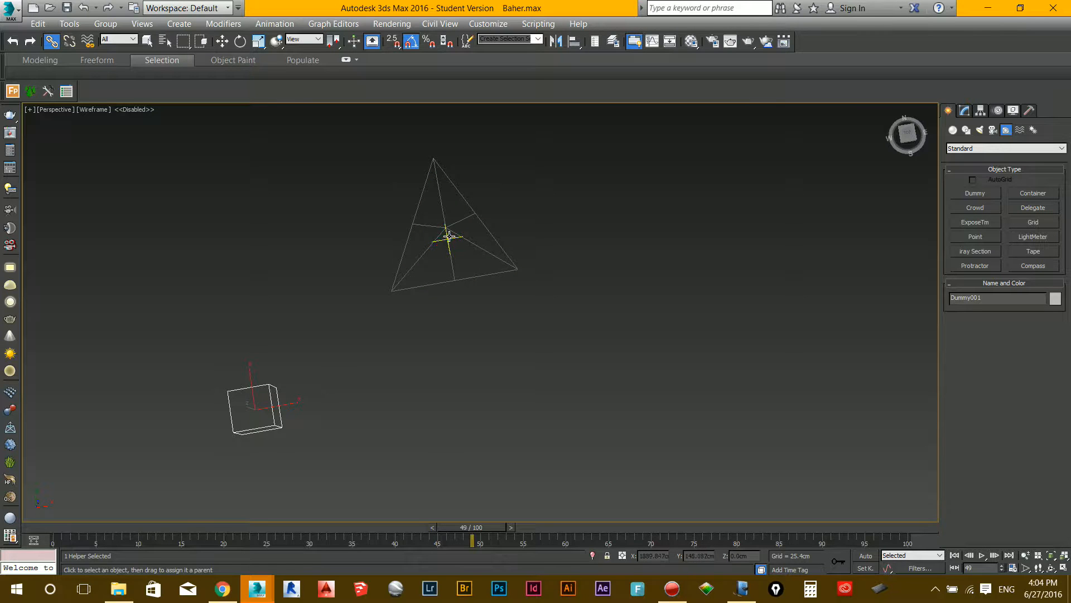
drag(480, 274, 292, 414)
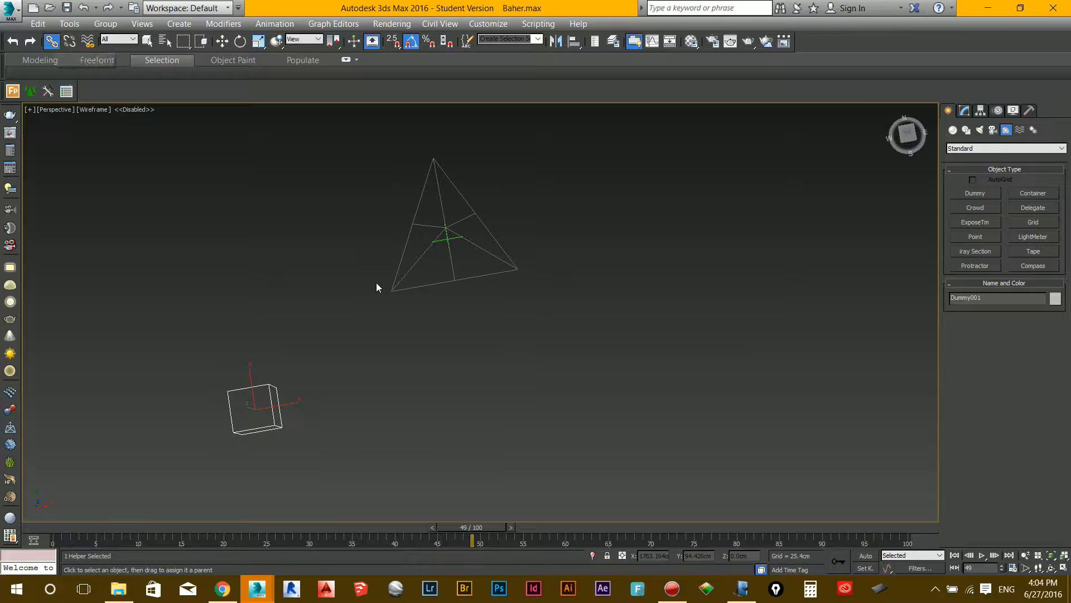
Select the ExposeTM helper in the Top view and set the pyramid, Line352, as its Expose Node.
key(t)
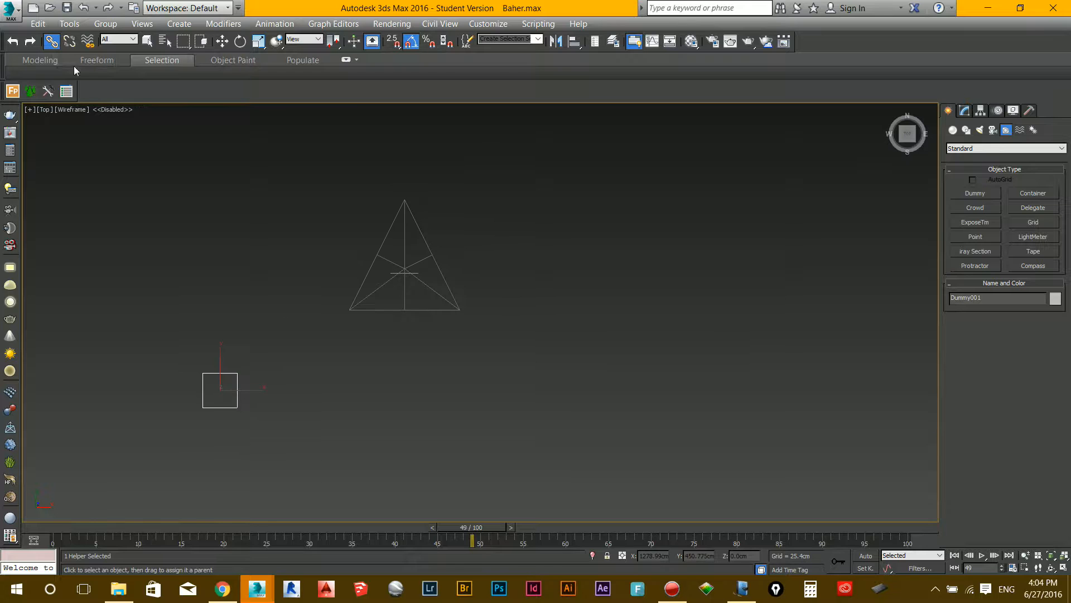
click(147, 41)
click(395, 267)
scroll(400, 264, up, 8)
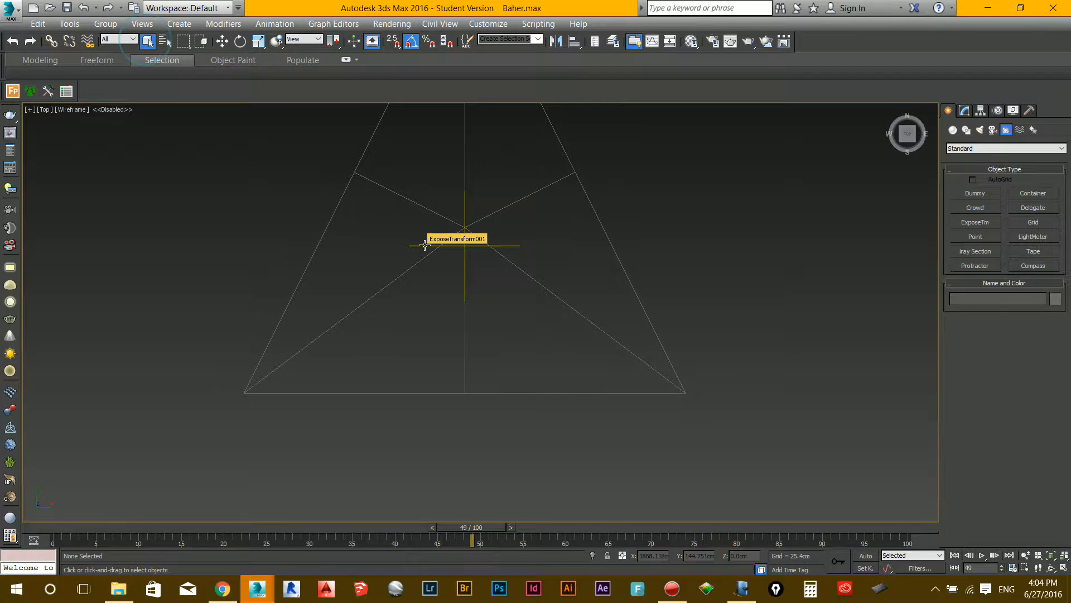
click(425, 246)
click(964, 112)
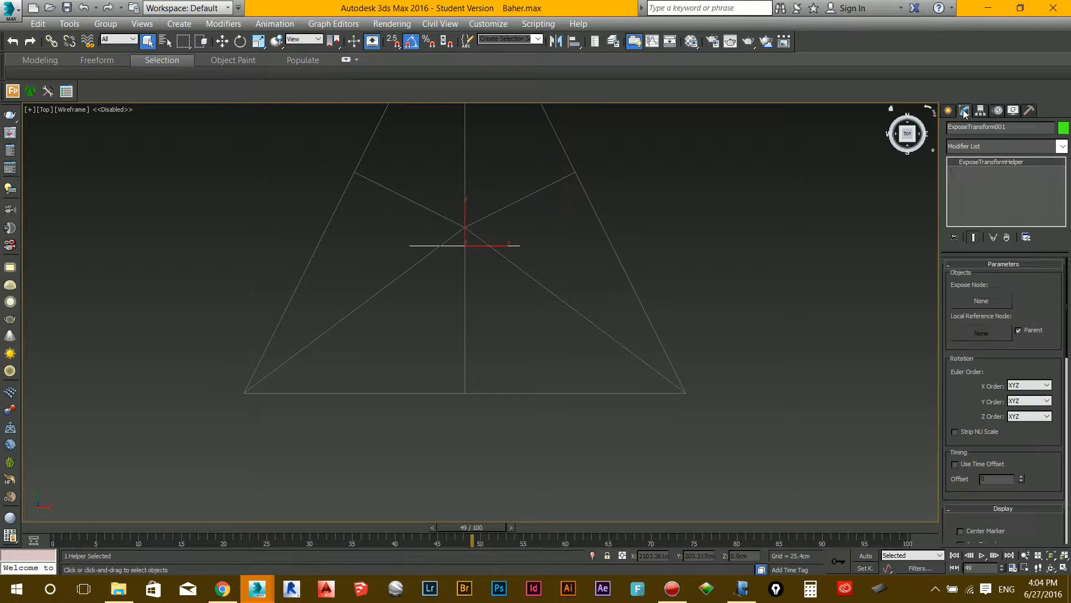
click(980, 300)
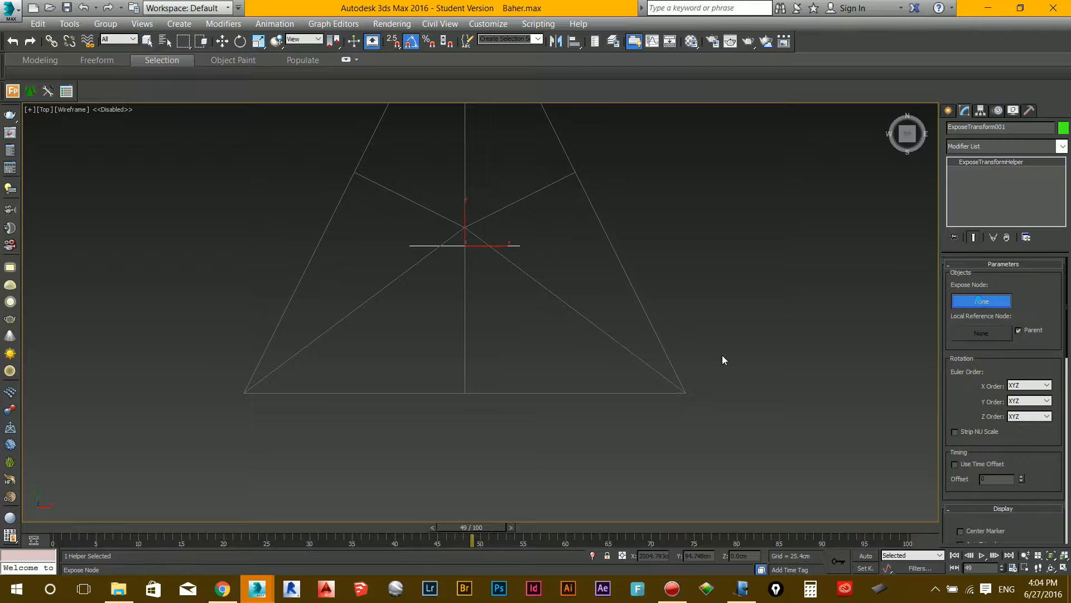
click(668, 366)
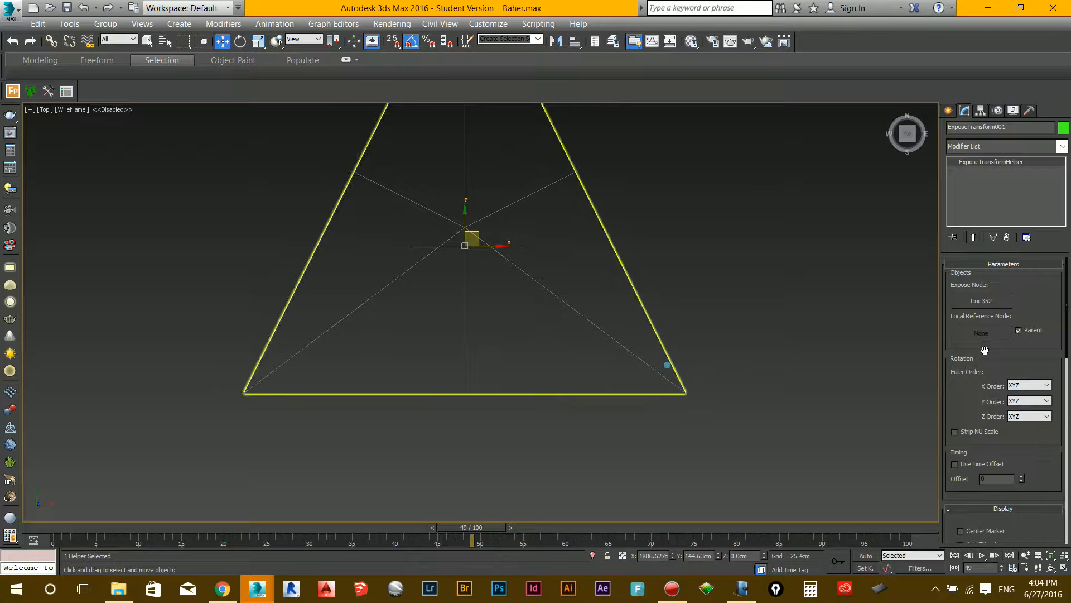
Turn off Parent for the ExposeTM helper and assign the Dummy helper as its Local Reference Node.
click(1021, 329)
scroll(706, 404, down, 10)
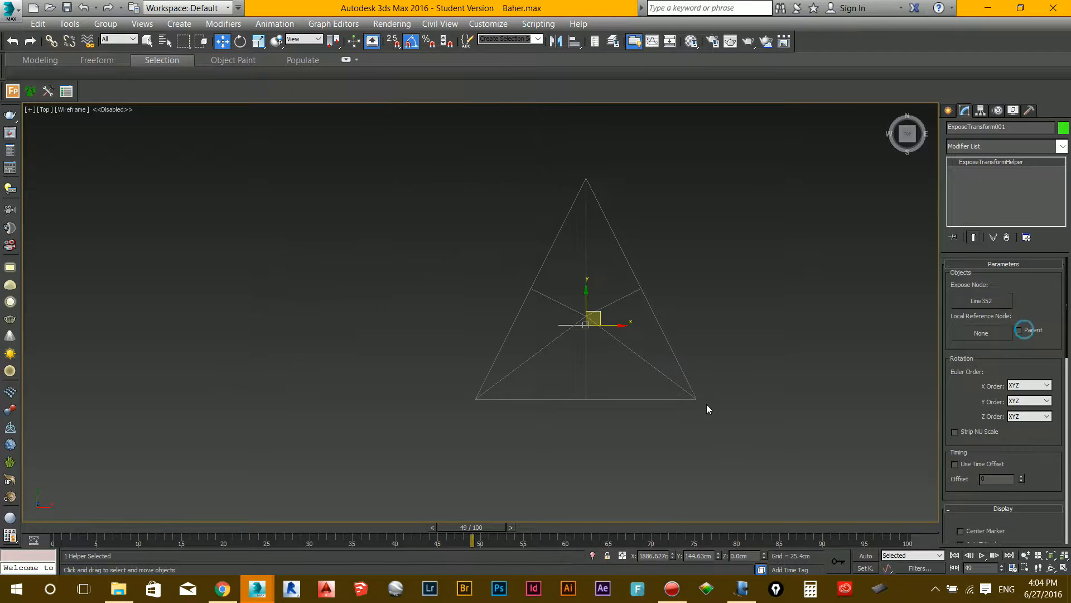
middle_drag(731, 343, 749, 293)
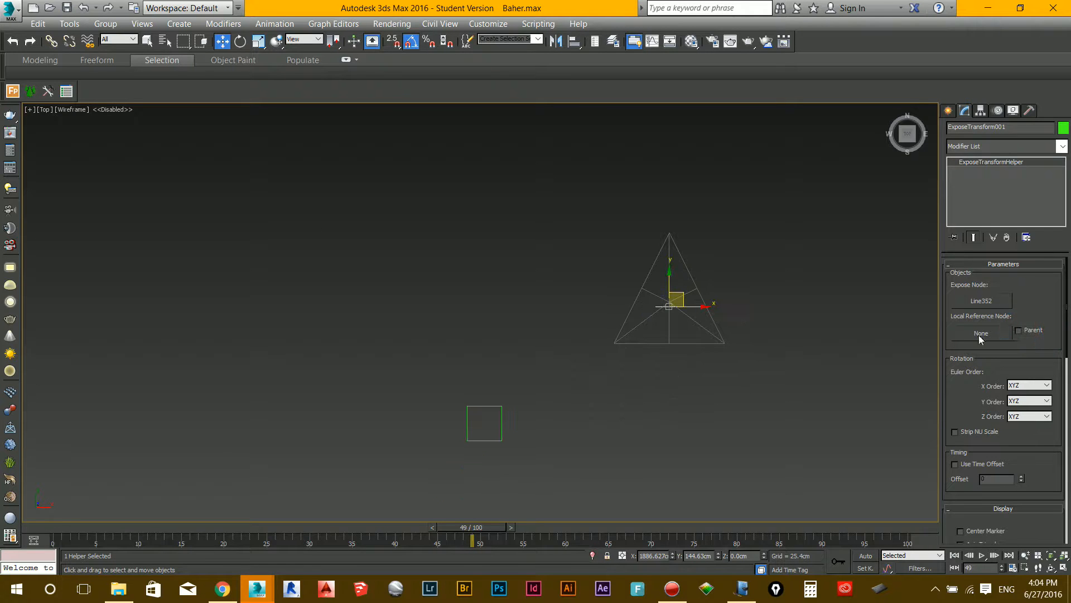
click(500, 417)
scroll(675, 360, up, 2)
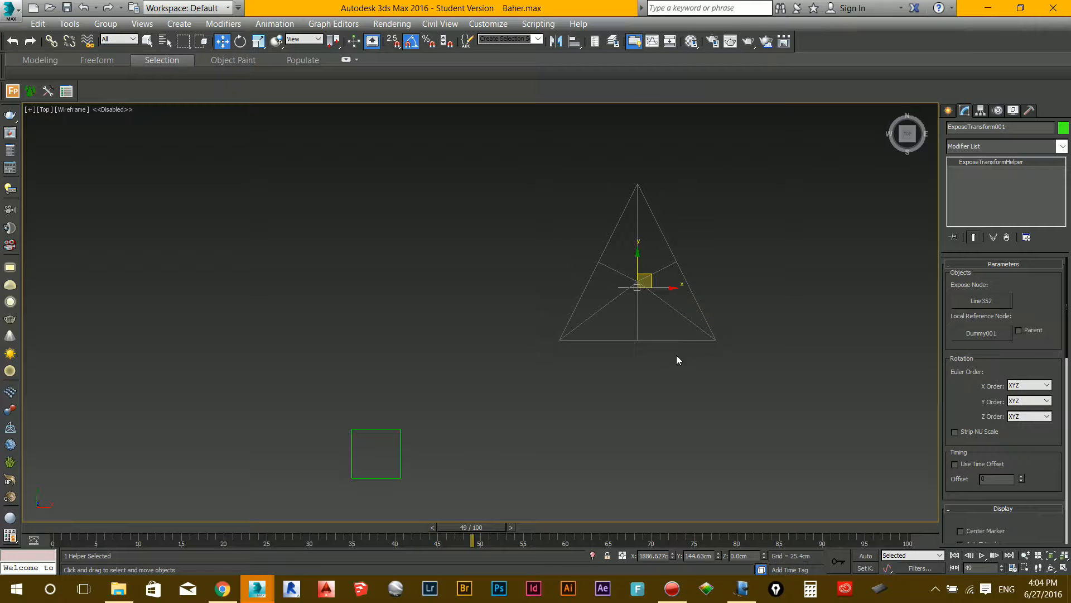
Wire the ExposeTM helper's Distance parameter to the pyramid's Morpher channel [1] Line353 in the Top view.
click(146, 43)
click(607, 303)
scroll(633, 302, up, 3)
scroll(642, 272, up, 2)
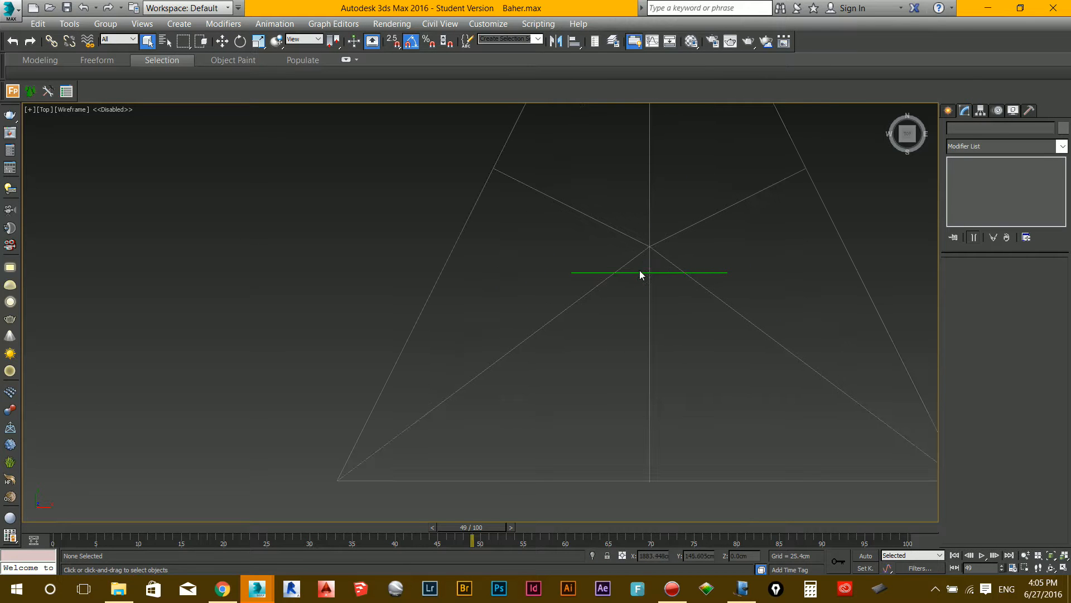
click(636, 272)
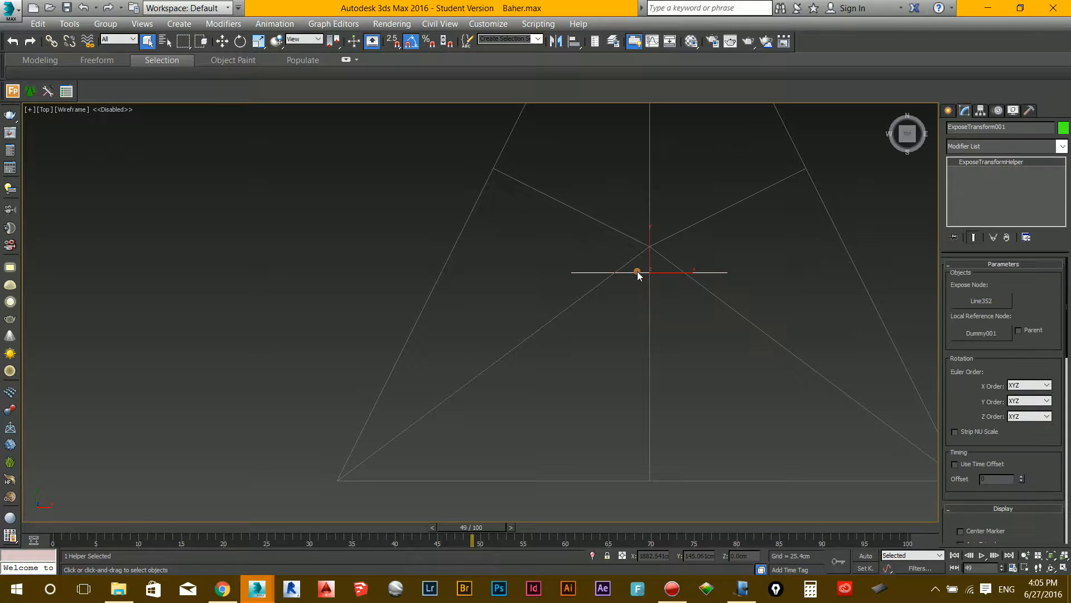
right_click(637, 272)
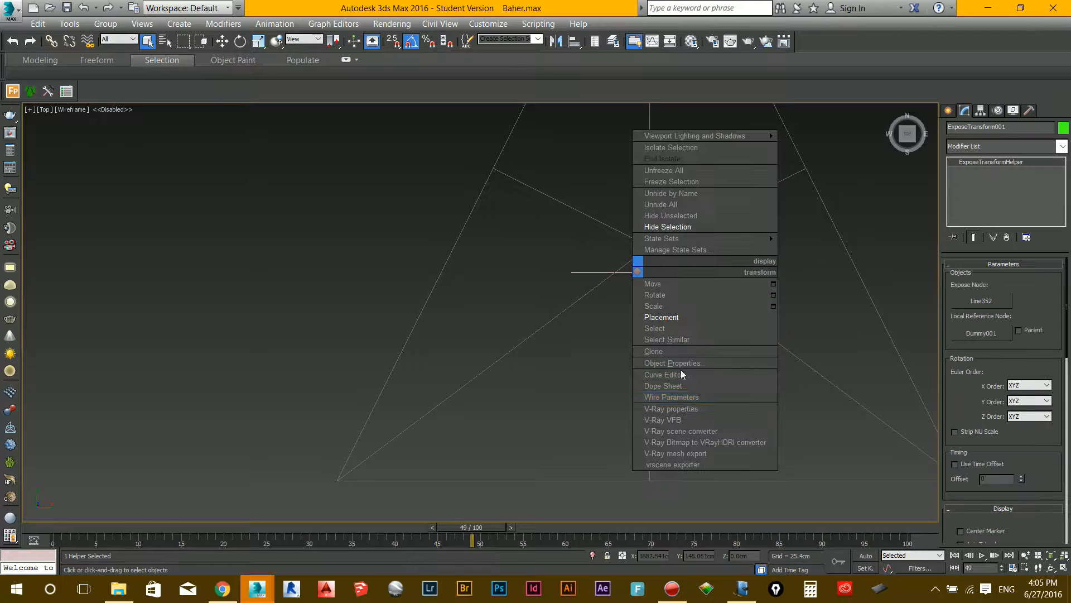
click(699, 400)
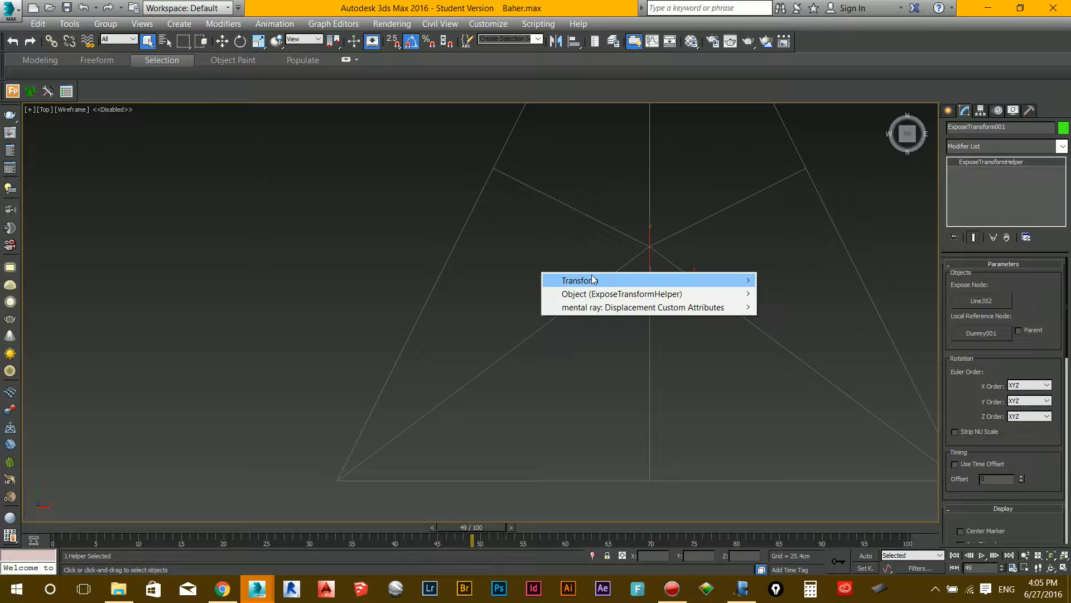
mouse_move(594, 295)
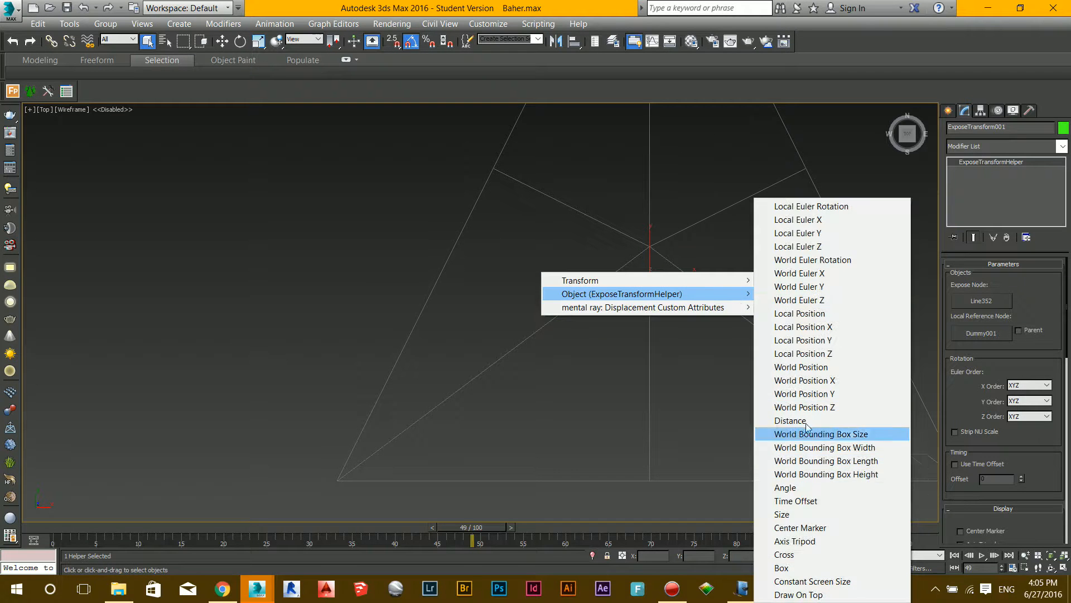
click(806, 421)
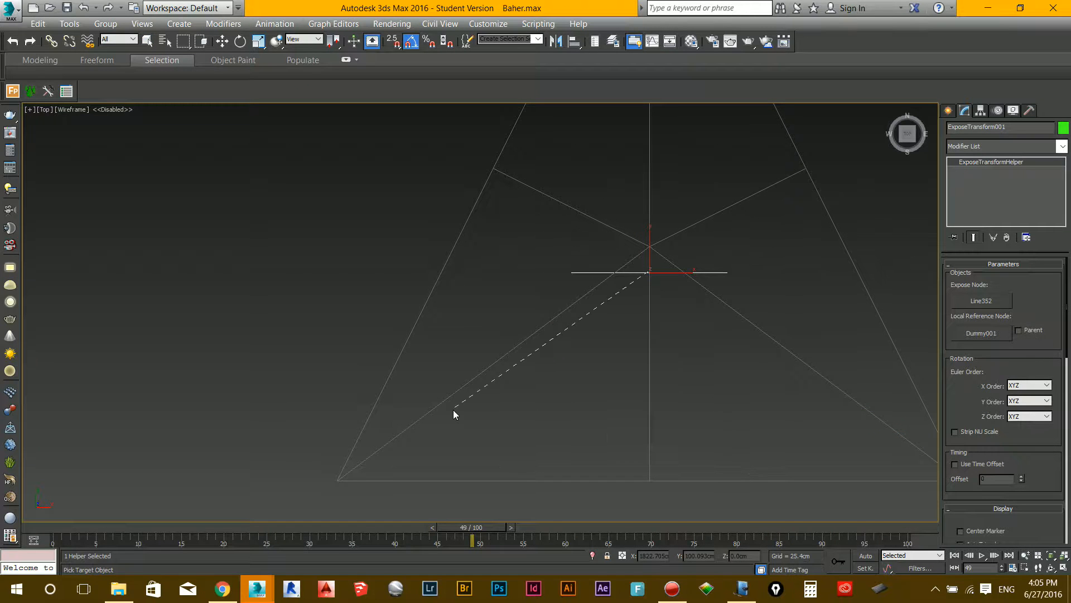
click(365, 459)
click(358, 480)
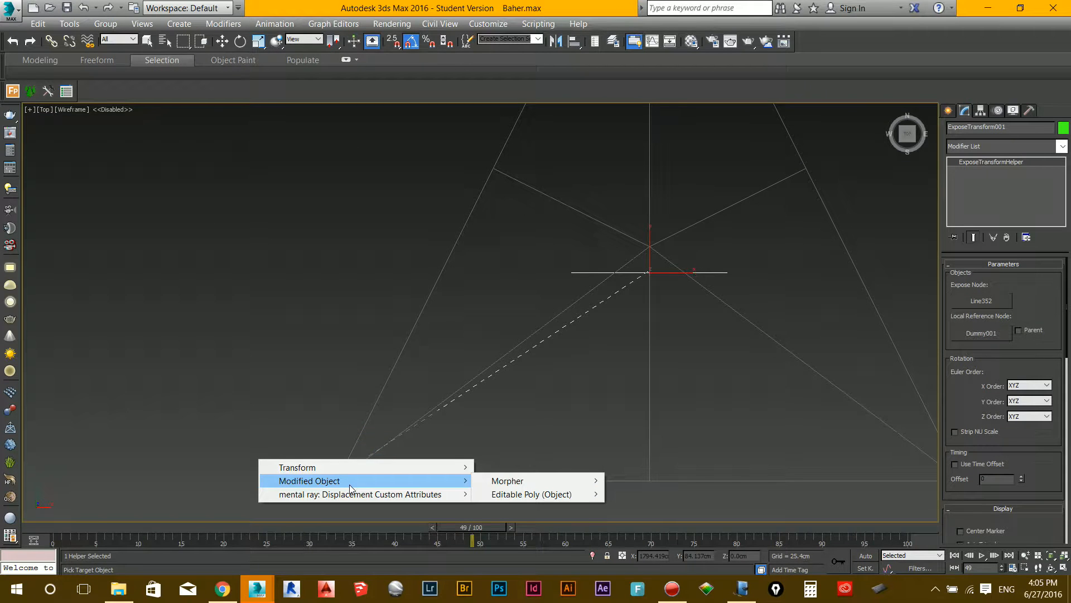
mouse_move(536, 484)
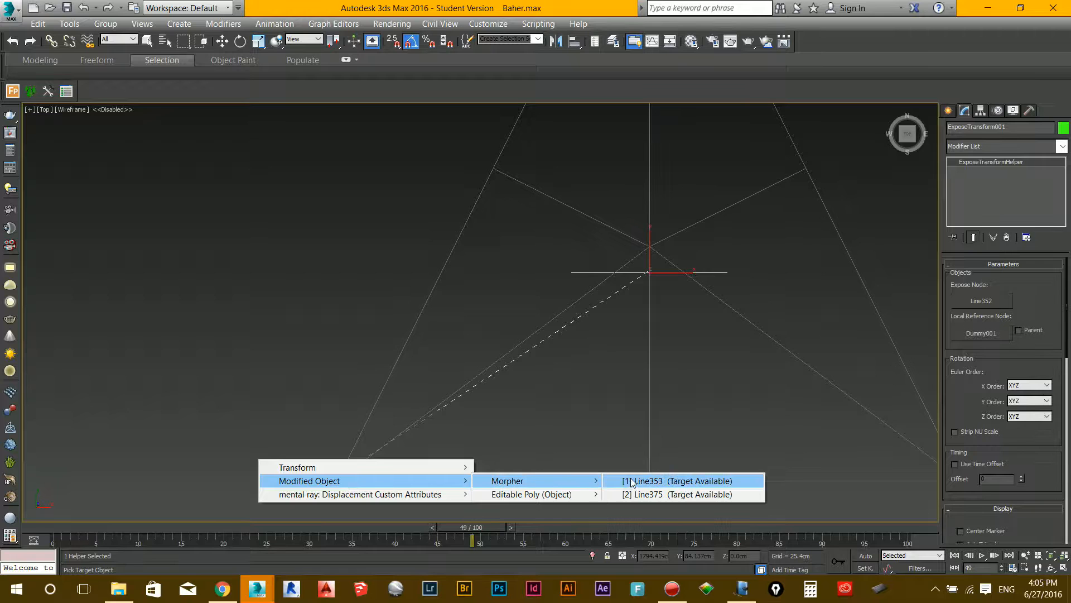
click(638, 481)
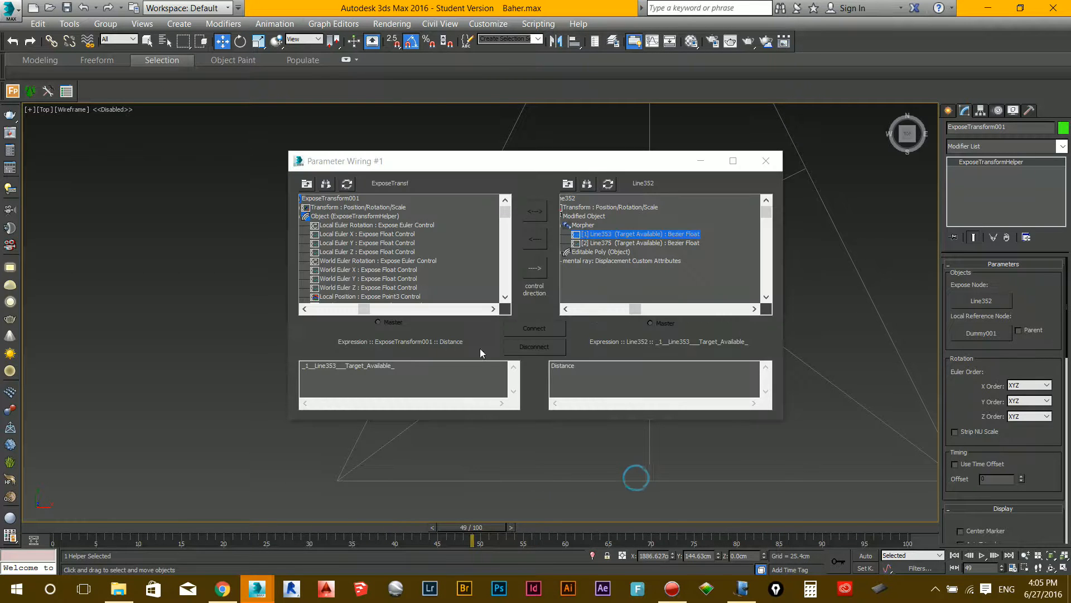
Make Distance control the Line353 morph channel one way and connect the parameters.
drag(539, 165, 604, 110)
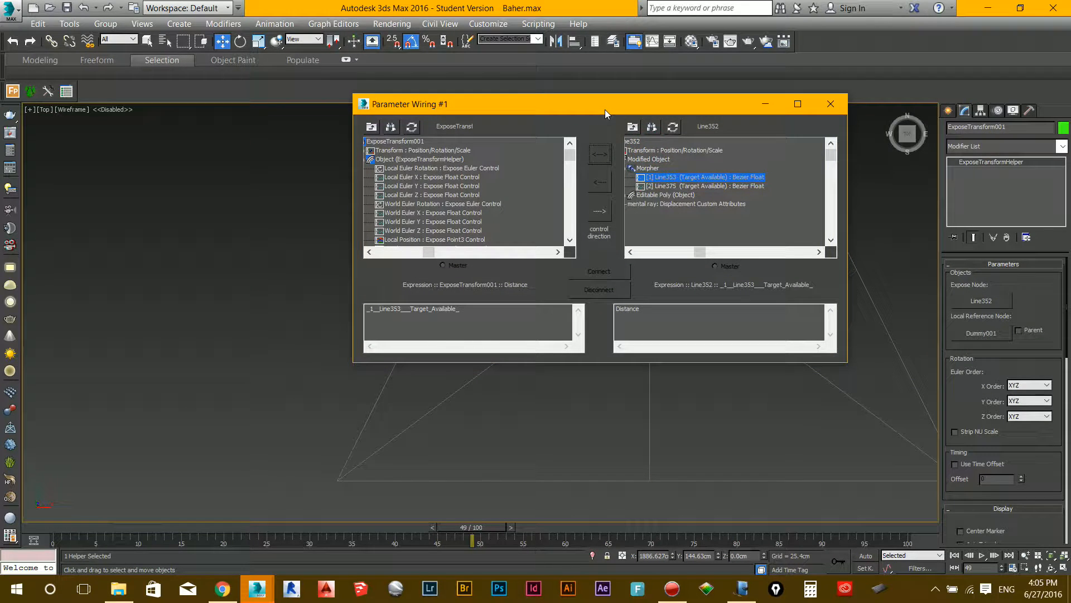
drag(545, 99, 571, 82)
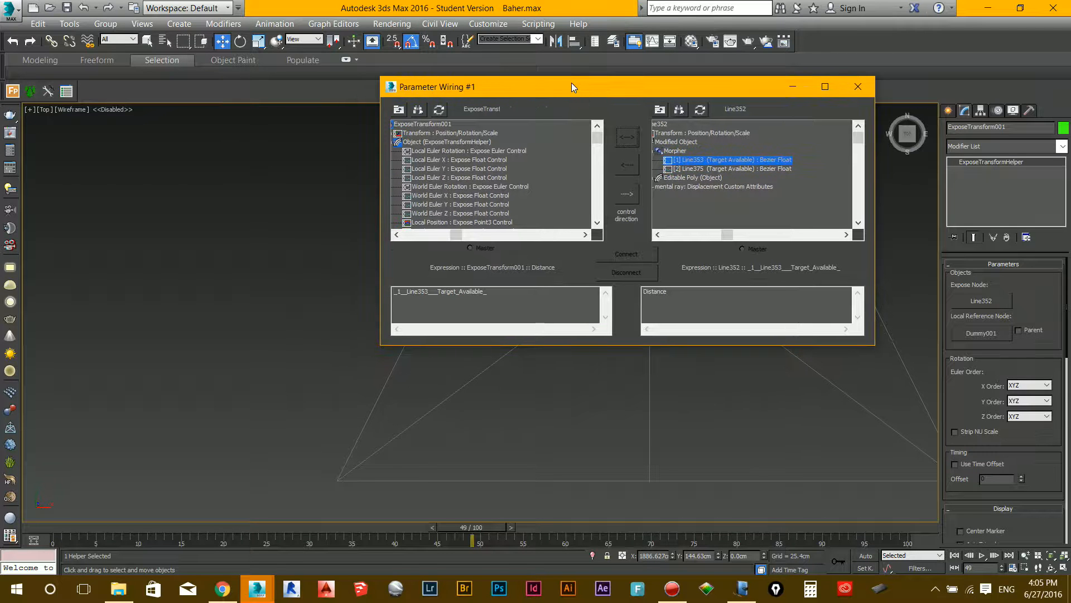
drag(572, 82, 563, 85)
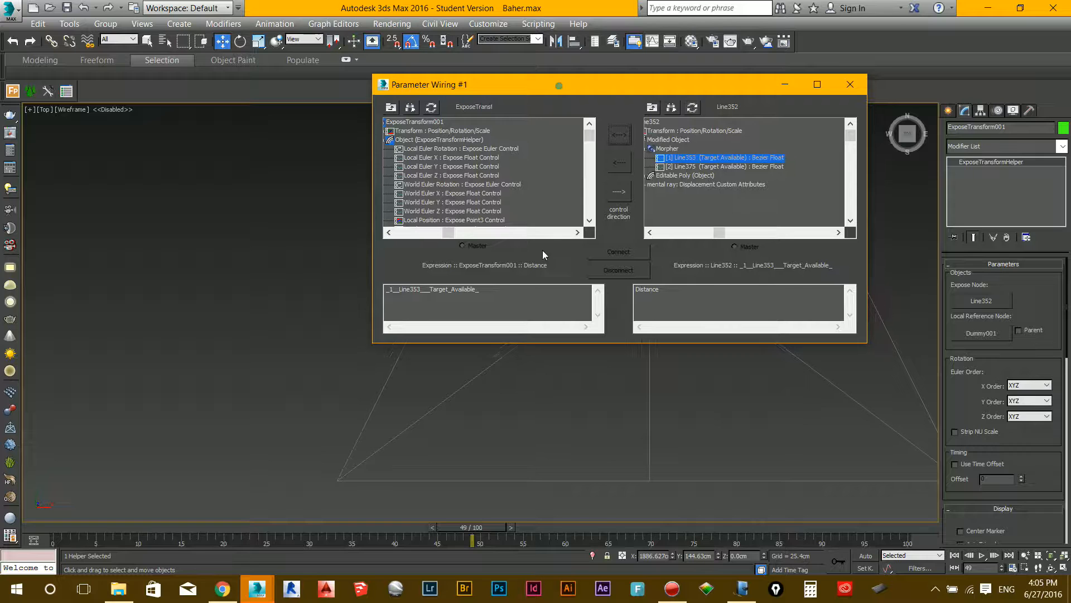
click(479, 287)
click(620, 192)
click(617, 252)
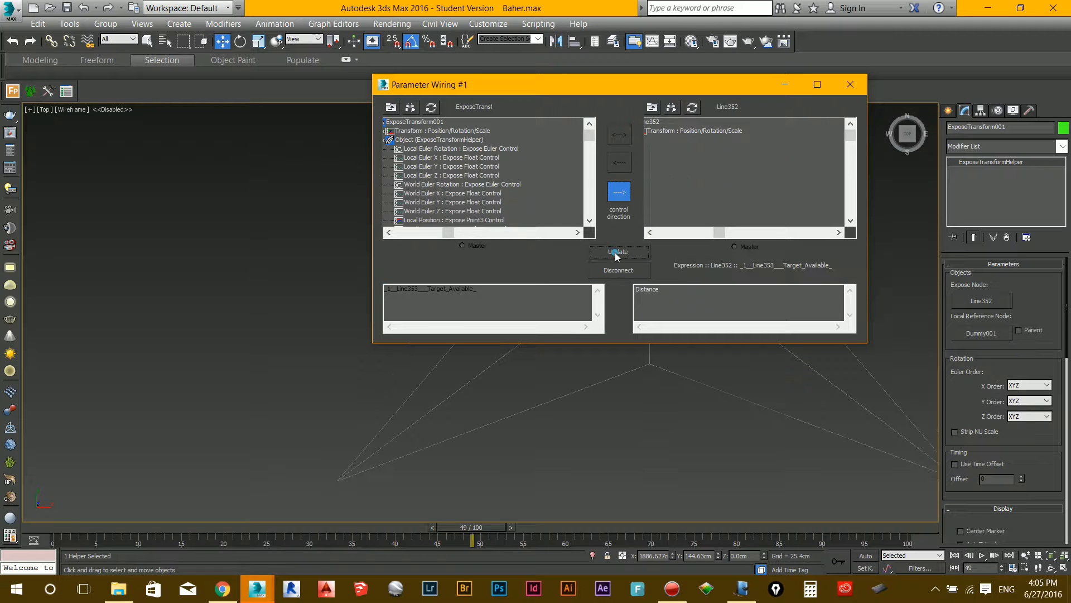
Minimize the wiring dialog, shade the Top view and move the Dummy to about X 1535, Y -28 cm to test the pyramid's response.
click(785, 84)
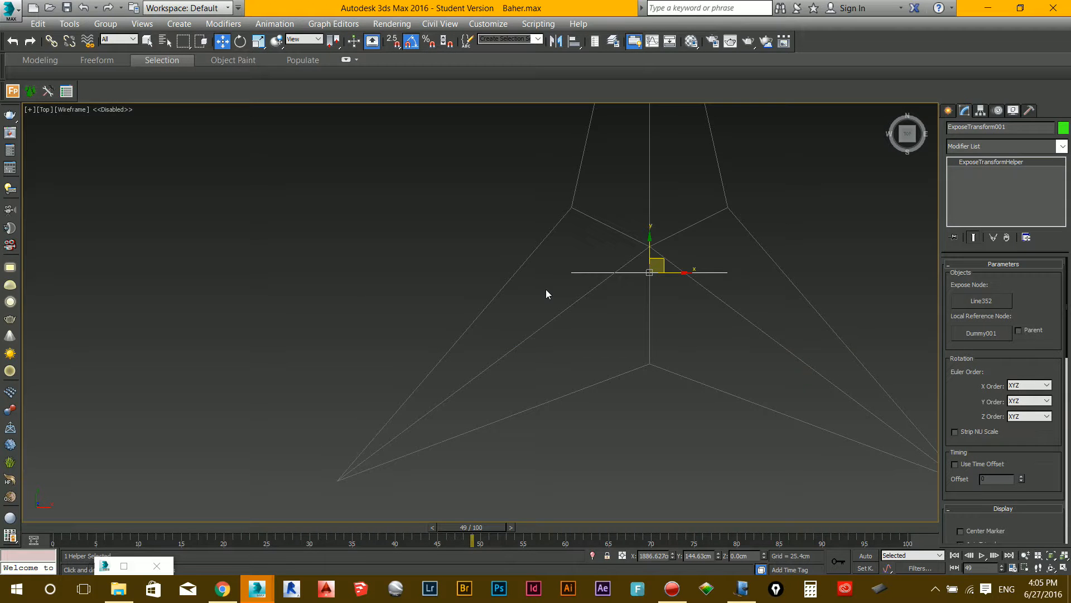
key(F3)
scroll(546, 294, down, 10)
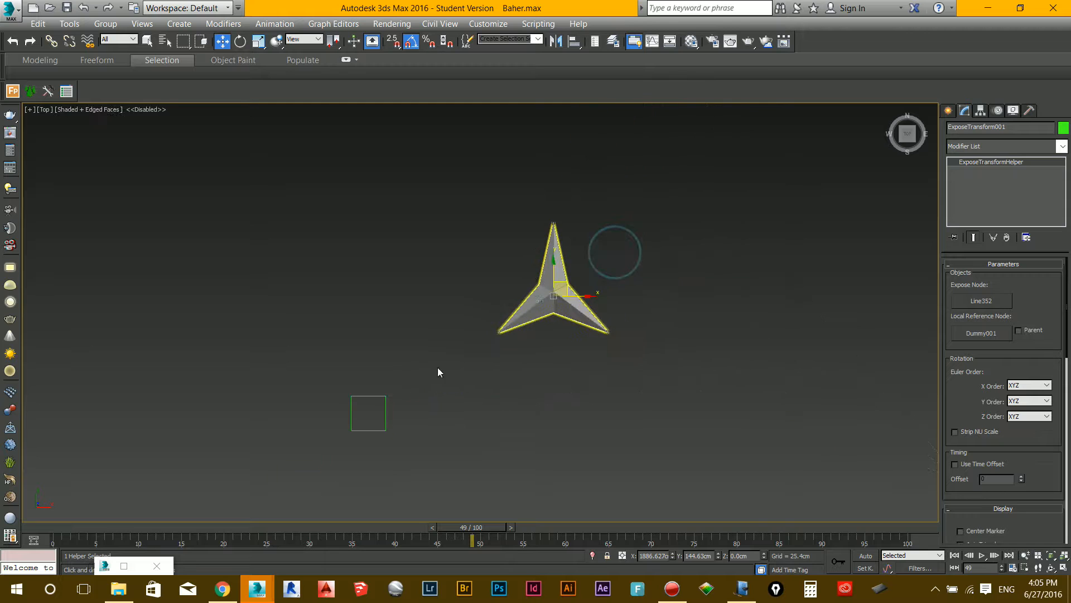
click(386, 407)
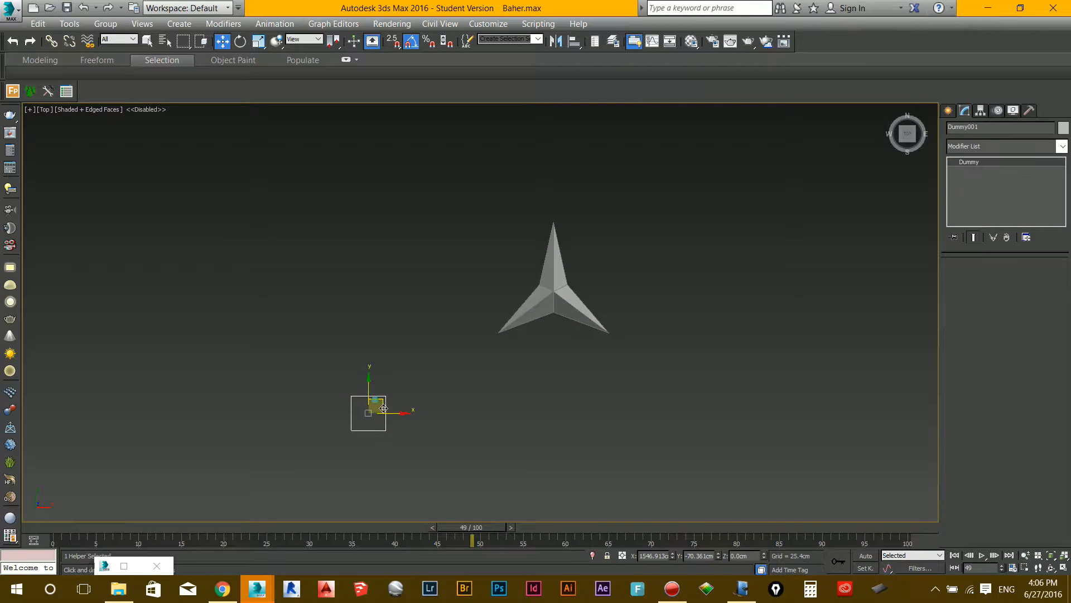
drag(349, 411, 373, 378)
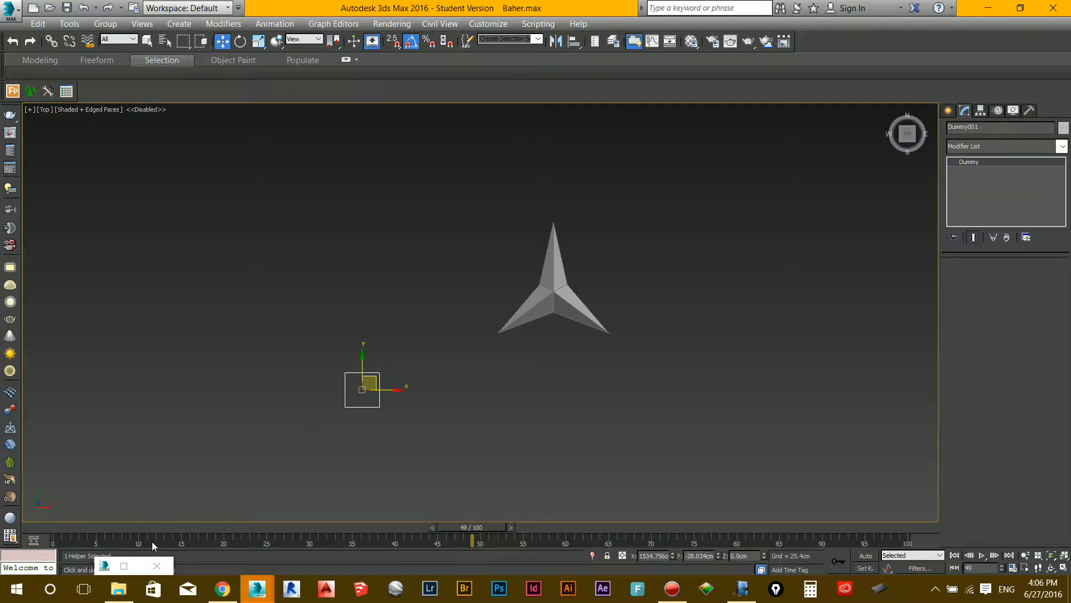
Divide Distance in the Line353 wiring expression, update the wire and move the Dummy slightly to test it.
click(124, 566)
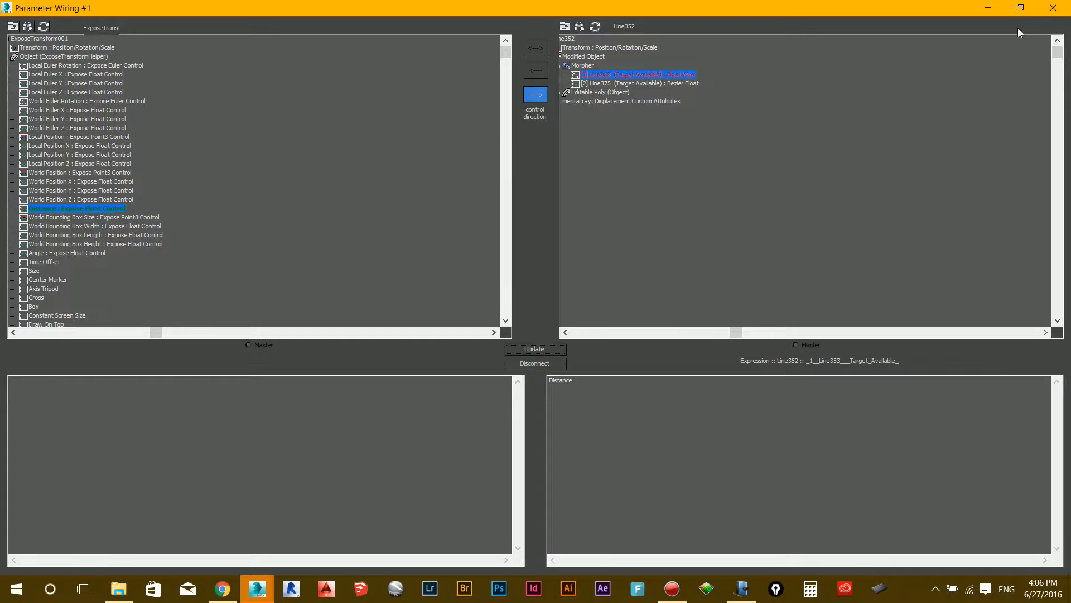
click(1020, 9)
click(669, 275)
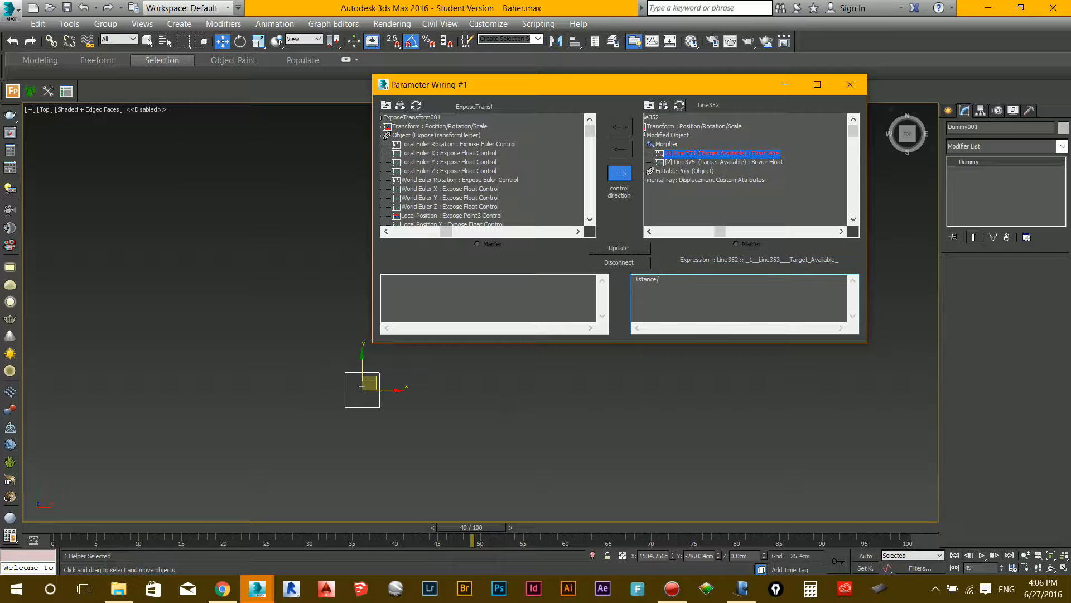
click(621, 245)
click(785, 84)
drag(373, 380, 400, 365)
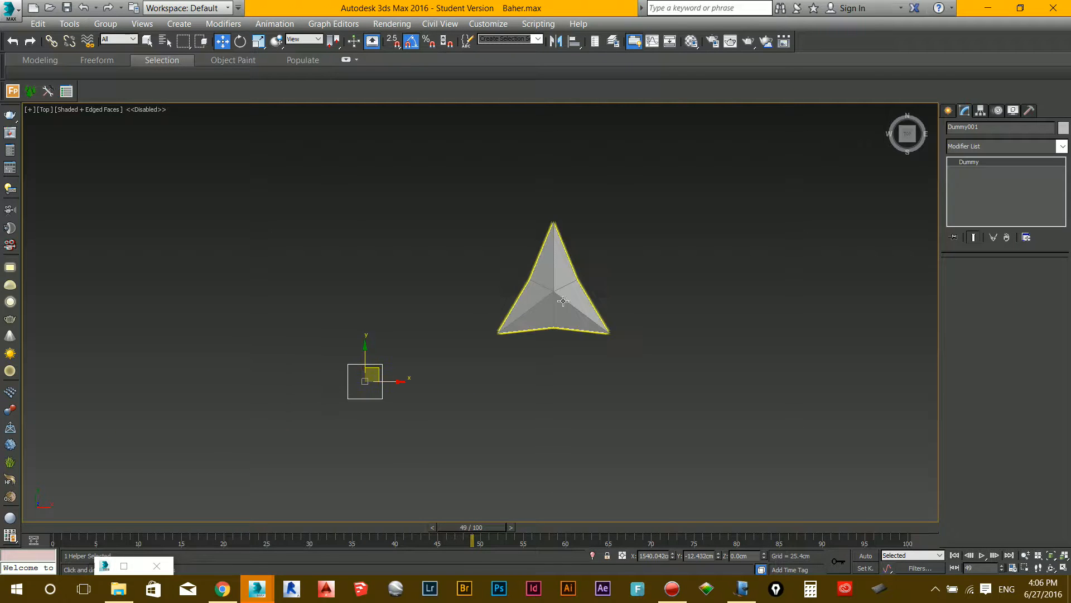
Wire the ExposeTM helper's Distance parameter to the pyramid's second Morpher channel, [2] Line375.
key(F3)
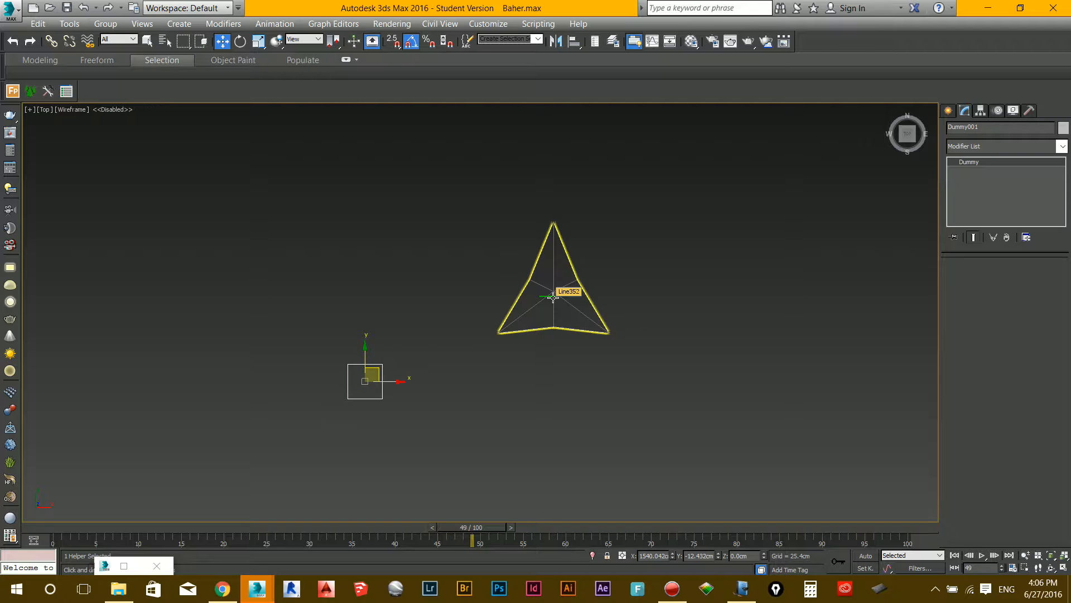
scroll(553, 298, up, 6)
scroll(544, 298, down, 1)
click(548, 289)
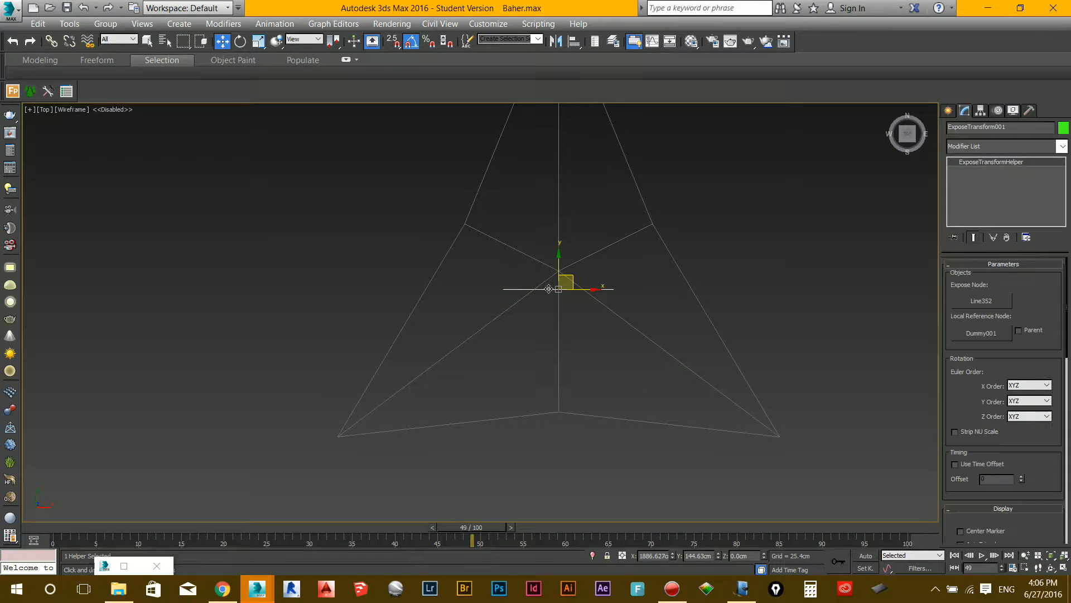
right_click(548, 289)
click(579, 415)
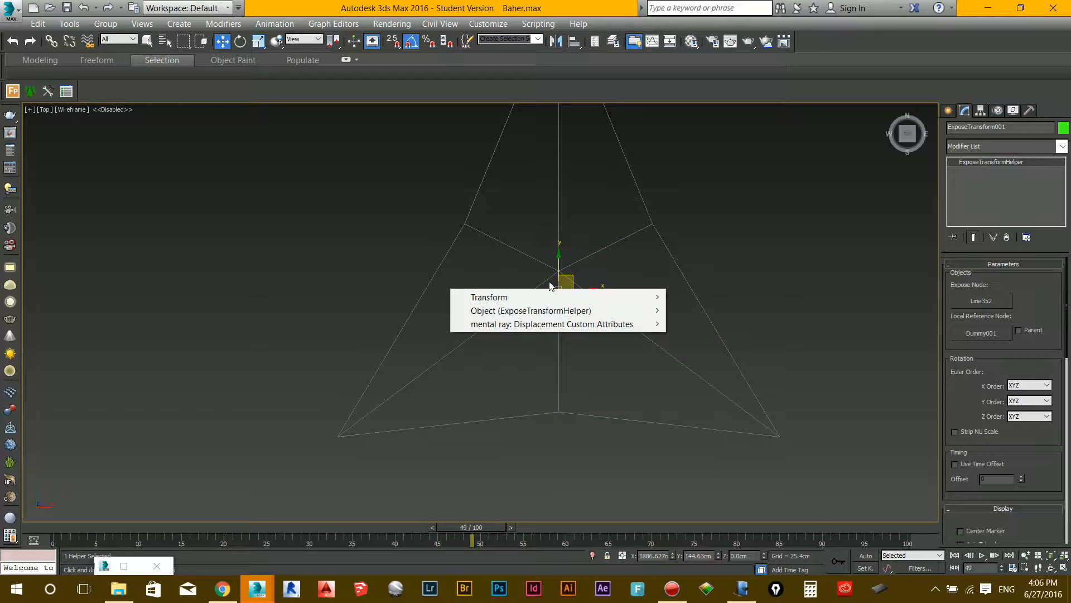
mouse_move(558, 310)
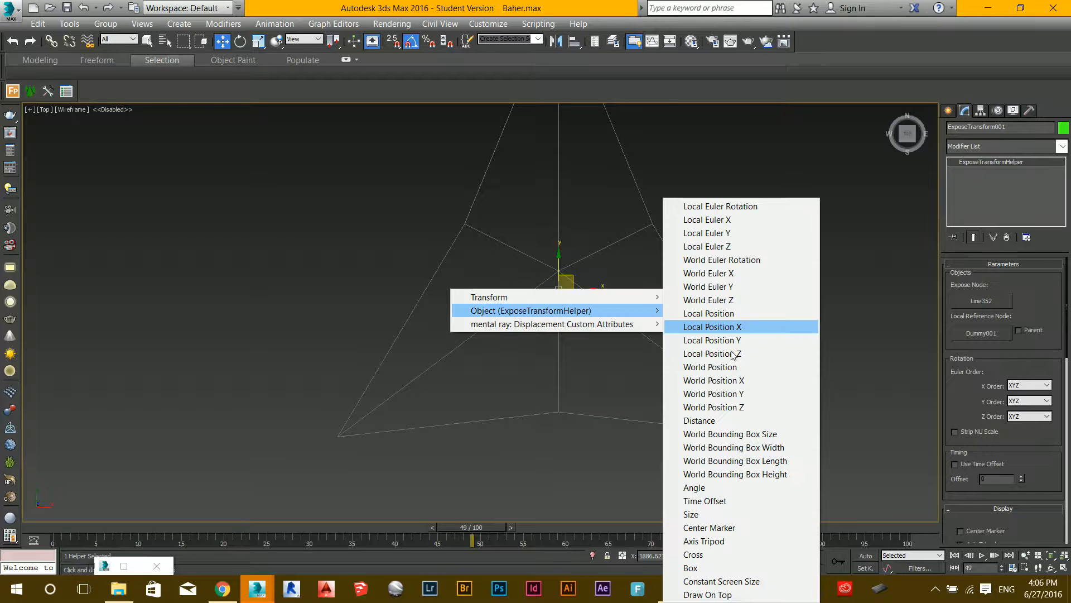
click(708, 421)
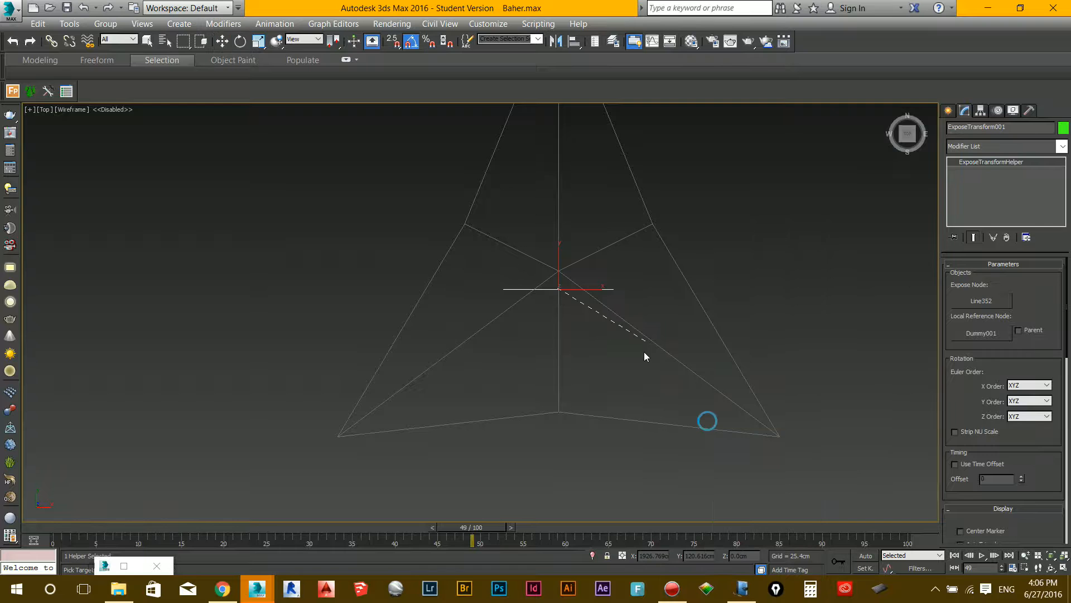
click(662, 426)
mouse_move(697, 444)
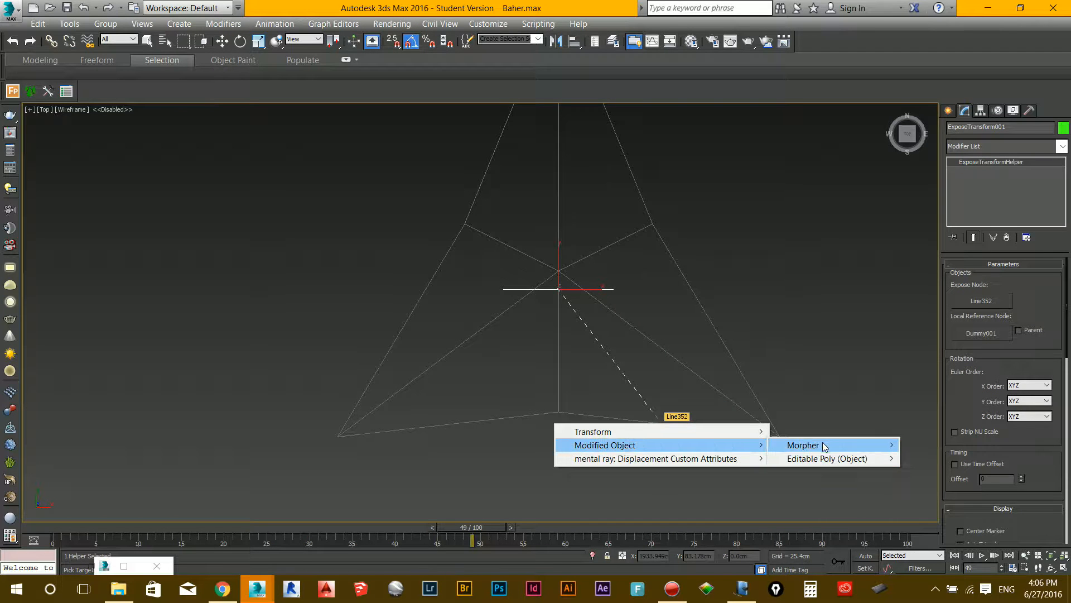
mouse_move(824, 444)
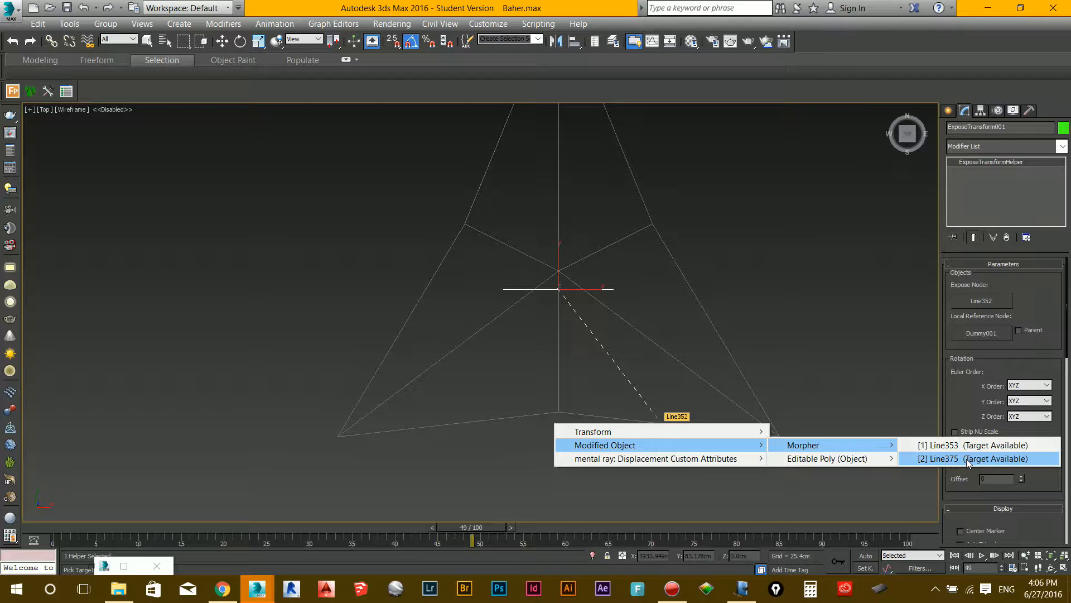
click(968, 458)
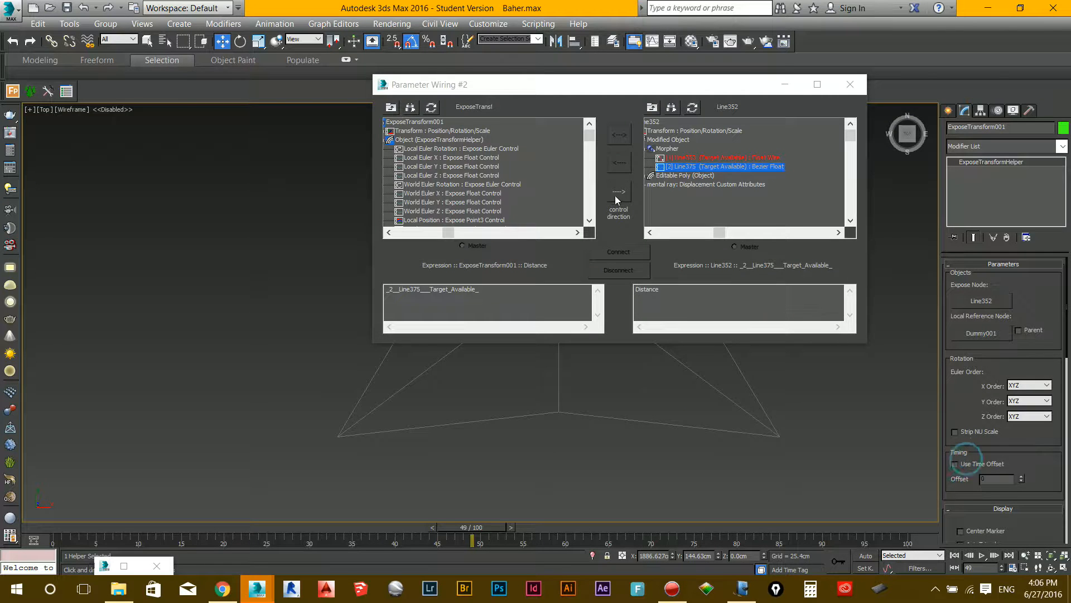
Connect Distance one way to the Line375 morph channel with the expression Distance/10.
click(617, 199)
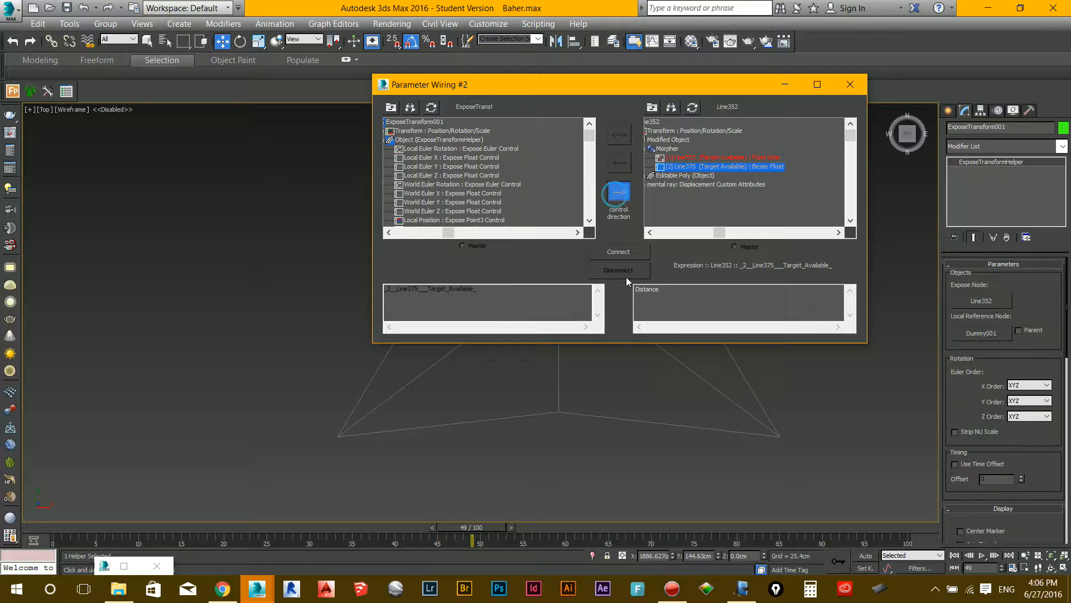
click(678, 290)
text(/10)
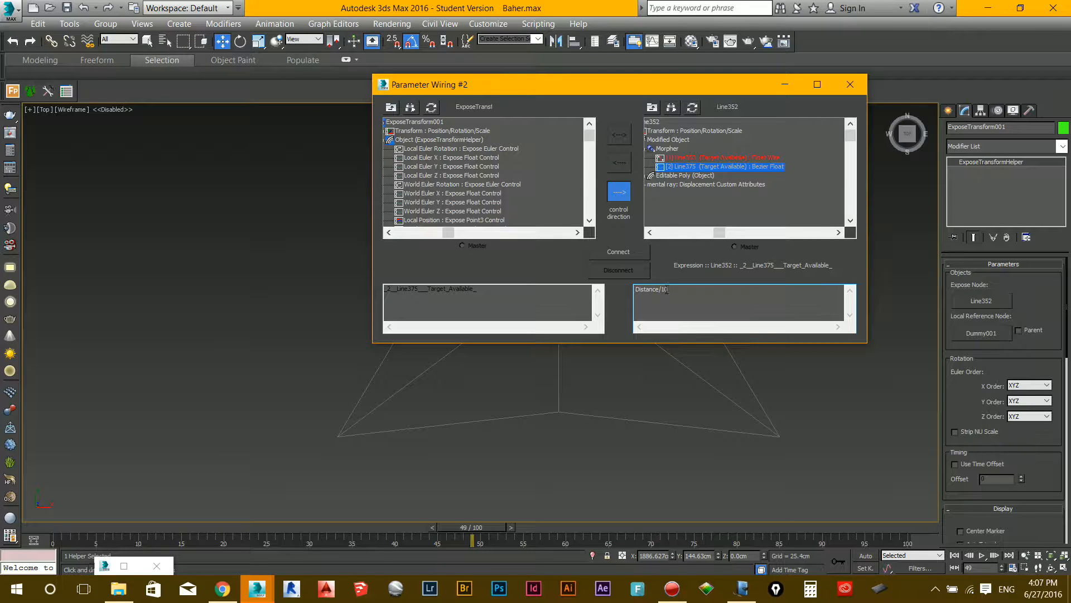
click(619, 251)
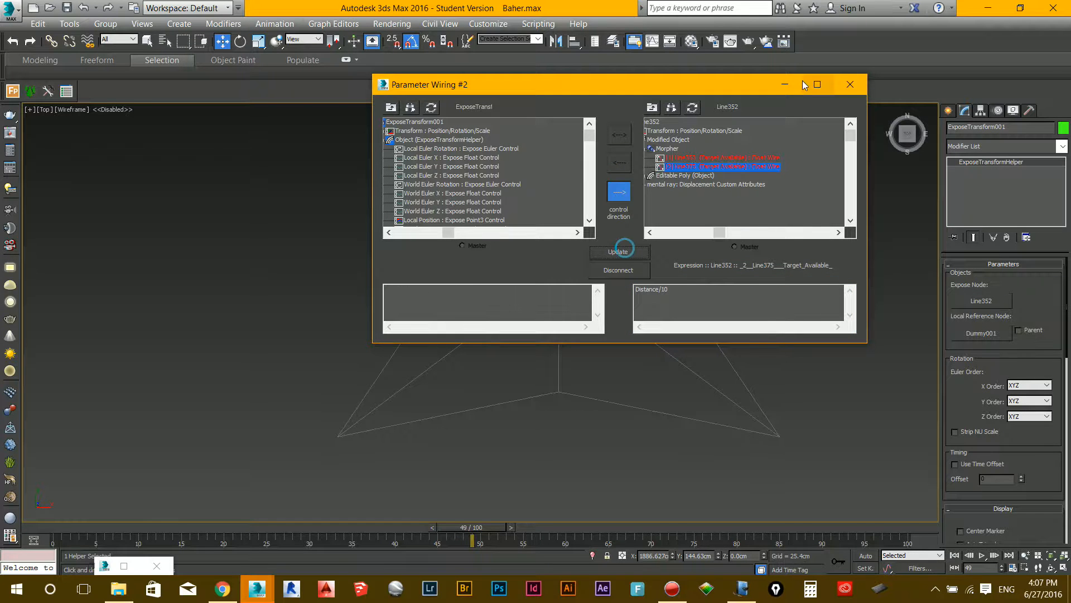
Minimize the second wiring dialog, shade the Top view and move the Dummy around the pyramid to test both morph channels.
click(785, 84)
scroll(551, 249, down, 5)
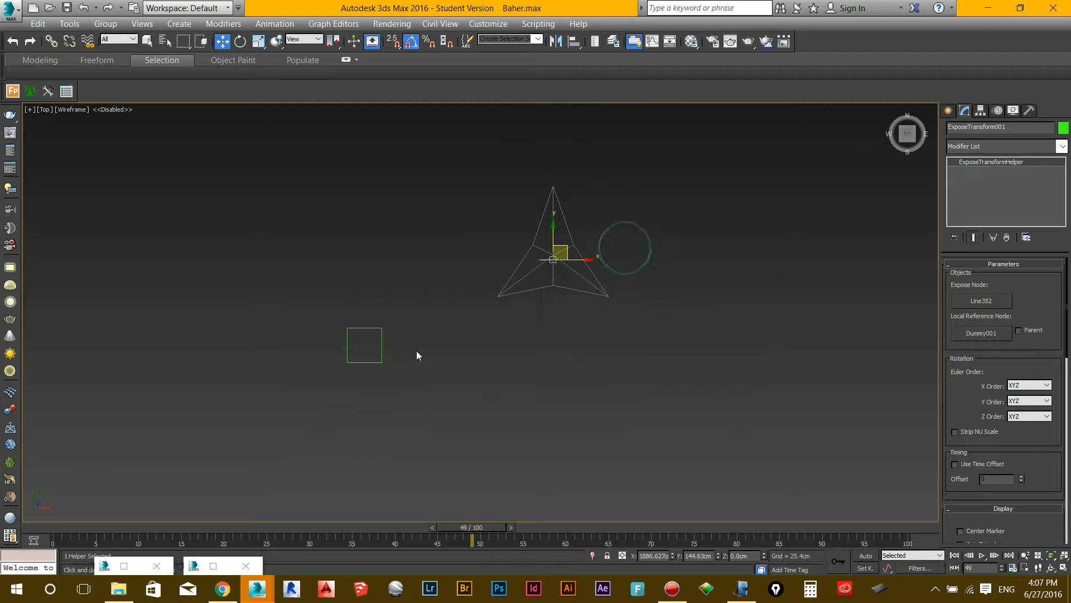
key(F3)
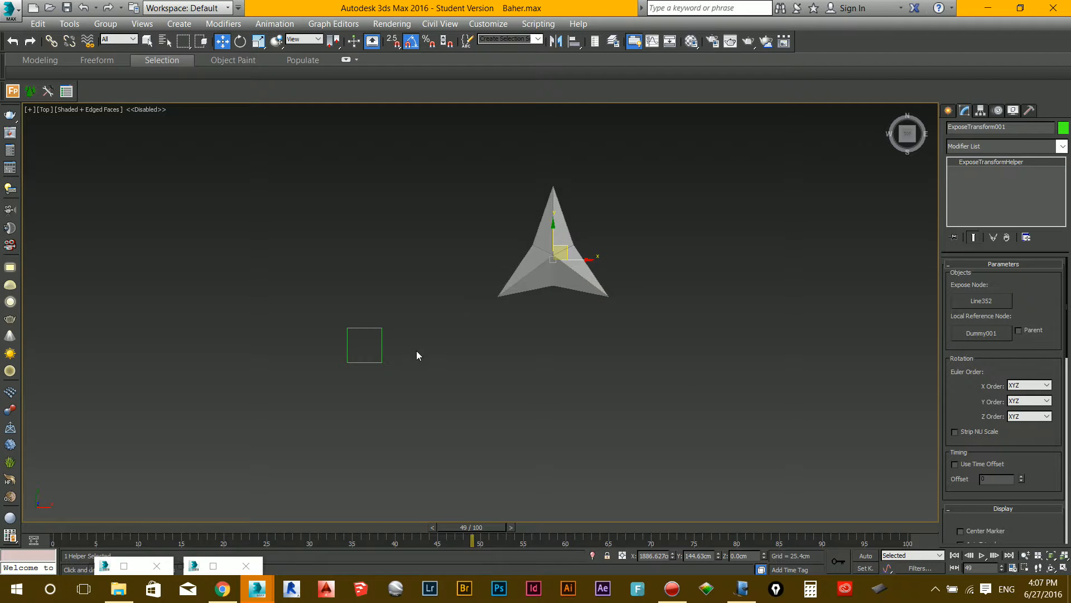
click(382, 340)
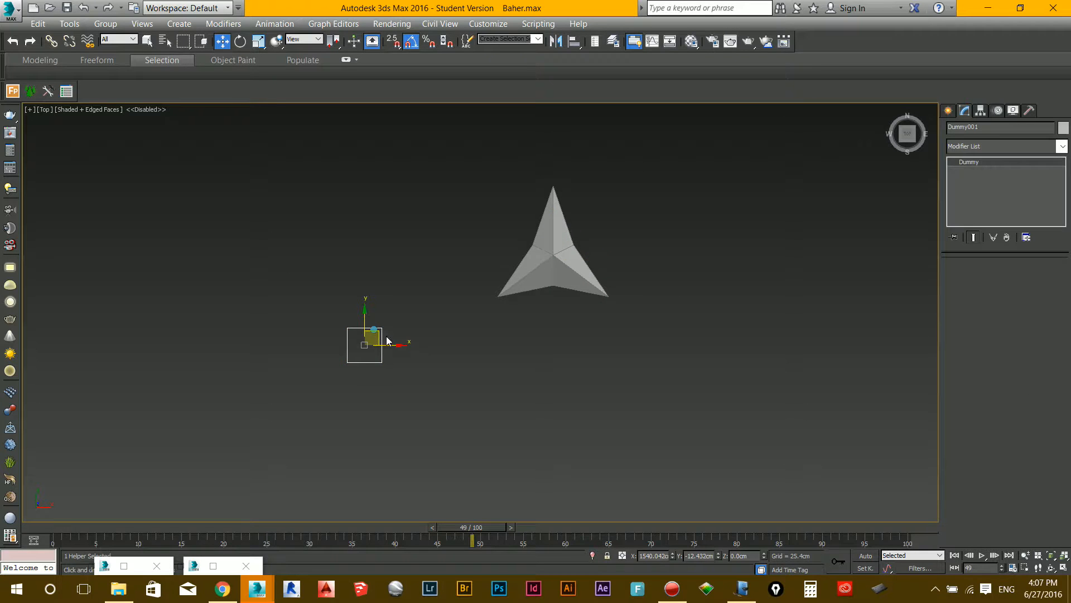
drag(387, 340, 477, 290)
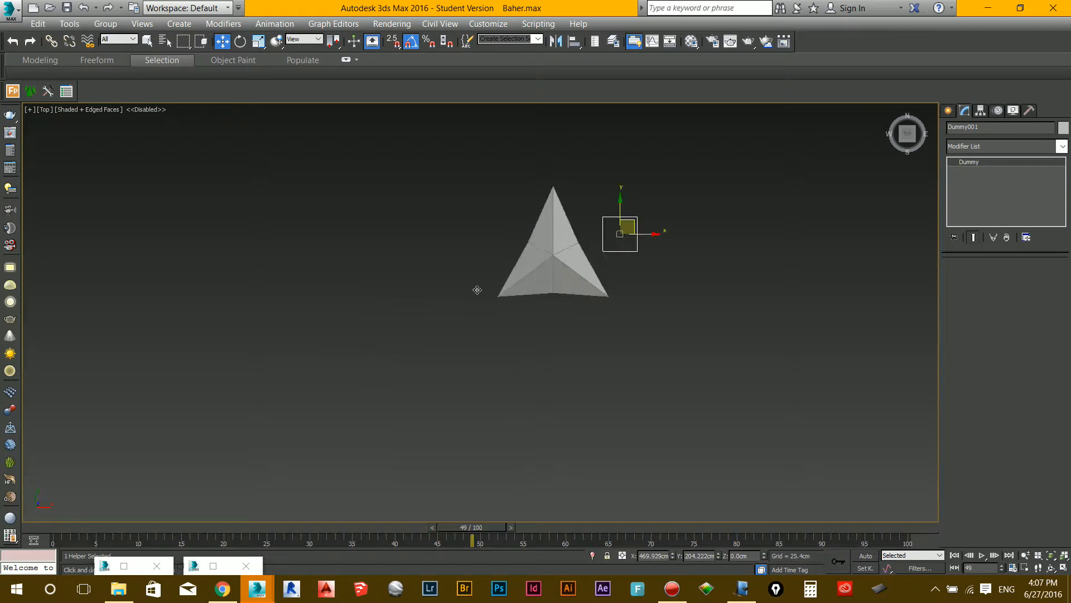
Move the Dummy far from the pyramid to open it, and bring it back onto the pyramid's centre to close it.
key(ctrl+z)
drag(177, 382, 48, 438)
middle_drag(212, 393, 305, 356)
scroll(305, 357, down, 2)
drag(196, 371, 210, 433)
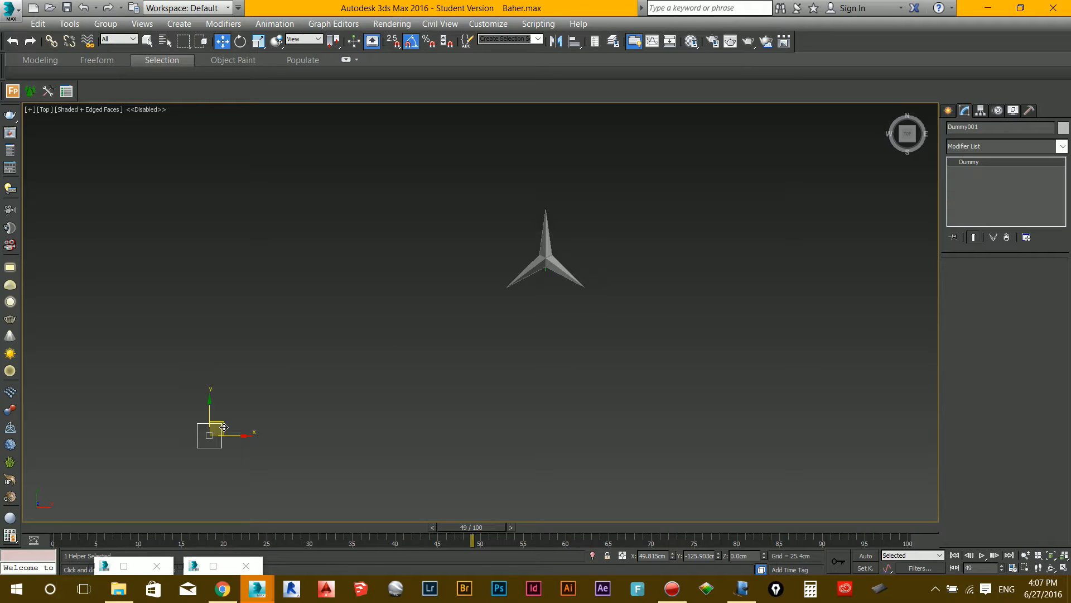
click(514, 329)
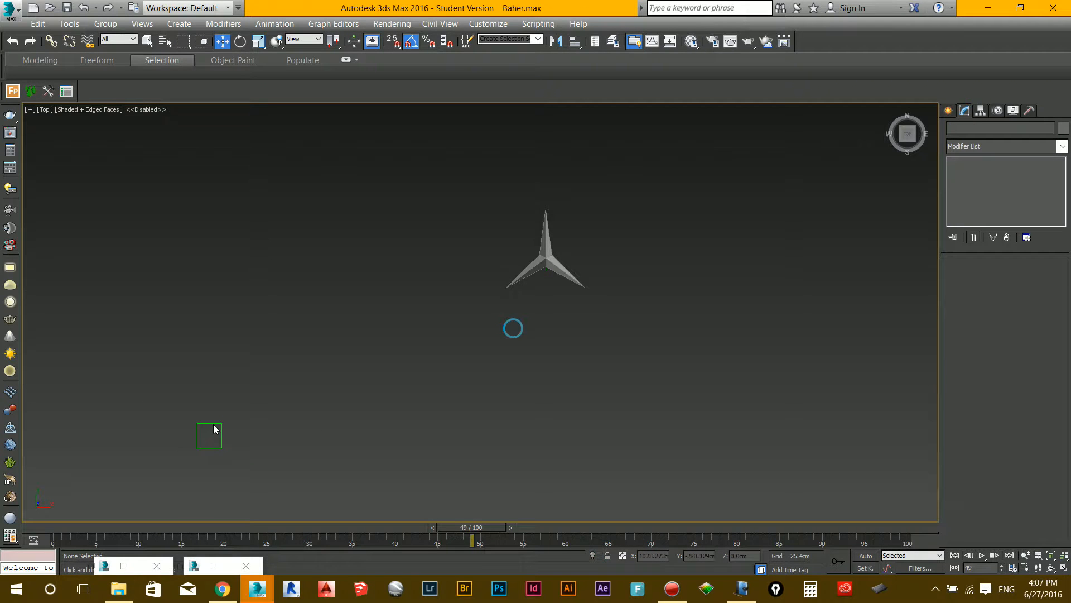
drag(222, 422, 558, 251)
scroll(555, 252, up, 3)
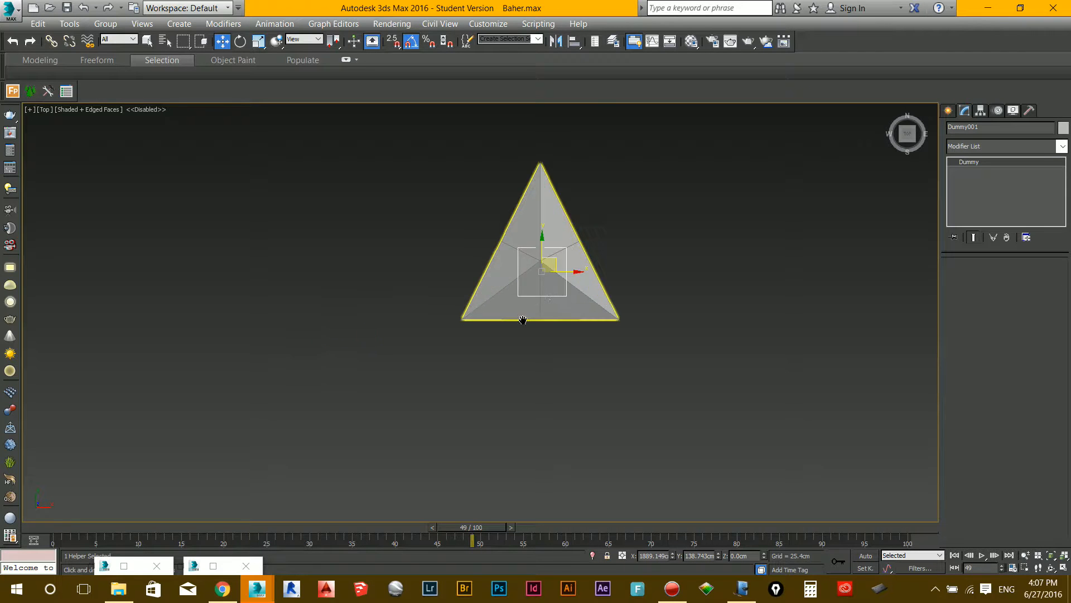
middle_drag(523, 238, 410, 293)
In wireframe, select the pyramid and its centre helper, enable 2.5D snapping and clone them as one copy beside the original.
click(410, 293)
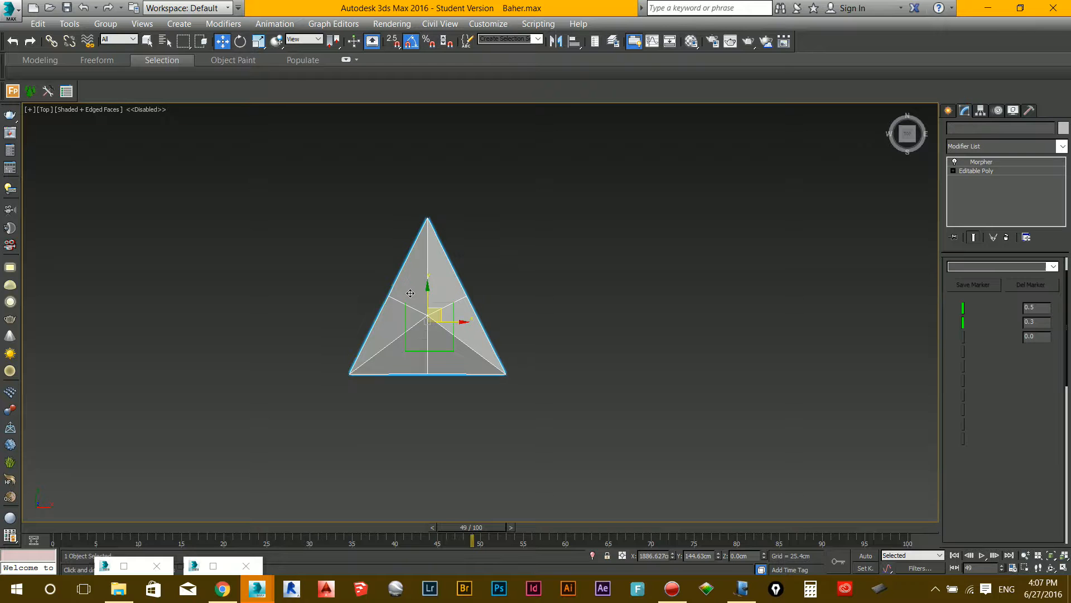
key(F3)
scroll(415, 334, up, 6)
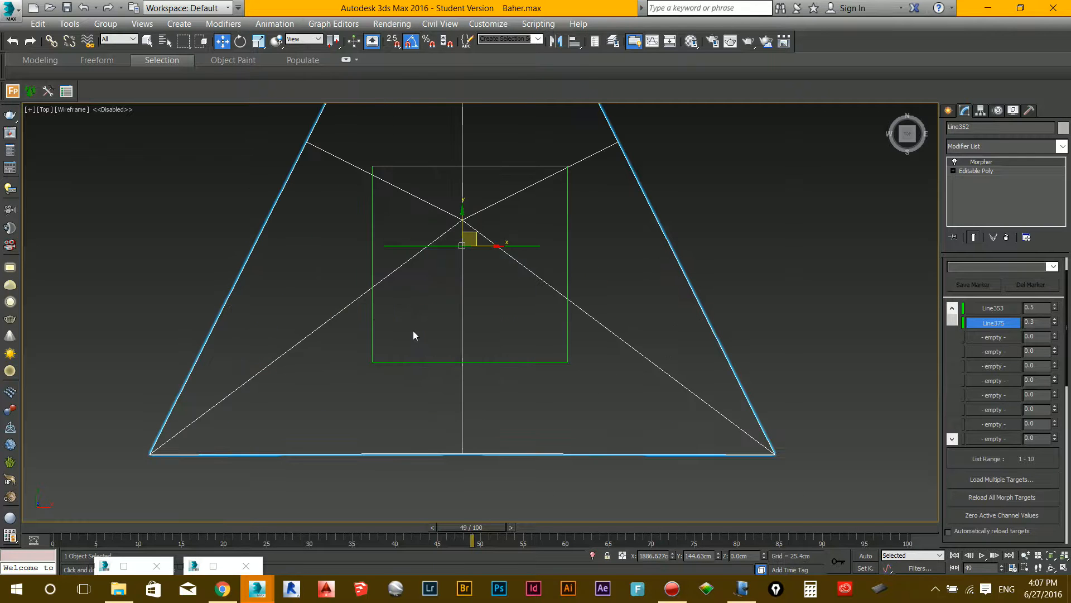
ctrl+click(396, 246)
scroll(394, 256, down, 8)
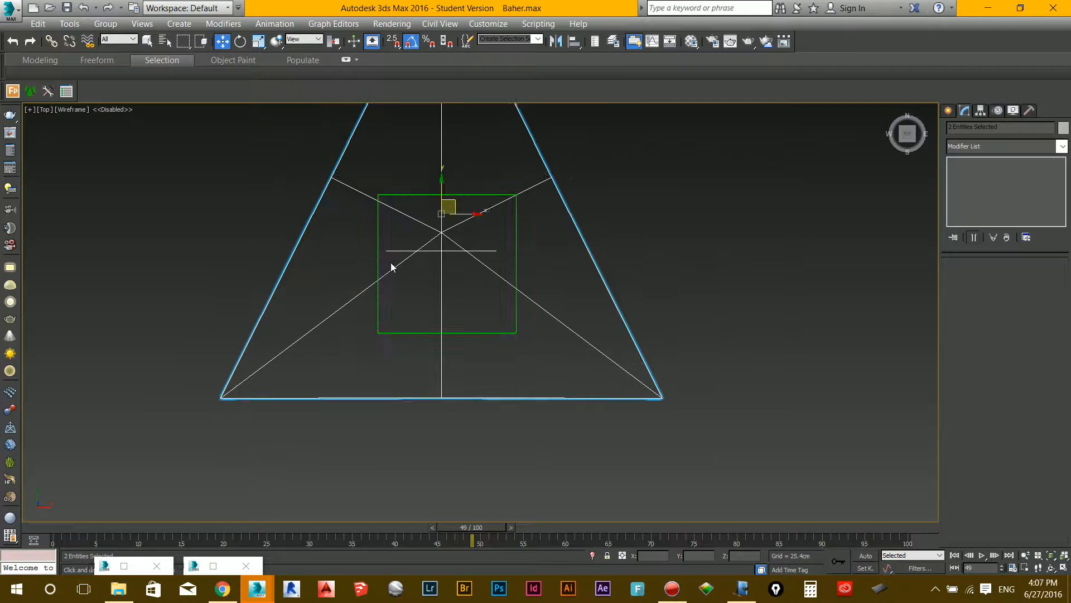
middle_drag(391, 264, 279, 308)
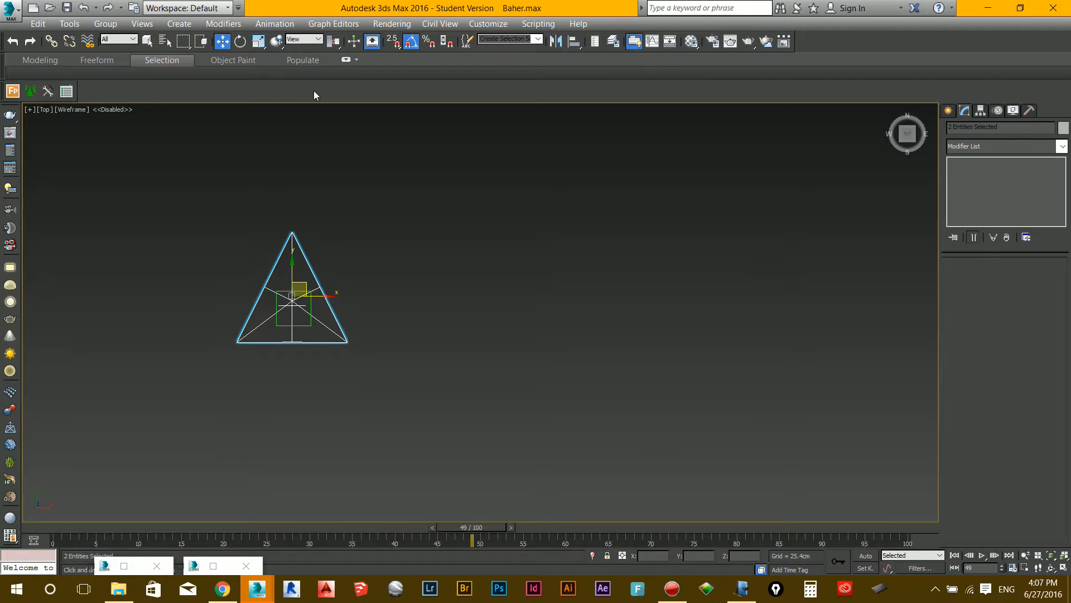
click(393, 40)
scroll(293, 310, up, 2)
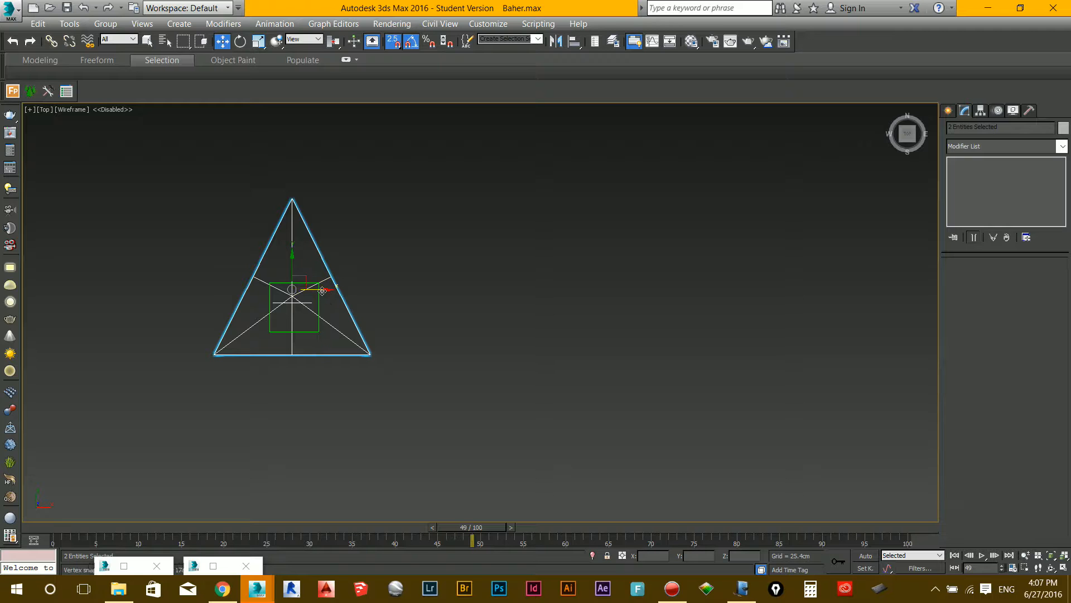
drag(324, 291, 335, 291)
shift+drag(476, 296, 483, 296)
click(535, 352)
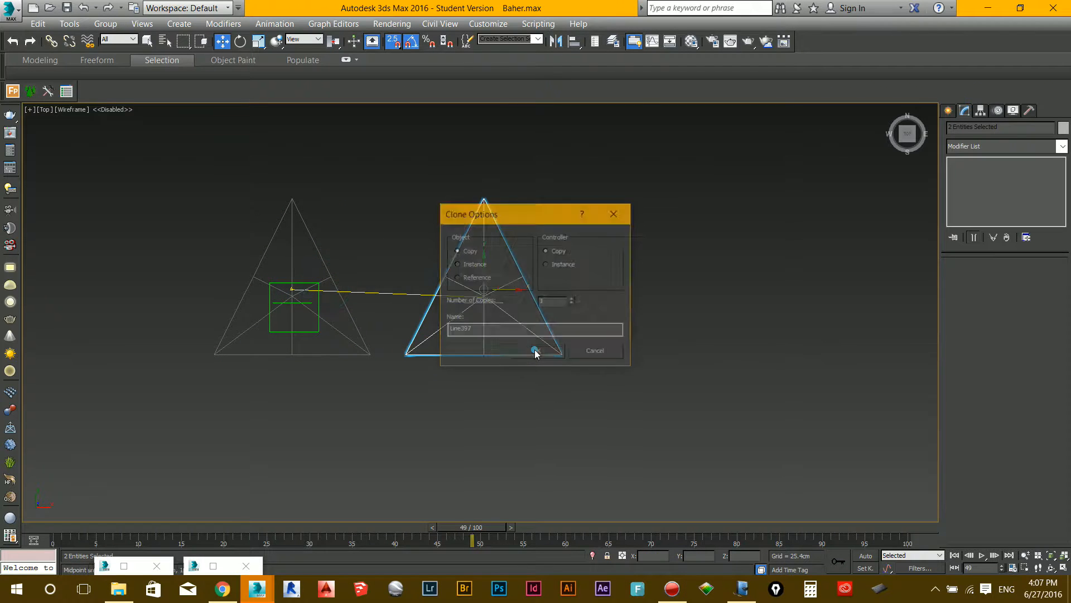
click(557, 44)
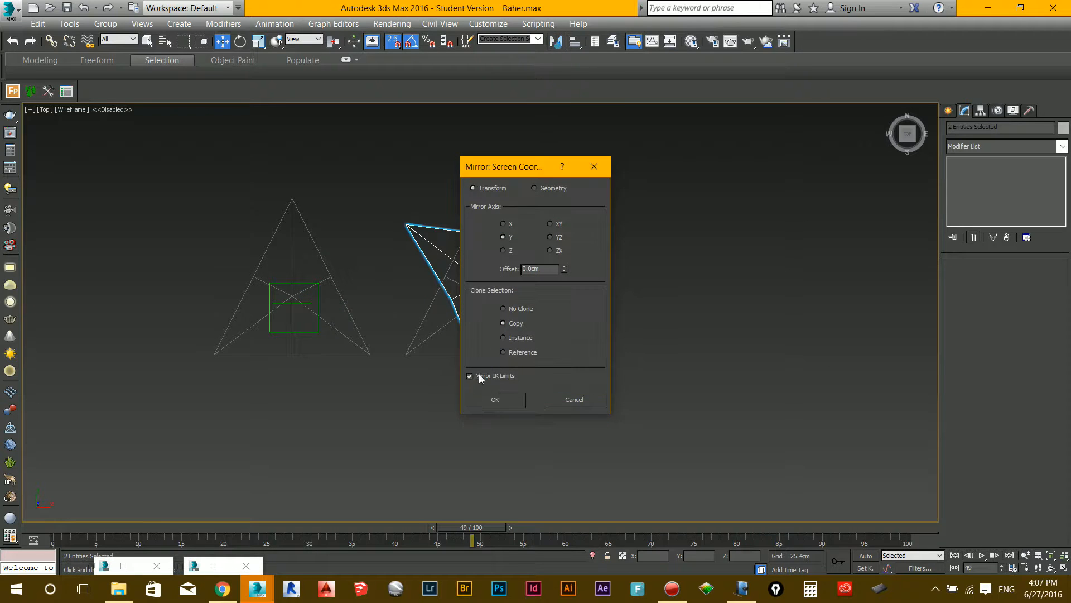
click(495, 399)
drag(484, 377, 444, 278)
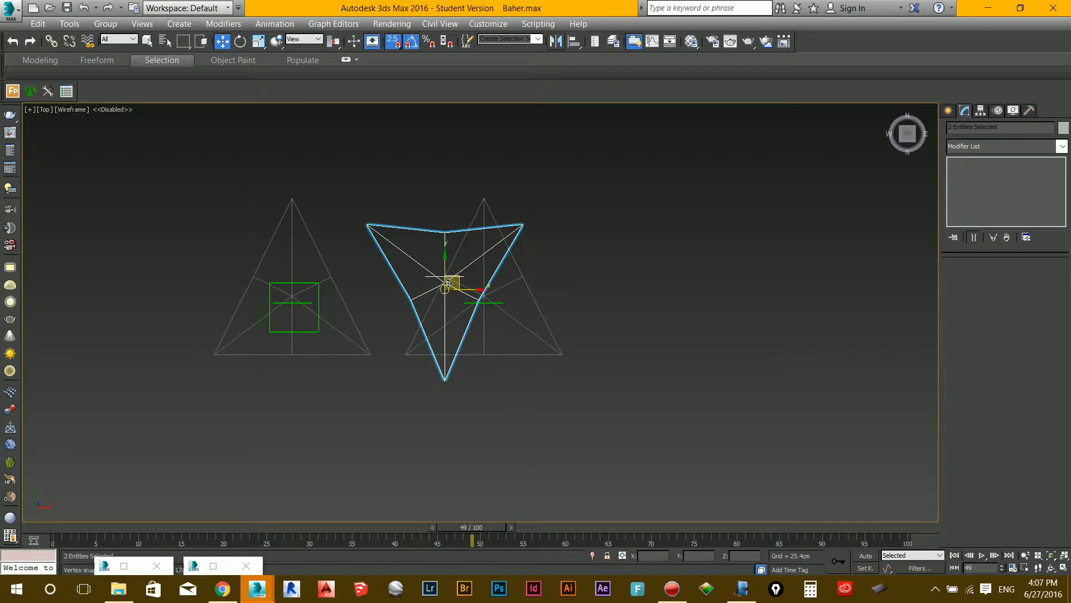
click(498, 403)
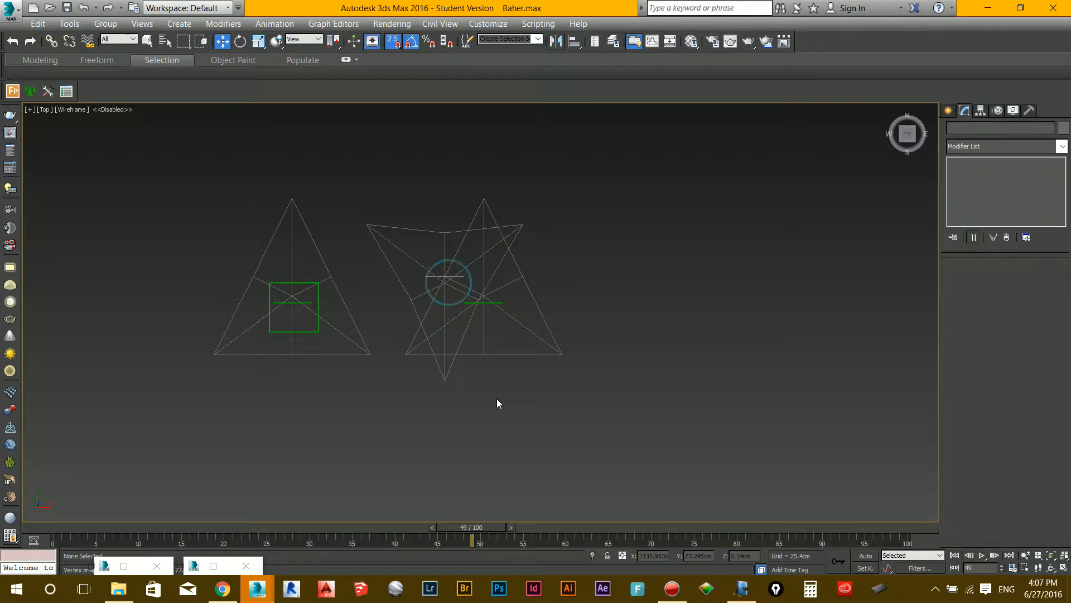
key(ctrl+z)
key(ctrl+z)
key(ctrl+z)
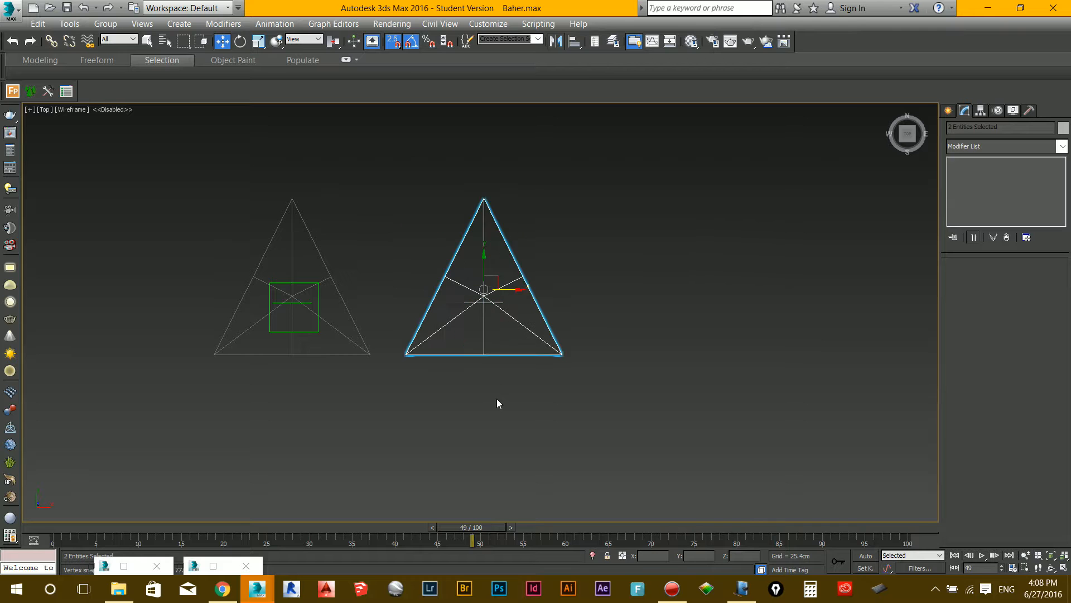
Mirror the copied pyramid and helper on the Y axis with No Clone and snap its tip to the original pyramid's base corner.
click(557, 43)
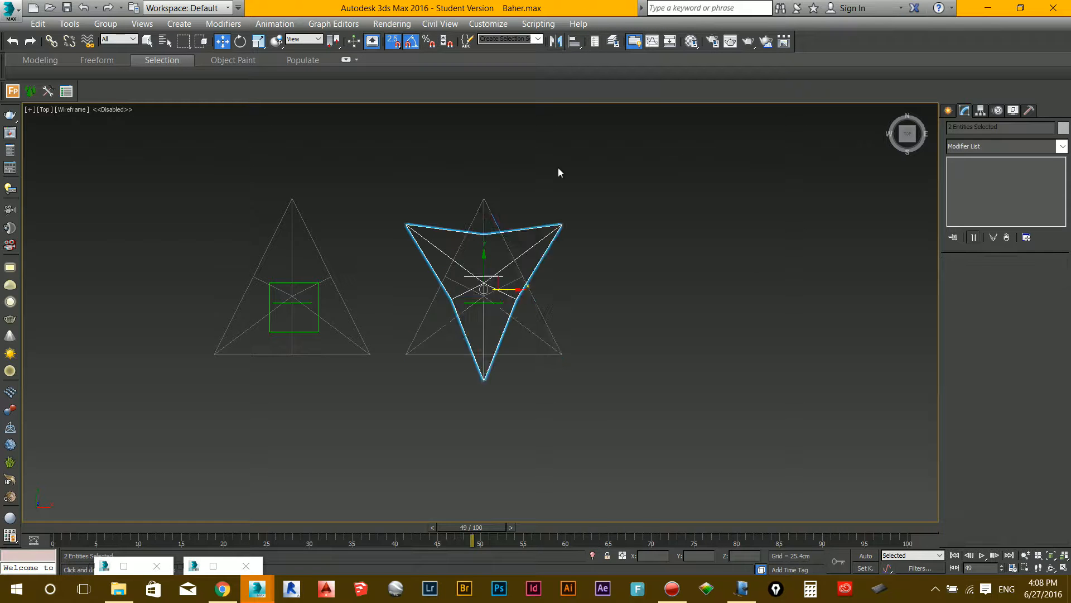
click(511, 309)
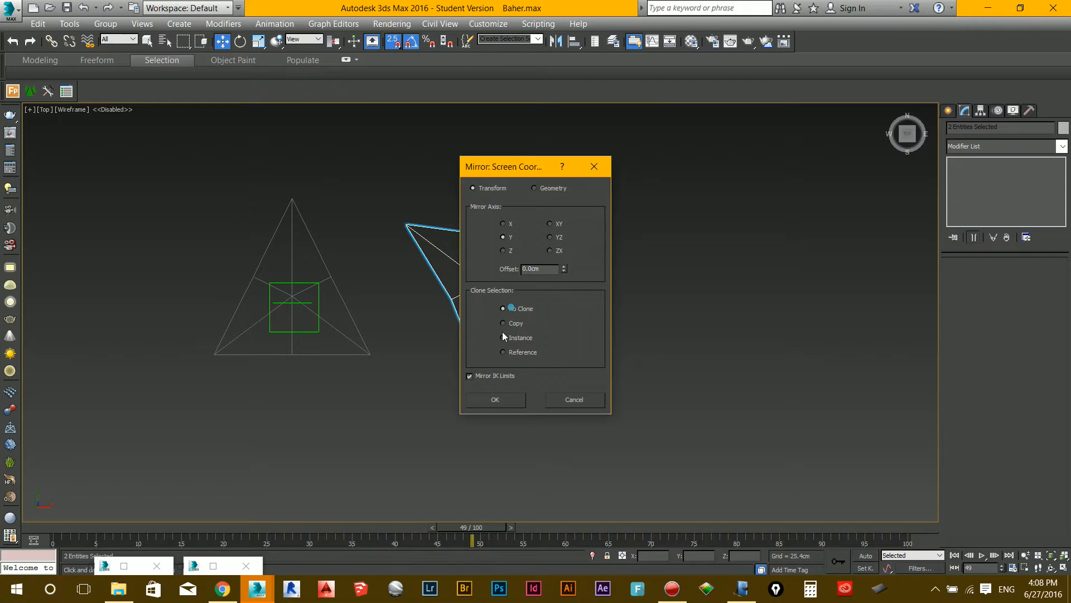
click(496, 399)
key(space)
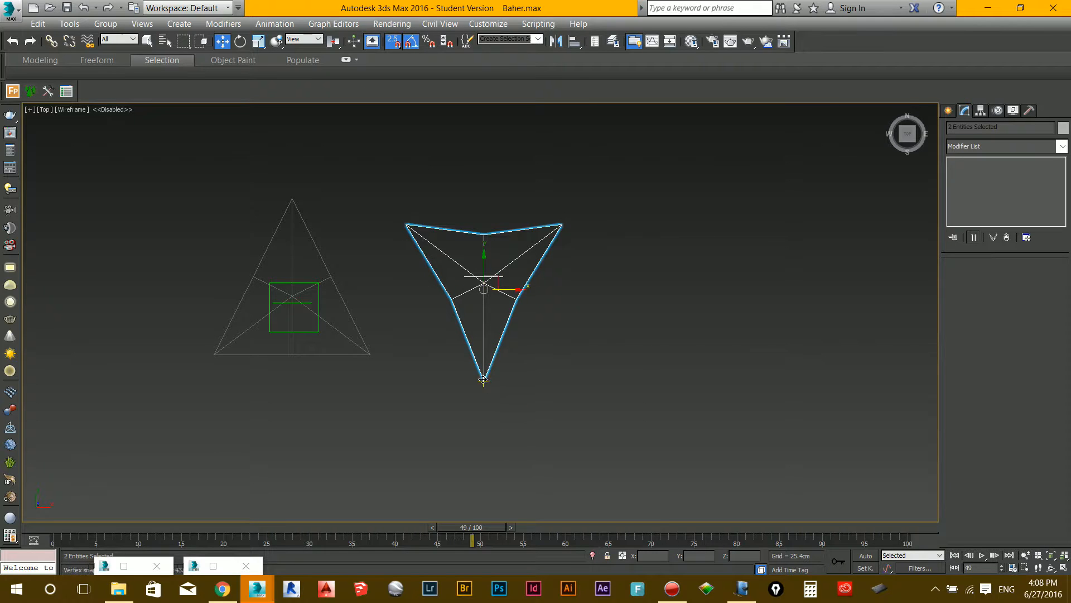
drag(483, 380, 432, 381)
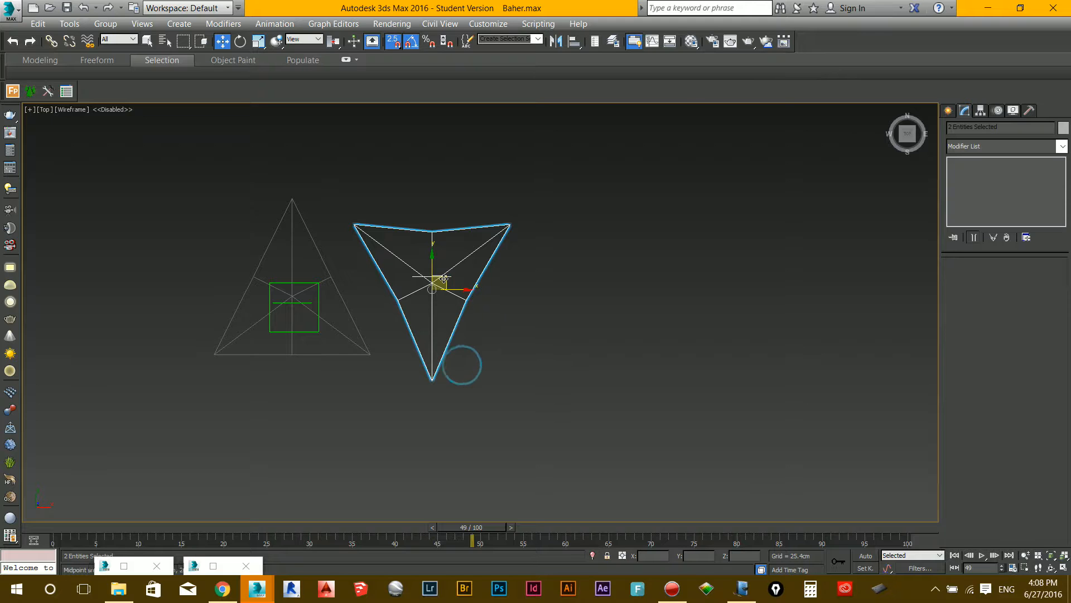
drag(431, 375, 370, 353)
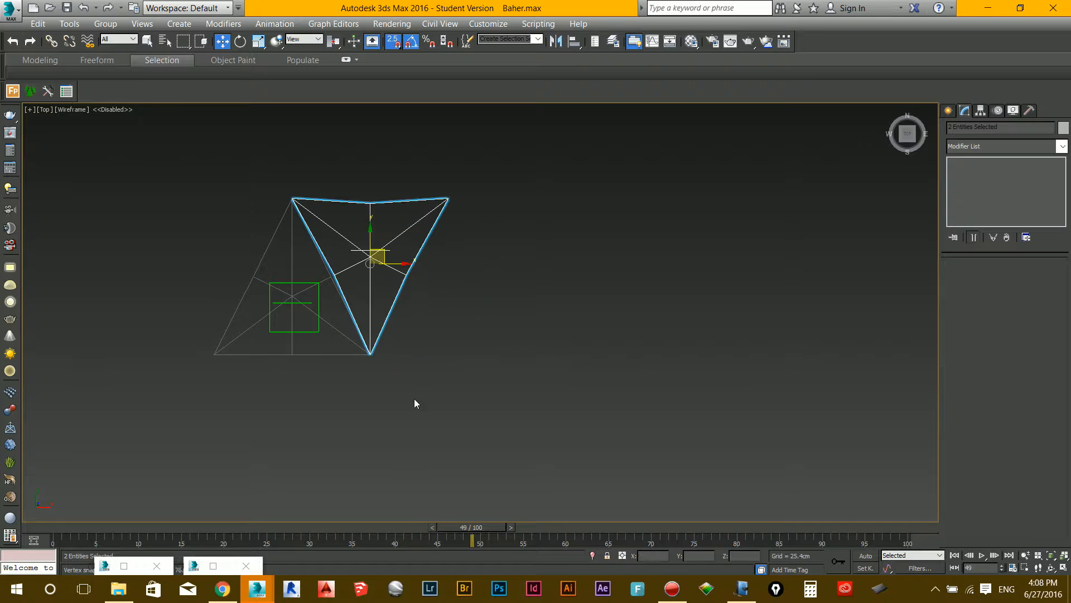
Select both pyramids with their helpers and clone the pair 15 times in a row, snapped corner to corner.
scroll(308, 362, up, 2)
ctrl+click(313, 357)
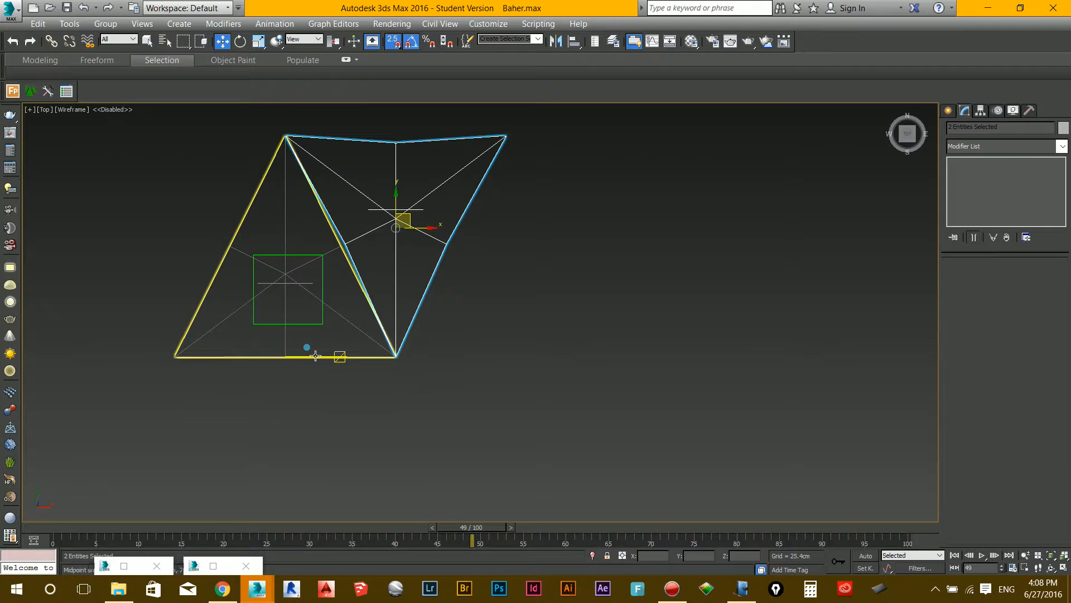
scroll(282, 284, up, 6)
ctrl+click(277, 283)
scroll(279, 302, down, 4)
scroll(281, 302, down, 6)
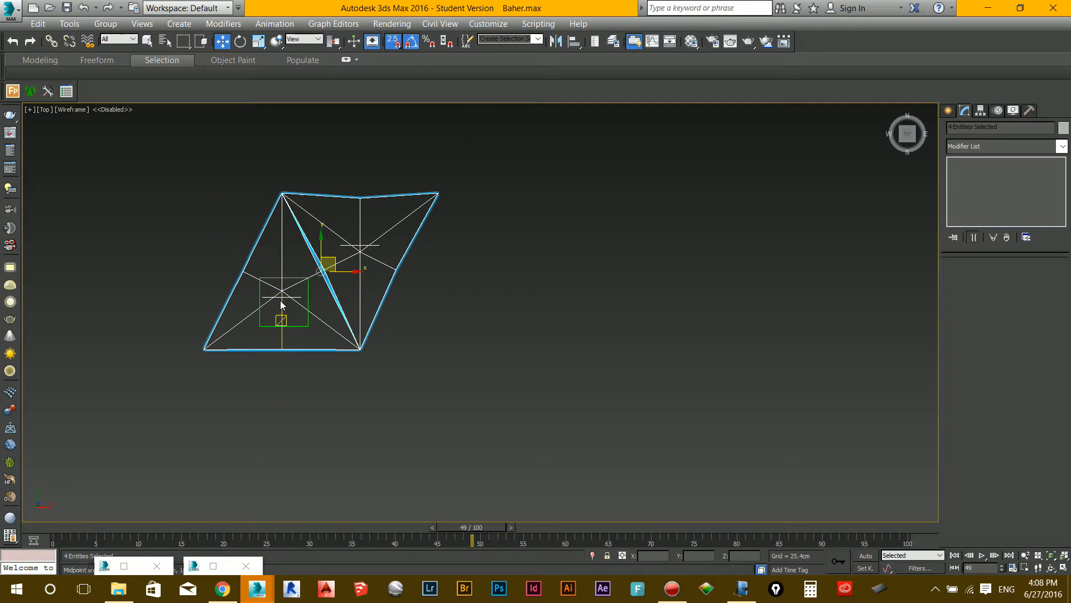
mouse_move(205, 346)
shift+mouse_down()
mouse_move(382, 349)
mouse_move(359, 349)
shift+mouse_up()
double_click(551, 302)
text(15)
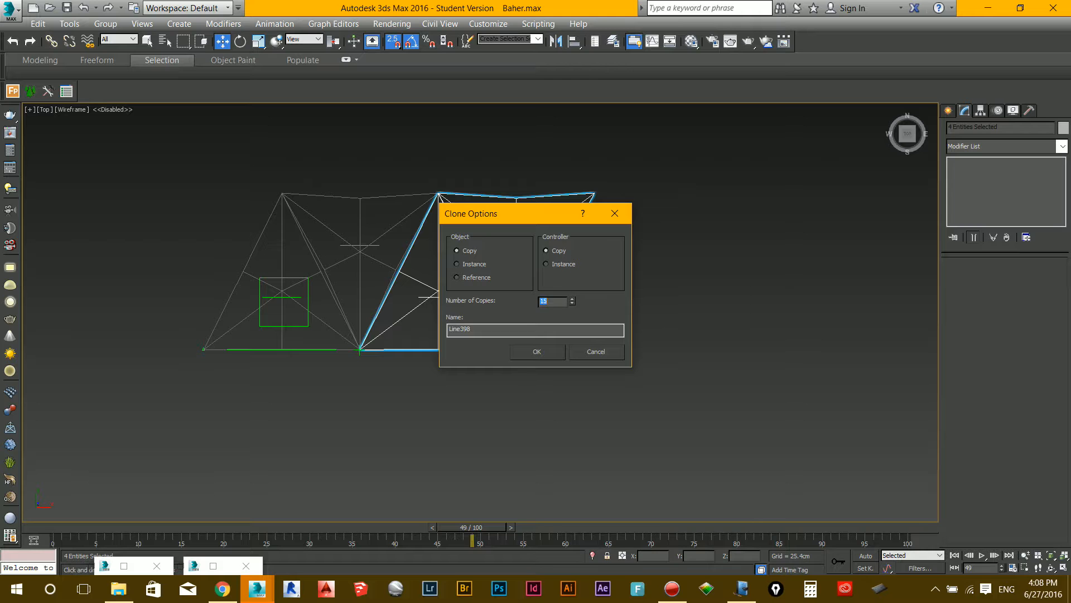
click(537, 353)
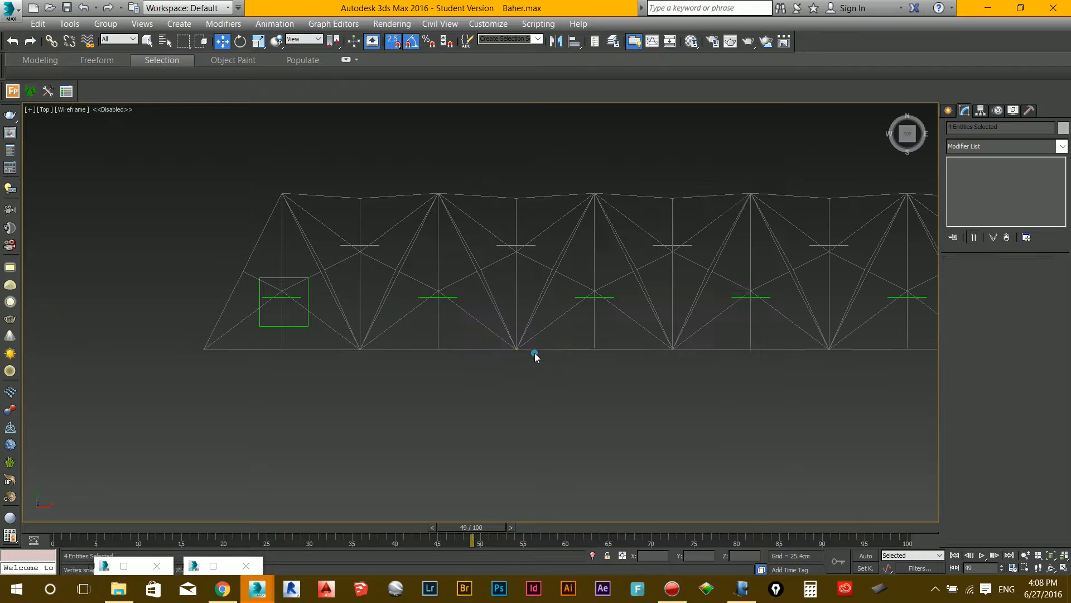
scroll(534, 355, down, 6)
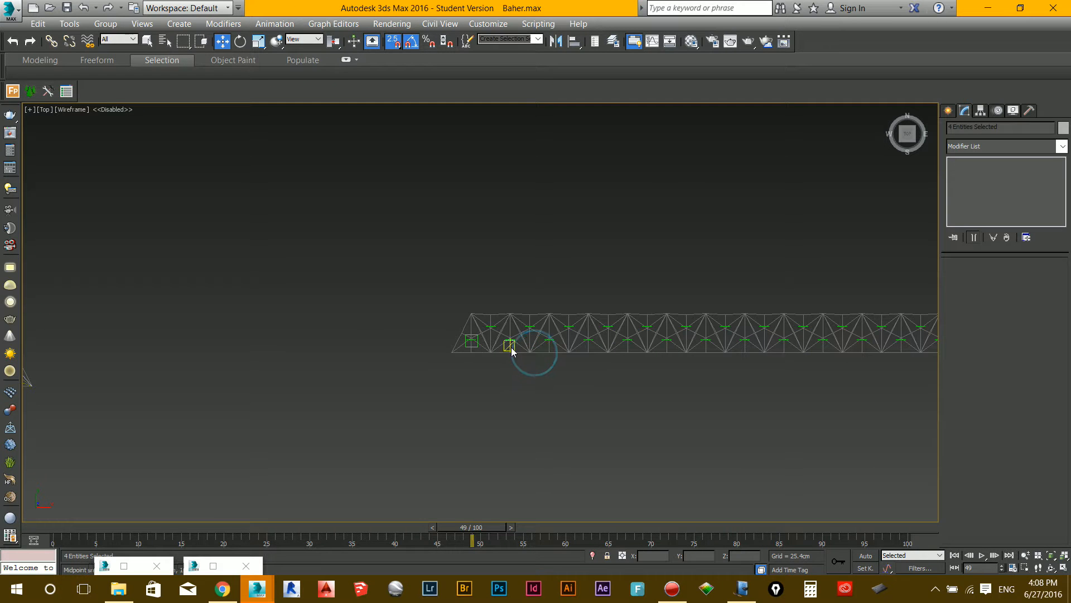
Select the Dummy and move it horizontally outside the starting end of the pyramid row, with snapping off.
middle_drag(510, 349, 434, 335)
scroll(435, 335, up, 4)
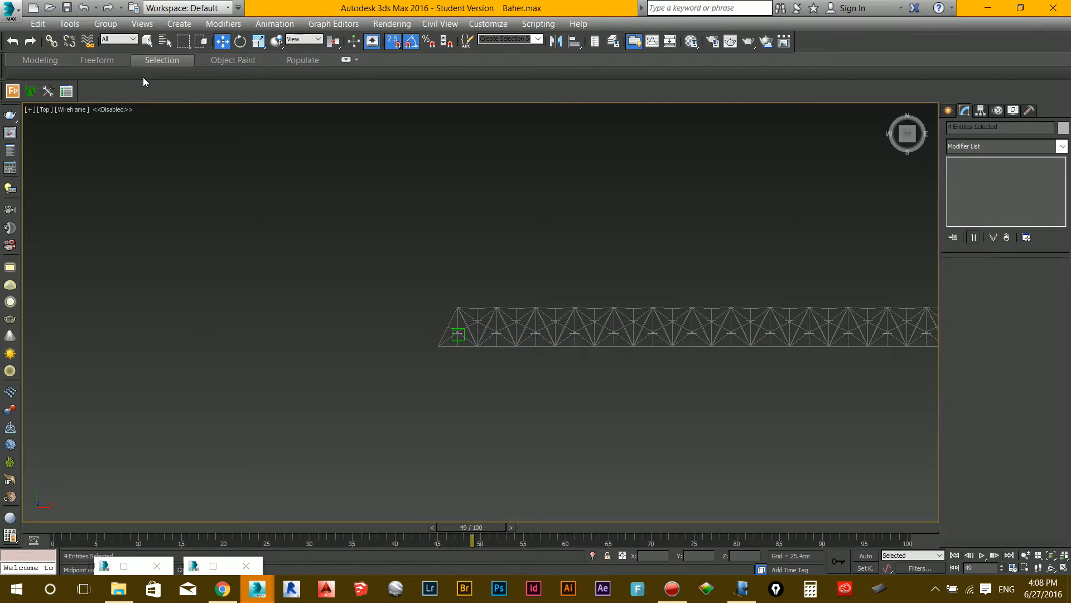
click(148, 40)
click(301, 282)
scroll(456, 327, up, 5)
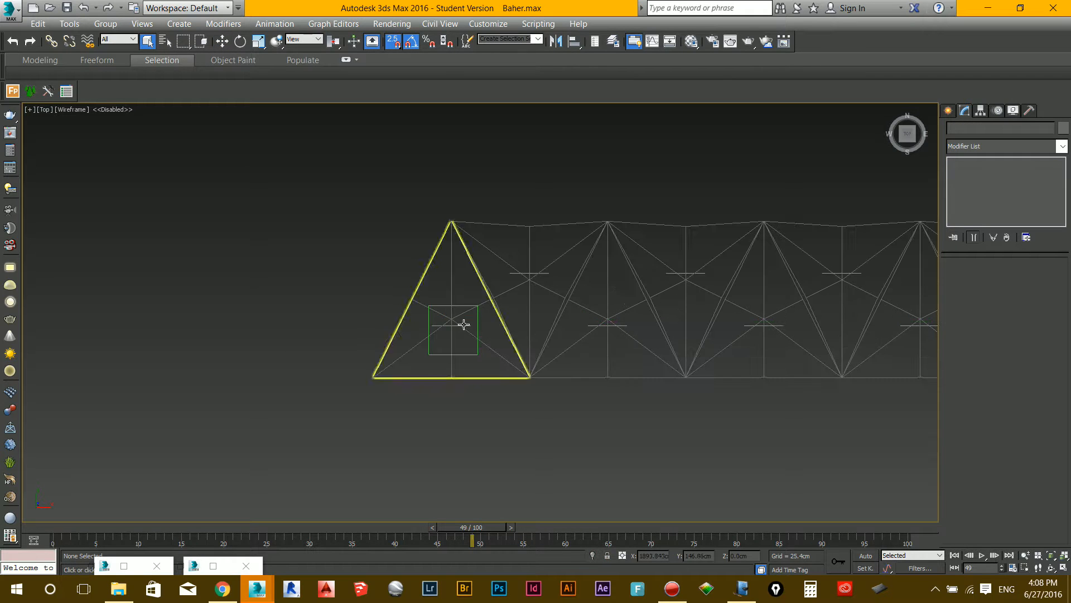
click(476, 327)
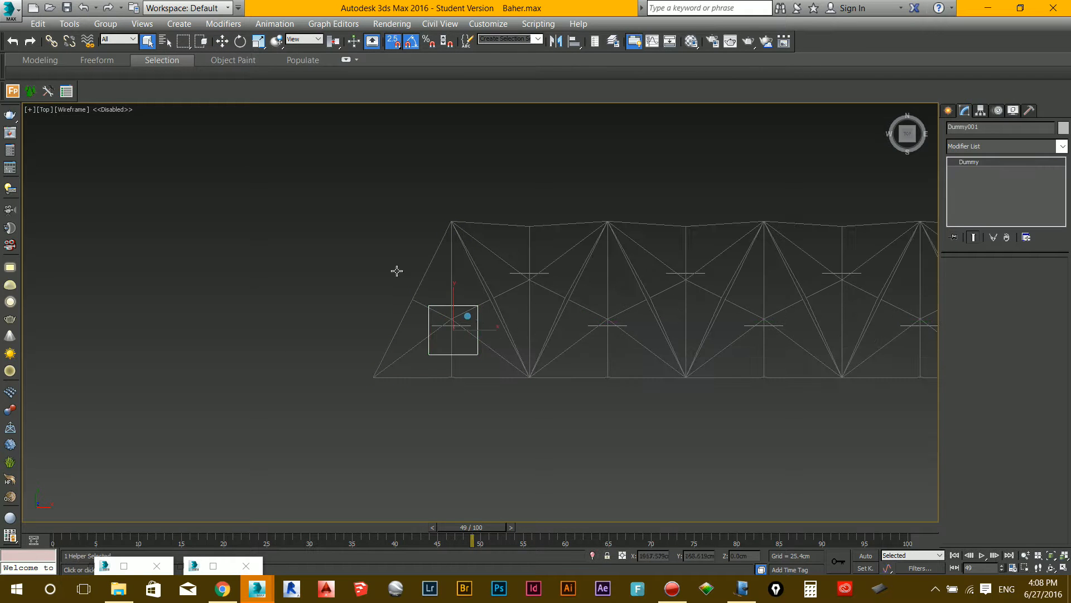
click(222, 41)
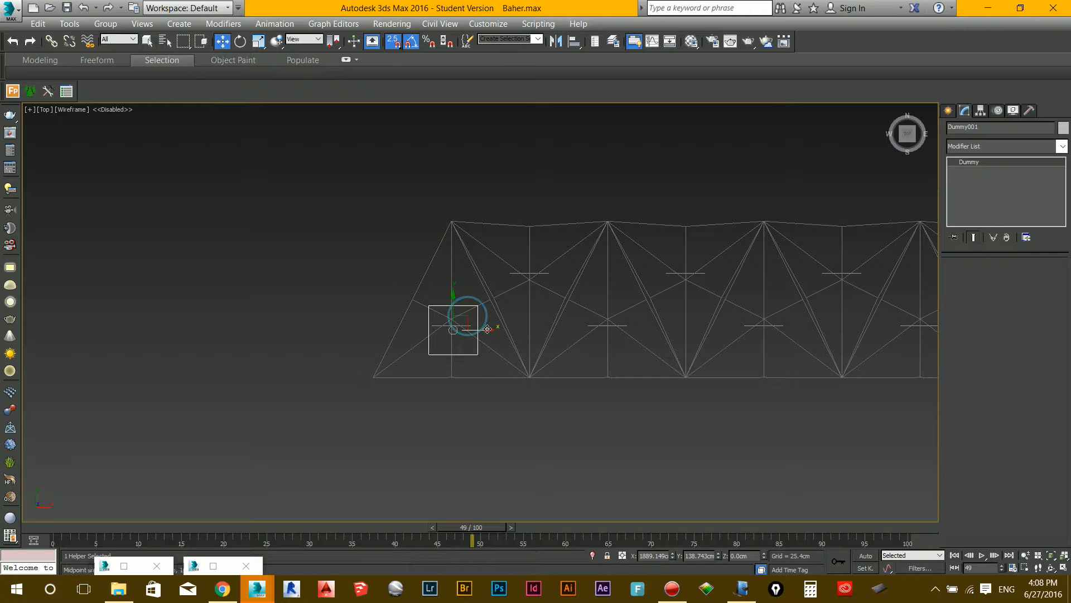
drag(487, 329, 188, 315)
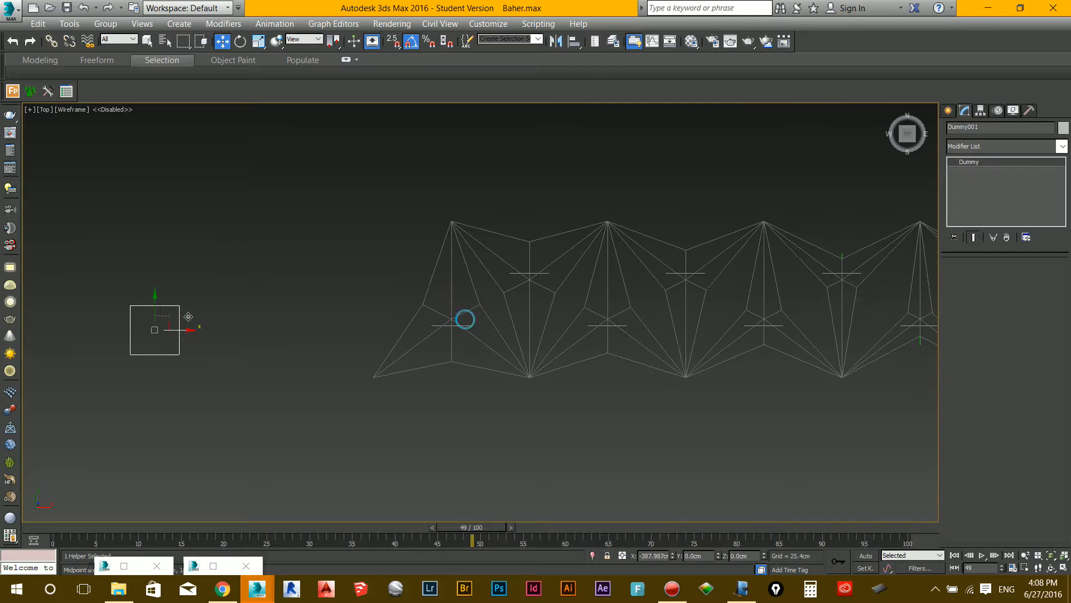
key(s)
Shade the Top view and select the whole row of pyramids with their helpers, leaving out the Dummy.
scroll(332, 333, down, 2)
key(F3)
scroll(569, 378, down, 3)
scroll(396, 299, down, 2)
scroll(396, 300, down, 2)
drag(325, 321, 806, 220)
scroll(350, 279, up, 4)
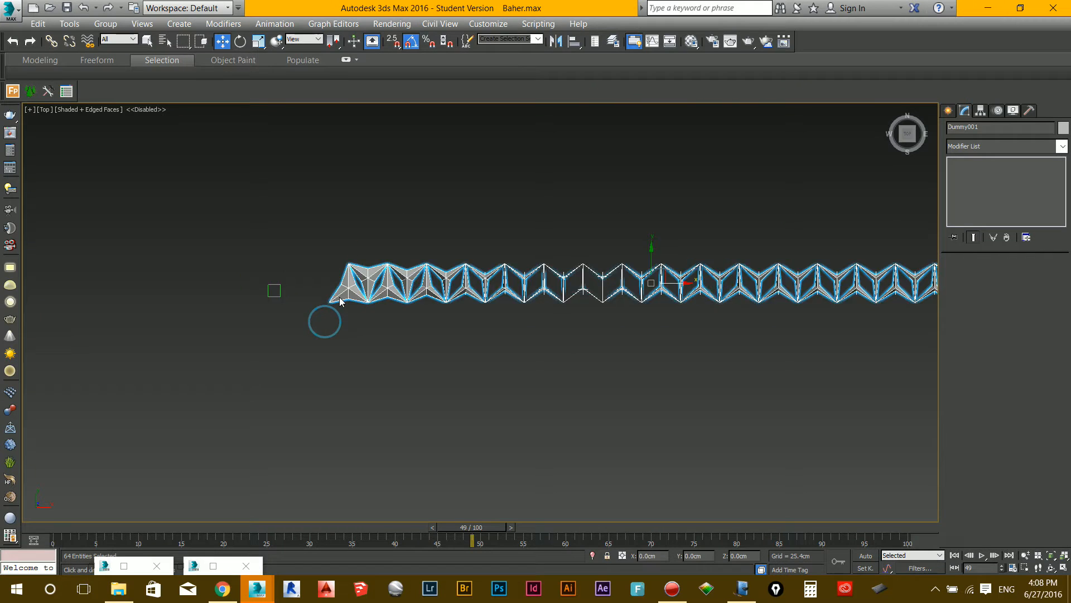
scroll(511, 308, down, 2)
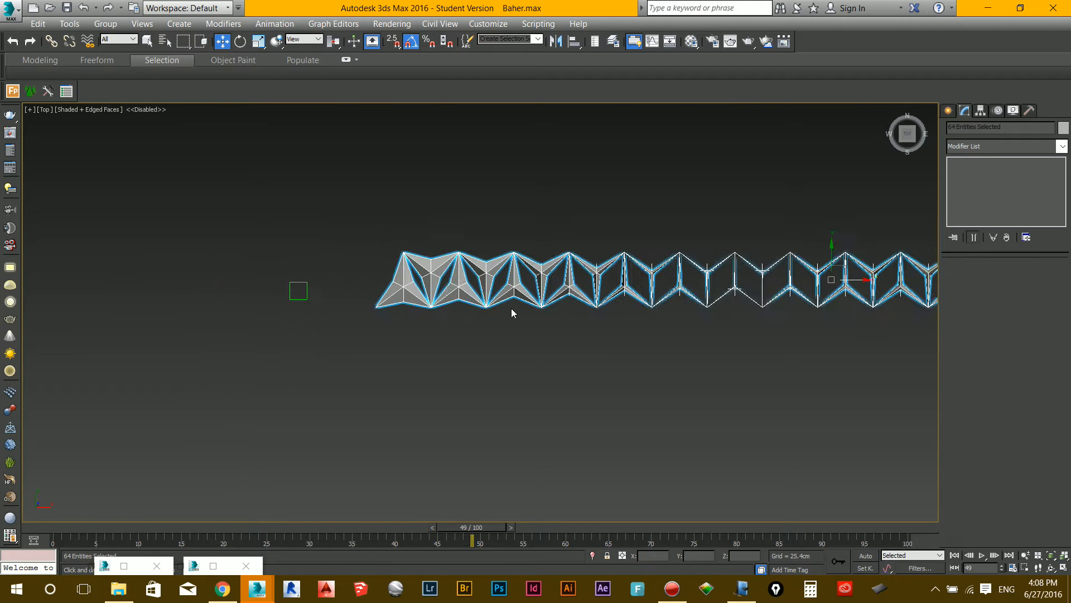
middle_drag(511, 308, 324, 284)
key(s)
scroll(331, 216, up, 5)
scroll(330, 216, down, 2)
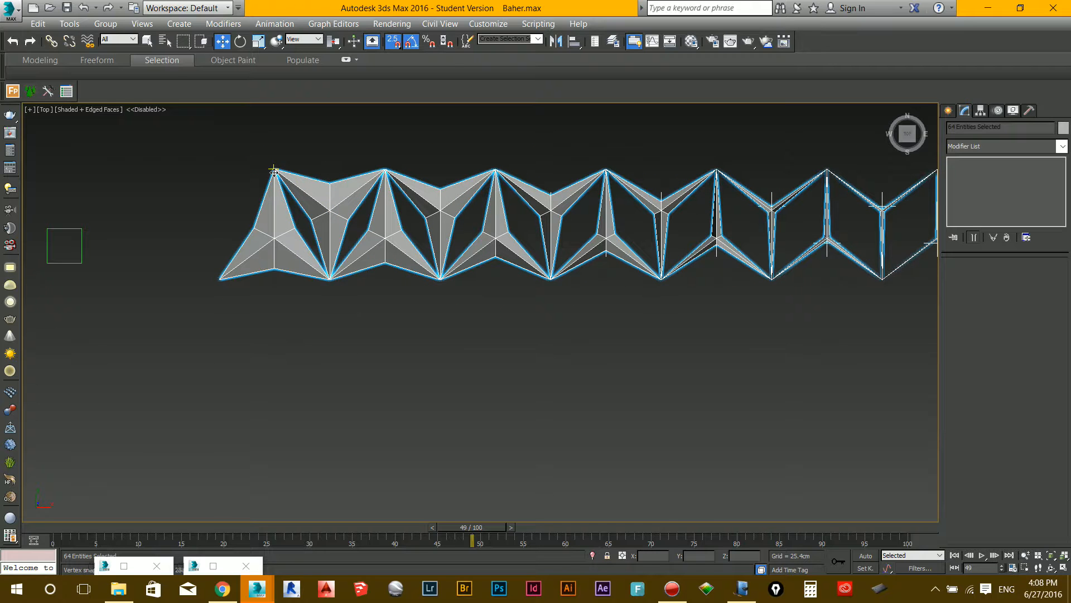
shift+drag(274, 170, 273, 270)
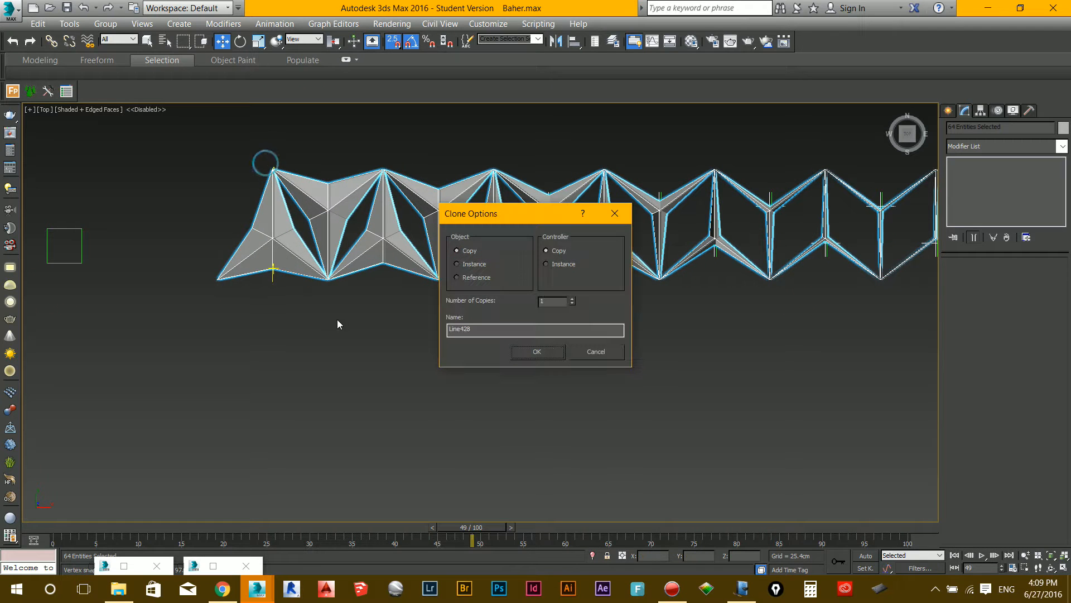
click(593, 353)
Clone the selected row as a single copy placed below the first row.
scroll(543, 278, down, 4)
middle_drag(885, 234, 593, 188)
scroll(593, 188, up, 2)
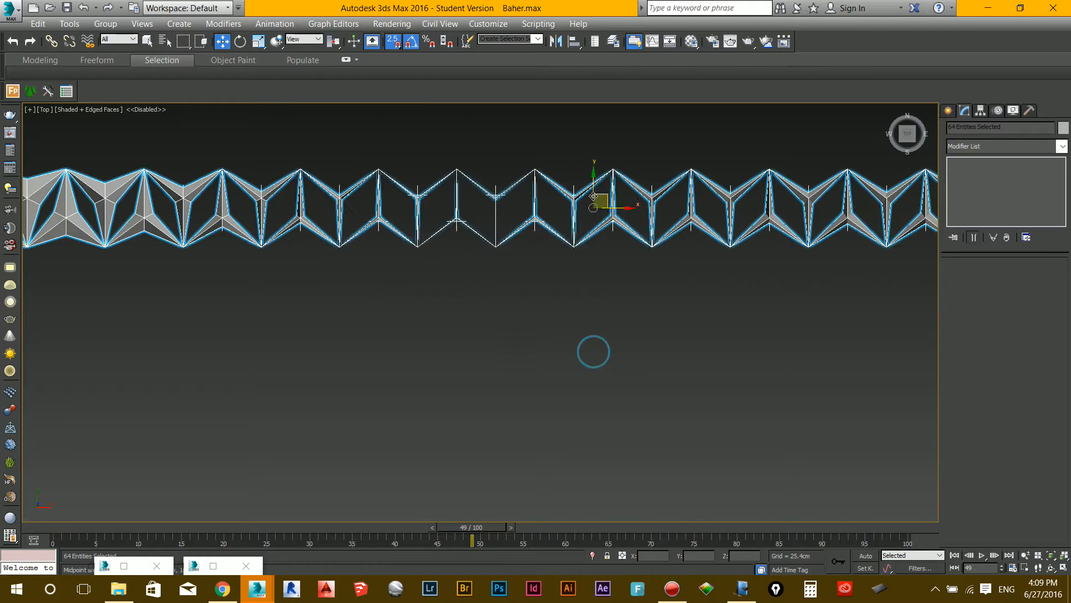
shift+drag(593, 187, 593, 274)
click(538, 353)
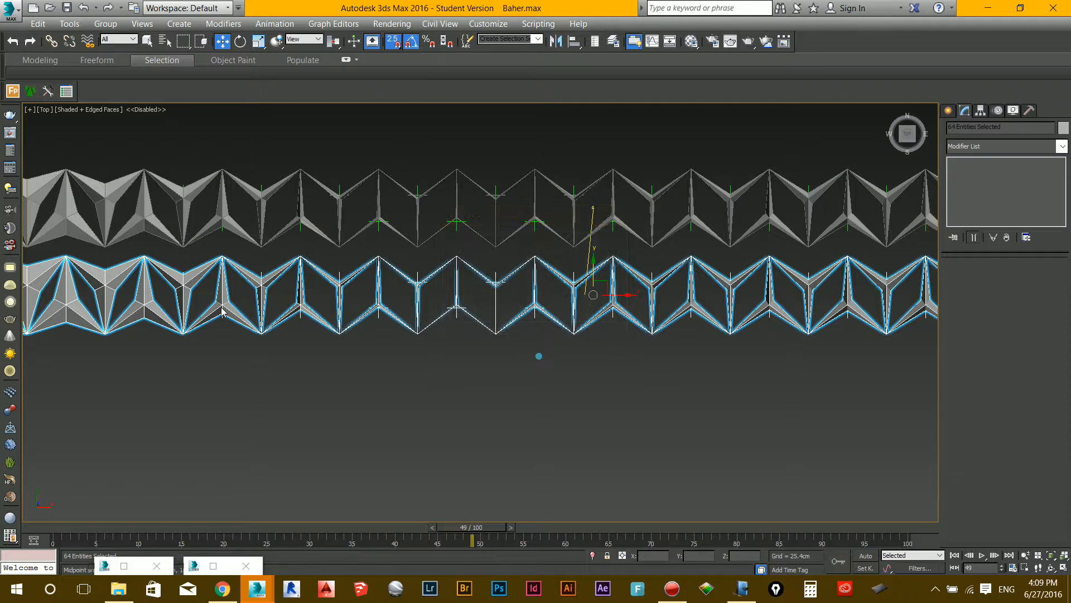
scroll(376, 324, down, 2)
middle_drag(435, 315, 657, 307)
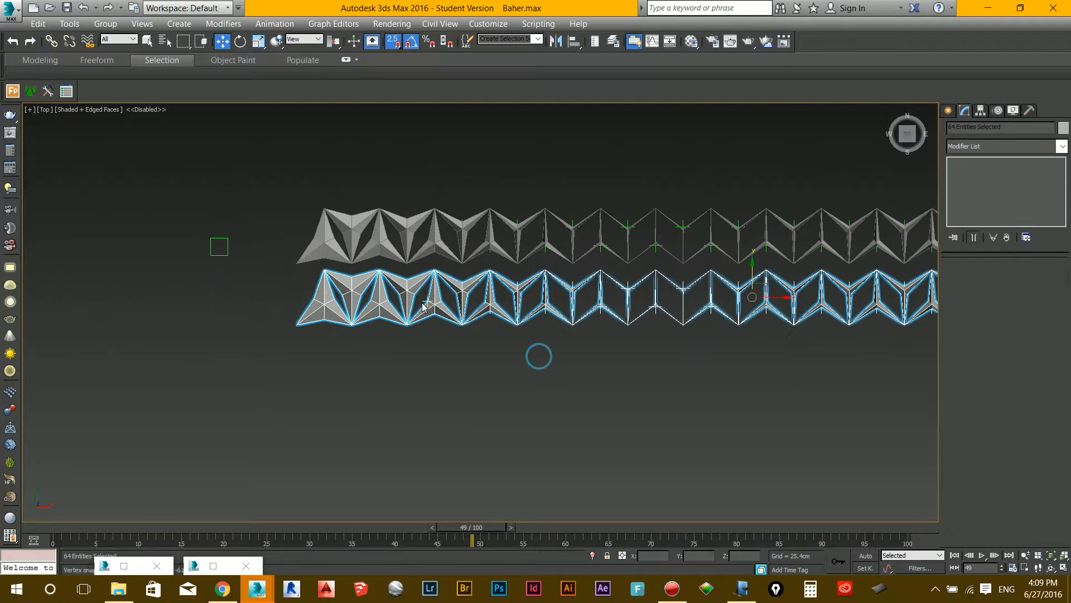
Mirror the selected lower row of pyramids and helpers across the Y axis without making a clone.
scroll(420, 303, up, 4)
drag(275, 239, 286, 215)
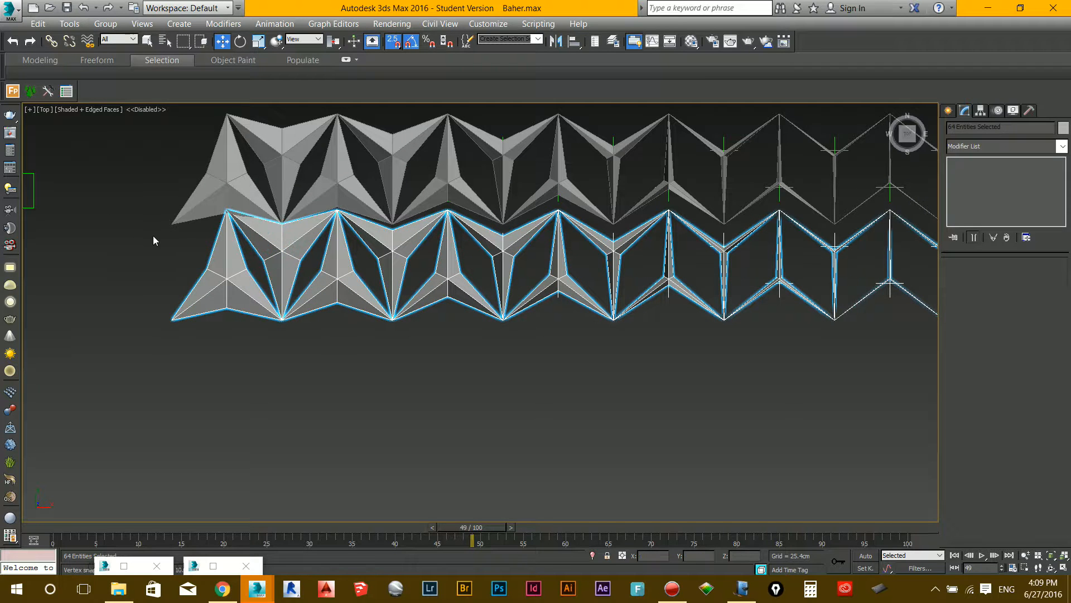
middle_drag(167, 238, 210, 234)
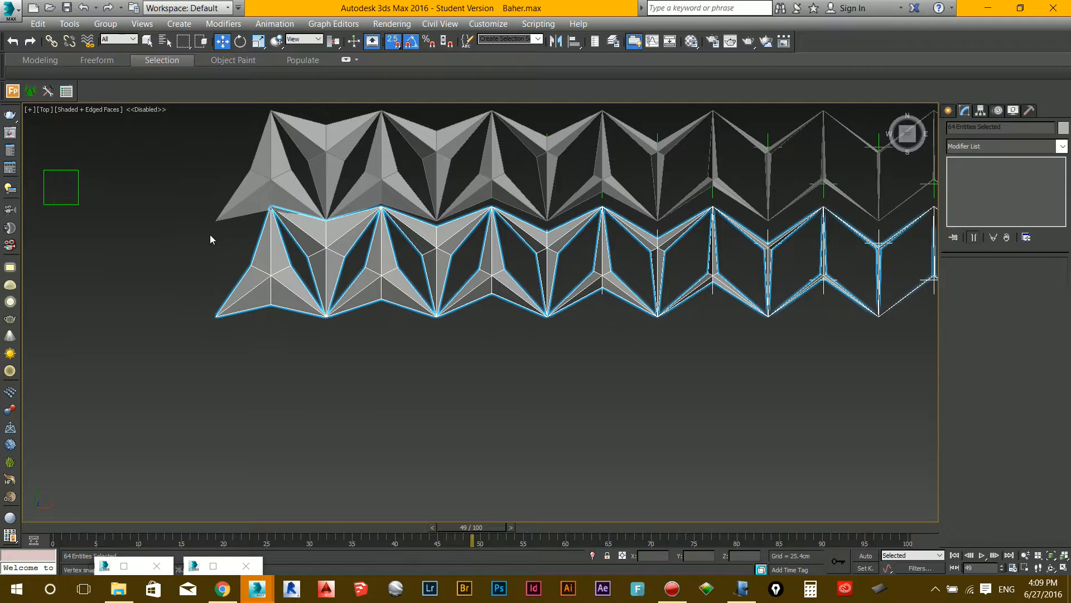
click(555, 41)
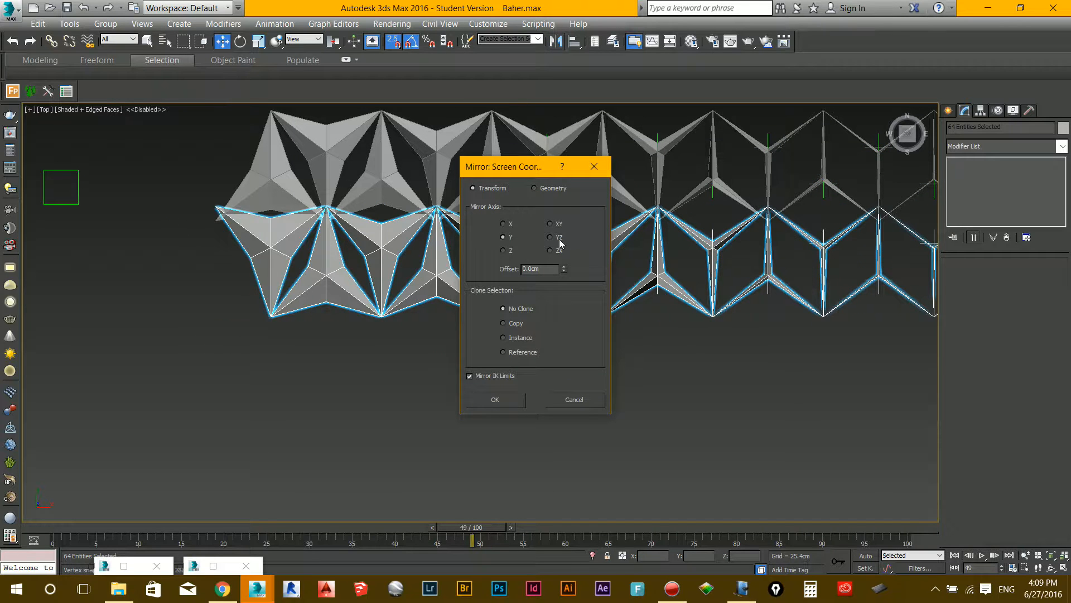
click(511, 403)
Move the mirrored row down with vertex snapping so its upper corners meet the bottom corners of the first row.
scroll(326, 203, up, 2)
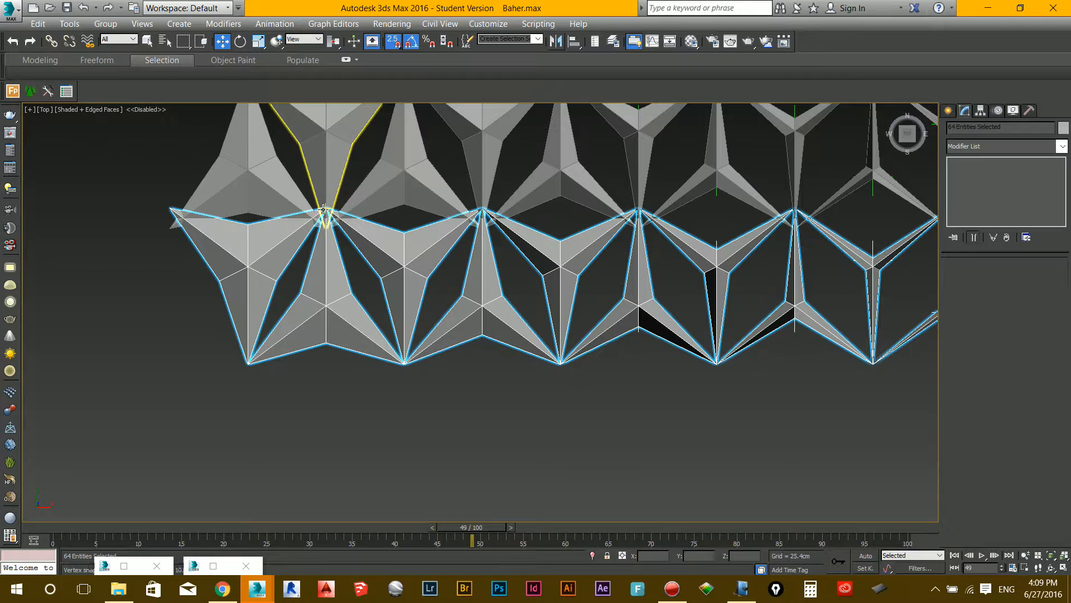
drag(171, 210, 173, 231)
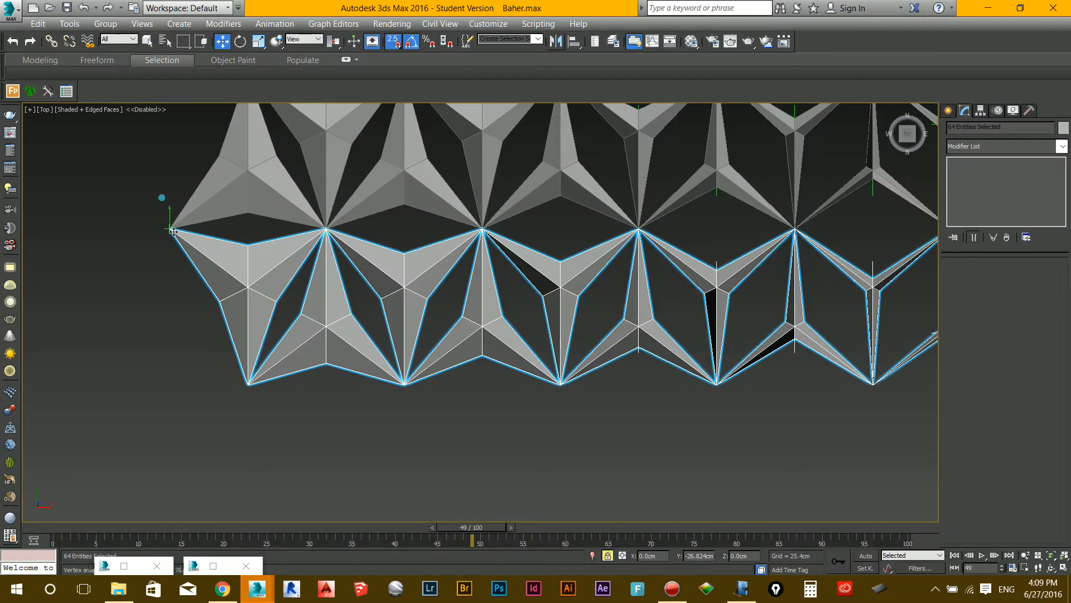
scroll(174, 231, down, 6)
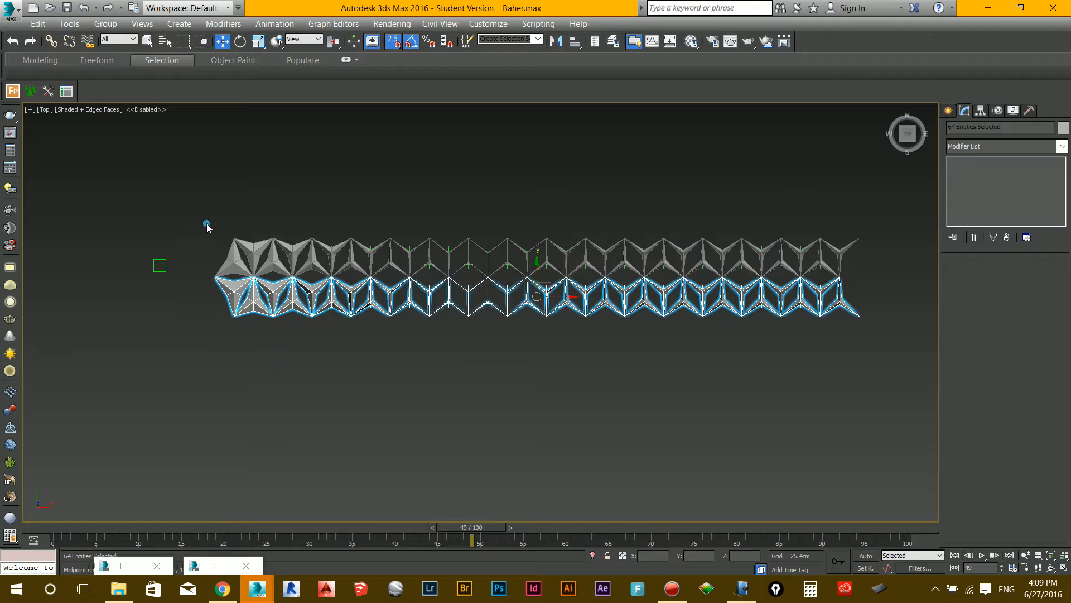
Select both pyramid rows with their helpers, excluding the Dummy, and clone them downward as multiple copies, snapped corner to corner.
click(200, 198)
drag(801, 339, 875, 330)
scroll(247, 300, up, 3)
scroll(248, 299, up, 2)
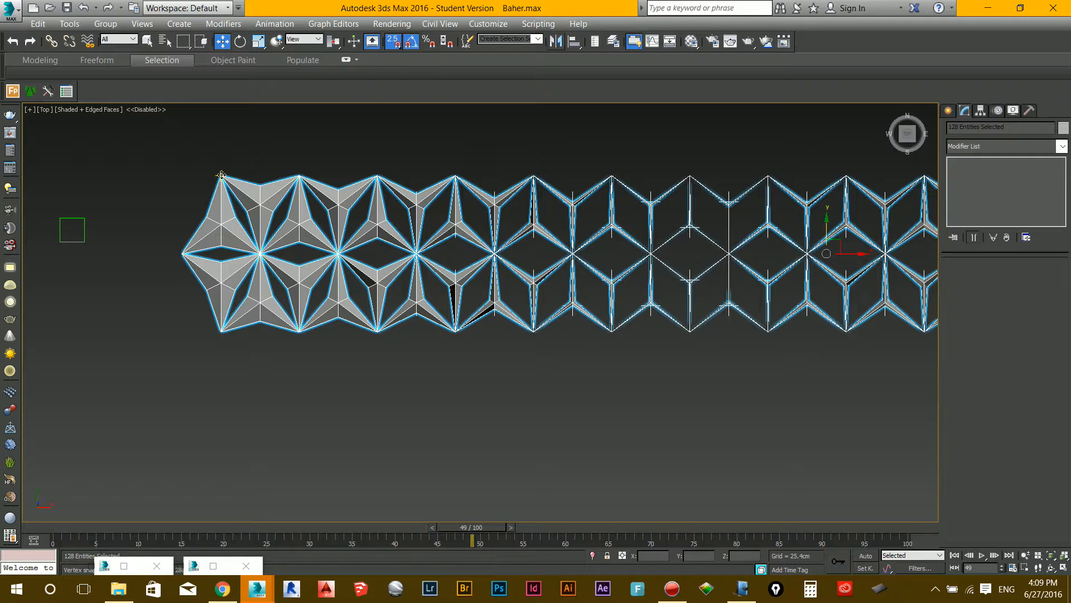
mouse_move(221, 175)
shift+mouse_down()
mouse_move(222, 344)
mouse_move(221, 332)
shift+mouse_up()
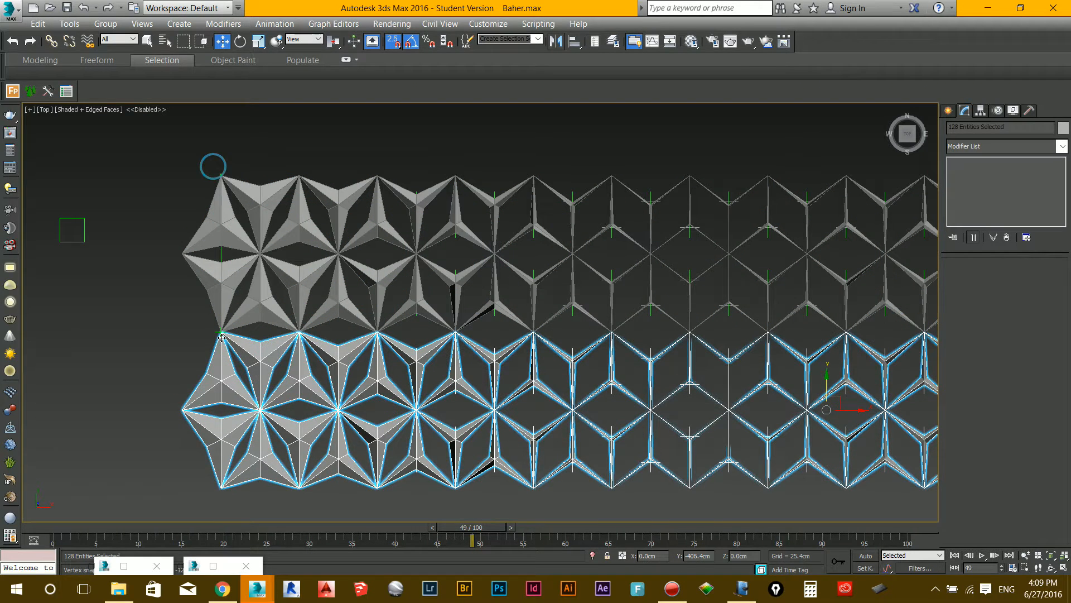
click(573, 298)
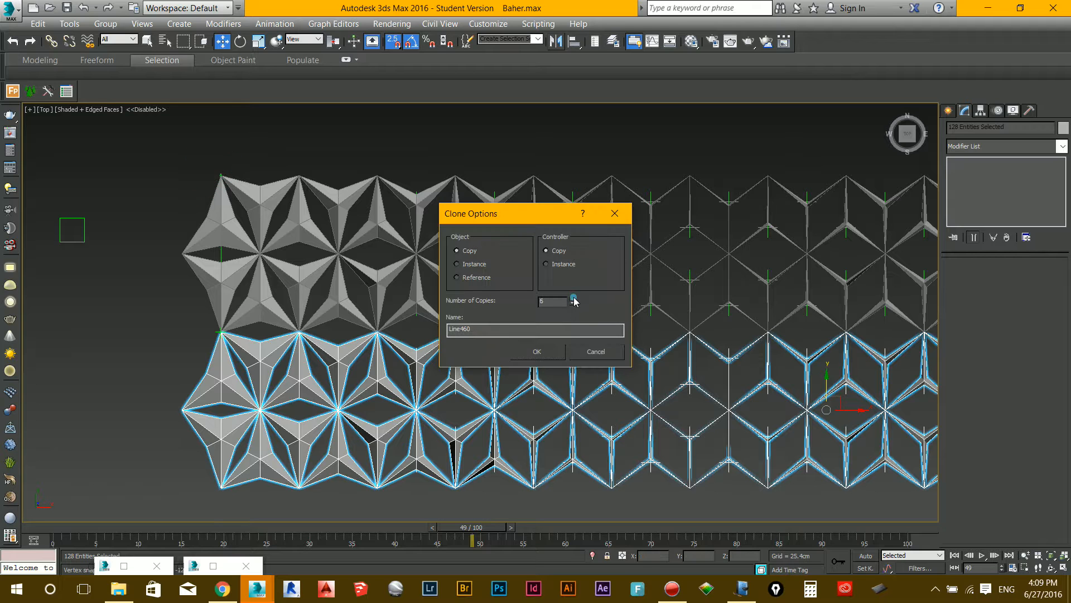
click(542, 352)
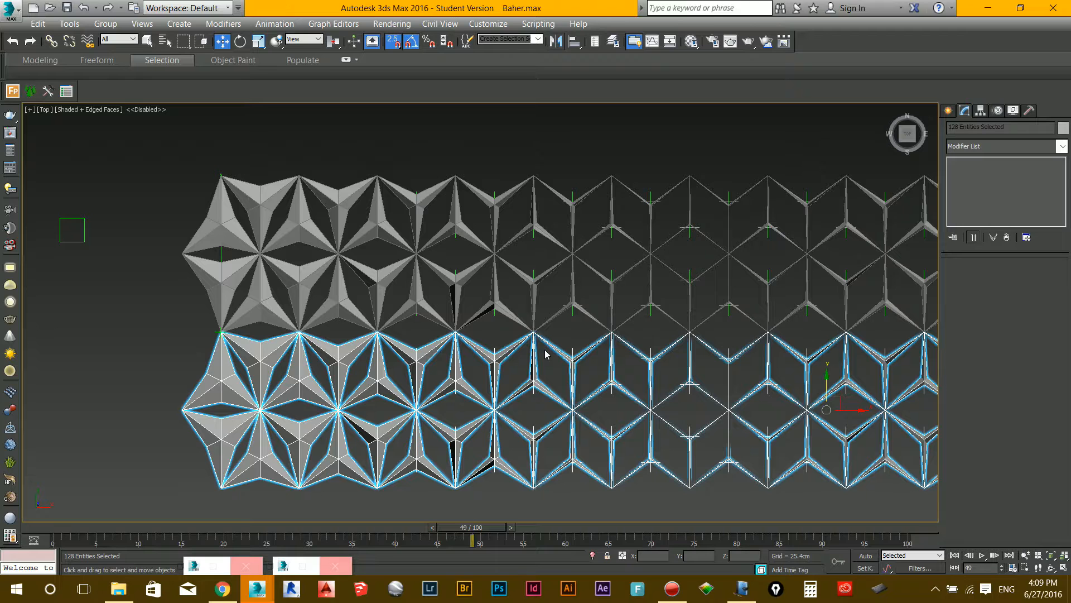
Move the Dummy into the middle of the pyramid grid, deselect it and turn snapping off.
scroll(544, 349, down, 3)
middle_drag(546, 350, 436, 161)
scroll(486, 261, down, 2)
scroll(435, 158, down, 2)
scroll(434, 158, up, 2)
click(275, 142)
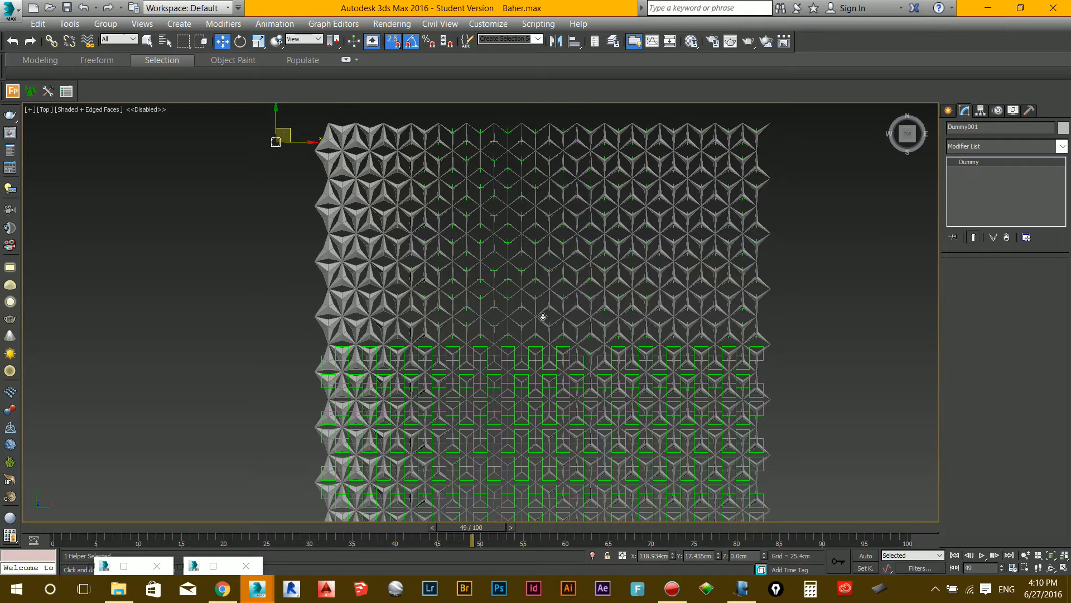
drag(544, 317, 556, 340)
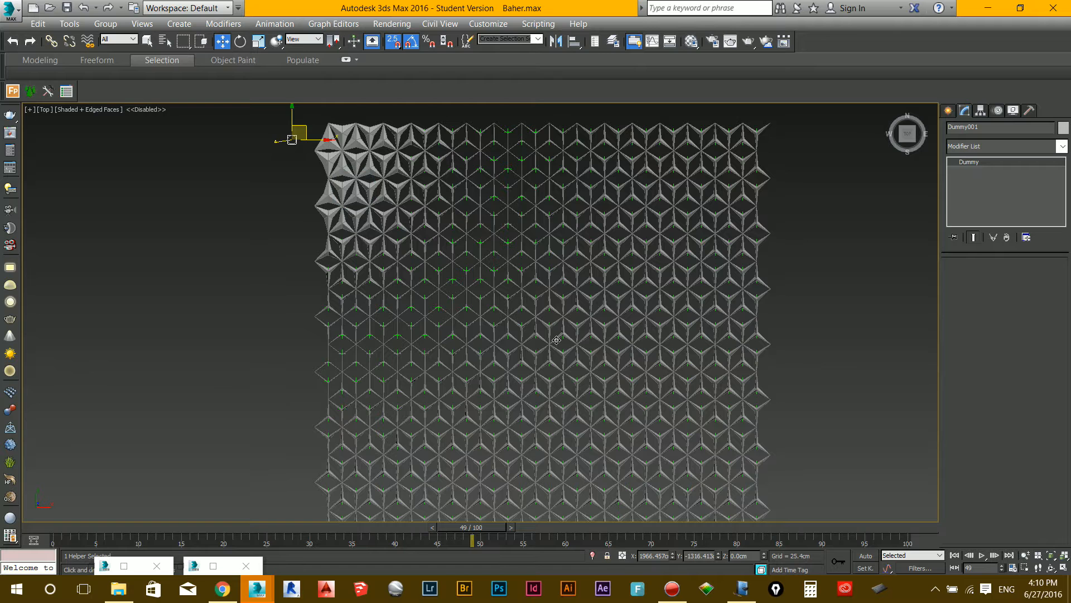
right_click(201, 312)
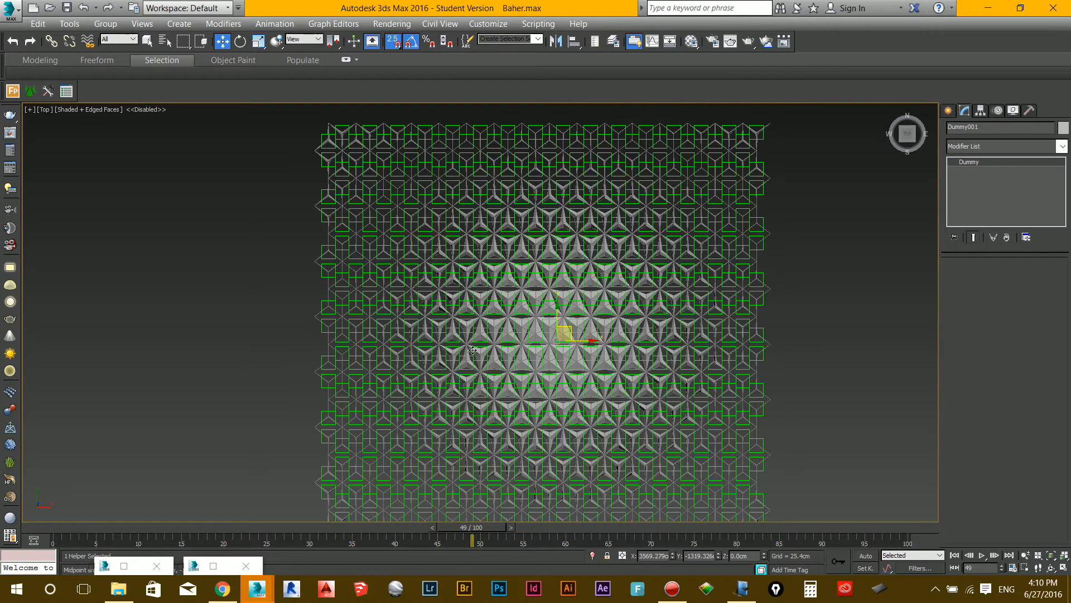
click(378, 397)
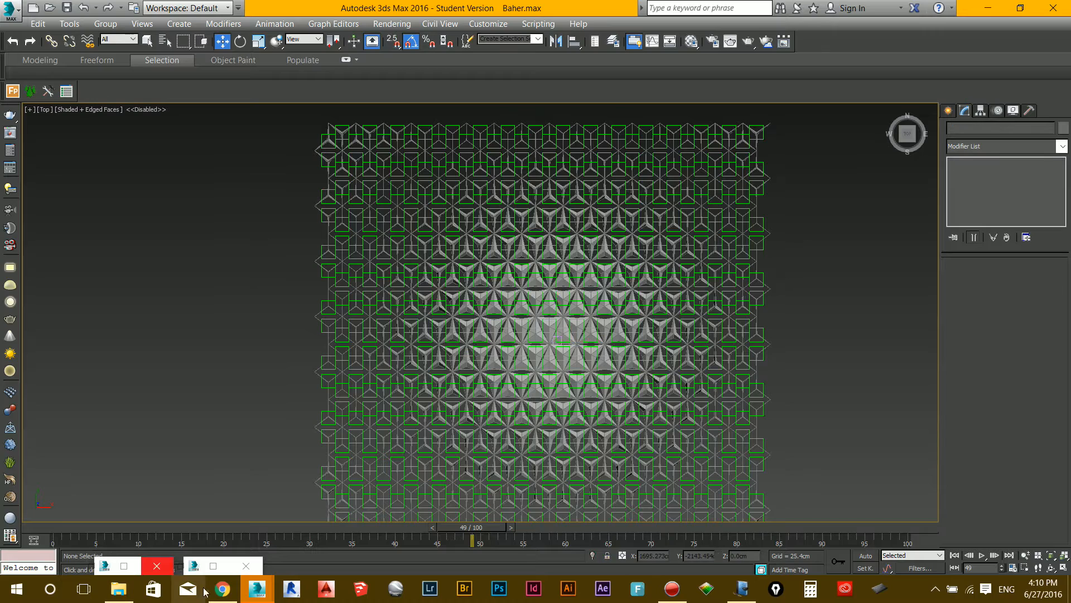
key(s)
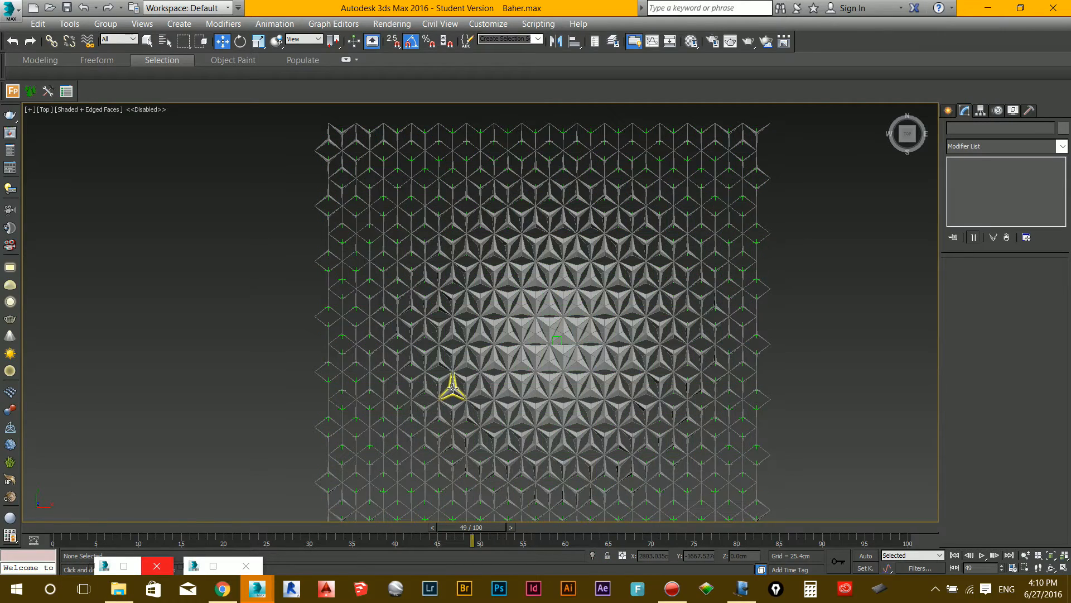
Select one Expose Transform helper, extend the selection to all similar helpers and hide them.
scroll(452, 388, up, 6)
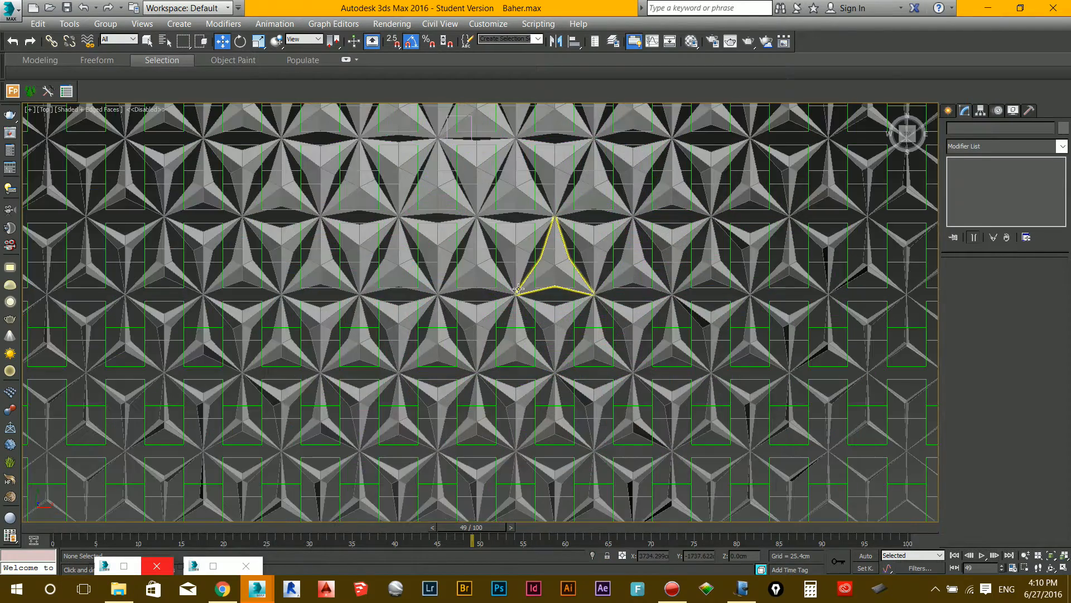
scroll(470, 298, down, 5)
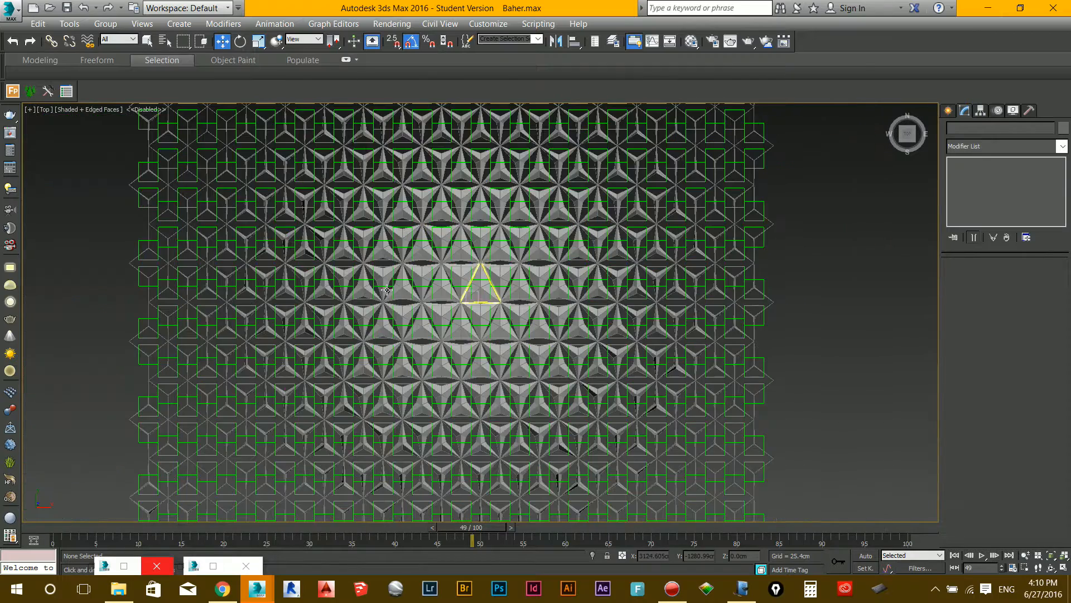
scroll(661, 325, up, 5)
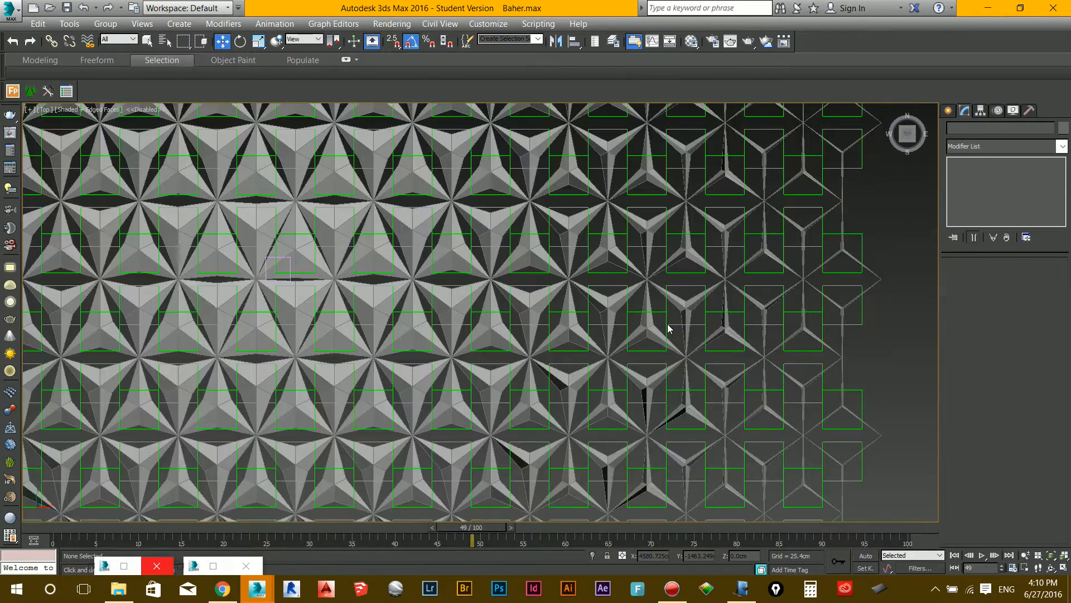
scroll(669, 328, down, 5)
scroll(668, 328, down, 2)
scroll(516, 457, up, 2)
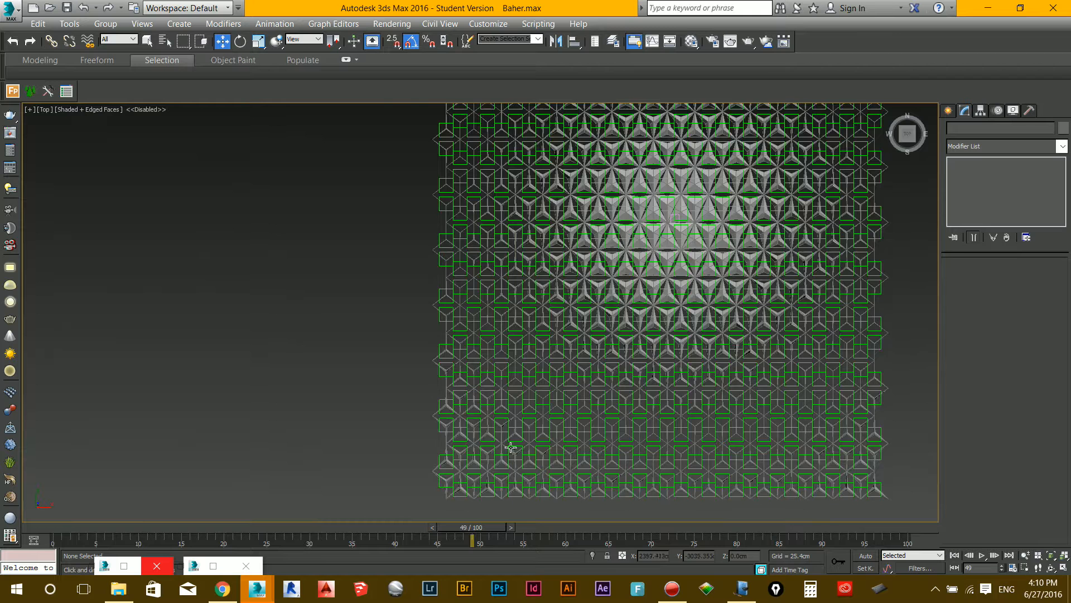
middle_drag(510, 446, 479, 356)
scroll(480, 354, up, 2)
scroll(449, 374, up, 3)
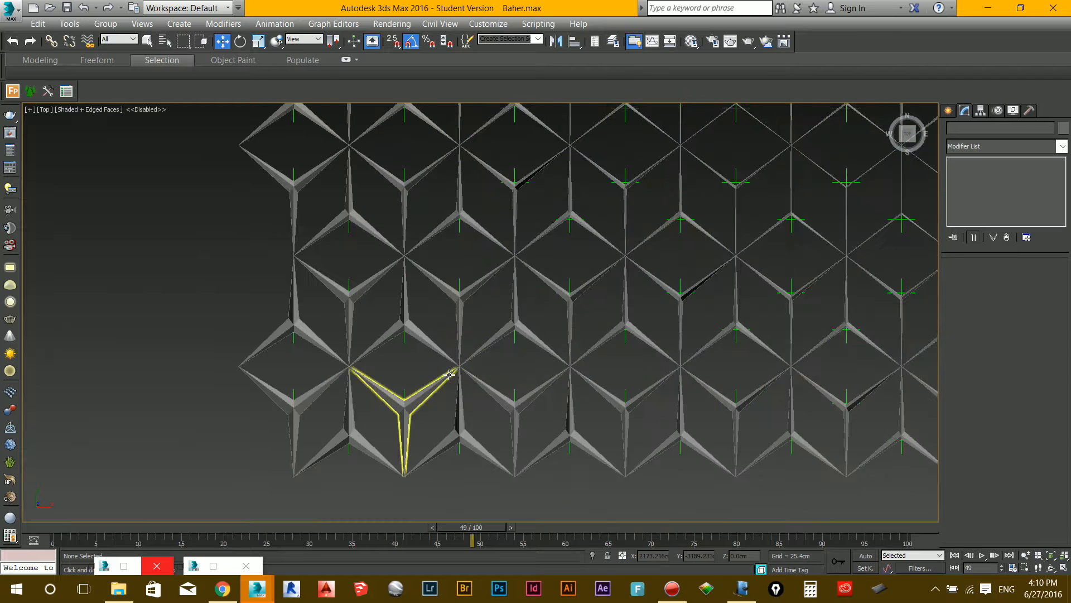
click(404, 338)
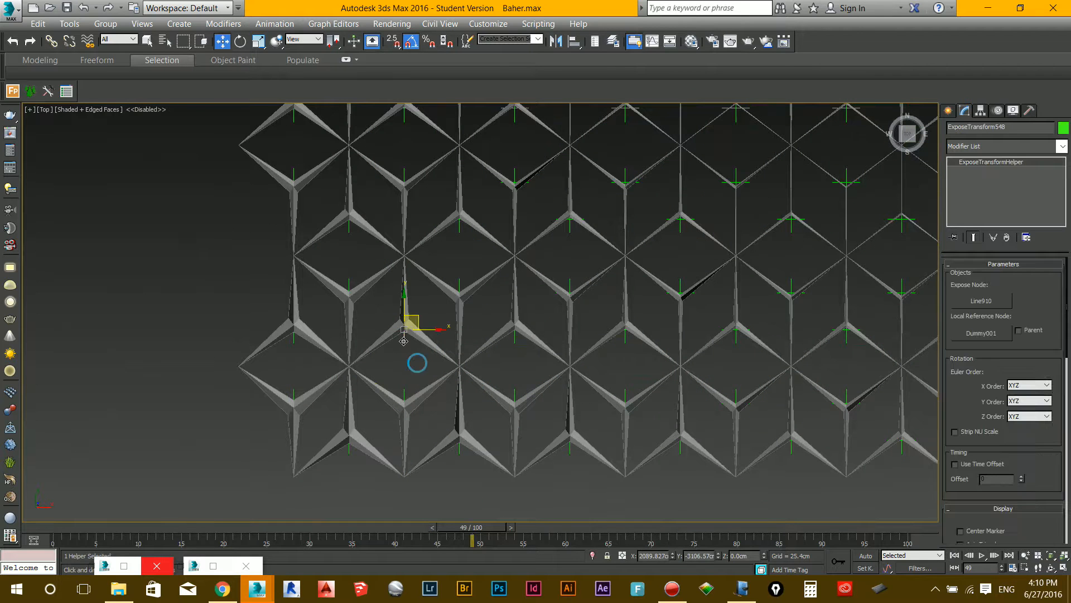
right_click(403, 340)
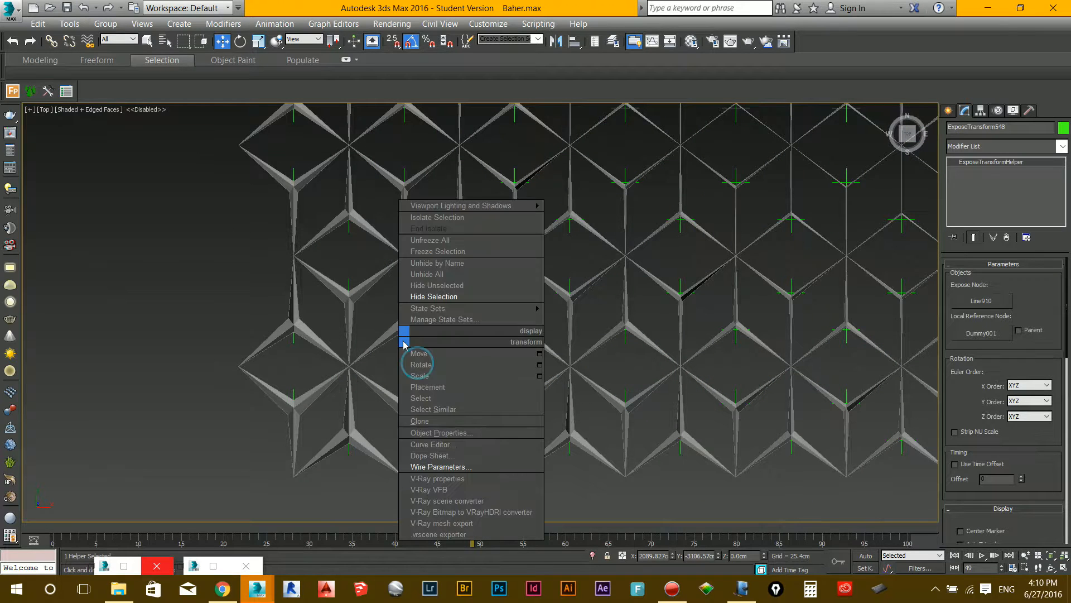
click(445, 409)
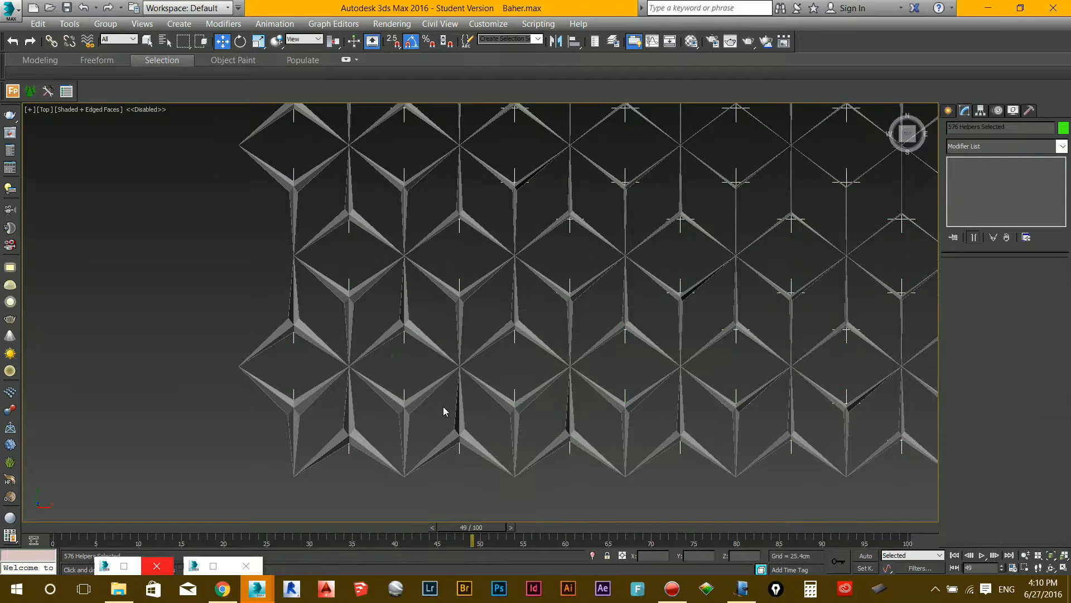
right_click(442, 364)
click(463, 333)
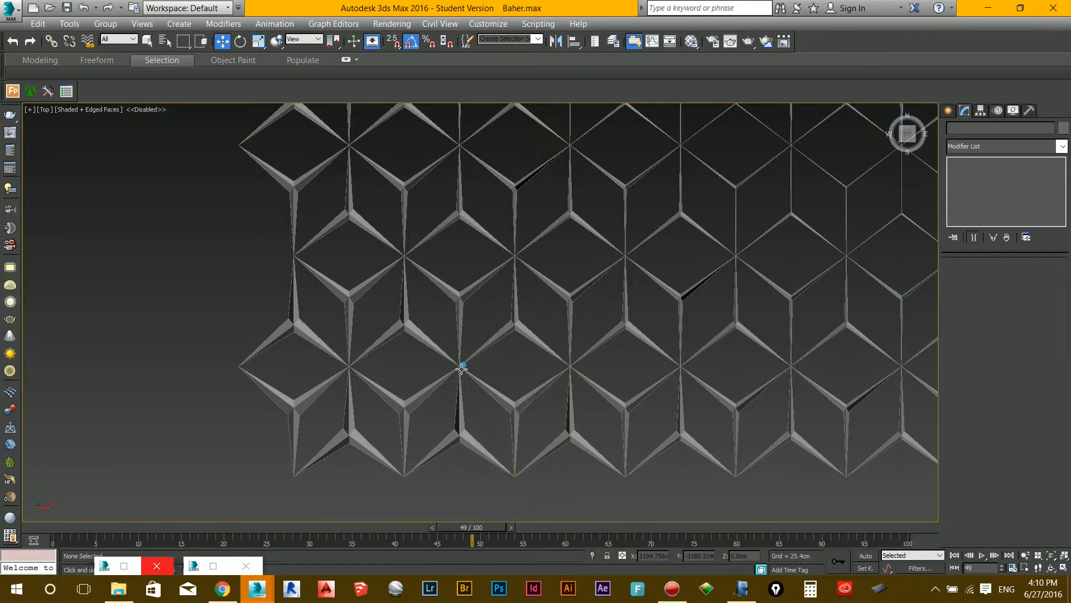
Switch to the Perspective view and examine how the pyramids fold around the Dummy from several angles and distances.
scroll(461, 369, down, 3)
scroll(459, 367, down, 3)
key(p)
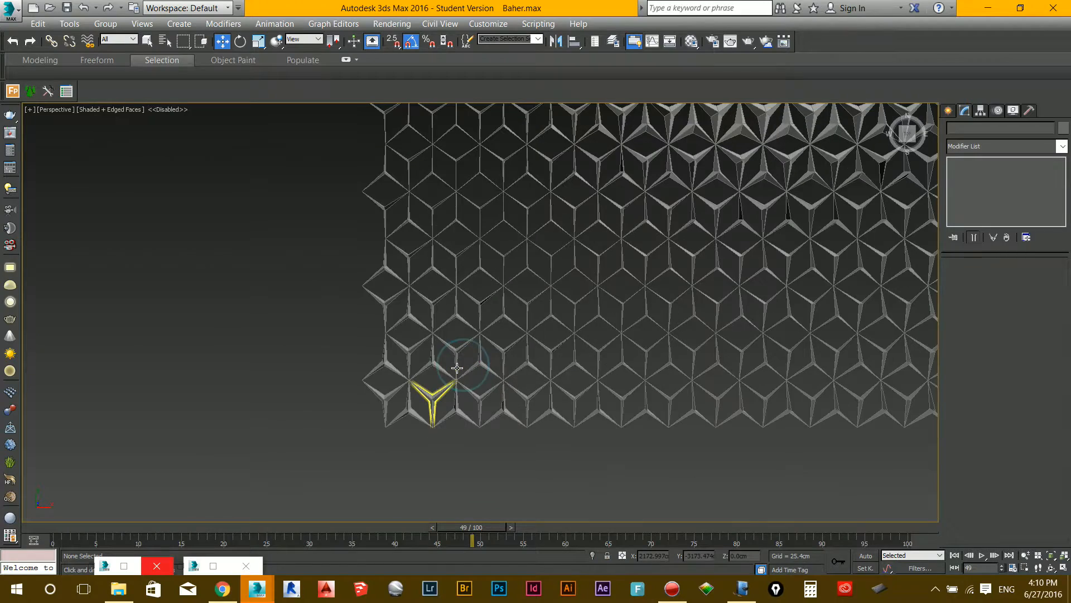
alt+middle_drag(456, 368, 646, 289)
scroll(647, 289, up, 5)
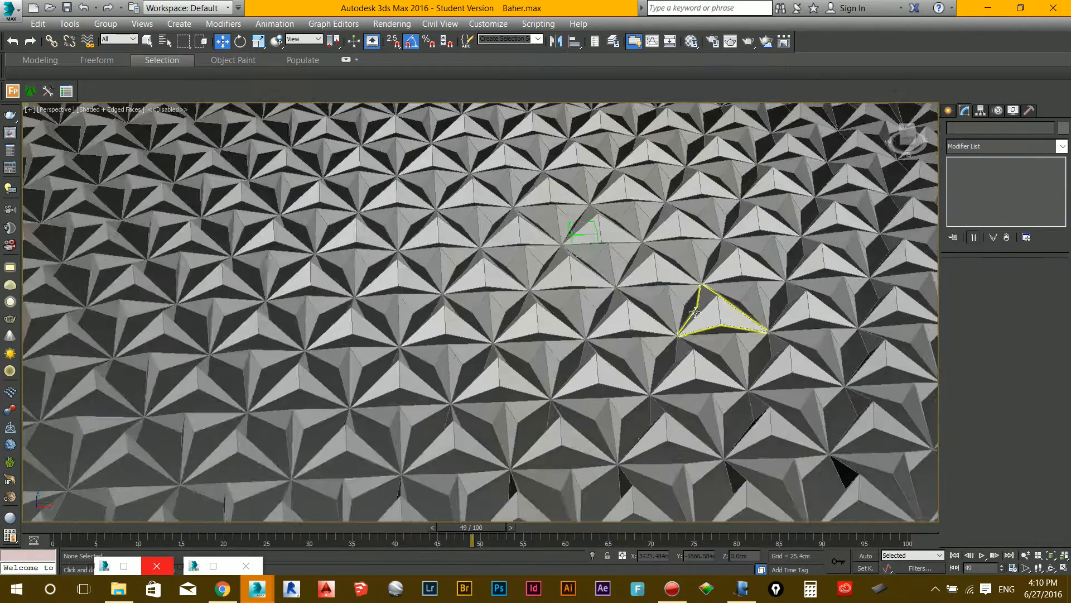
scroll(726, 306, down, 5)
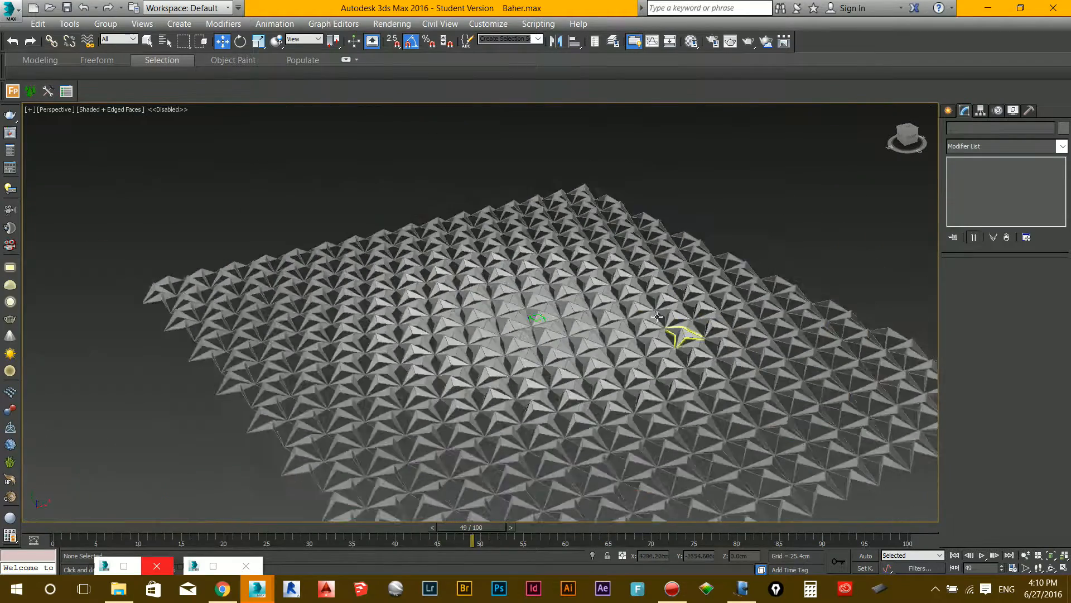
alt+middle_drag(683, 337, 647, 414)
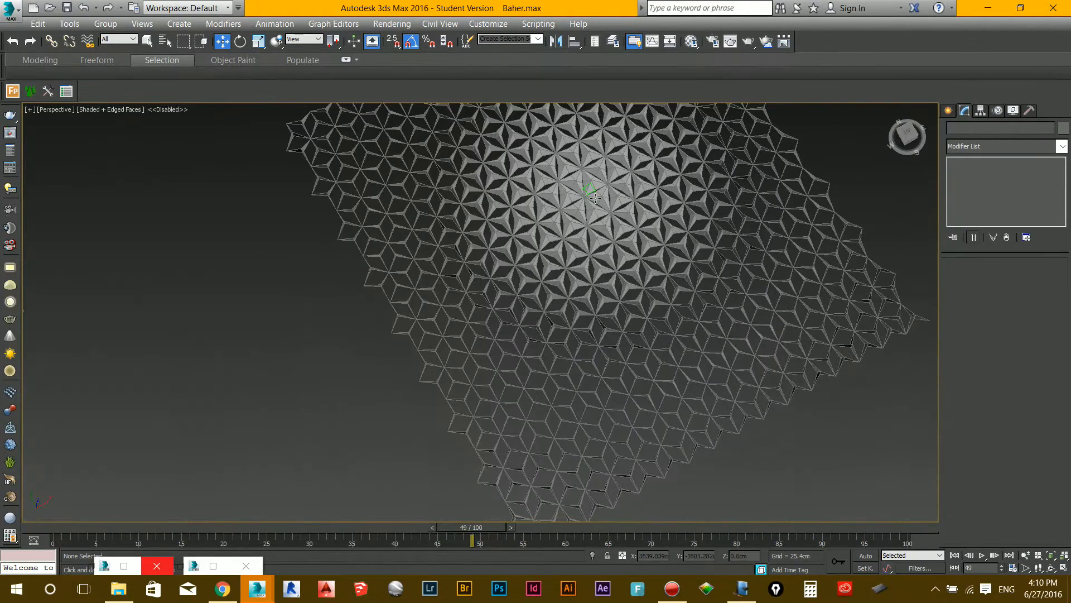
scroll(595, 198, up, 8)
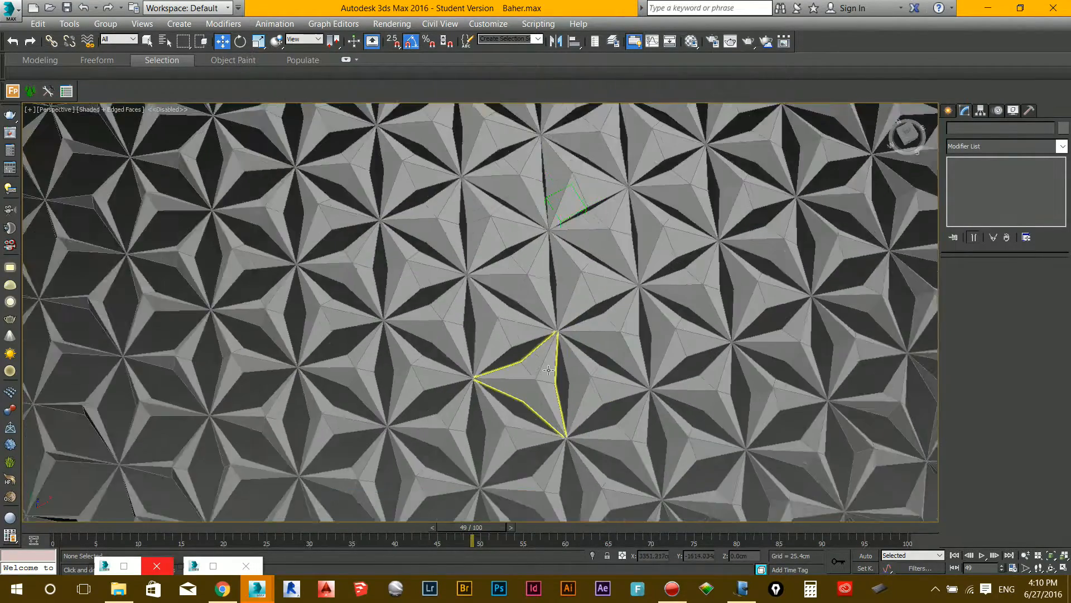
scroll(548, 369, down, 4)
alt+middle_drag(550, 367, 578, 186)
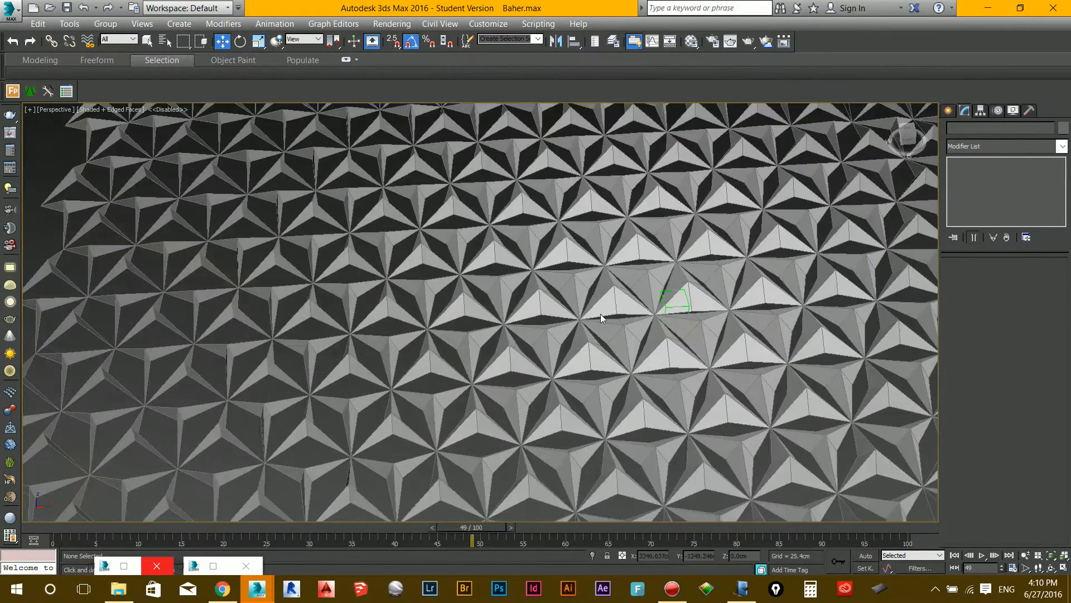
scroll(479, 246, down, 6)
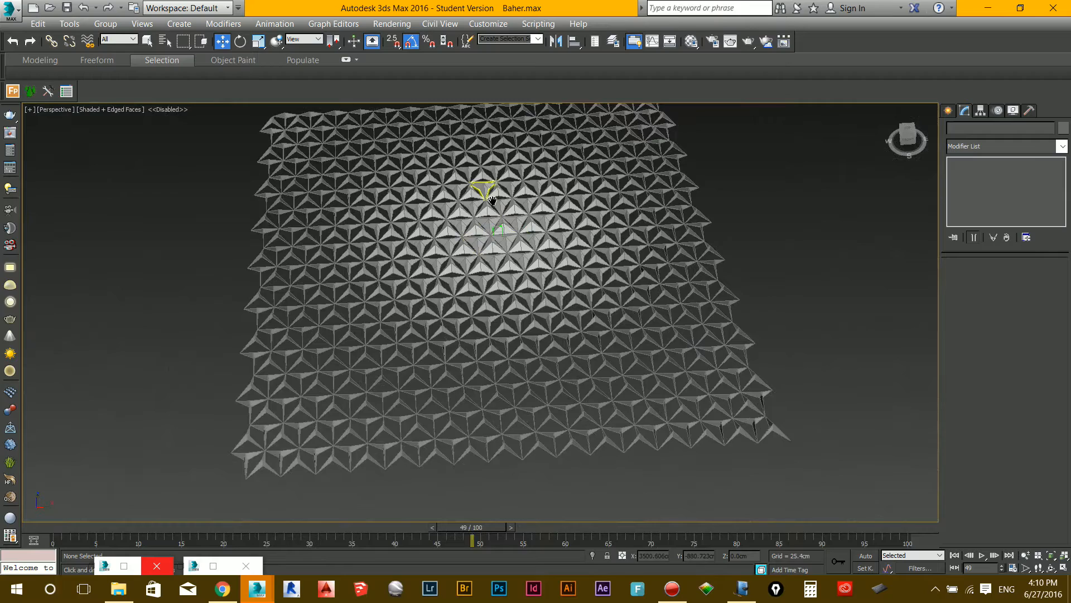
scroll(752, 289, up, 6)
scroll(741, 313, up, 3)
scroll(699, 330, down, 8)
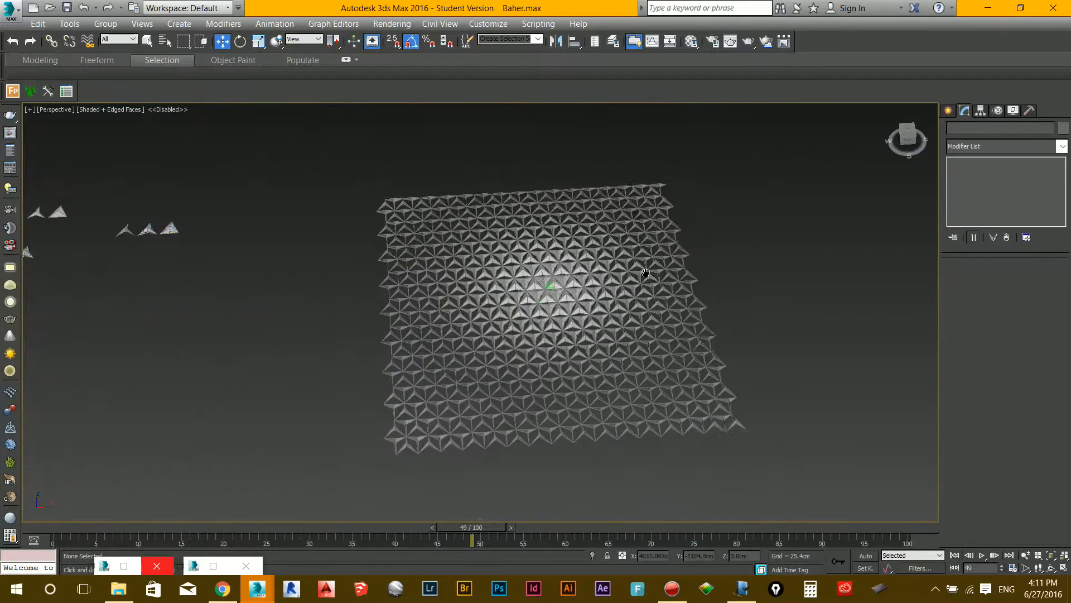
middle_drag(646, 273, 645, 273)
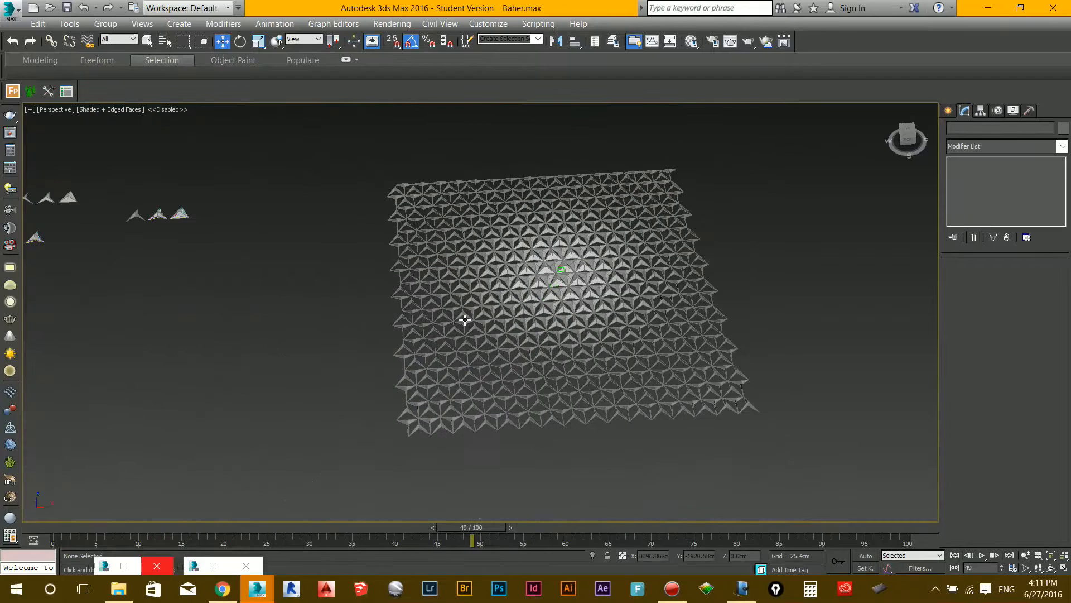
scroll(596, 278, up, 2)
scroll(518, 288, down, 10)
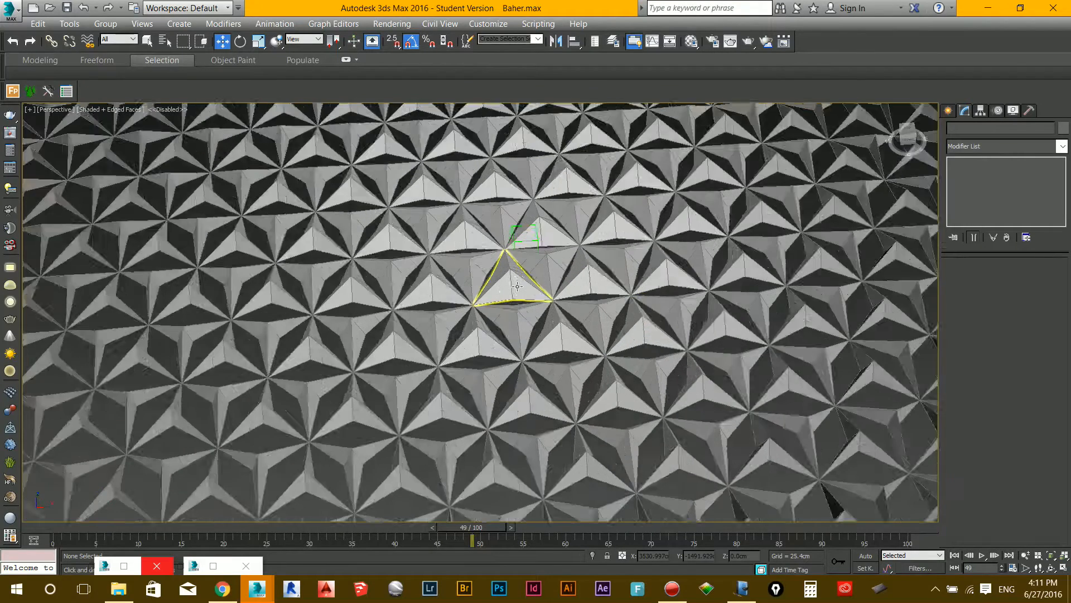
Select the entire pyramid grid together with the Dummy and delete it, leaving the separate sample pyramids in place.
drag(346, 193, 791, 456)
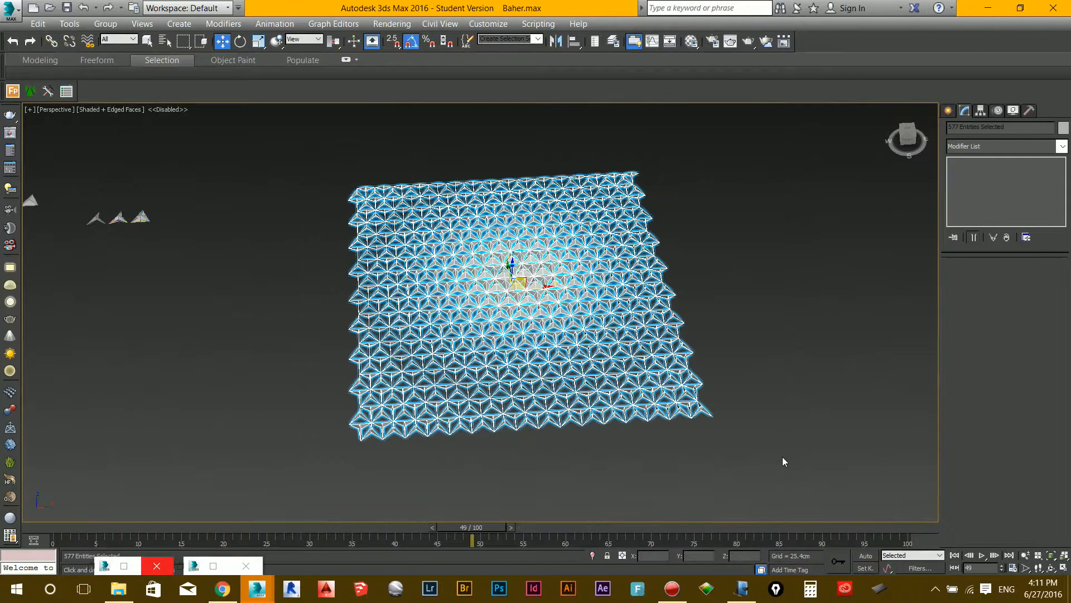
click(737, 451)
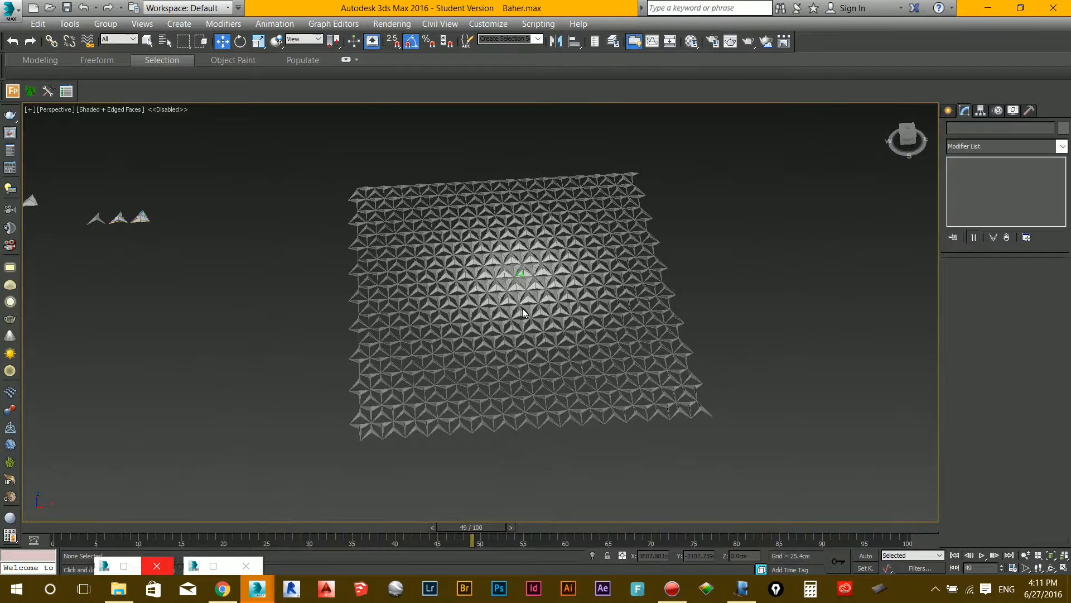
drag(310, 153, 816, 495)
key(Delete)
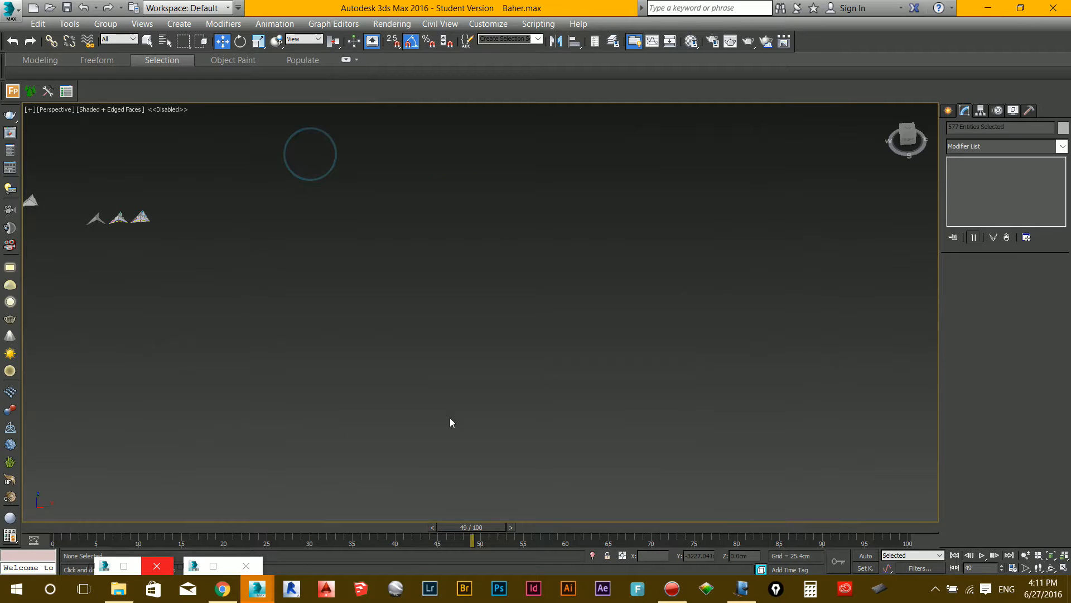
Unhide all objects, restrict the selection filter to Helpers and delete the whole field of Expose Transform helpers.
right_click(406, 319)
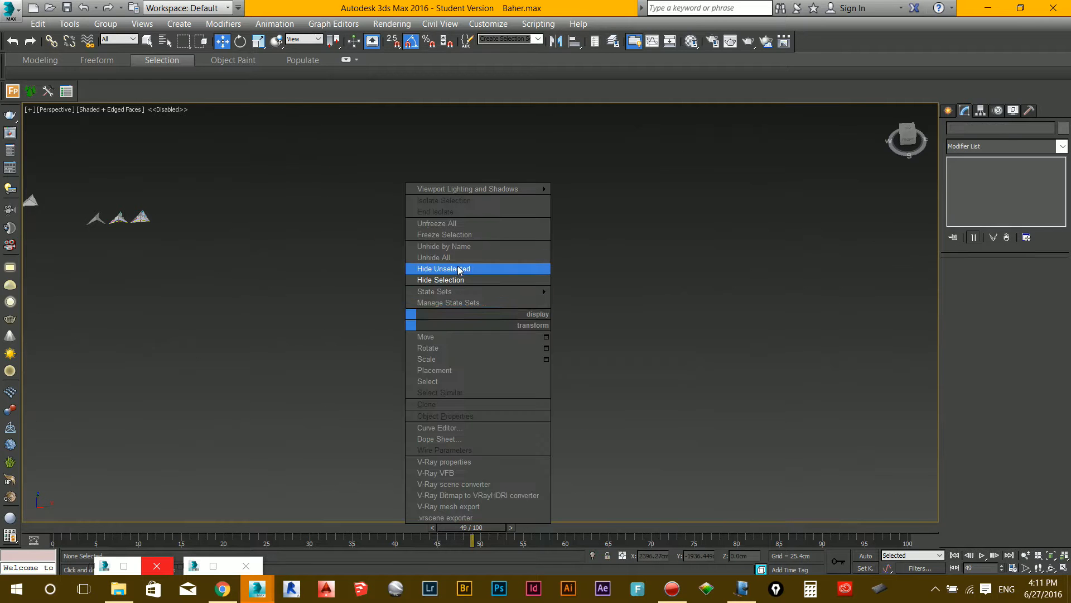
click(441, 257)
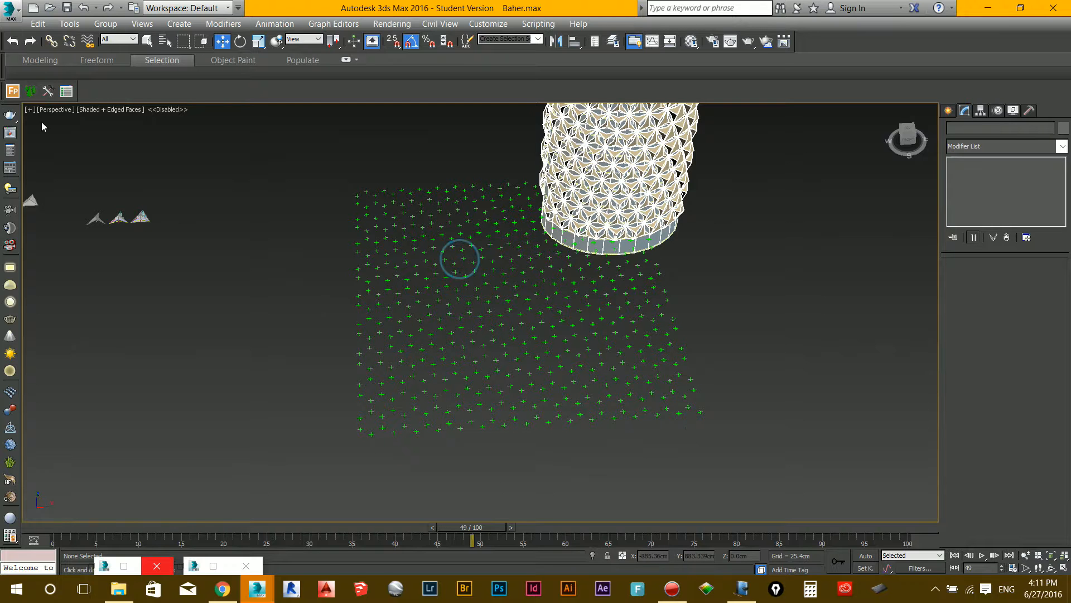
click(119, 38)
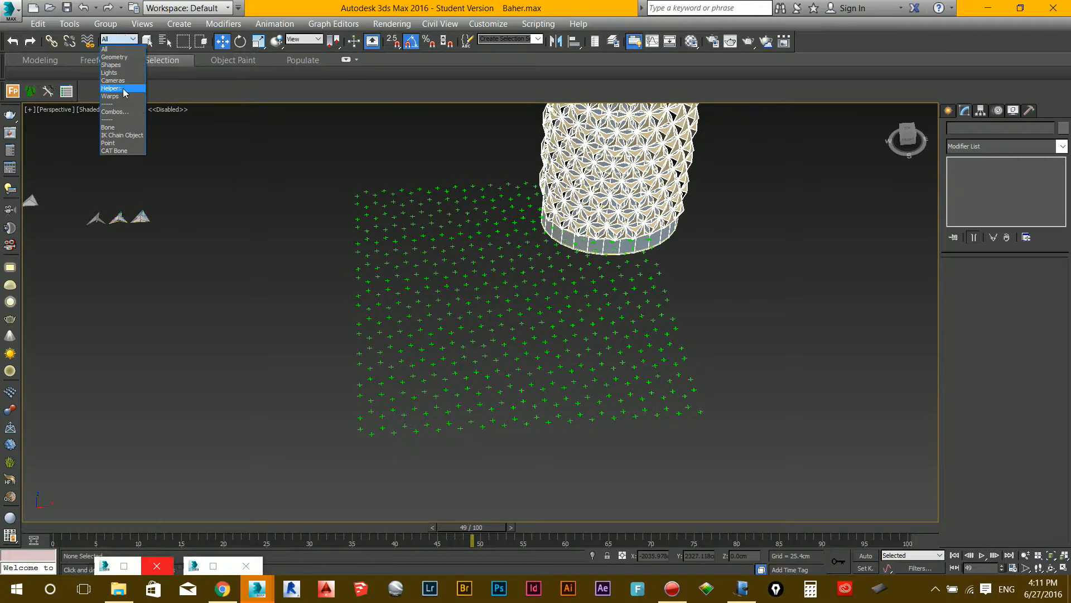
click(123, 88)
drag(297, 463, 748, 158)
key(Delete)
Bring the finished tower into view and examine it in wireframe and shaded display.
mouse_move(738, 277)
middle_down()
mouse_move(574, 330)
mouse_move(526, 430)
mouse_move(532, 413)
middle_up()
key(F3)
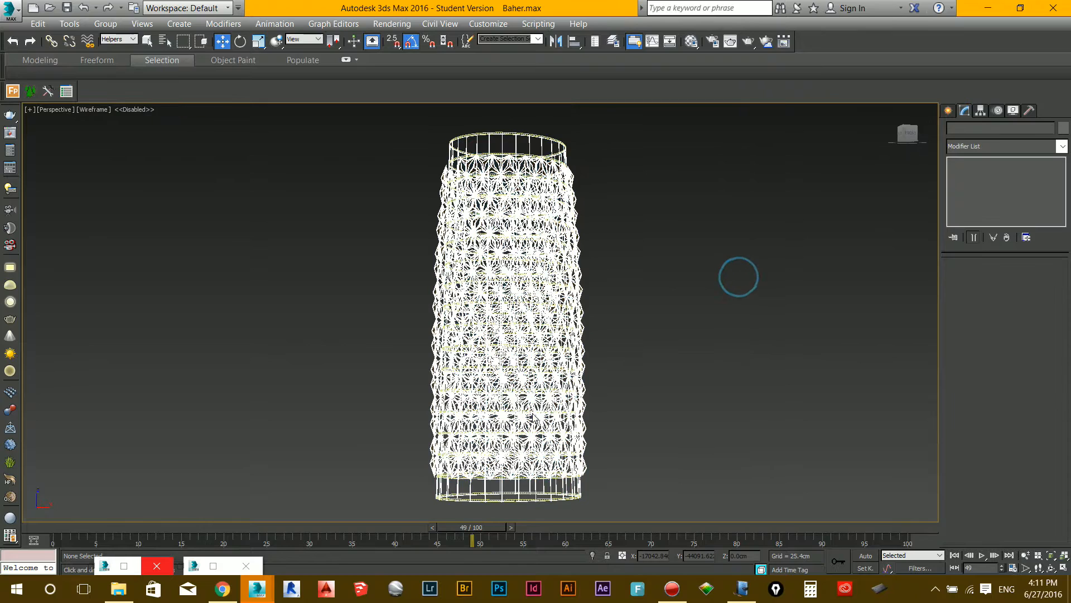
key(F3)
scroll(564, 427, up, 5)
alt+middle_drag(563, 427, 499, 387)
scroll(477, 396, down, 2)
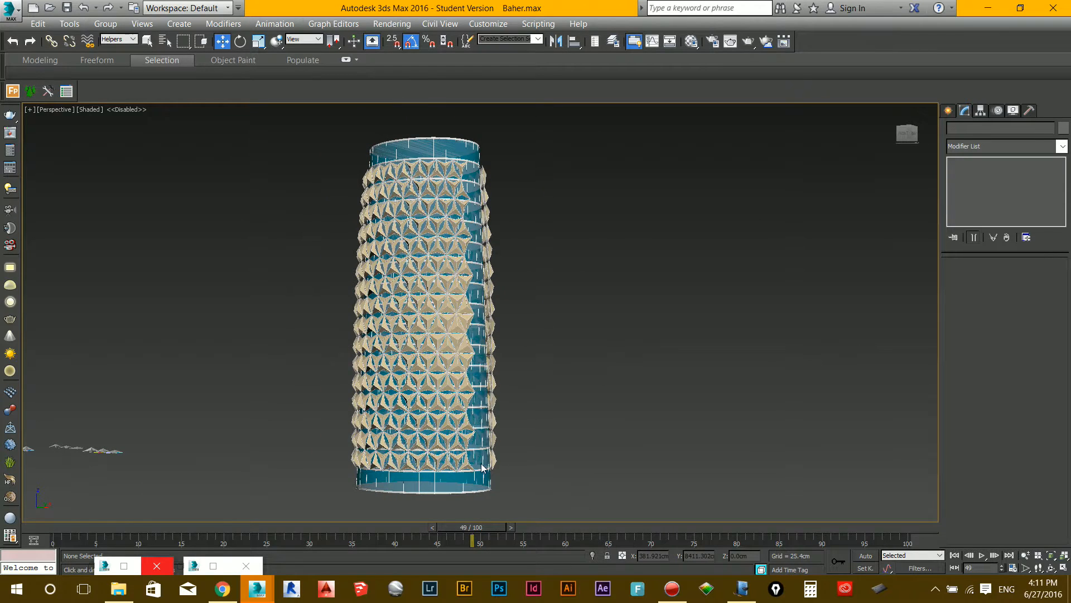
Switch to Chrome, look through the open tabs for the Al Bahar Towers facade photo, and return to the Baher.max scene in 3ds Max.
click(216, 592)
click(215, 592)
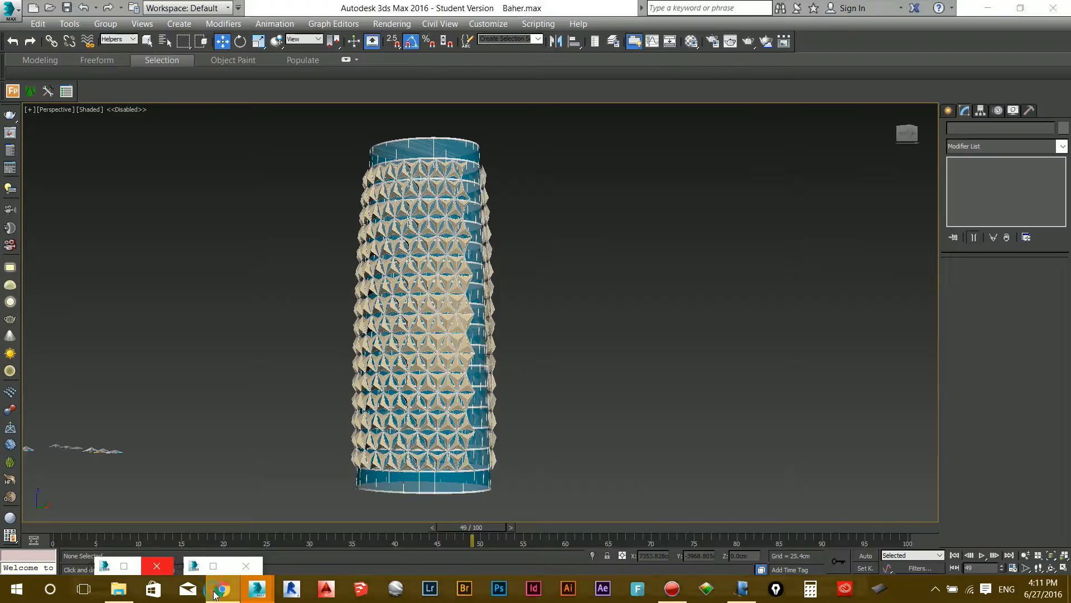
click(216, 592)
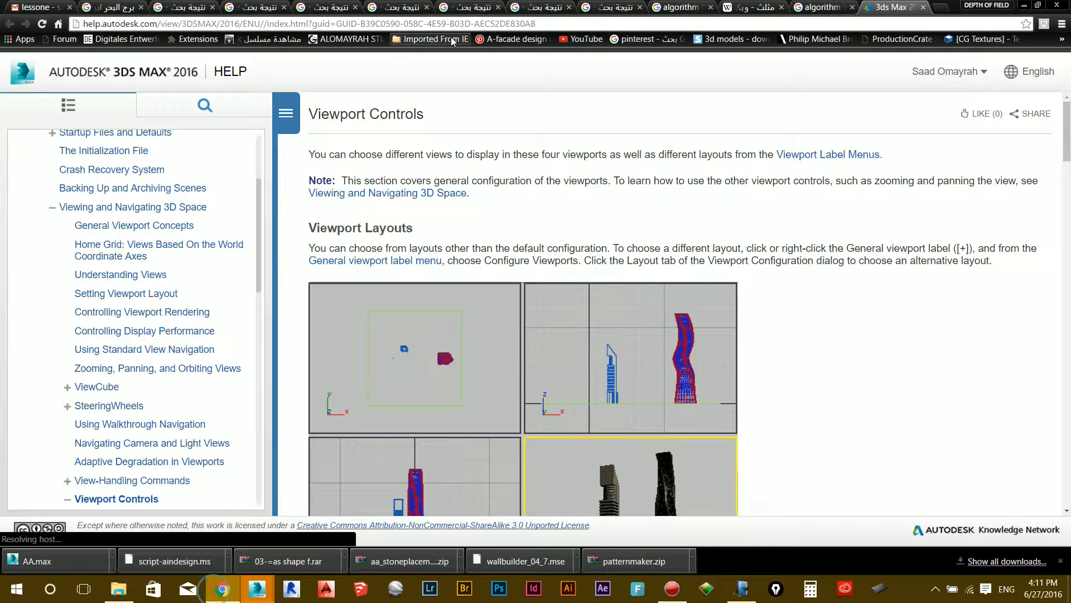
click(611, 7)
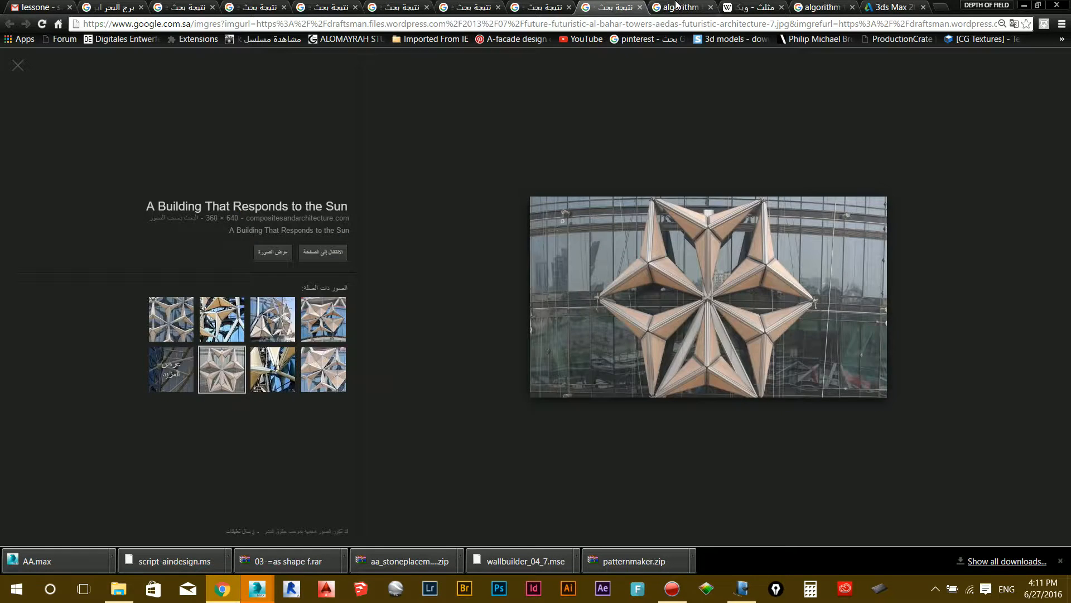
click(683, 7)
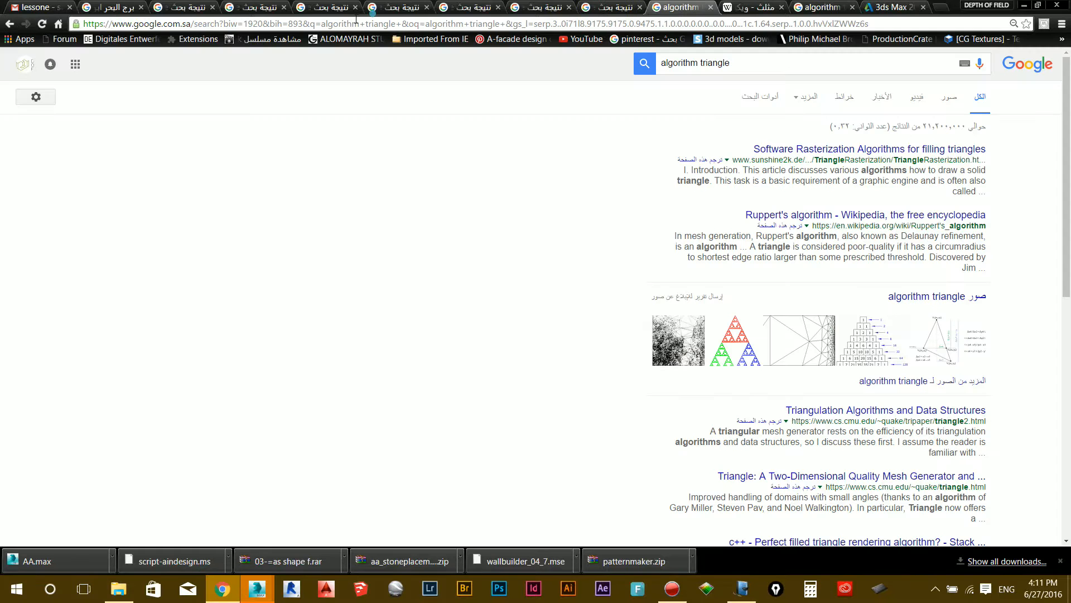
click(344, 11)
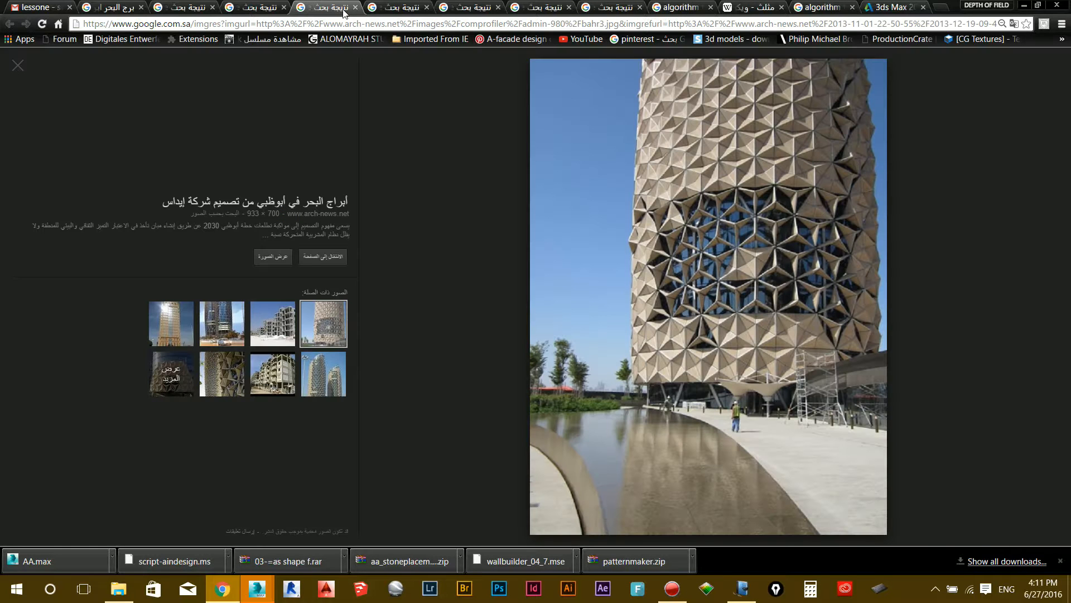
mouse_move(265, 591)
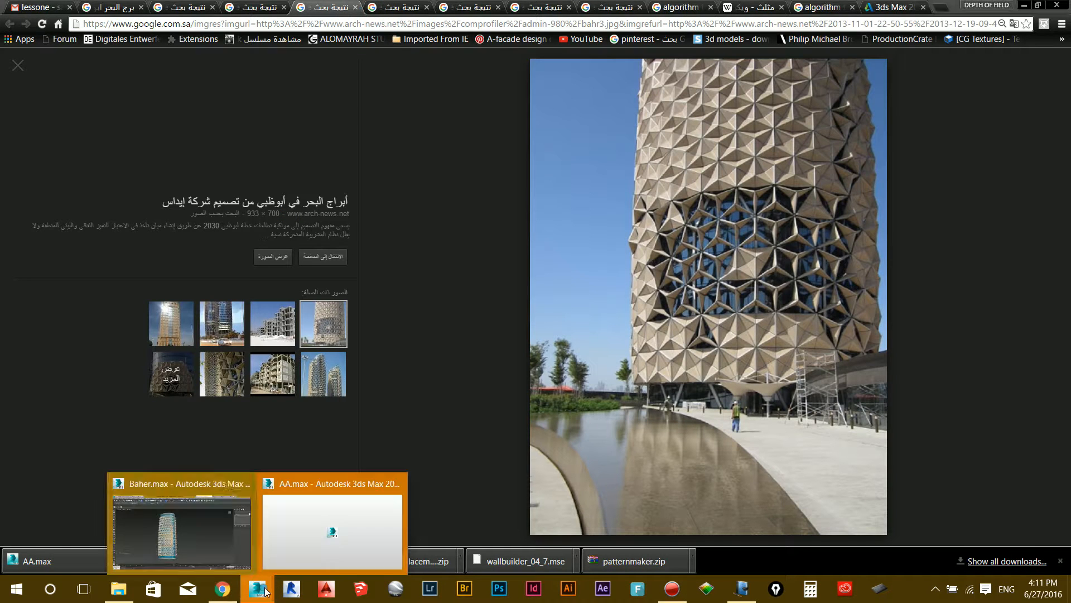
click(184, 530)
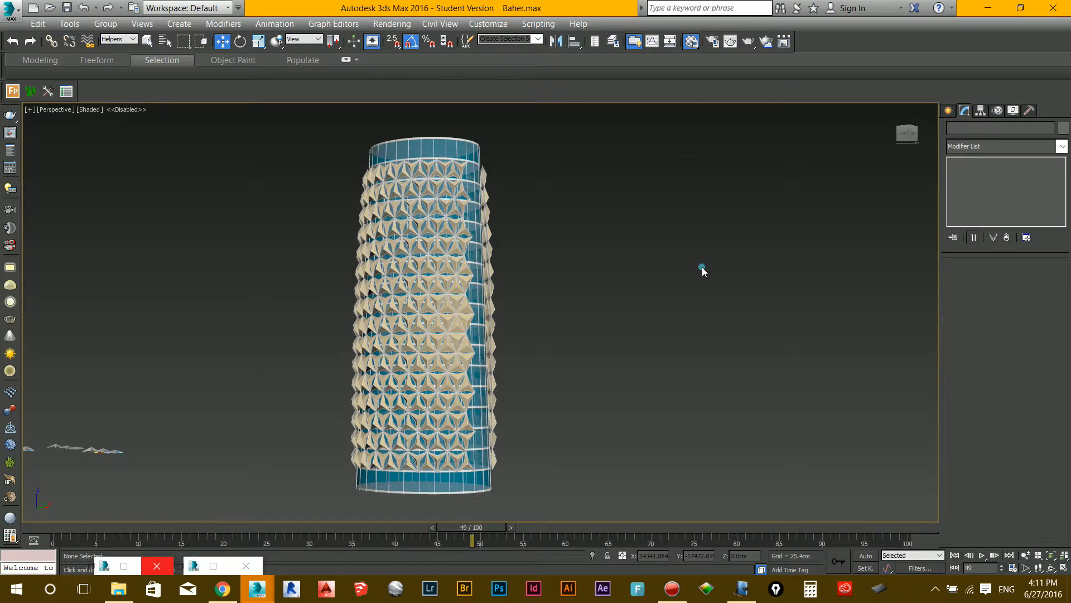
Darken the diffuse color of the tower's blue glass material, Material #7, to Value 23, and minimize the Material Editor.
key(m)
click(700, 164)
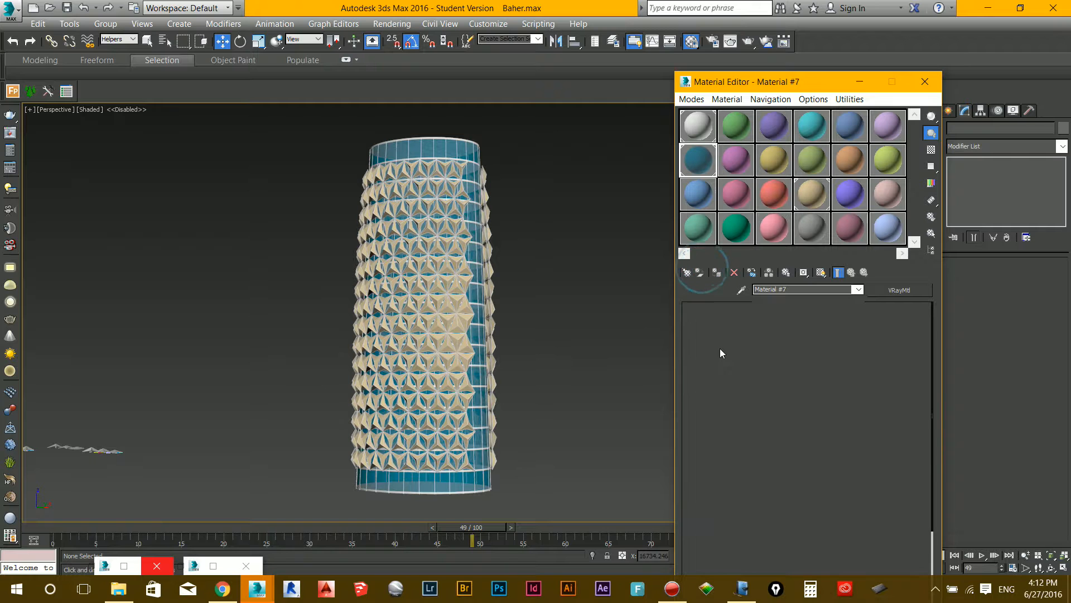
click(765, 323)
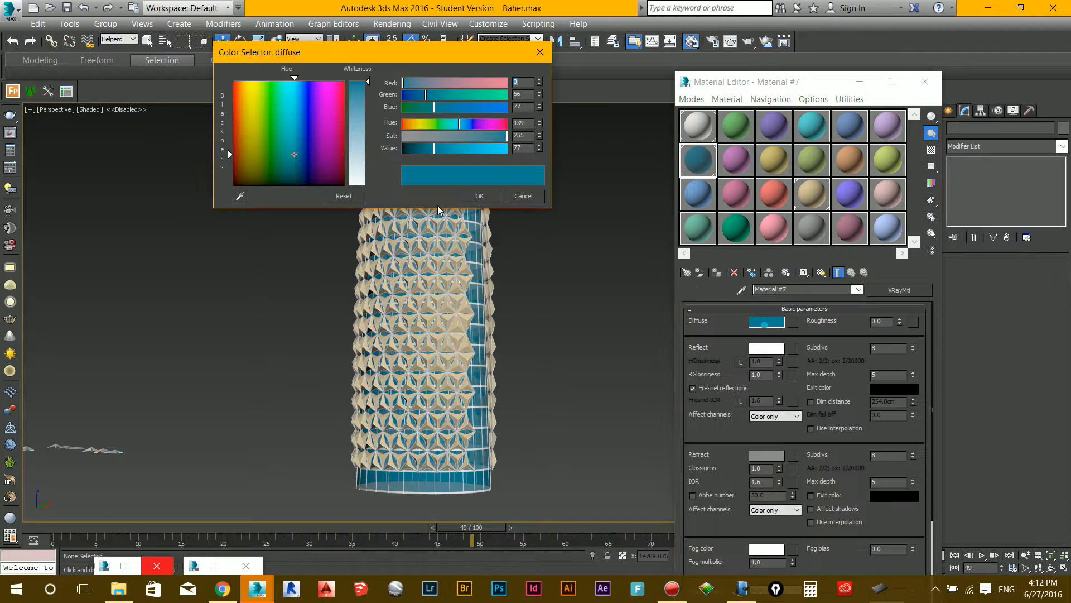
click(411, 148)
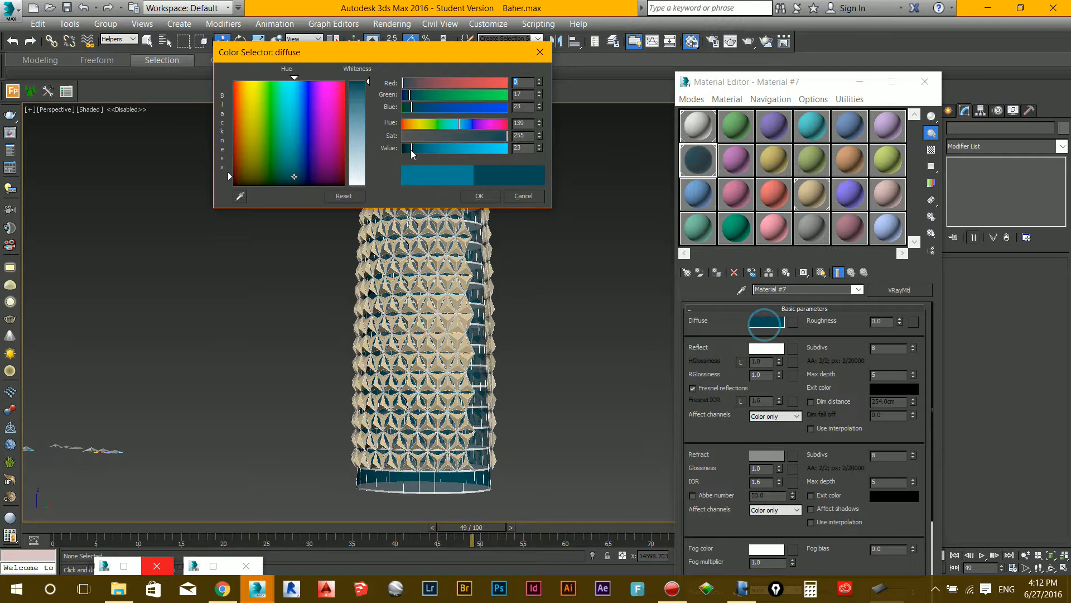
click(475, 196)
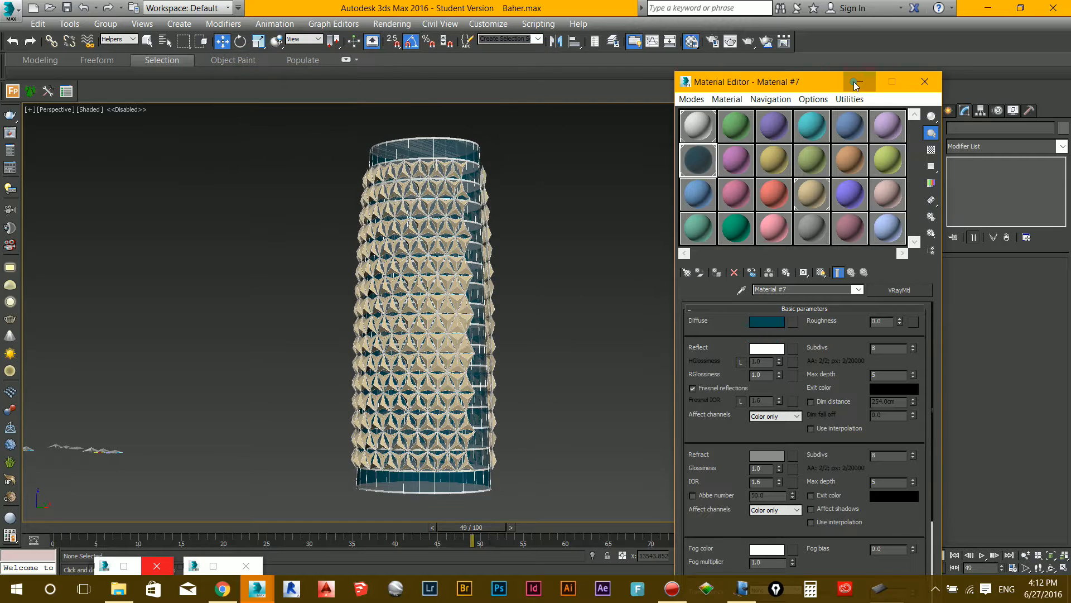
click(858, 81)
Examine the tower's pyramid cladding and darker glass up close and from several angles.
scroll(455, 393, up, 5)
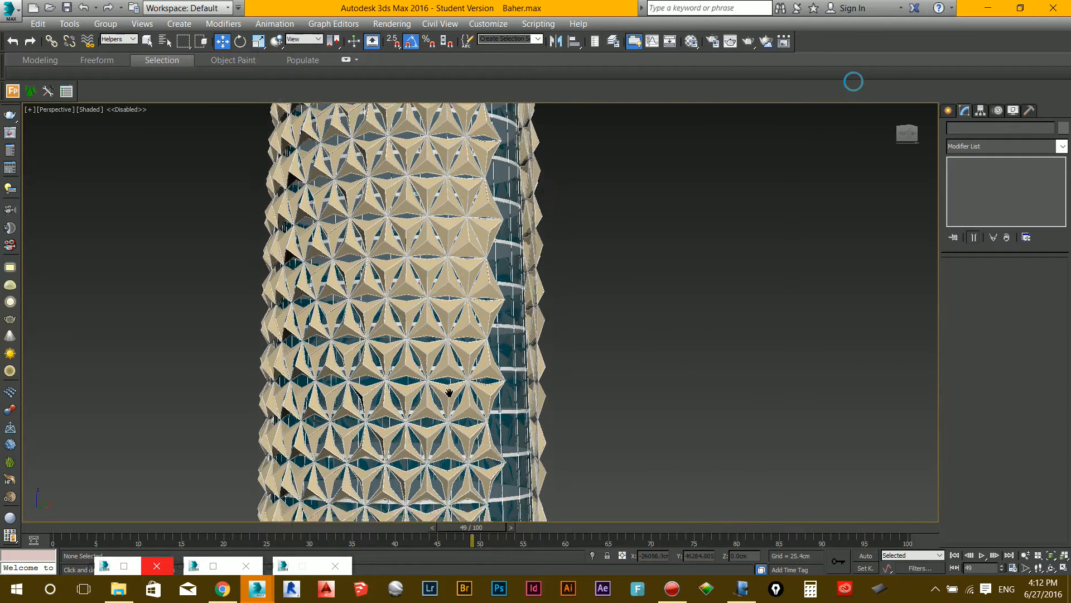
scroll(465, 366, up, 3)
scroll(465, 428, down, 4)
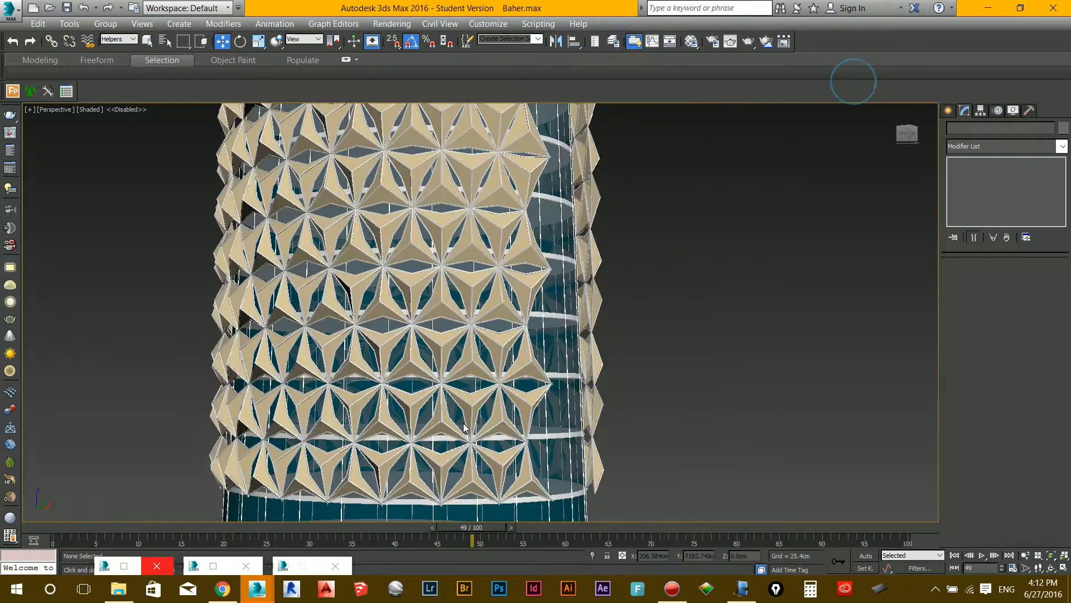
alt+middle_drag(464, 423, 568, 402)
scroll(567, 403, down, 3)
alt+middle_drag(541, 340, 514, 366)
alt+middle_drag(585, 328, 505, 402)
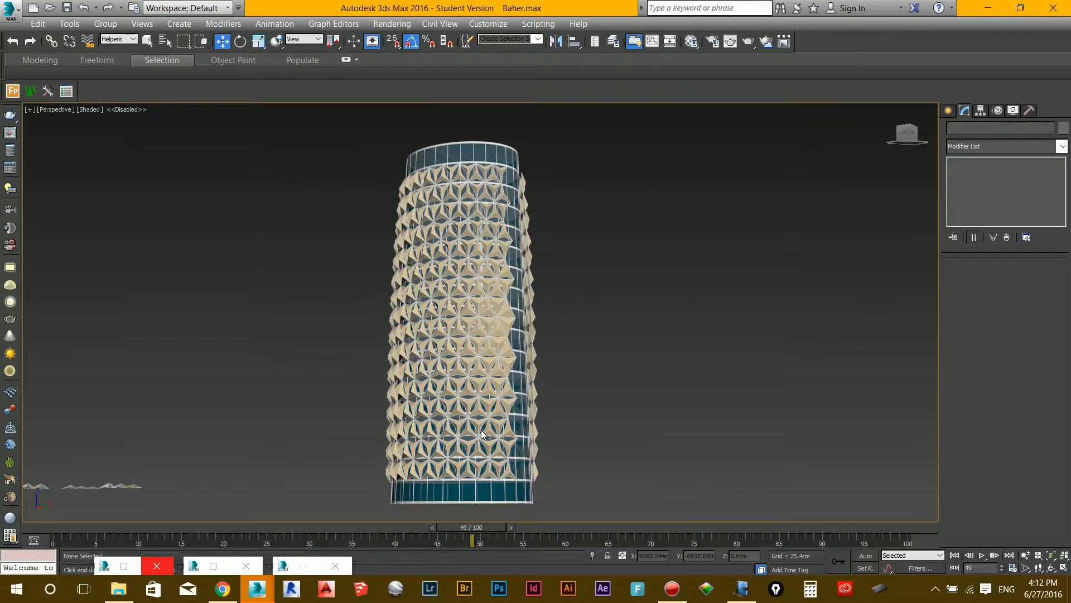
scroll(476, 450, up, 2)
scroll(476, 449, down, 2)
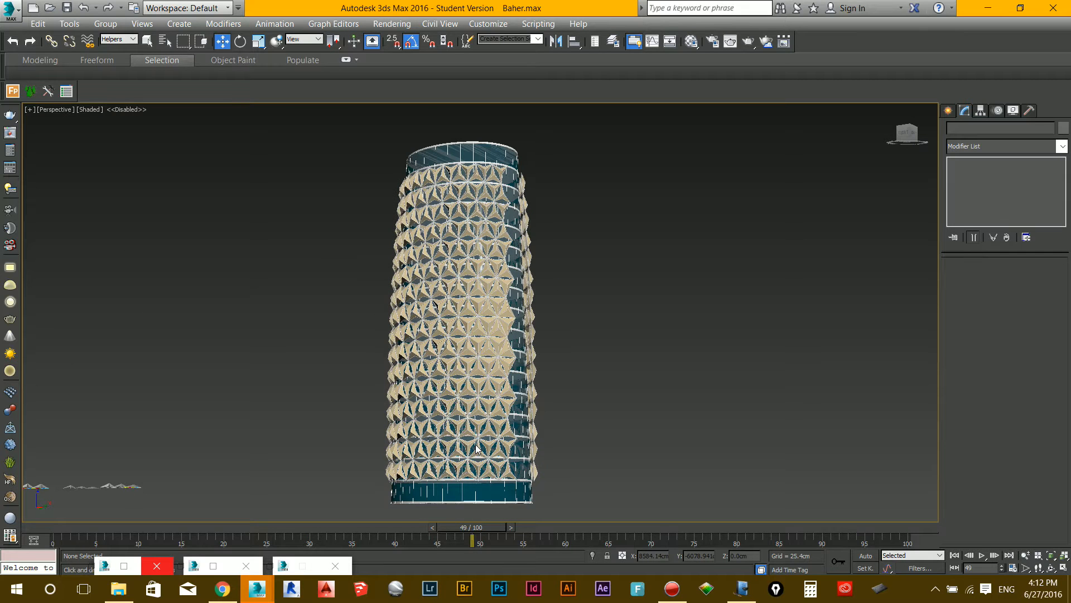